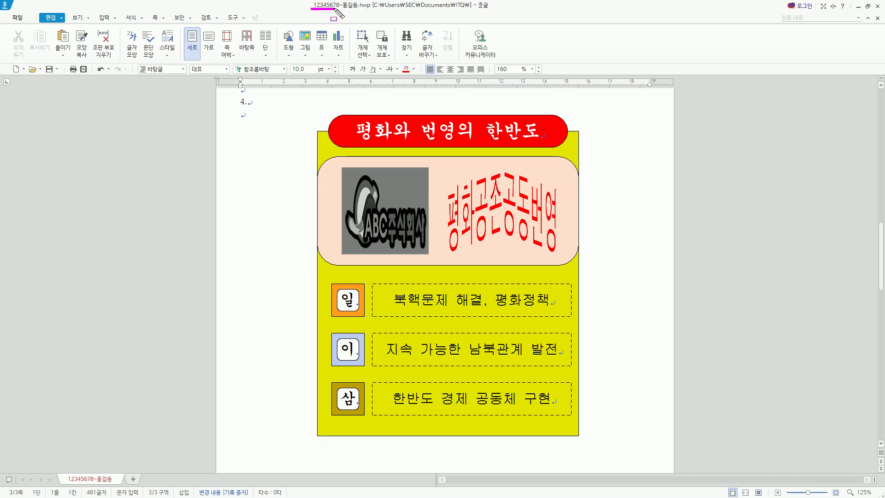
Step: Go to the top of the document's blank third page
{"action": "key", "text": "Escape"}
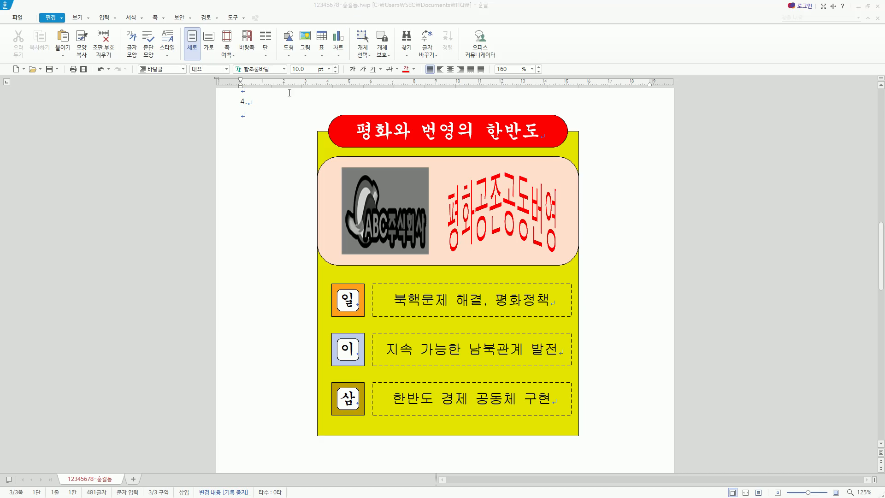
{"action": "scroll", "coordinate": [261, 137], "scroll_direction": "down", "scroll_amount": 10}
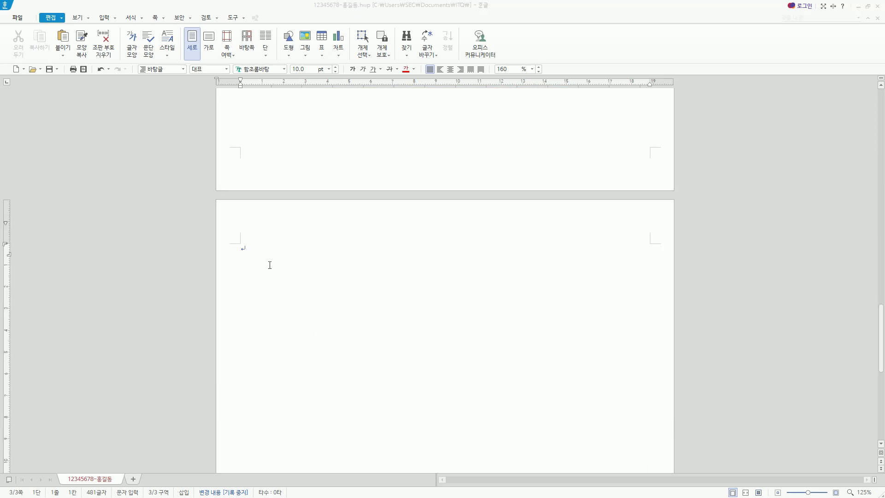
{"action": "scroll", "coordinate": [252, 211], "scroll_direction": "down", "scroll_amount": 3}
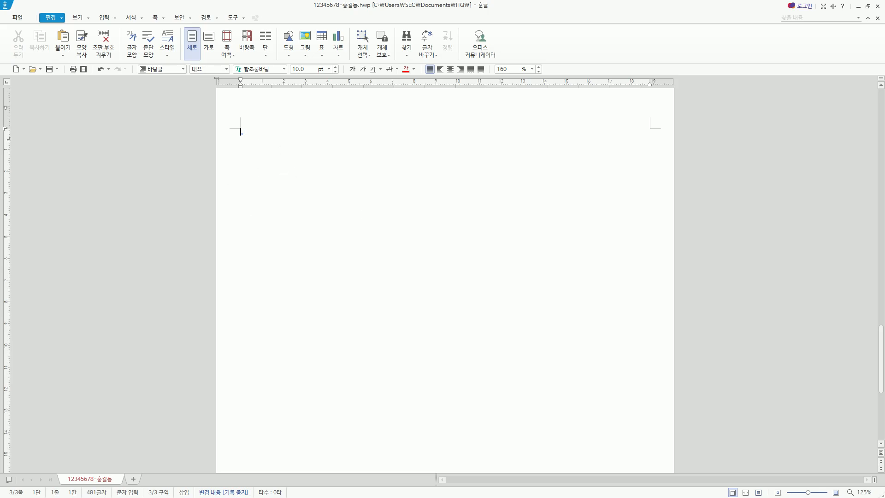
Step: Switch to the exam slide and examine the title, body text spacing, special formatting notes and hanja words
{"action": "key", "text": "alt+Tab"}
{"action": "left_click_drag", "start_coordinate": [278, 177], "coordinate": [601, 177]}
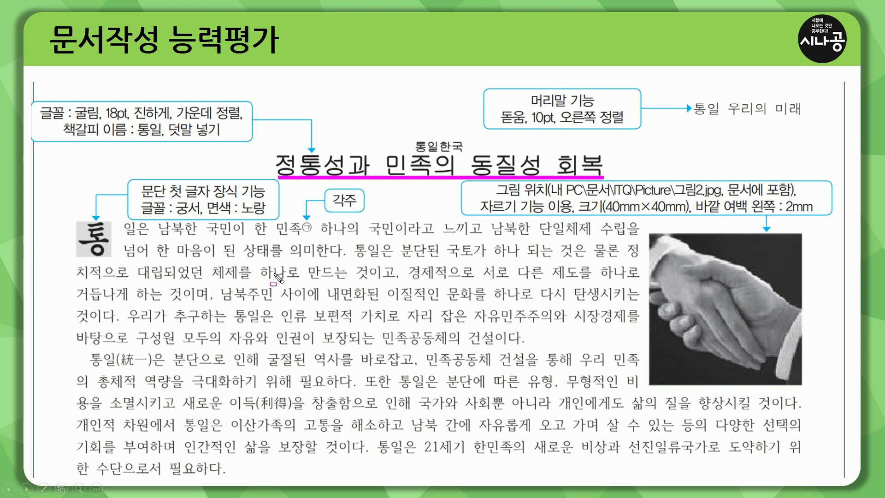
{"action": "key", "text": "e"}
{"action": "left_click_drag", "start_coordinate": [275, 154], "coordinate": [600, 172]}
{"action": "mouse_move", "coordinate": [75, 223]}
{"action": "left_mouse_down"}
{"action": "mouse_move", "coordinate": [556, 295]}
{"action": "mouse_move", "coordinate": [786, 404]}
{"action": "mouse_move", "coordinate": [809, 448]}
{"action": "left_mouse_up"}
{"action": "mouse_move", "coordinate": [96, 182]}
{"action": "left_mouse_down"}
{"action": "mouse_move", "coordinate": [663, 219]}
{"action": "mouse_move", "coordinate": [831, 213]}
{"action": "left_mouse_up"}
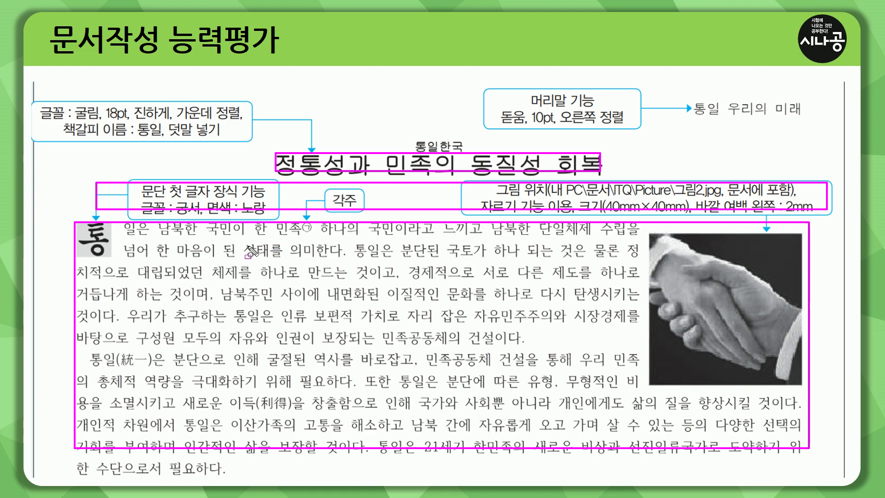
{"action": "mouse_move", "coordinate": [149, 226]}
{"action": "left_mouse_down"}
{"action": "mouse_move", "coordinate": [157, 236]}
{"action": "mouse_move", "coordinate": [256, 238]}
{"action": "mouse_move", "coordinate": [270, 229]}
{"action": "mouse_move", "coordinate": [275, 238]}
{"action": "left_mouse_up"}
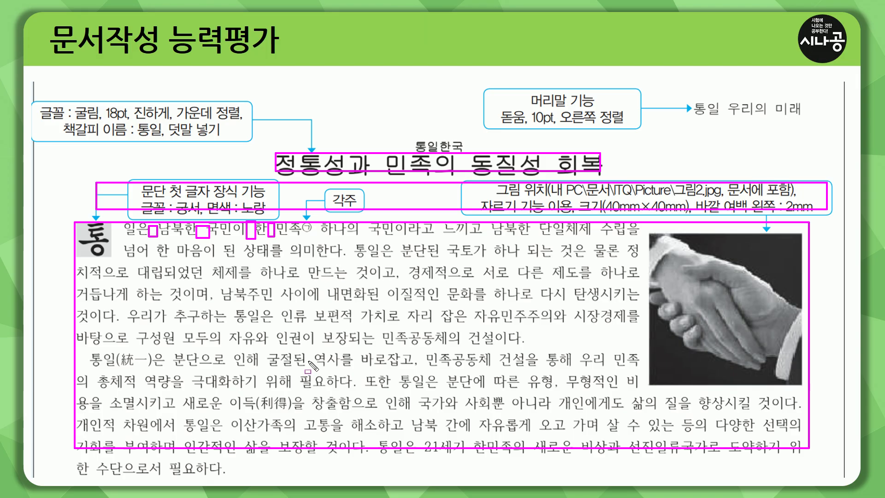
{"action": "left_click_drag", "start_coordinate": [89, 348], "coordinate": [155, 371]}
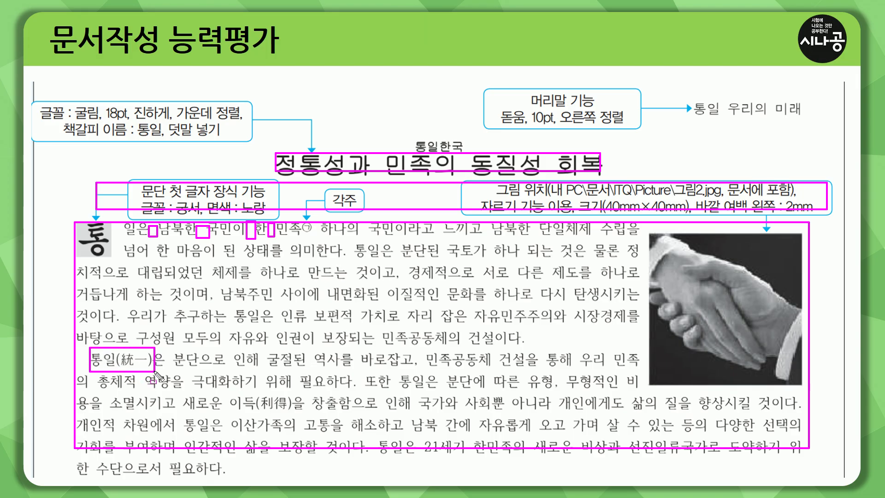
{"action": "left_click_drag", "start_coordinate": [226, 391], "coordinate": [294, 414]}
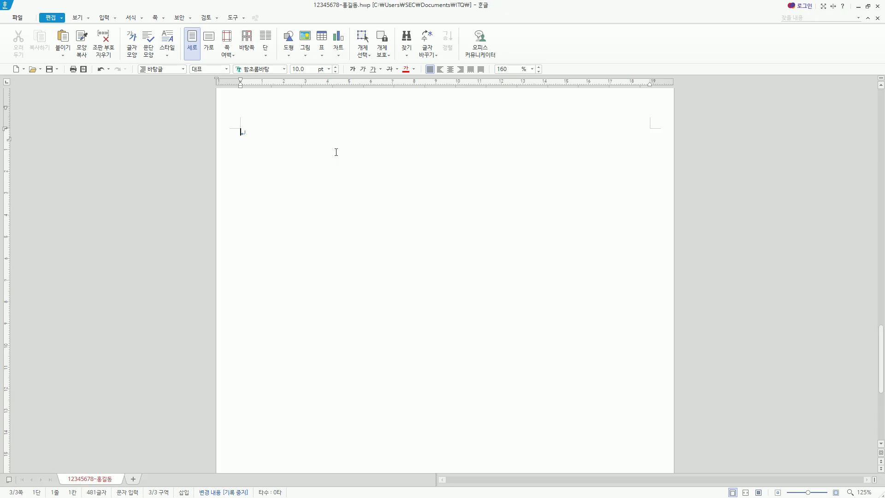
Step: Switch back to the Hangul document and enter the title "정통성과 민족의 동질성 회복", followed by a blank line
{"action": "type", "text": "정통성과 미"}
{"action": "type", "text": "족"}
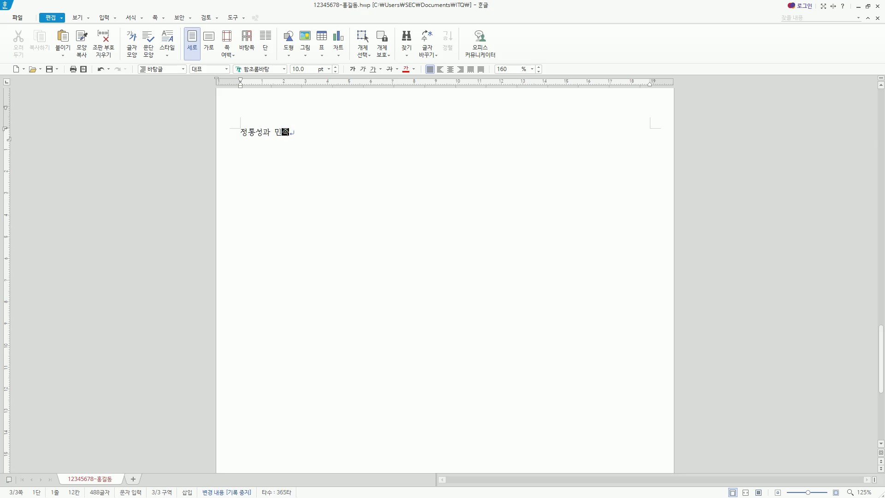
{"action": "type", "text": "의 동질성 회복"}
{"action": "key", "text": "Return"}
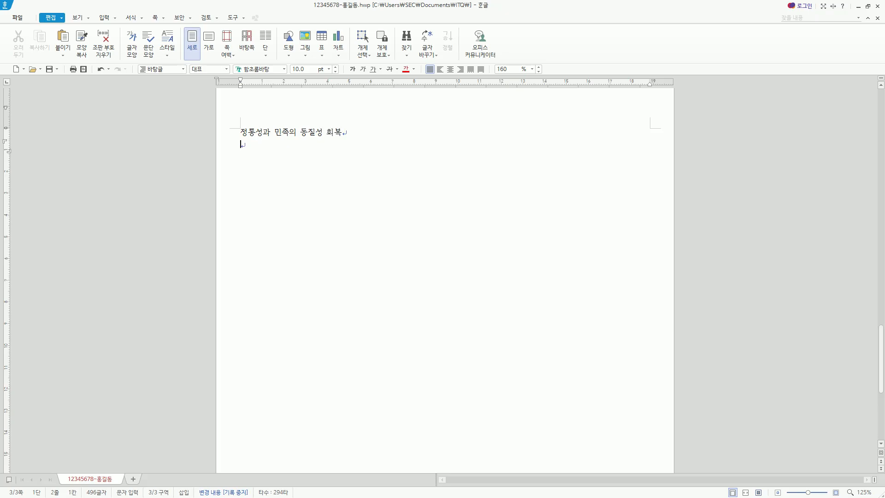
{"action": "key", "text": "Return"}
Step: Enter the first body paragraph from "통일은 남북한 국민이 한 민족" to "민족공동체의 건설이다."
{"action": "type", "text": "통일은"}
{"action": "type", "text": " 남부"}
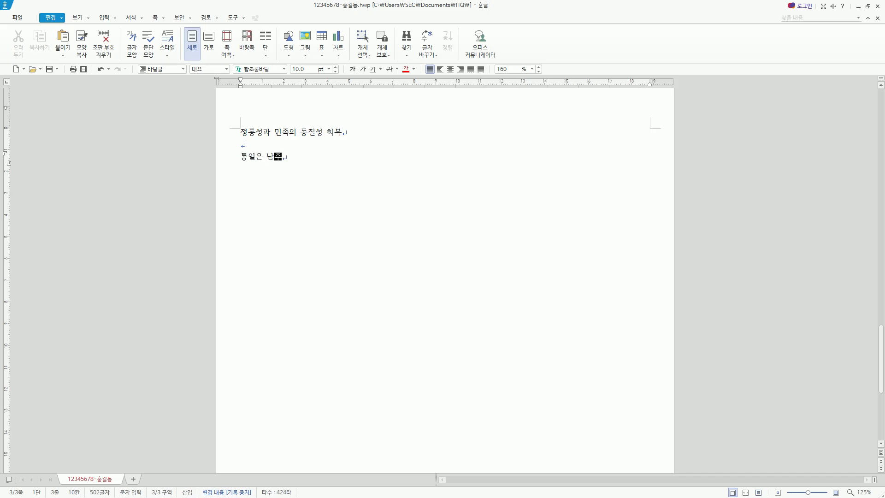
{"action": "type", "text": "한 국민이 한 민족 하나의 국민이라고 느끼고 남북한 단일체제 수립을 넘어 한 마음이 된 상태를 의미한"}
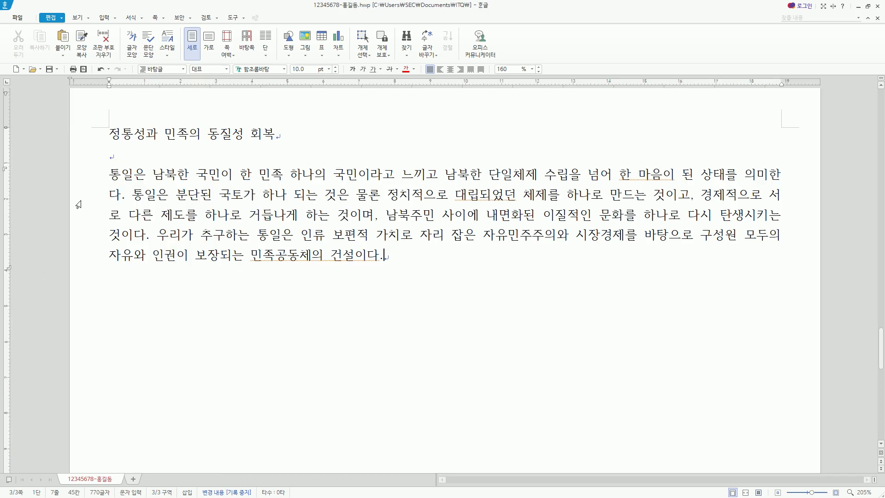
Step: Examine the word spacing, punctuation and end of the first body paragraph
{"action": "left_click_drag", "start_coordinate": [106, 169], "coordinate": [798, 273]}
{"action": "mouse_move", "coordinate": [351, 189]}
{"action": "left_mouse_down"}
{"action": "mouse_move", "coordinate": [359, 199]}
{"action": "mouse_move", "coordinate": [385, 198]}
{"action": "left_mouse_up"}
{"action": "left_click_drag", "start_coordinate": [448, 190], "coordinate": [452, 198]}
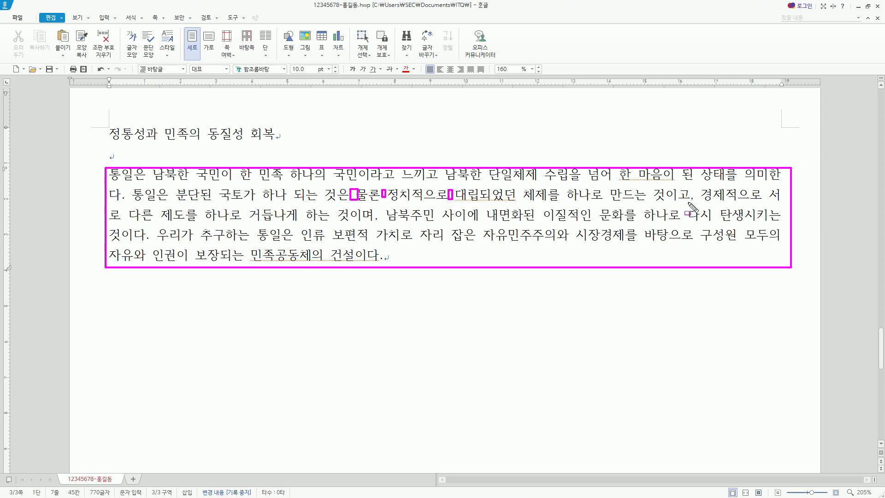
{"action": "left_click_drag", "start_coordinate": [688, 195], "coordinate": [696, 201]}
{"action": "left_click_drag", "start_coordinate": [373, 215], "coordinate": [380, 223]}
{"action": "left_click_drag", "start_coordinate": [144, 234], "coordinate": [151, 245]}
{"action": "key", "text": "Escape"}
{"action": "key", "text": "ctrl+2"}
{"action": "left_click_drag", "start_coordinate": [389, 245], "coordinate": [389, 269]}
{"action": "key", "text": "Escape"}
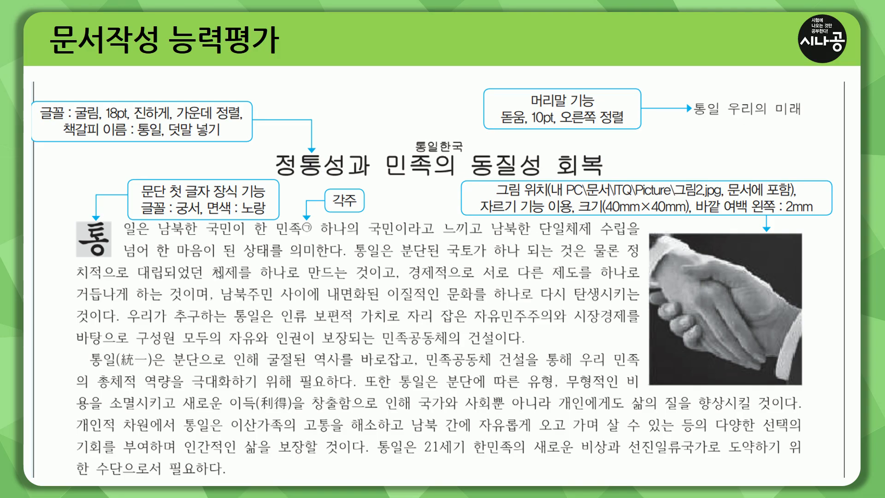
Step: Examine the second paragraph on the exam slide, including its first-line indent and the word 통일(統一)
{"action": "key", "text": "ctrl+p"}
{"action": "left_click_drag", "start_coordinate": [527, 329], "coordinate": [527, 346]}
{"action": "mouse_move", "coordinate": [73, 351]}
{"action": "left_mouse_down"}
{"action": "mouse_move", "coordinate": [336, 451]}
{"action": "mouse_move", "coordinate": [810, 483]}
{"action": "left_mouse_up"}
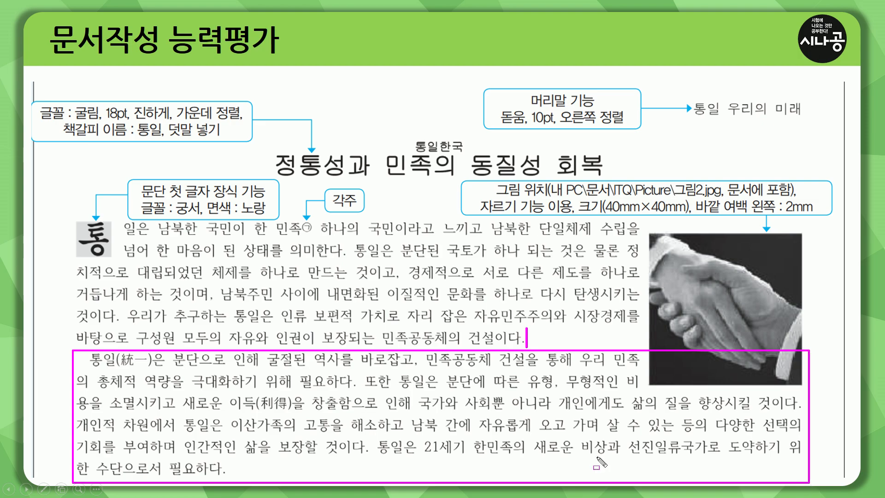
{"action": "mouse_move", "coordinate": [77, 358]}
{"action": "left_mouse_down"}
{"action": "mouse_move", "coordinate": [88, 354]}
{"action": "mouse_move", "coordinate": [89, 364]}
{"action": "left_mouse_up"}
{"action": "key", "text": "e"}
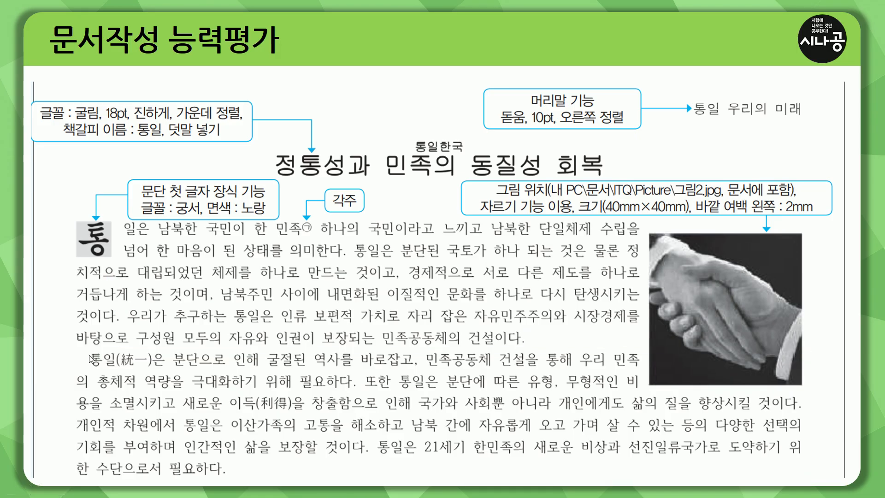
{"action": "left_click_drag", "start_coordinate": [75, 352], "coordinate": [91, 370]}
{"action": "left_click_drag", "start_coordinate": [91, 369], "coordinate": [150, 369]}
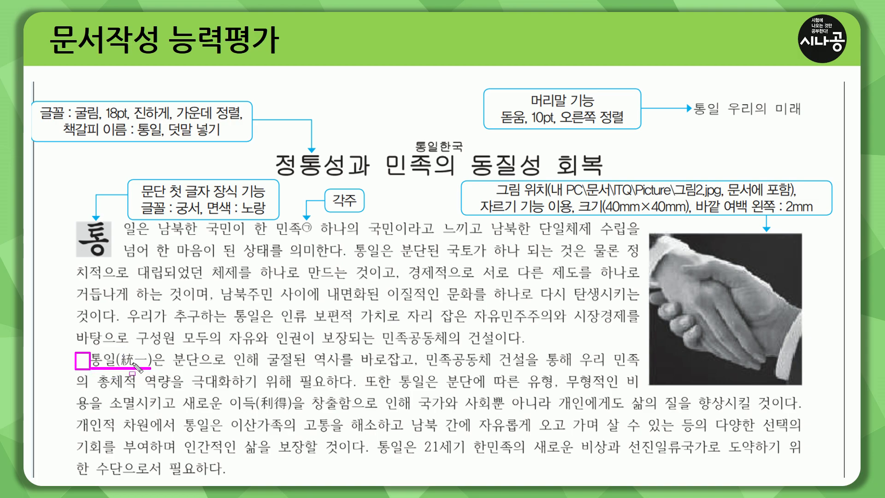
{"action": "key", "text": "Escape"}
Step: Switch back to the Hangul document and begin a new, space-indented paragraph with the word "통일"
{"action": "key", "text": "alt+Tab"}
{"action": "key", "text": "Return"}
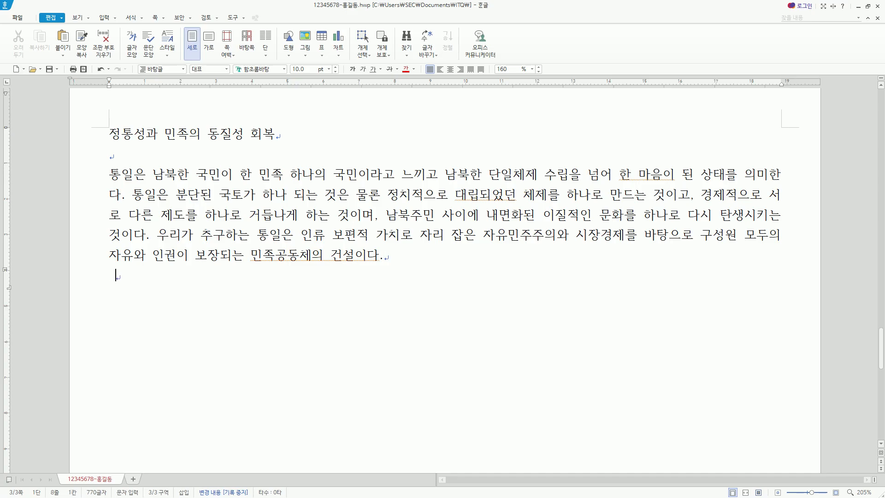
{"action": "type", "text": "통일"}
Step: Convert the word 통일 to the hanja 統一 using the 한글(漢字) input format
{"action": "key", "text": "F9"}
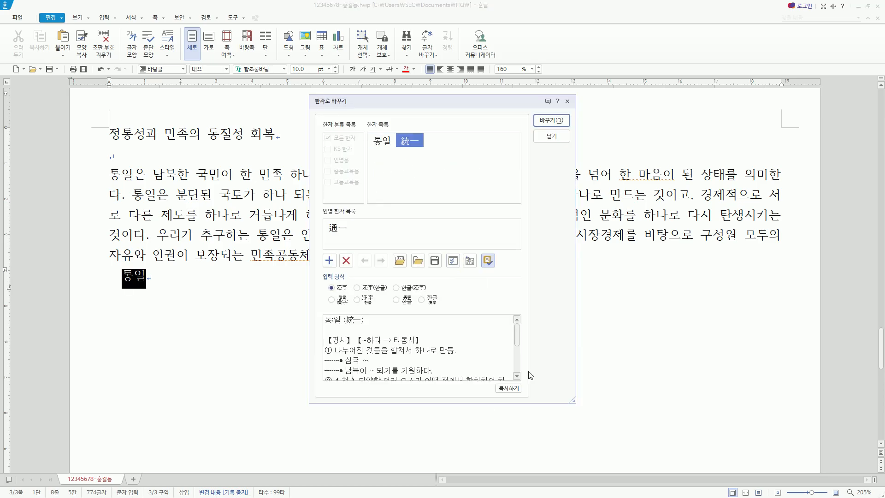
{"action": "mouse_move", "coordinate": [409, 148]}
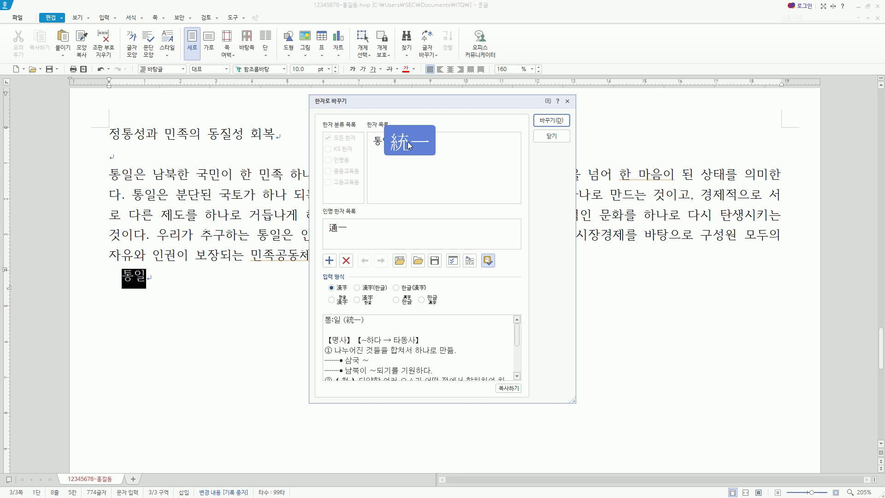
{"action": "key", "text": "ctrl+2"}
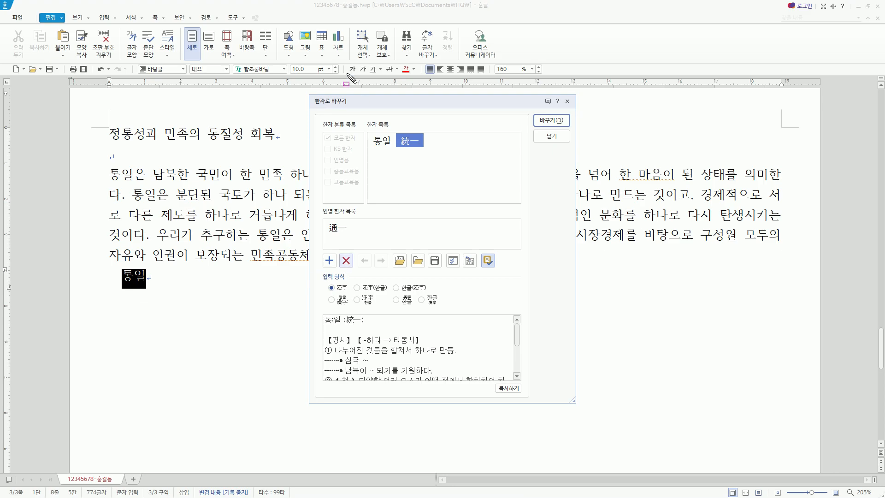
{"action": "left_click_drag", "start_coordinate": [312, 95], "coordinate": [358, 109]}
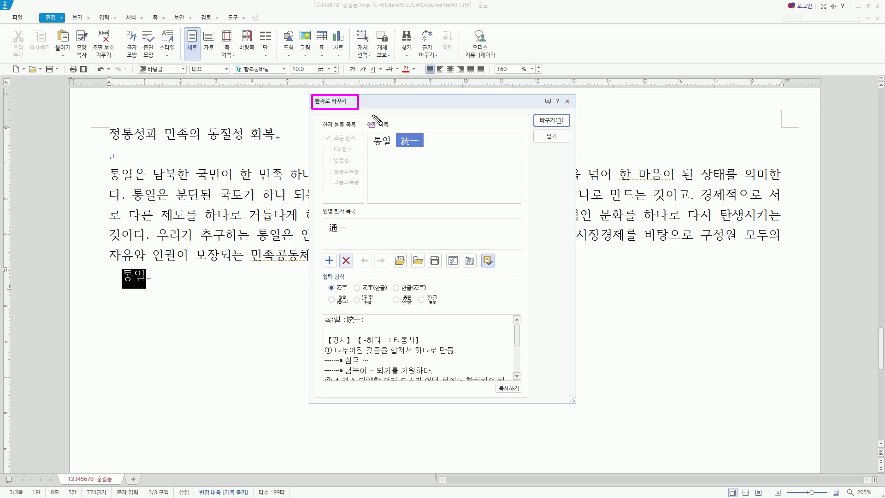
{"action": "left_click_drag", "start_coordinate": [319, 270], "coordinate": [348, 281]}
{"action": "left_click_drag", "start_coordinate": [362, 281], "coordinate": [361, 279]}
{"action": "mouse_move", "coordinate": [393, 282]}
{"action": "left_mouse_down"}
{"action": "mouse_move", "coordinate": [404, 294]}
{"action": "mouse_move", "coordinate": [435, 295]}
{"action": "left_mouse_up"}
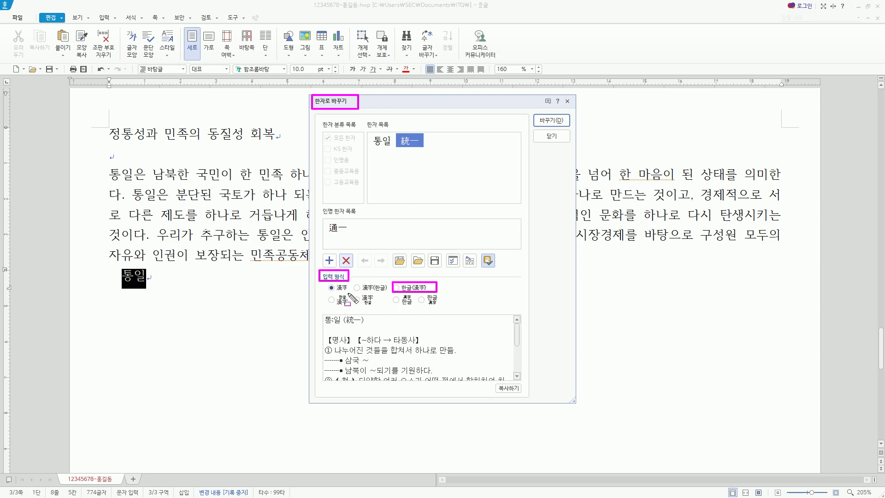
{"action": "key", "text": "Escape"}
{"action": "left_click", "coordinate": [396, 288]}
{"action": "left_click_drag", "start_coordinate": [392, 280], "coordinate": [431, 294]}
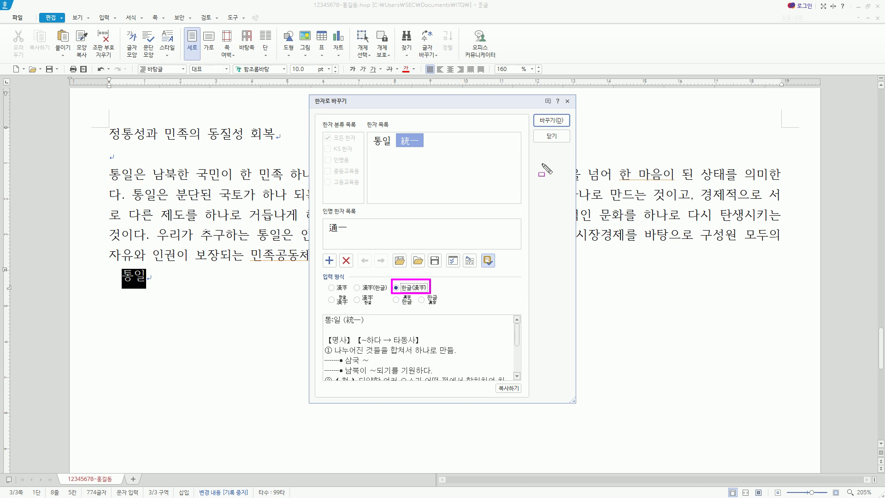
{"action": "left_click_drag", "start_coordinate": [533, 113], "coordinate": [571, 128]}
{"action": "left_click", "coordinate": [563, 122]}
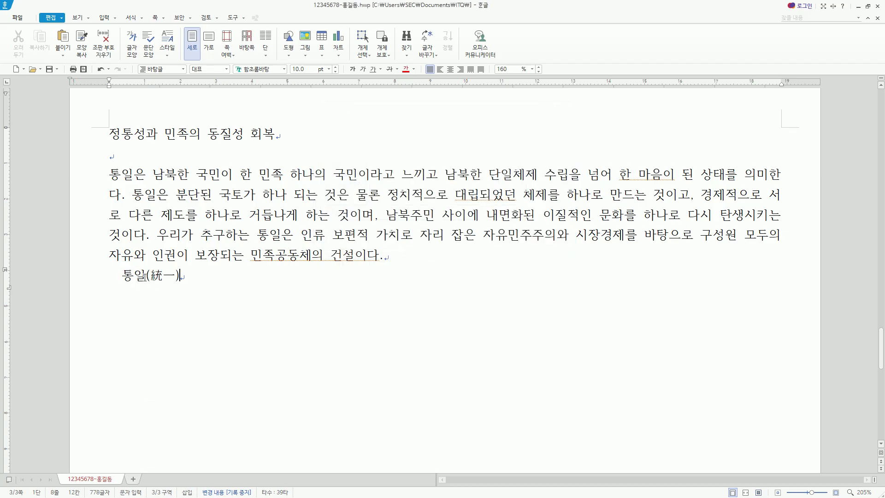
Step: Review the inserted hanja, and examine the rest of the second paragraph, the word 이득(利得) and the picture on the exam slide
{"action": "key", "text": "ctrl+alt+d"}
{"action": "left_click_drag", "start_coordinate": [151, 286], "coordinate": [185, 285]}
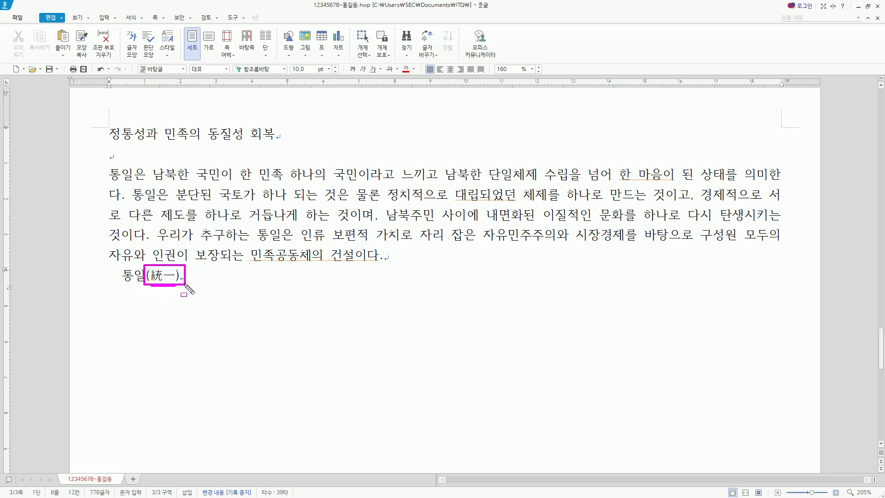
{"action": "key", "text": "Escape"}
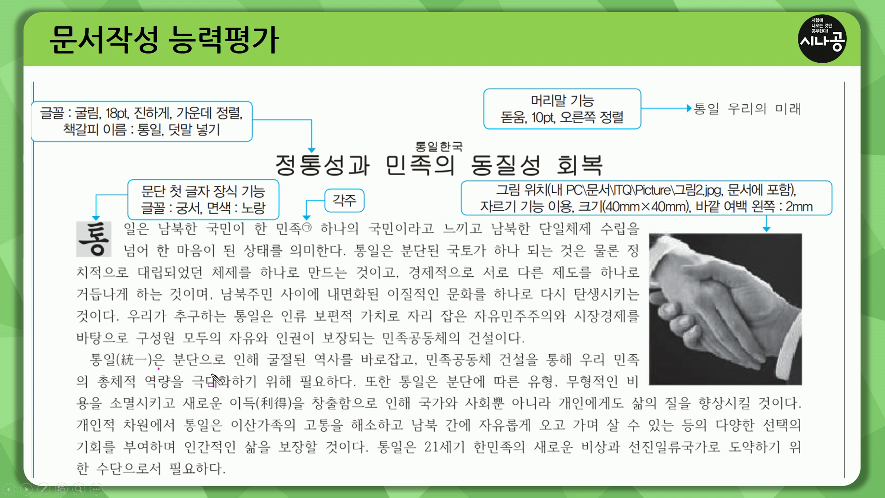
{"action": "left_click_drag", "start_coordinate": [158, 368], "coordinate": [643, 369]}
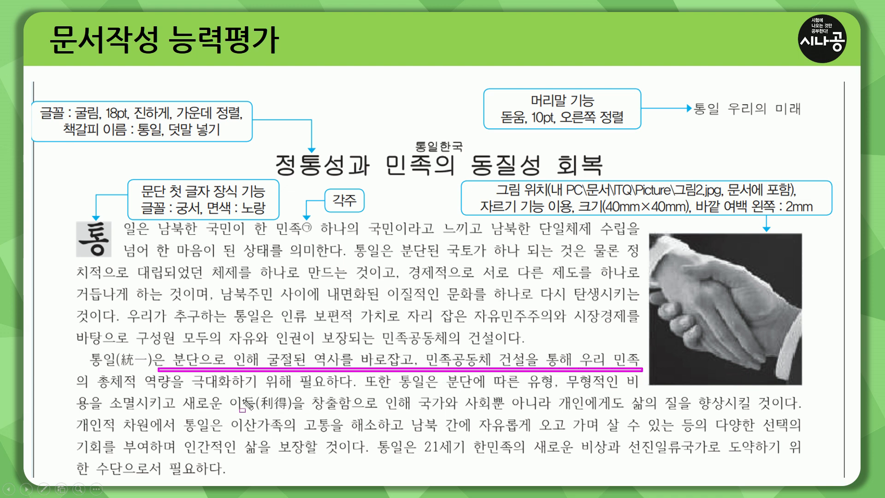
{"action": "left_click_drag", "start_coordinate": [227, 391], "coordinate": [294, 415]}
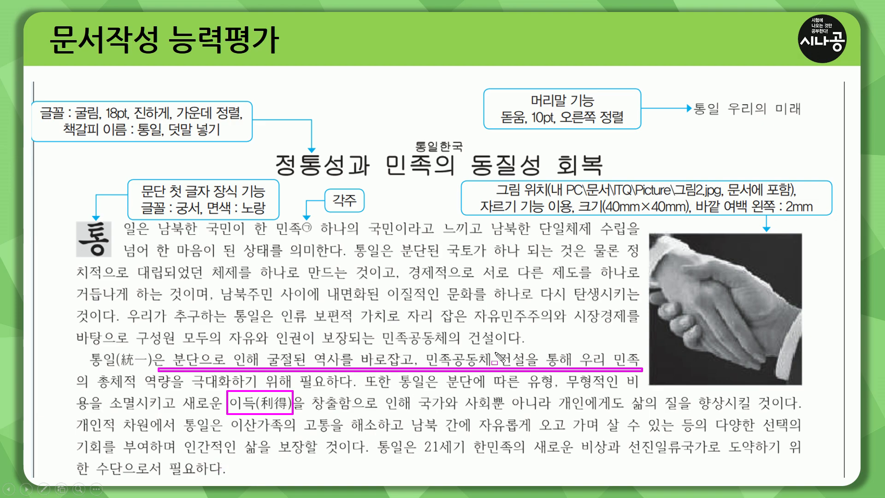
{"action": "mouse_move", "coordinate": [649, 230]}
{"action": "left_mouse_down"}
{"action": "mouse_move", "coordinate": [719, 344]}
{"action": "mouse_move", "coordinate": [818, 398]}
{"action": "mouse_move", "coordinate": [806, 386]}
{"action": "left_mouse_up"}
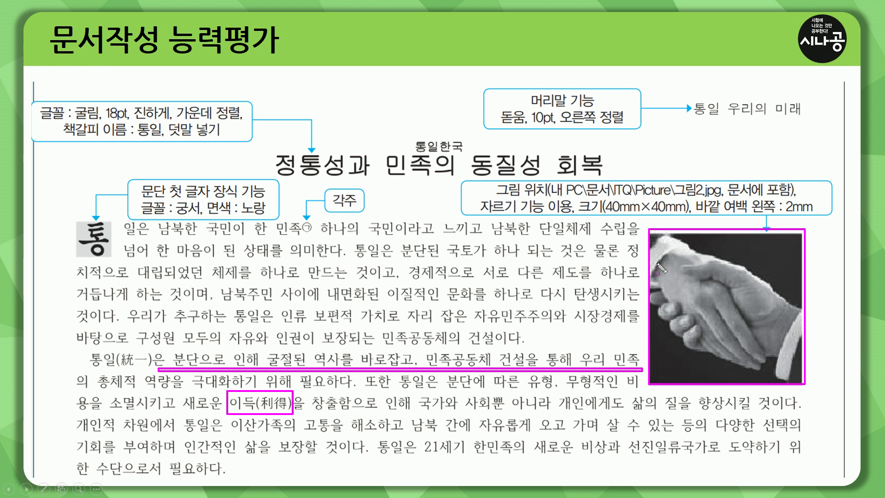
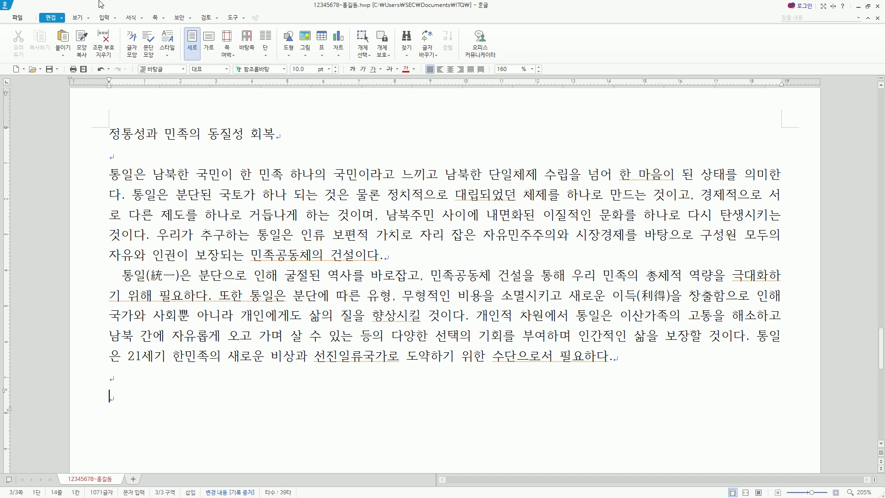
Step: Open the special character table (문자표) for the empty line below the second paragraph
{"action": "left_click", "coordinate": [105, 18]}
{"action": "left_click_drag", "start_coordinate": [91, 8], "coordinate": [119, 26]}
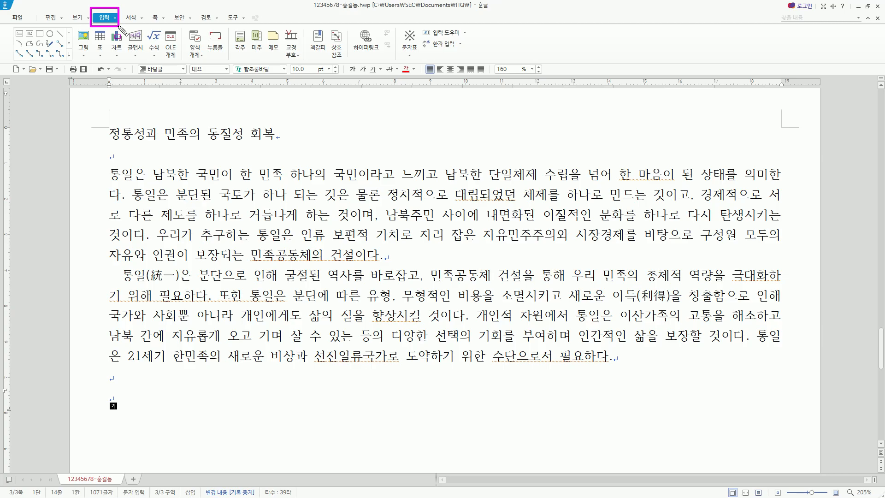
{"action": "mouse_move", "coordinate": [400, 25]}
{"action": "left_mouse_down"}
{"action": "mouse_move", "coordinate": [427, 67]}
{"action": "mouse_move", "coordinate": [423, 58]}
{"action": "left_mouse_up"}
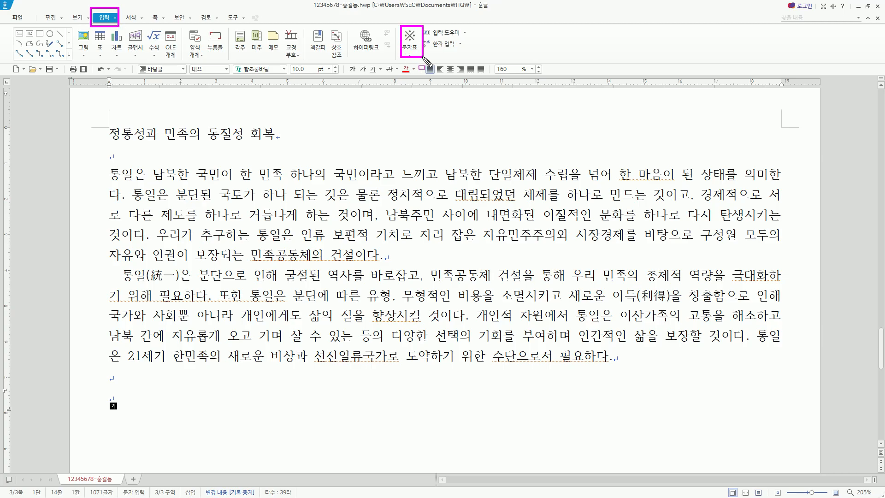
{"action": "key", "text": "Escape"}
{"action": "left_click", "coordinate": [411, 55]}
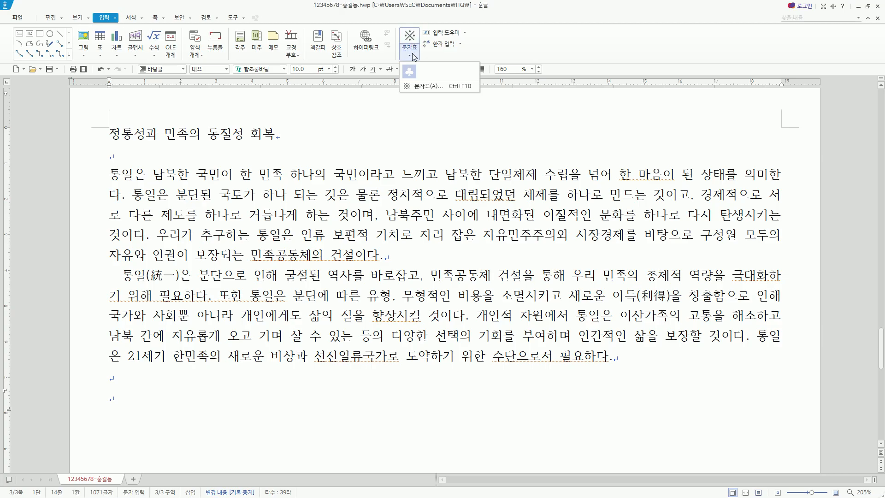
{"action": "mouse_move", "coordinate": [406, 43]}
{"action": "left_mouse_down"}
{"action": "mouse_move", "coordinate": [419, 91]}
{"action": "mouse_move", "coordinate": [478, 95]}
{"action": "left_mouse_up"}
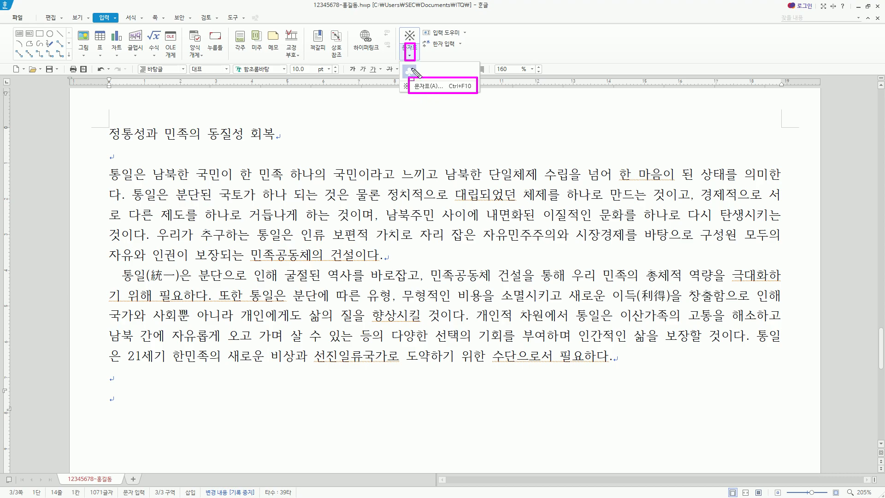
{"action": "left_click_drag", "start_coordinate": [92, 5], "coordinate": [121, 27]}
{"action": "mouse_move", "coordinate": [446, 69]}
{"action": "left_mouse_down"}
{"action": "mouse_move", "coordinate": [461, 97]}
{"action": "mouse_move", "coordinate": [480, 101]}
{"action": "left_mouse_up"}
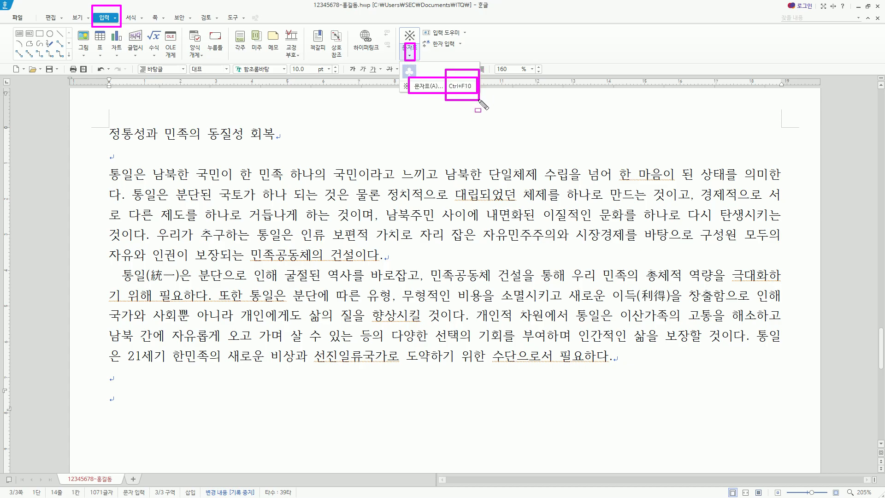
{"action": "key", "text": "Escape"}
{"action": "left_click", "coordinate": [410, 55]}
{"action": "left_click", "coordinate": [435, 87]}
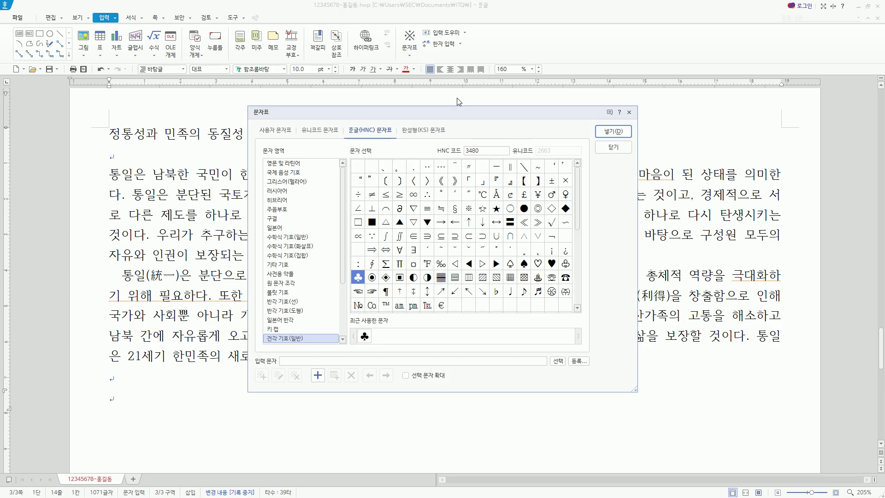
Step: Examine the HNC character table's full-width symbol categories, including 로마자, 선/단위, 원, 괄호 and 기타
{"action": "mouse_move", "coordinate": [259, 140]}
{"action": "left_mouse_down"}
{"action": "mouse_move", "coordinate": [322, 344]}
{"action": "mouse_move", "coordinate": [340, 355]}
{"action": "left_mouse_up"}
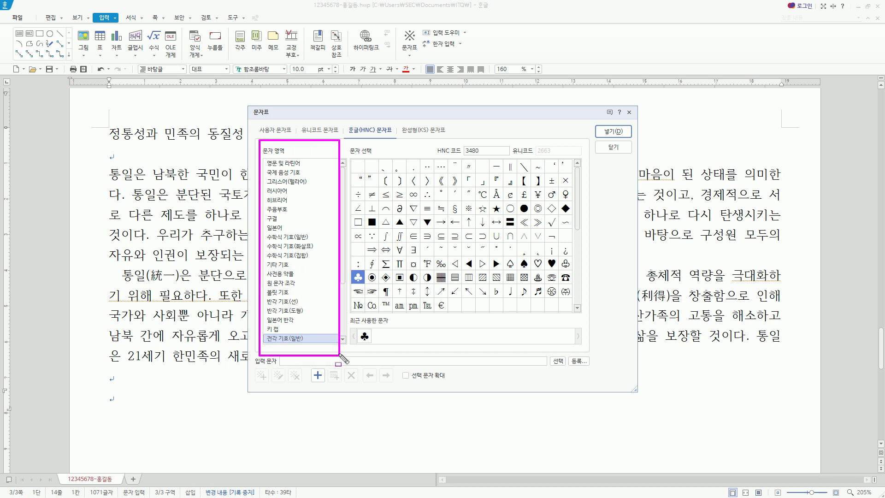
{"action": "mouse_move", "coordinate": [264, 332]}
{"action": "left_mouse_down"}
{"action": "mouse_move", "coordinate": [320, 358]}
{"action": "mouse_move", "coordinate": [312, 345]}
{"action": "left_mouse_up"}
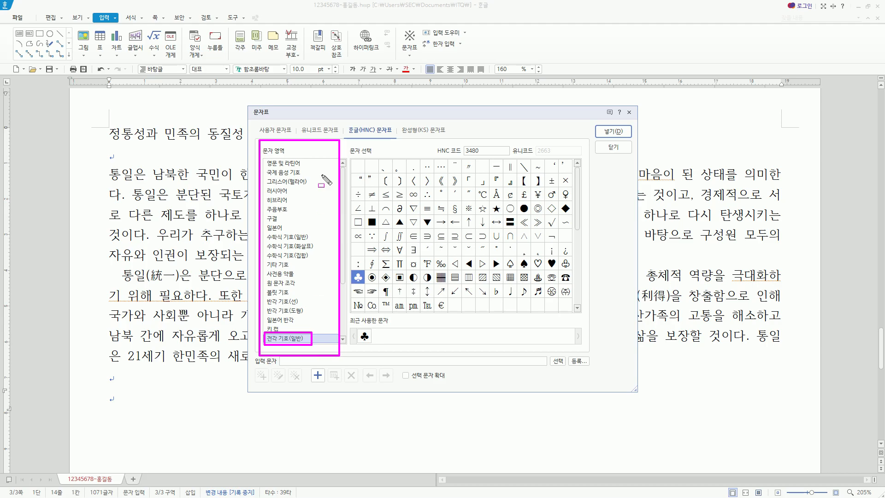
{"action": "left_click_drag", "start_coordinate": [255, 120], "coordinate": [465, 142]}
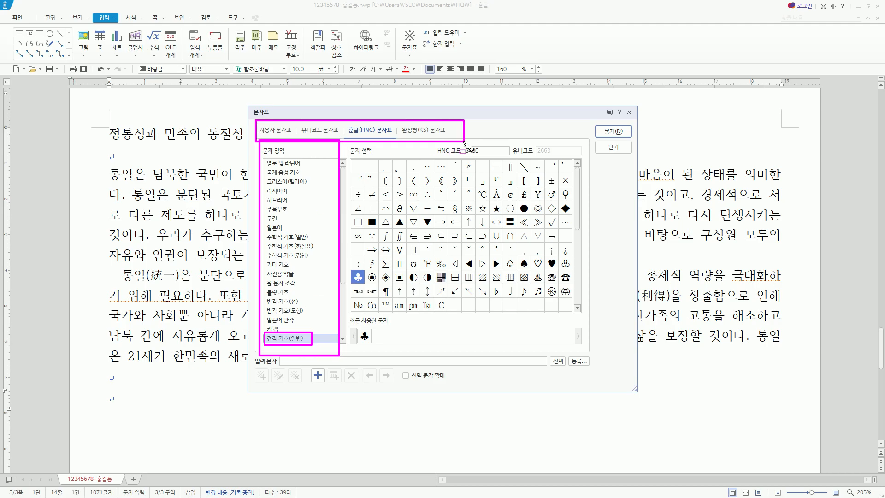
{"action": "key", "text": "Escape"}
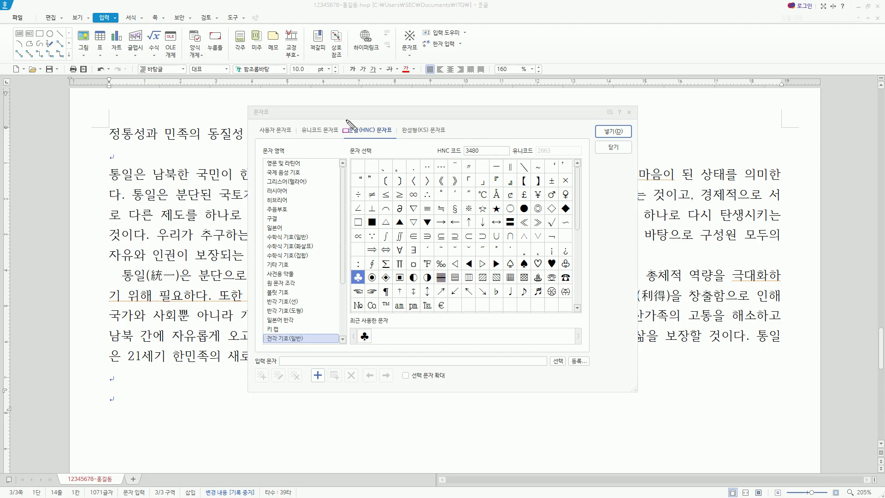
{"action": "left_click_drag", "start_coordinate": [346, 120], "coordinate": [397, 141]}
{"action": "left_click_drag", "start_coordinate": [261, 331], "coordinate": [312, 344]}
{"action": "key", "text": "Escape"}
{"action": "left_click", "coordinate": [342, 339]}
{"action": "left_click", "coordinate": [343, 340]}
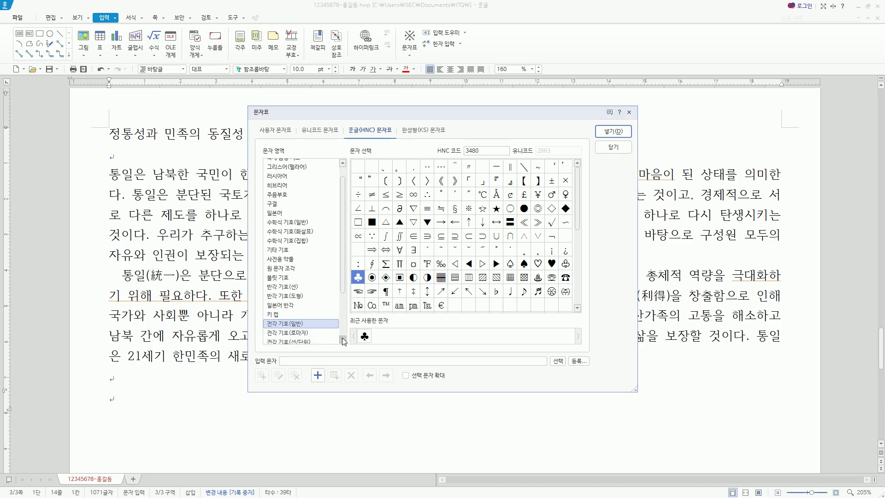
{"action": "left_click", "coordinate": [342, 339]}
{"action": "left_click", "coordinate": [342, 339]}
{"action": "key", "text": "Down"}
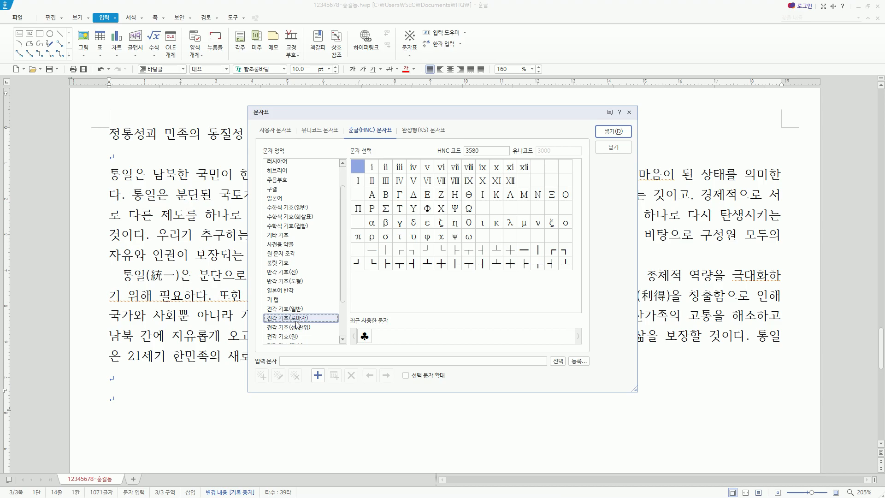
{"action": "key", "text": "Down"}
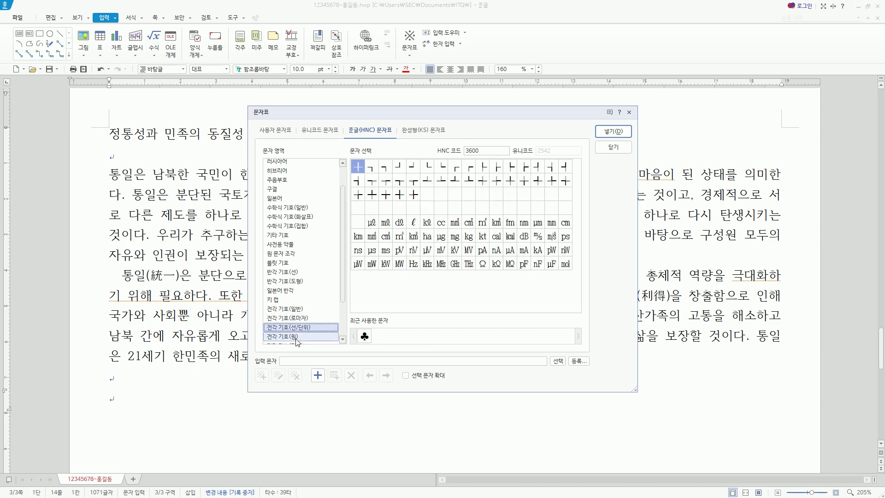
{"action": "left_click", "coordinate": [295, 338]}
{"action": "scroll", "coordinate": [296, 318], "scroll_direction": "down", "scroll_amount": 1}
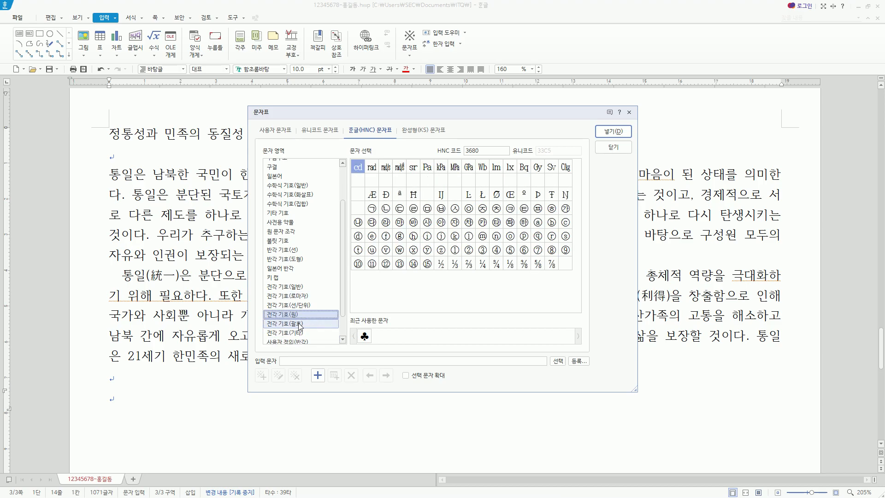
{"action": "left_click", "coordinate": [299, 326]}
{"action": "left_click", "coordinate": [302, 333]}
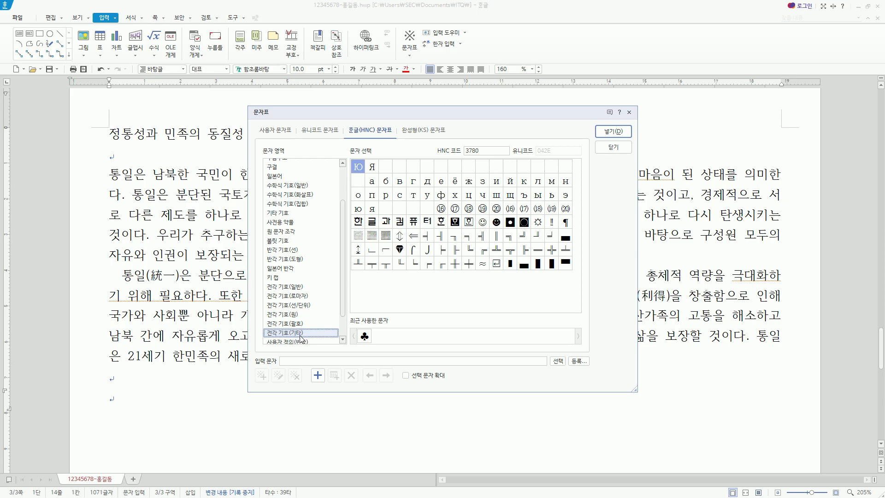
Step: Insert the ♣ symbol from the HNC table's 전각 기호(일반) category below the second paragraph
{"action": "left_click", "coordinate": [304, 288]}
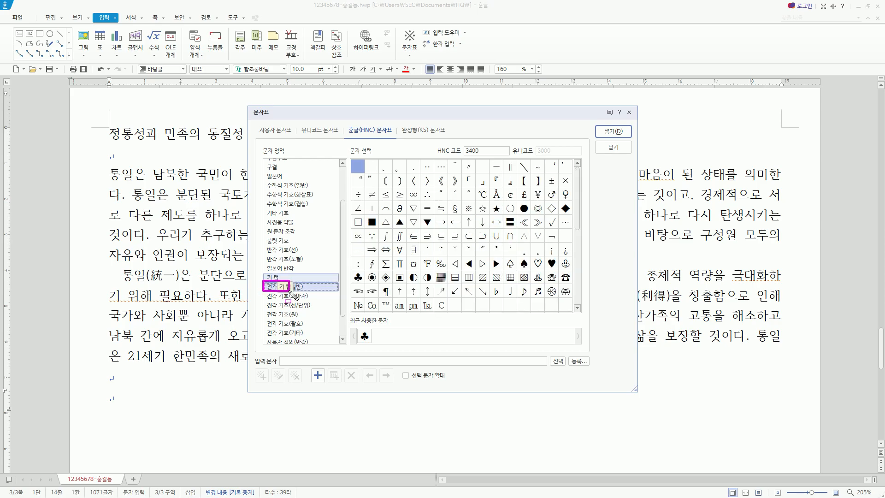
{"action": "left_click_drag", "start_coordinate": [265, 277], "coordinate": [314, 294]}
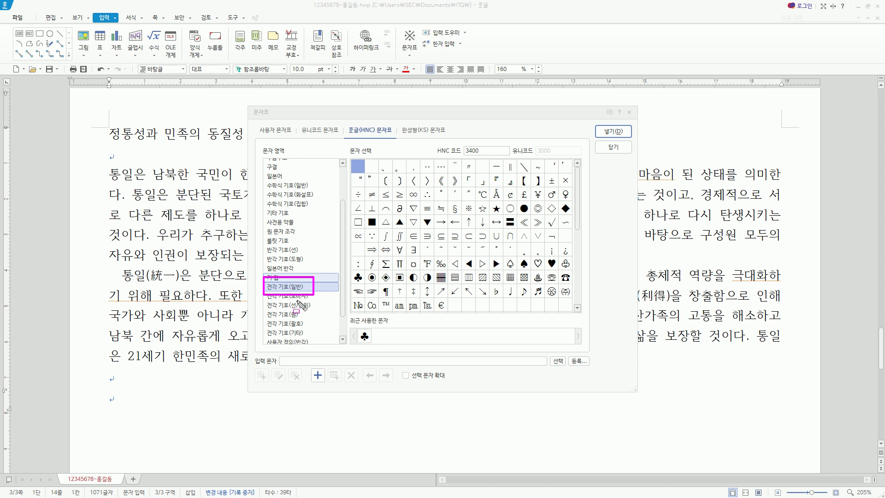
{"action": "left_click_drag", "start_coordinate": [347, 123], "coordinate": [397, 138]}
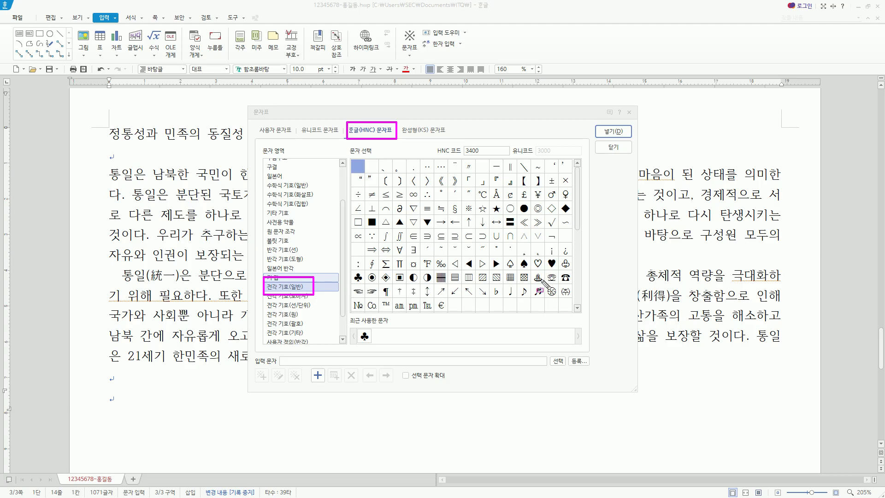
{"action": "left_click_drag", "start_coordinate": [352, 275], "coordinate": [381, 296]}
{"action": "key", "text": "Escape"}
{"action": "left_click", "coordinate": [360, 278]}
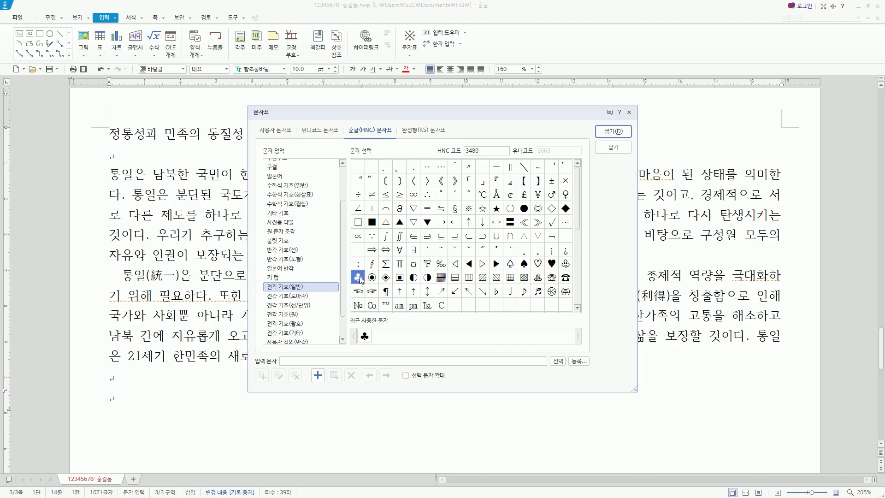
{"action": "left_click", "coordinate": [614, 133]}
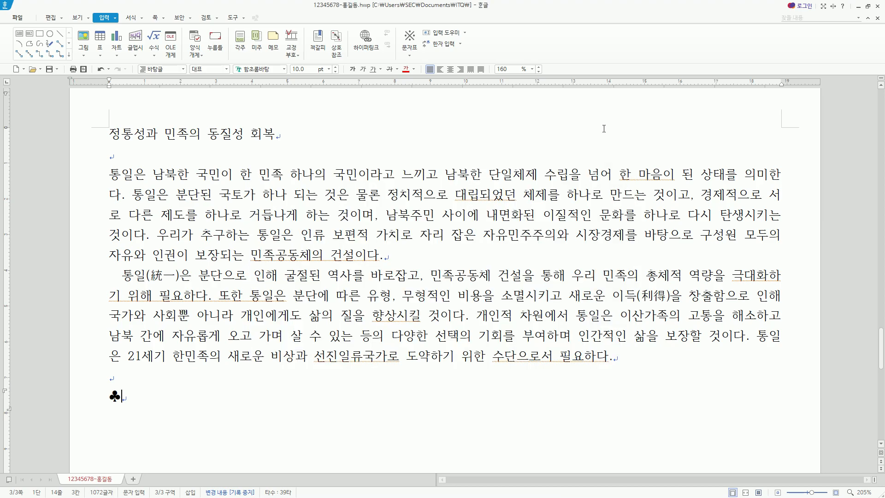
Step: Complete the ♣ heading with "학교 통일교육의 실태와 방향" and enter the six list lines, through "교육기간 : 2022. 6. 25 - 2023. 3. 31"
{"action": "type", "text": "ㅎ"}
{"action": "type", "text": "교"}
{"action": "type", "text": "통일교육의 실태와 방향 학교 통일교육의 실태 대체로 학생들의 부정적인 통일 의식 심화 정규 수업에 밀려 통일교육의 비활성화 학교 통일교육의 방향 학생들의 통일문제에 대한 관심과 올바른 통일의식 함양 교육기간 : 2022. 6. 25 - 2023. 3. 31"}
Step: Switch to the exam slide and examine the 지역별 통일관 현황 heading, its ♣ symbol and the table beneath it
{"action": "left_click_drag", "start_coordinate": [104, 440], "coordinate": [379, 439]}
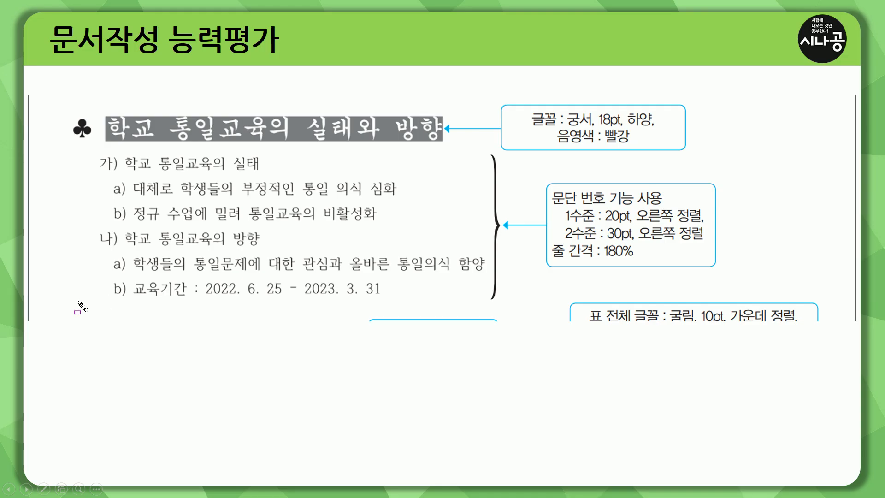
{"action": "left_click_drag", "start_coordinate": [79, 307], "coordinate": [576, 306]}
{"action": "left_click", "coordinate": [441, 315]}
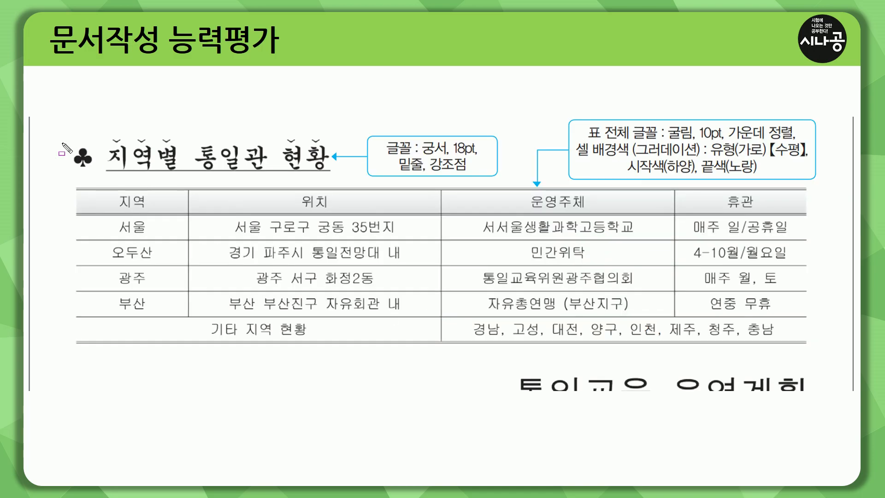
{"action": "mouse_move", "coordinate": [63, 141]}
{"action": "left_mouse_down"}
{"action": "mouse_move", "coordinate": [342, 147]}
{"action": "mouse_move", "coordinate": [63, 141]}
{"action": "left_mouse_up"}
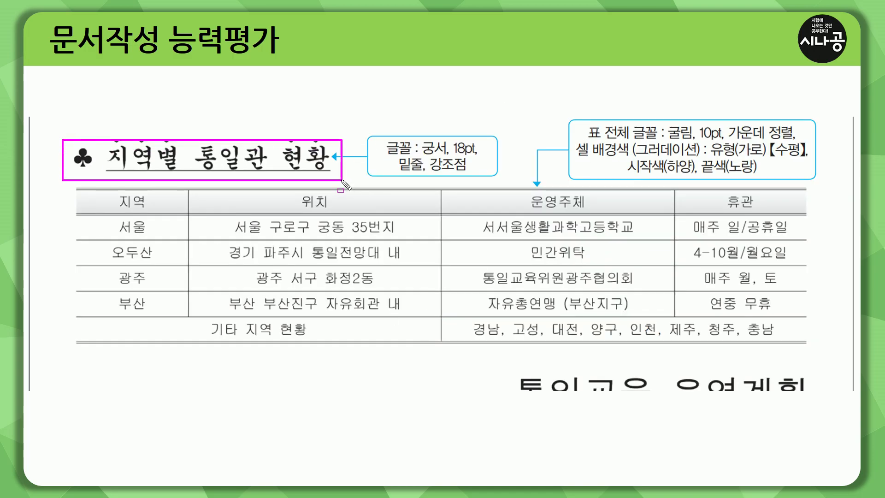
{"action": "left_click_drag", "start_coordinate": [56, 186], "coordinate": [811, 353]}
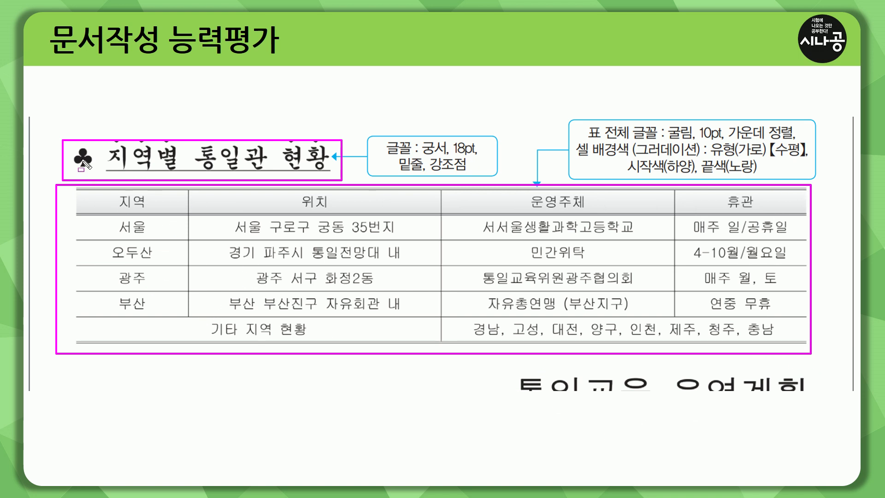
{"action": "left_click_drag", "start_coordinate": [71, 141], "coordinate": [99, 178]}
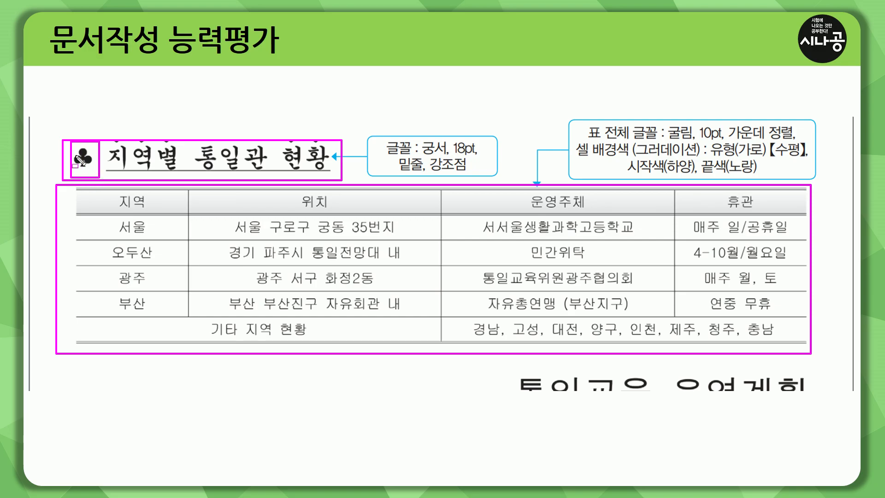
{"action": "key", "text": "e"}
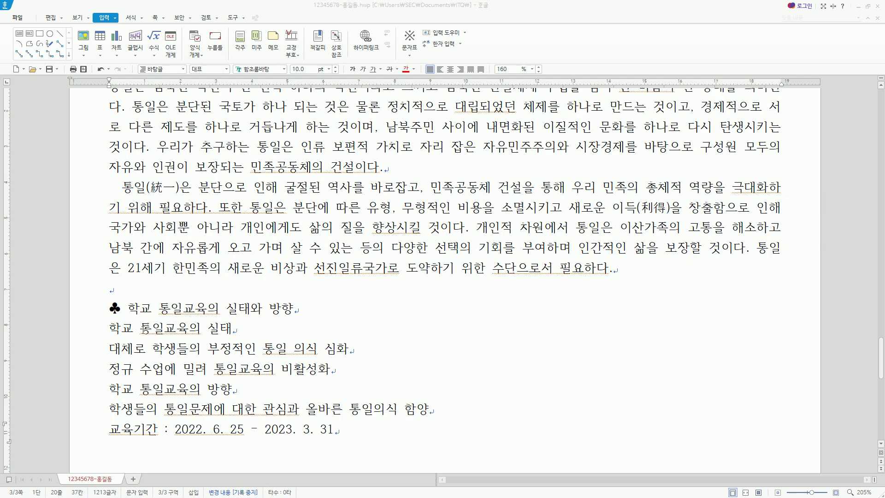
Step: Add two new lines after the 교육기간 line in the Hangul document
{"action": "double_click", "coordinate": [115, 308]}
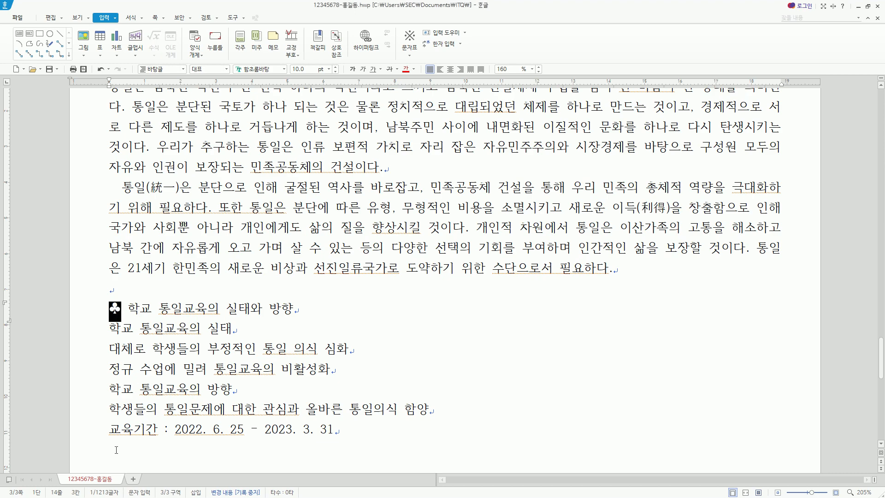
{"action": "left_click", "coordinate": [361, 440]}
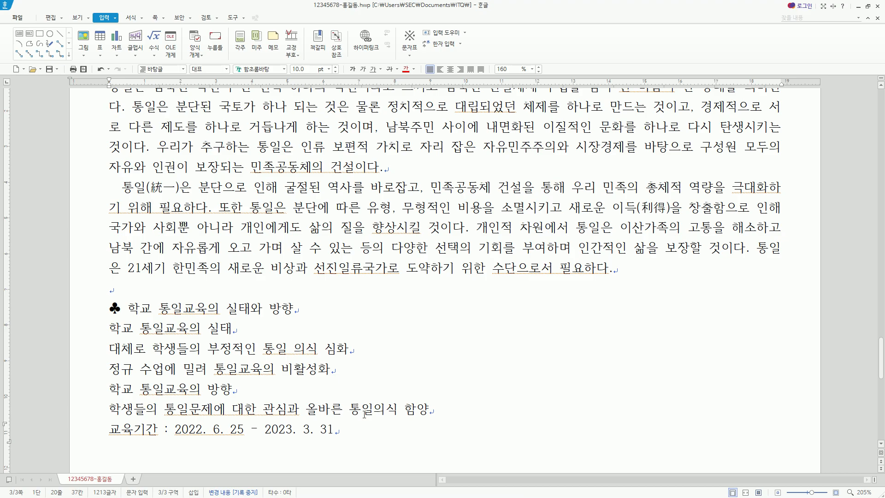
{"action": "key", "text": "Return"}
{"action": "key", "text": "Return"}
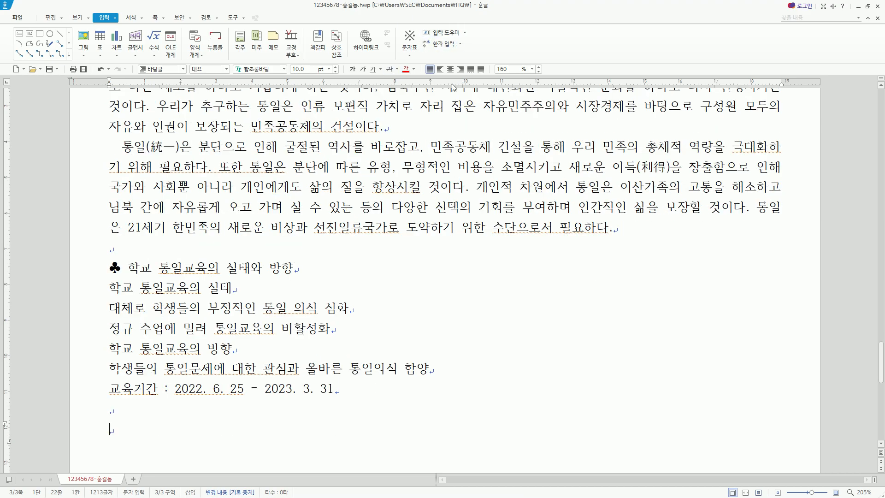
Step: Insert the ♣ symbol followed by a space on the last line of the document
{"action": "left_click", "coordinate": [108, 260]}
{"action": "left_click_drag", "start_coordinate": [399, 43], "coordinate": [417, 64]}
{"action": "key", "text": "Escape"}
{"action": "key", "text": "F9"}
{"action": "left_click_drag", "start_coordinate": [399, 31], "coordinate": [419, 55]}
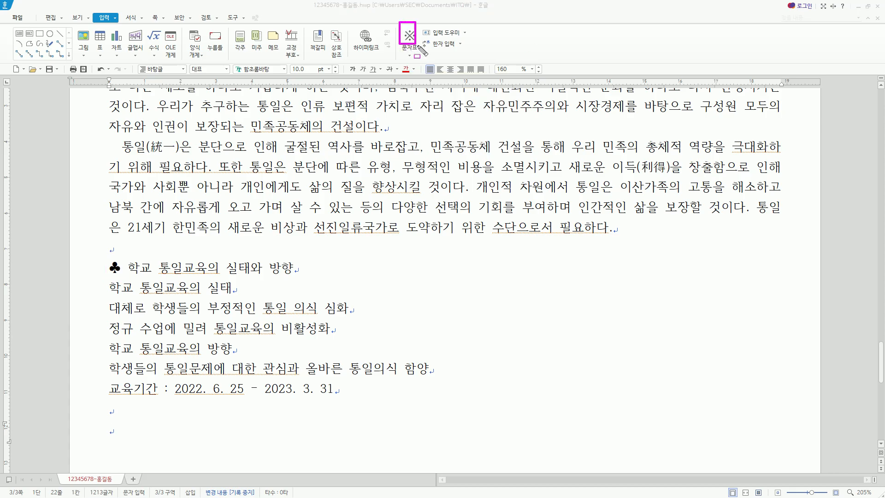
{"action": "key", "text": "Escape"}
{"action": "left_click", "coordinate": [409, 41]}
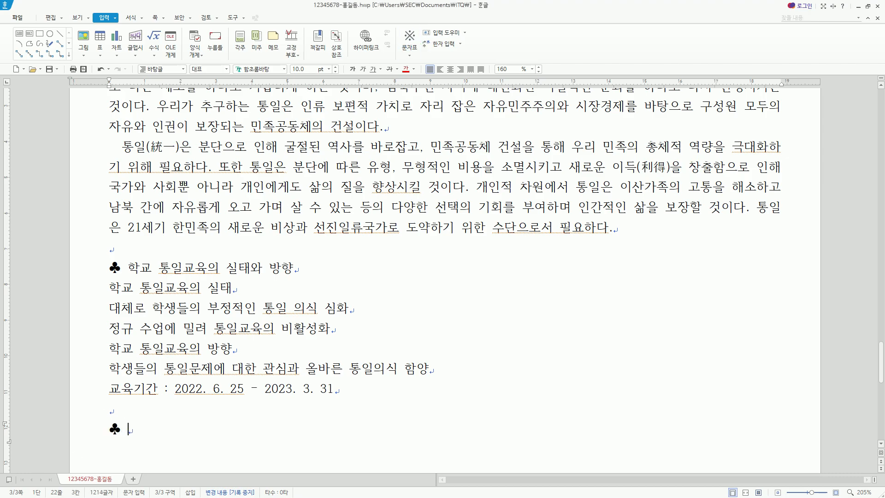
Step: Enter the heading text "지역별 통일관 현황" after the second ♣ symbol and begin a new line
{"action": "type", "text": "지역별 "}
{"action": "type", "text": "통일관 "}
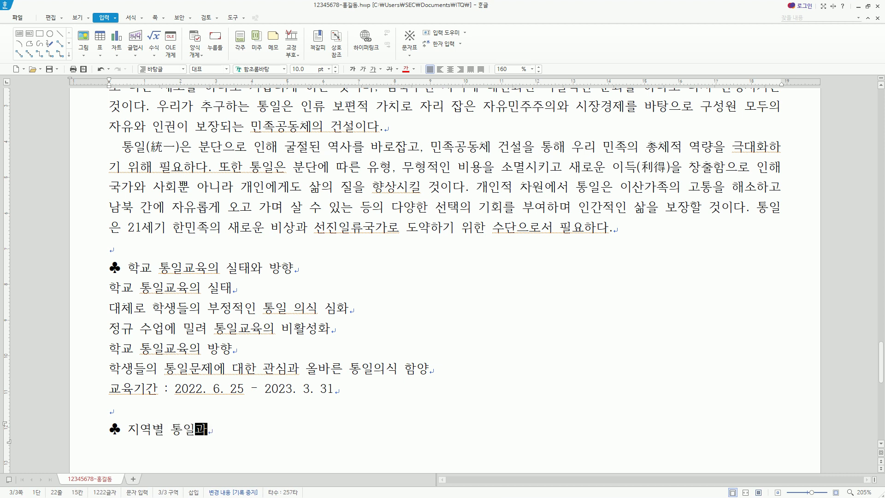
{"action": "type", "text": "현황"}
{"action": "key", "text": "Return"}
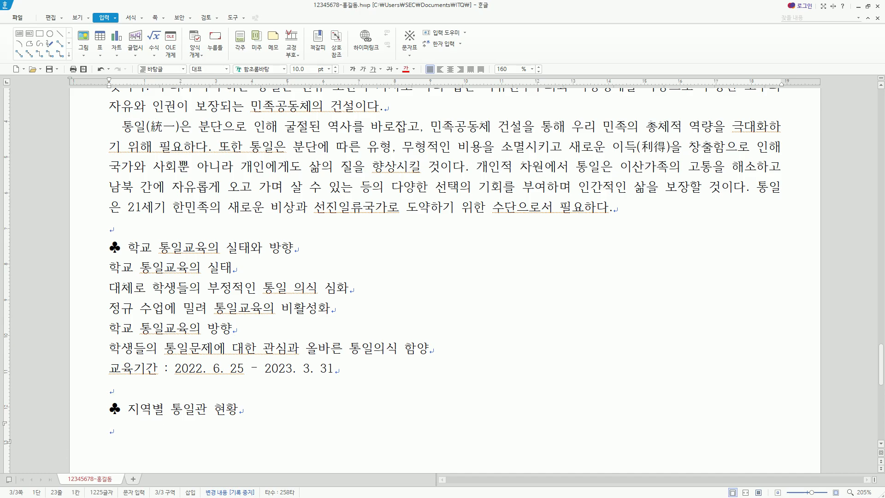
Step: Switch to the exam slide and examine the row and column structure of the 지역별 통일관 현황 table
{"action": "key", "text": "ctrl+n"}
{"action": "key", "text": "t"}
{"action": "key", "text": "alt+Tab"}
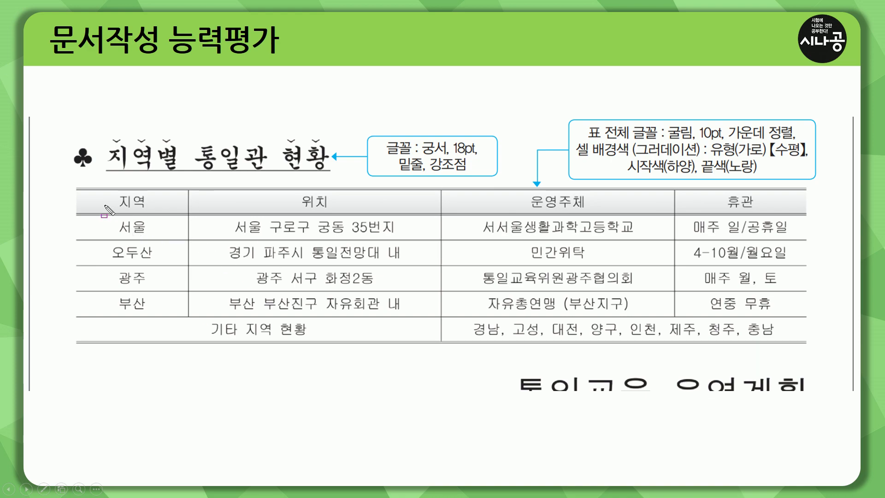
{"action": "left_click_drag", "start_coordinate": [55, 201], "coordinate": [90, 202]}
{"action": "mouse_move", "coordinate": [58, 228]}
{"action": "left_mouse_down"}
{"action": "mouse_move", "coordinate": [90, 255]}
{"action": "mouse_move", "coordinate": [88, 302]}
{"action": "left_mouse_up"}
{"action": "left_click_drag", "start_coordinate": [60, 332], "coordinate": [80, 332]}
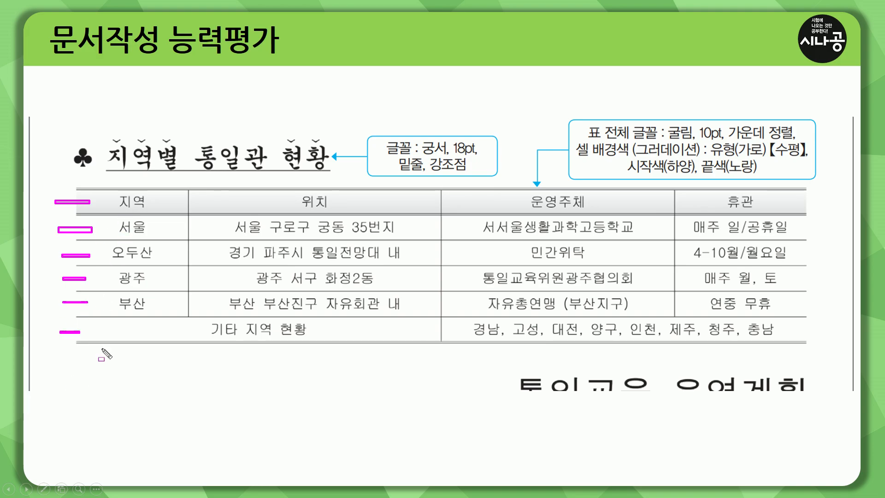
{"action": "left_click_drag", "start_coordinate": [113, 176], "coordinate": [114, 175]}
{"action": "left_click_drag", "start_coordinate": [138, 297], "coordinate": [154, 380]}
{"action": "left_click_drag", "start_coordinate": [281, 175], "coordinate": [328, 394]}
{"action": "mouse_move", "coordinate": [523, 162]}
{"action": "left_mouse_down"}
{"action": "mouse_move", "coordinate": [582, 367]}
{"action": "mouse_move", "coordinate": [523, 166]}
{"action": "left_mouse_up"}
{"action": "left_click_drag", "start_coordinate": [720, 174], "coordinate": [772, 370]}
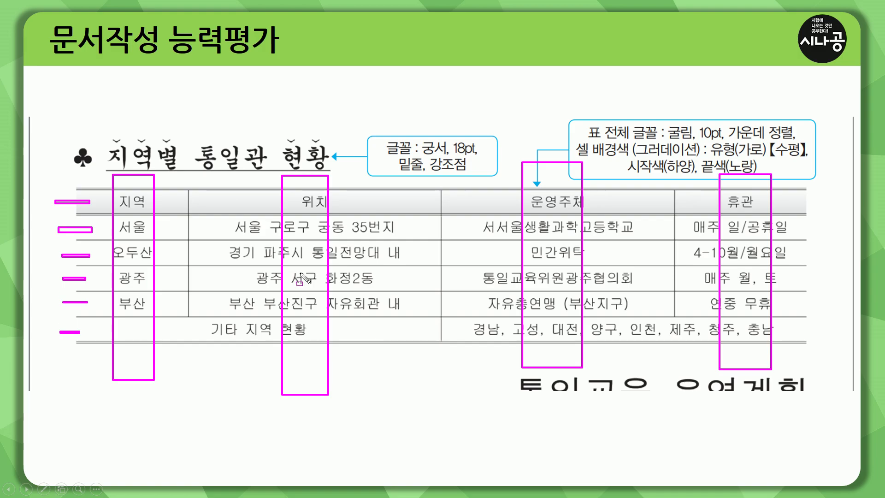
Step: Return to the Hangul document and insert a table of 6 rows and 4 columns below the 지역별 통일관 현황 heading
{"action": "key", "text": "alt+Tab"}
{"action": "scroll", "coordinate": [201, 400], "scroll_direction": "down", "scroll_amount": 3}
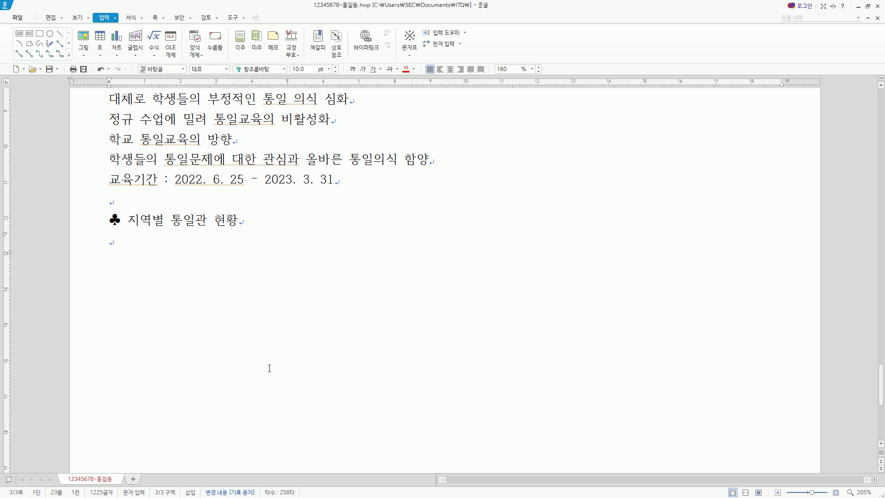
{"action": "key", "text": "ctrl+n"}
{"action": "key", "text": "t"}
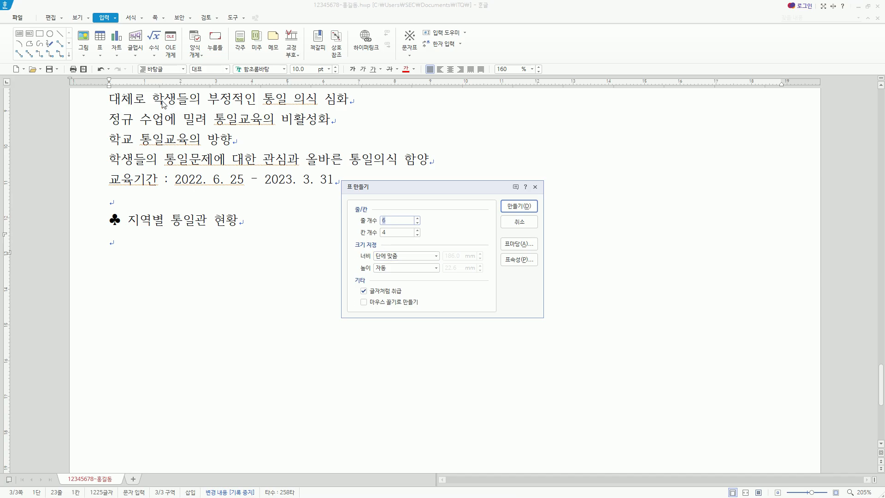
{"action": "key", "text": "Escape"}
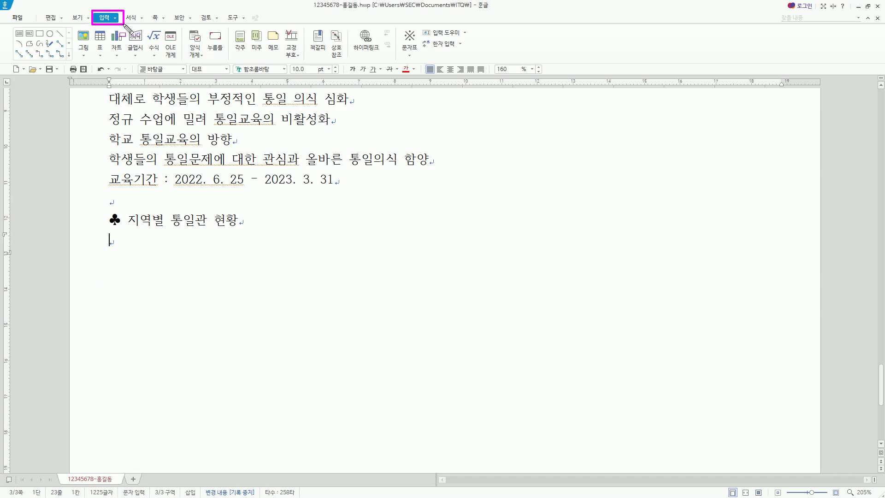
{"action": "left_click", "coordinate": [103, 56]}
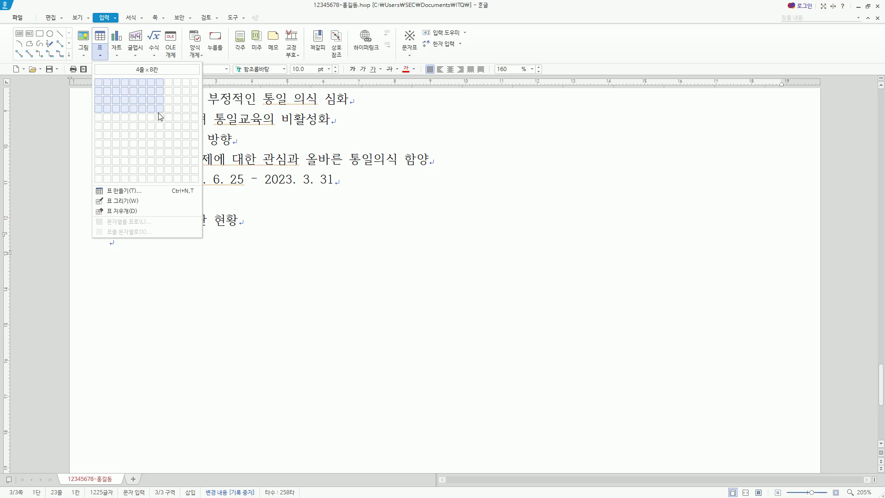
{"action": "left_click", "coordinate": [125, 129]}
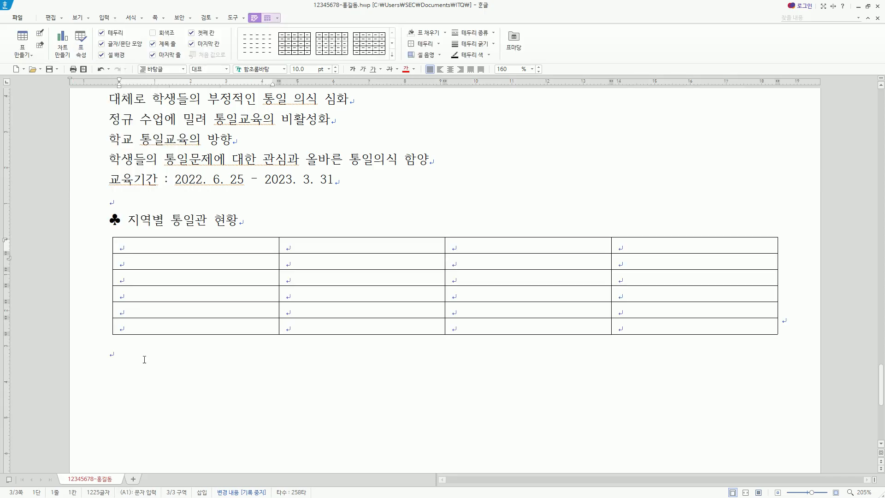
{"action": "left_click", "coordinate": [112, 326]}
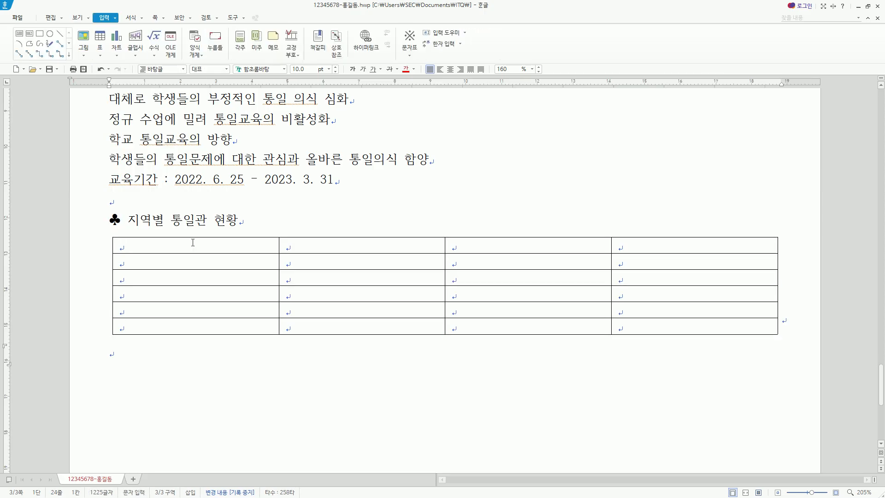
{"action": "left_click", "coordinate": [192, 246]}
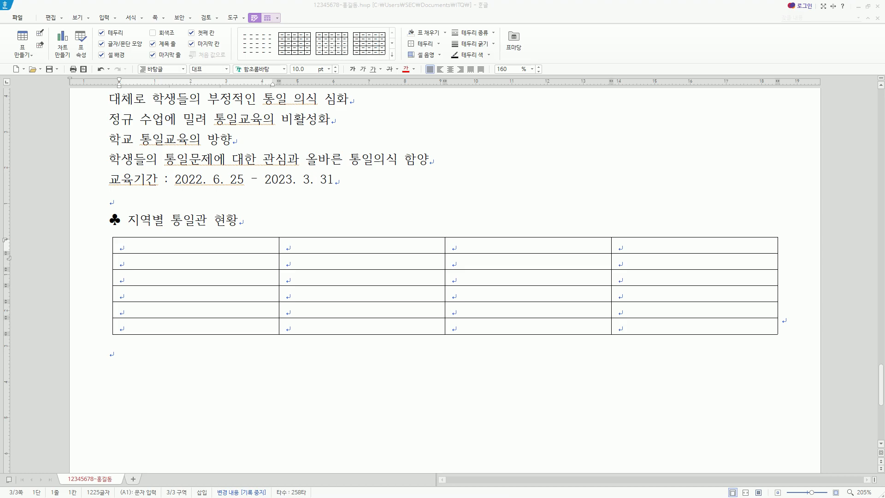
Step: Switch to the exam slide and examine which cells of the table's last row are merged
{"action": "key", "text": "alt+Tab"}
{"action": "left_click_drag", "start_coordinate": [118, 189], "coordinate": [160, 307]}
{"action": "left_click_drag", "start_coordinate": [287, 193], "coordinate": [360, 311]}
{"action": "left_click_drag", "start_coordinate": [531, 194], "coordinate": [610, 309]}
{"action": "mouse_move", "coordinate": [713, 199]}
{"action": "left_mouse_down"}
{"action": "mouse_move", "coordinate": [777, 307]}
{"action": "mouse_move", "coordinate": [712, 199]}
{"action": "left_mouse_up"}
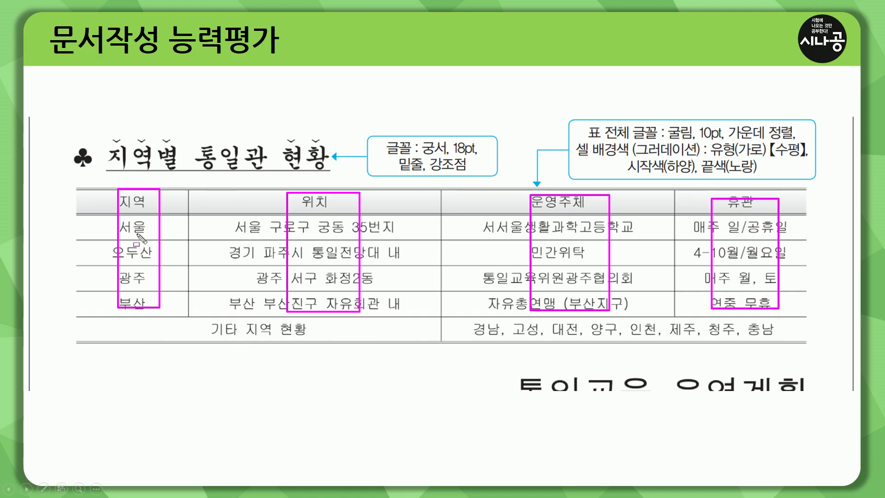
{"action": "mouse_move", "coordinate": [102, 318]}
{"action": "left_mouse_down"}
{"action": "mouse_move", "coordinate": [419, 350]}
{"action": "mouse_move", "coordinate": [412, 342]}
{"action": "left_mouse_up"}
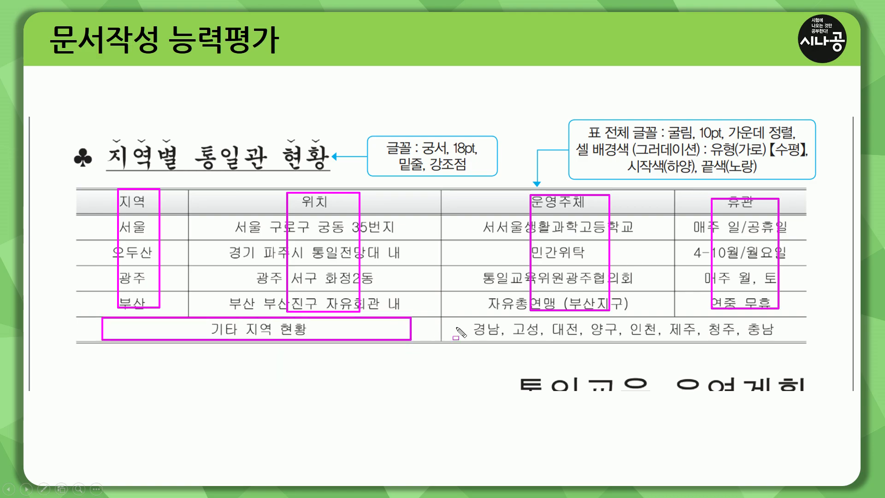
{"action": "mouse_move", "coordinate": [466, 318]}
{"action": "left_mouse_down"}
{"action": "mouse_move", "coordinate": [624, 340]}
{"action": "mouse_move", "coordinate": [789, 339]}
{"action": "left_mouse_up"}
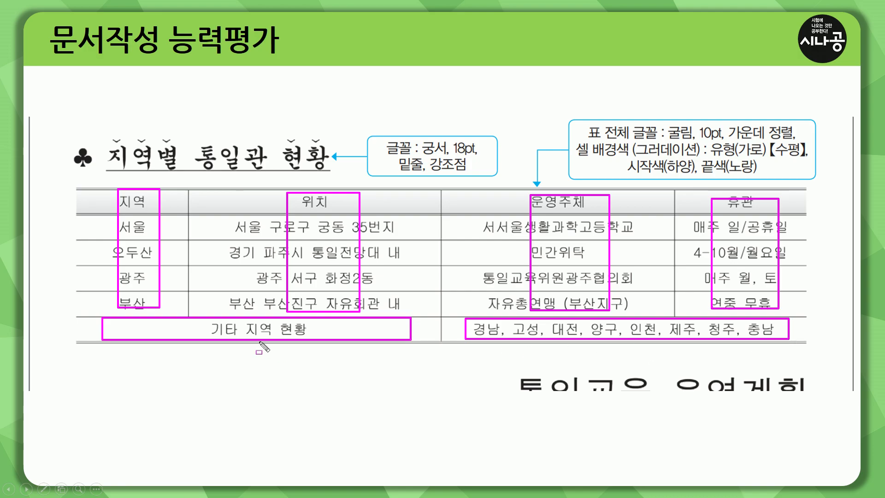
{"action": "key", "text": "e"}
{"action": "key", "text": "Escape"}
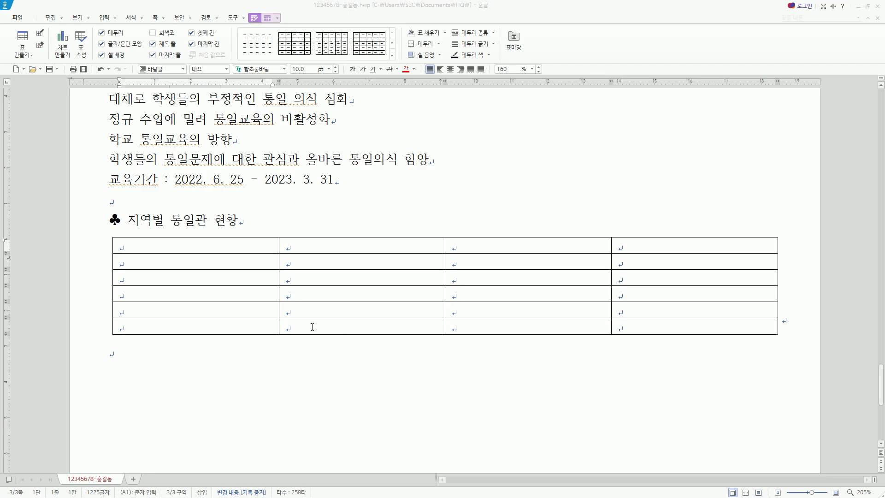
Step: In the Hangul table's last row, merge the first two cells into one and the last two cells into another
{"action": "left_click", "coordinate": [237, 327]}
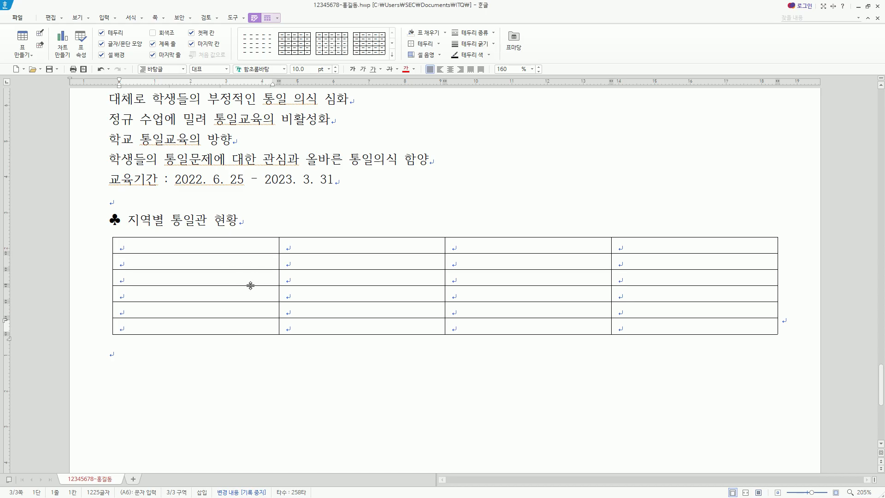
{"action": "left_click_drag", "start_coordinate": [228, 326], "coordinate": [362, 326]}
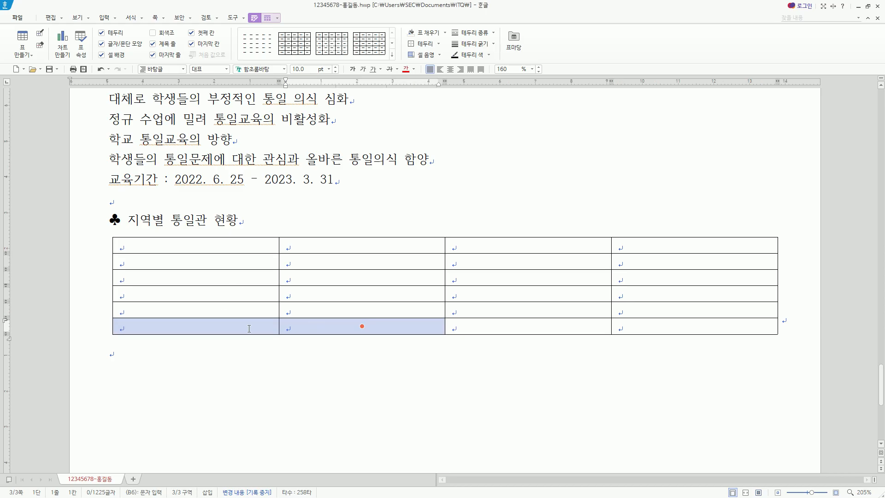
{"action": "right_click", "coordinate": [303, 328]}
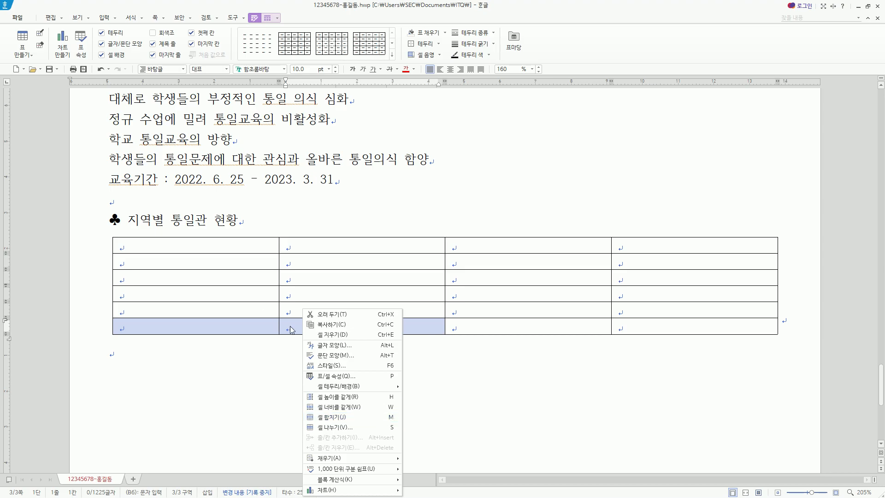
{"action": "key", "text": "Escape"}
{"action": "left_click_drag", "start_coordinate": [262, 326], "coordinate": [310, 326]}
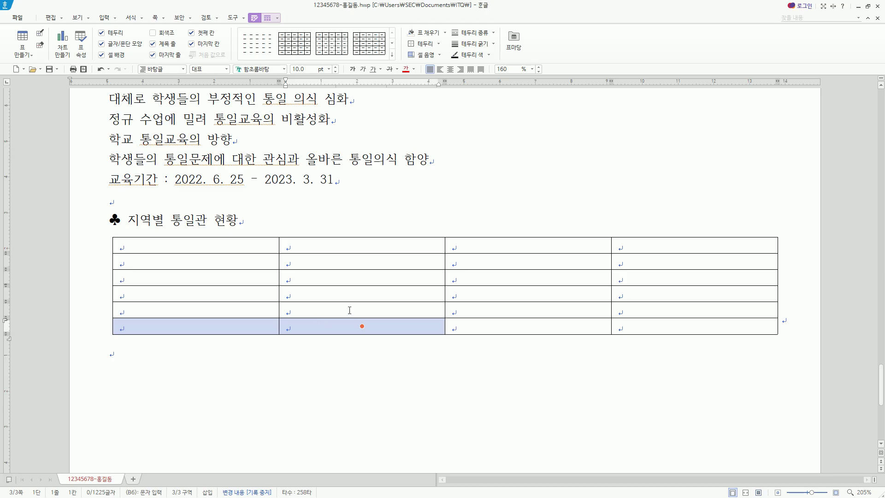
{"action": "key", "text": "m"}
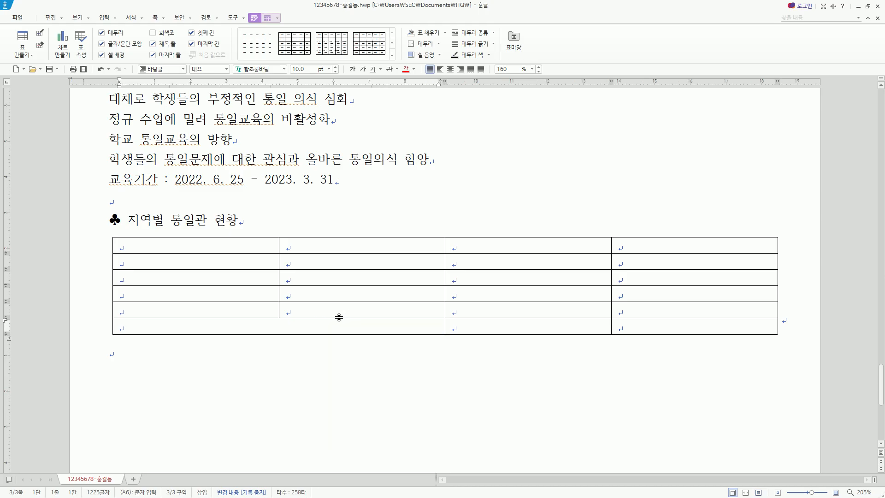
{"action": "left_click_drag", "start_coordinate": [545, 330], "coordinate": [631, 327]}
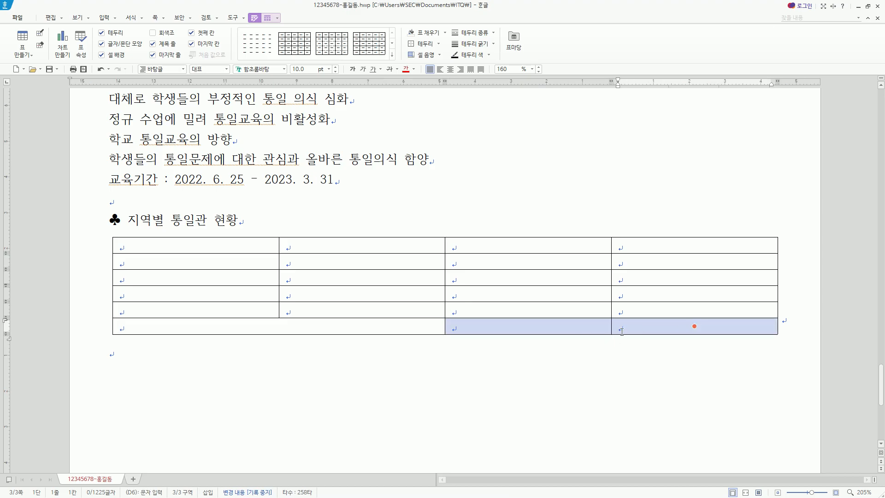
{"action": "key", "text": "m"}
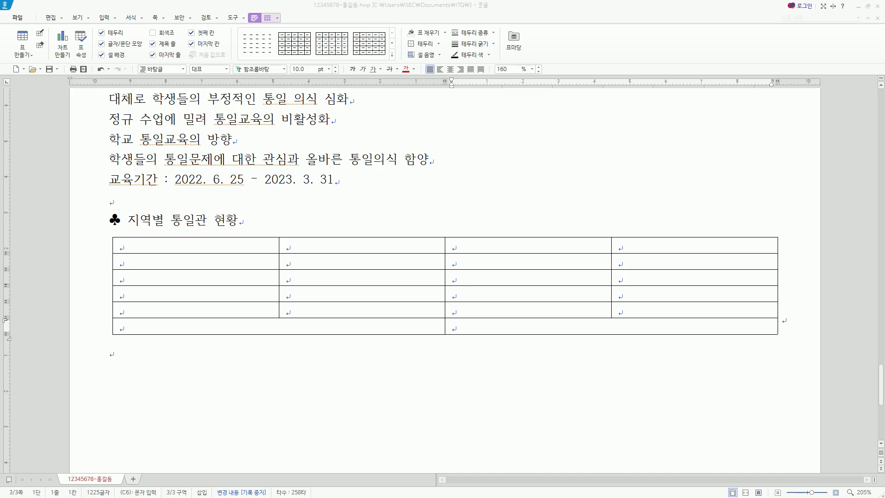
Step: Fill the table with the exam's data: header 지역, 위치, 운영주체, 휴관, the 서울, 오두산, 광주 and 부산 rows, and the 기타 지역 현황 row
{"action": "type", "text": "지역\t위치\t운영주체\t휴관 서울\t서울 구로구 궁동 35번지\t서서울생활과학고등학교\t매주 일/공휴일 오두산\t경기 파주시 통일전망대 내\t민간위탁\t4-10월/월요일 광주\t광주 서구 화정2동\t통일교육위원광주협의회\t매주 월, 토 부산\t부산 부산진구 자유회관 내\t자유총연맹 (부산지구)\t연중 무휴 기타 지역 현황\t경남, 고성, 대전, 양구, 인천, 제주, 청주, 충남"}
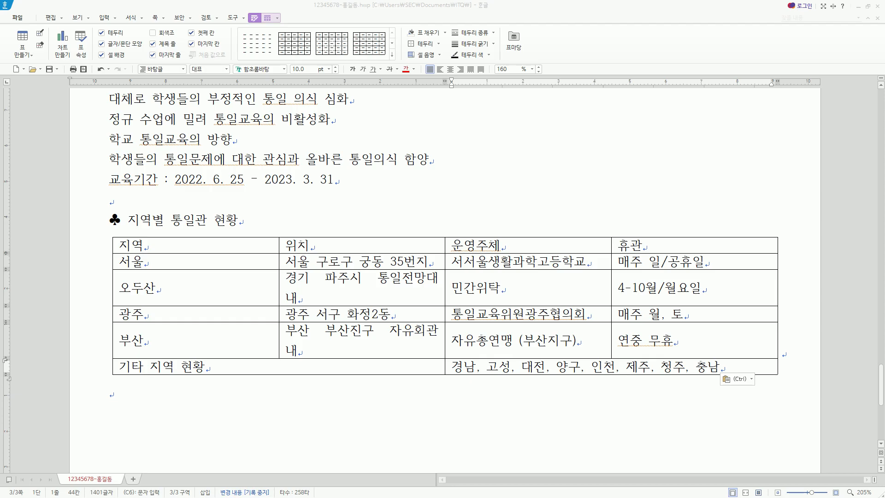
Step: Narrow the 지역 column and widen the 위치 column so each location entry fits on one line
{"action": "mouse_move", "coordinate": [285, 272]}
{"action": "left_mouse_down"}
{"action": "mouse_move", "coordinate": [322, 303]}
{"action": "mouse_move", "coordinate": [442, 307]}
{"action": "left_mouse_up"}
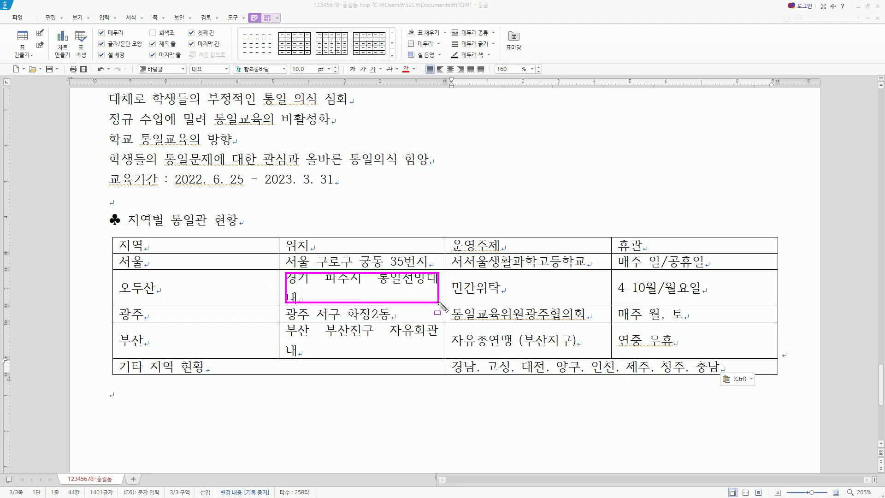
{"action": "mouse_move", "coordinate": [286, 326]}
{"action": "left_mouse_down"}
{"action": "mouse_move", "coordinate": [313, 357]}
{"action": "mouse_move", "coordinate": [437, 355]}
{"action": "left_mouse_up"}
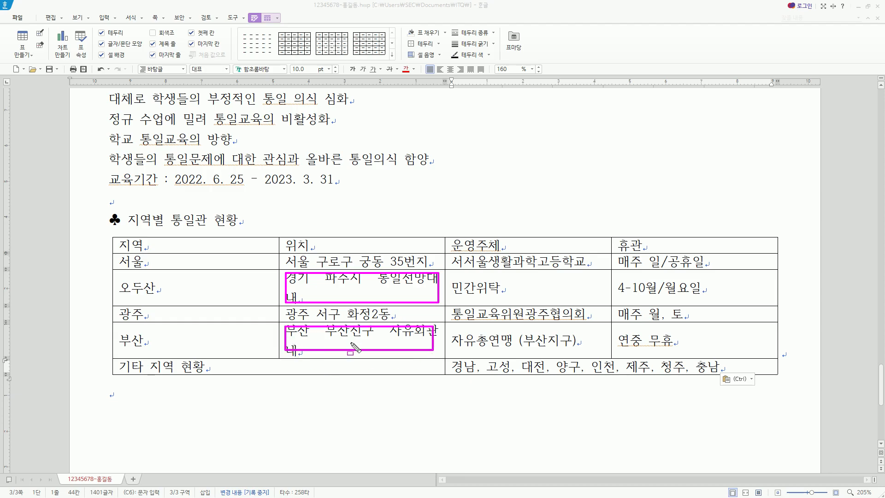
{"action": "left_click_drag", "start_coordinate": [286, 239], "coordinate": [429, 344]}
{"action": "left_click_drag", "start_coordinate": [129, 240], "coordinate": [153, 347]}
{"action": "key", "text": "Escape"}
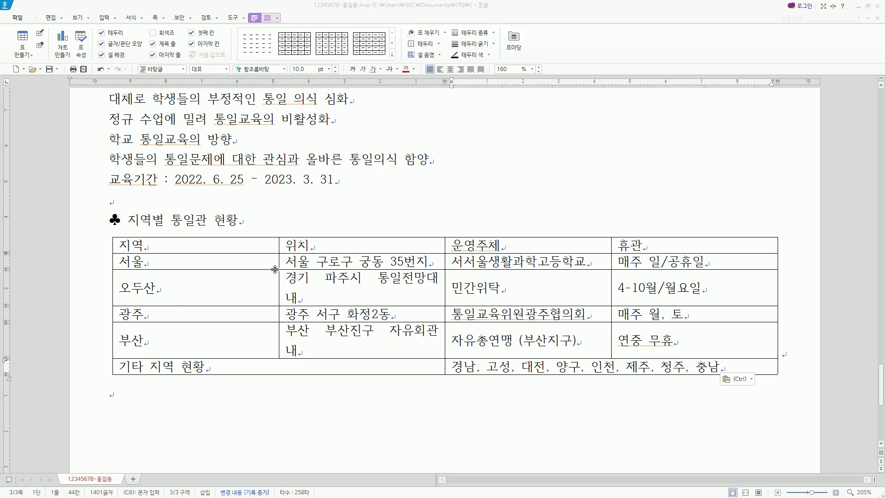
{"action": "mouse_move", "coordinate": [278, 245]}
{"action": "left_mouse_down"}
{"action": "mouse_move", "coordinate": [278, 237]}
{"action": "mouse_move", "coordinate": [279, 358]}
{"action": "left_mouse_up"}
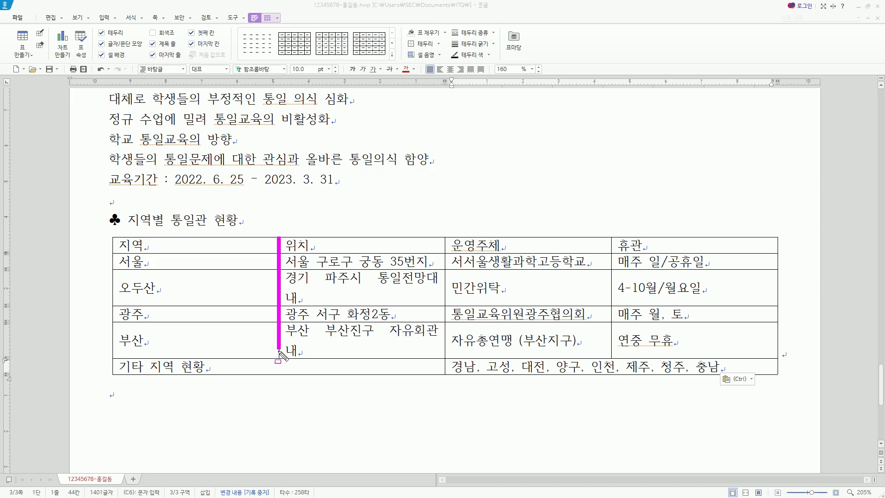
{"action": "key", "text": "Escape"}
{"action": "left_click_drag", "start_coordinate": [279, 296], "coordinate": [211, 299]}
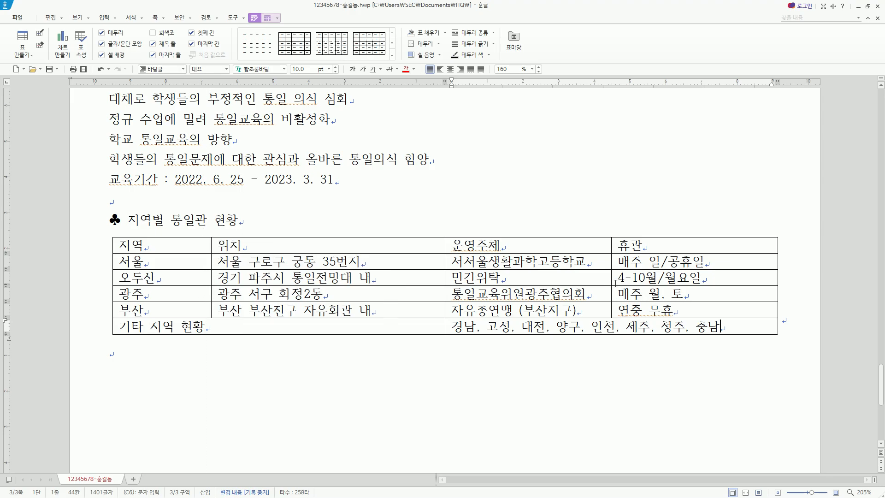
Step: Widen the 운영주체 column slightly by moving its border with the 휴관 column
{"action": "left_click_drag", "start_coordinate": [452, 240], "coordinate": [578, 313]}
{"action": "left_click_drag", "start_coordinate": [631, 269], "coordinate": [700, 317]}
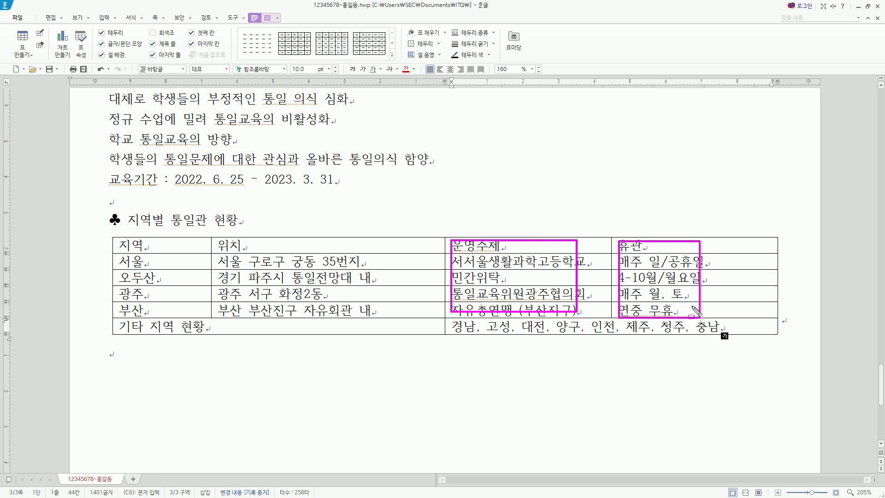
{"action": "left_click_drag", "start_coordinate": [715, 245], "coordinate": [775, 312]}
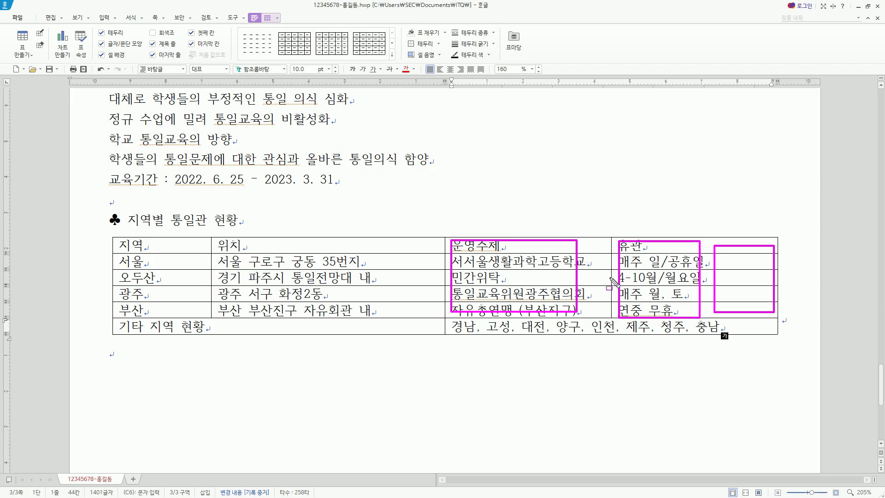
{"action": "key", "text": "Escape"}
{"action": "left_click_drag", "start_coordinate": [612, 277], "coordinate": [637, 279]}
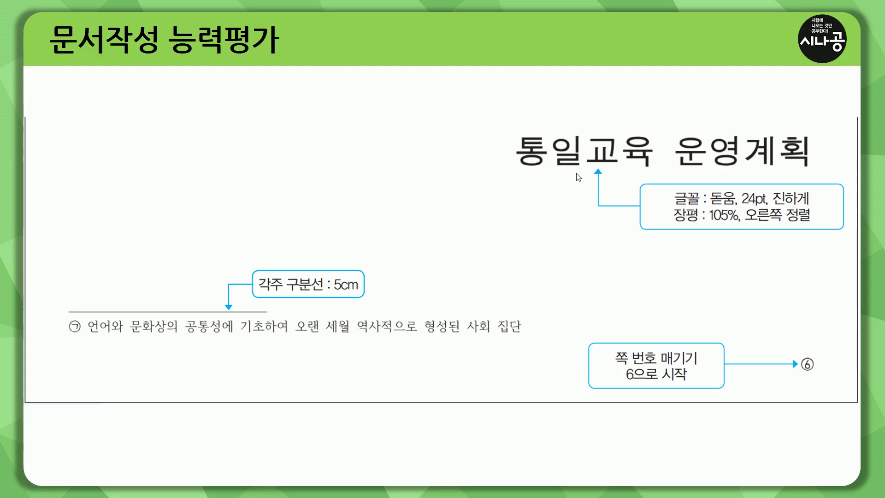
Step: Examine the exam slide's 통일교육 운영계획 line, footnote text with its 5cm separator, and page numbering requirement
{"action": "mouse_move", "coordinate": [513, 130]}
{"action": "left_mouse_down"}
{"action": "mouse_move", "coordinate": [514, 159]}
{"action": "mouse_move", "coordinate": [817, 171]}
{"action": "left_mouse_up"}
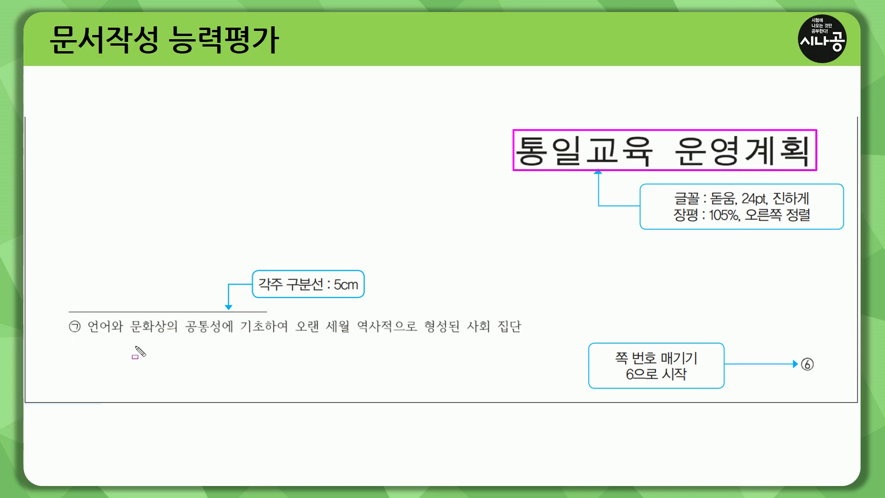
{"action": "left_click_drag", "start_coordinate": [257, 271], "coordinate": [283, 295]}
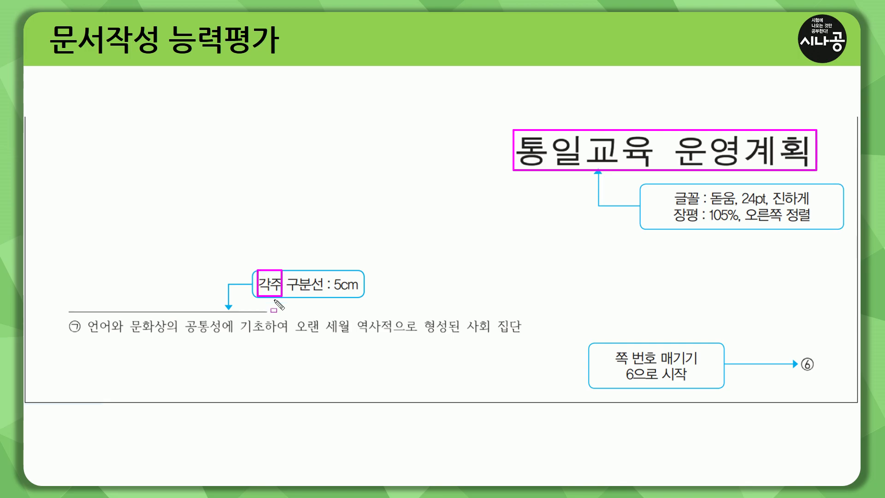
{"action": "mouse_move", "coordinate": [58, 303]}
{"action": "left_mouse_down"}
{"action": "mouse_move", "coordinate": [431, 361]}
{"action": "mouse_move", "coordinate": [529, 351]}
{"action": "left_mouse_up"}
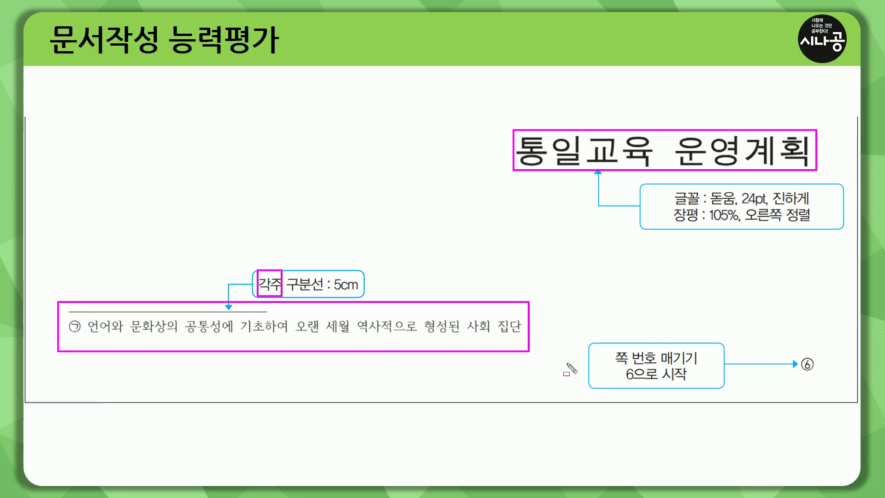
{"action": "mouse_move", "coordinate": [612, 342]}
{"action": "left_mouse_down"}
{"action": "mouse_move", "coordinate": [640, 387]}
{"action": "mouse_move", "coordinate": [702, 389]}
{"action": "left_mouse_up"}
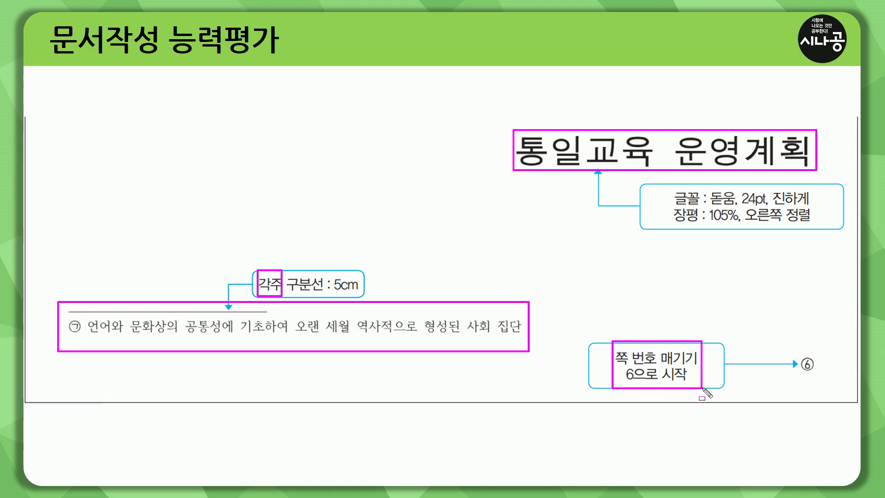
{"action": "left_click_drag", "start_coordinate": [798, 353], "coordinate": [817, 378]}
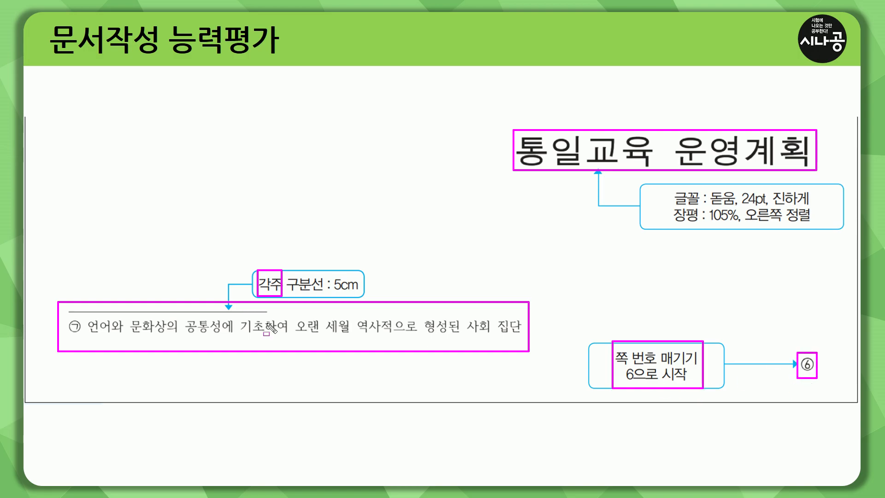
Step: Enter the closing line 통일교육 운영계획 below the table, leaving one blank line between them
{"action": "left_click_drag", "start_coordinate": [45, 324], "coordinate": [527, 324]}
{"action": "left_click_drag", "start_coordinate": [579, 359], "coordinate": [832, 361]}
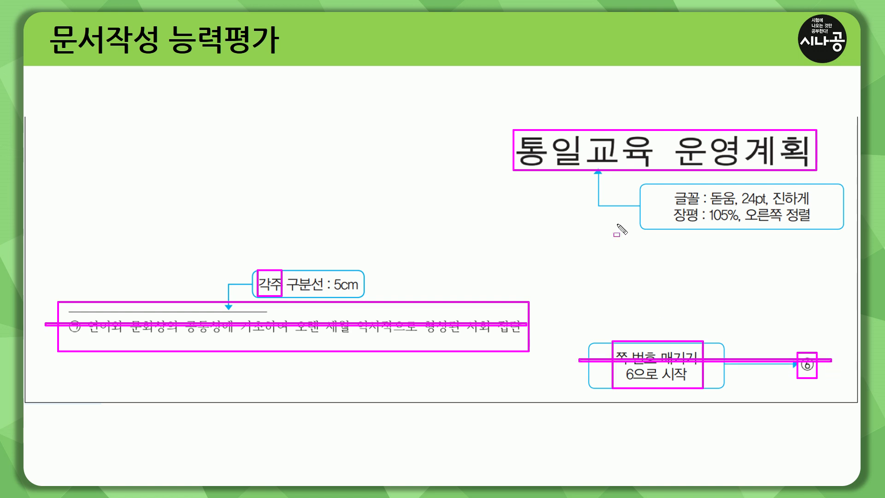
{"action": "key", "text": "e"}
{"action": "mouse_move", "coordinate": [514, 131]}
{"action": "left_mouse_down"}
{"action": "mouse_move", "coordinate": [773, 179]}
{"action": "mouse_move", "coordinate": [815, 174]}
{"action": "left_mouse_up"}
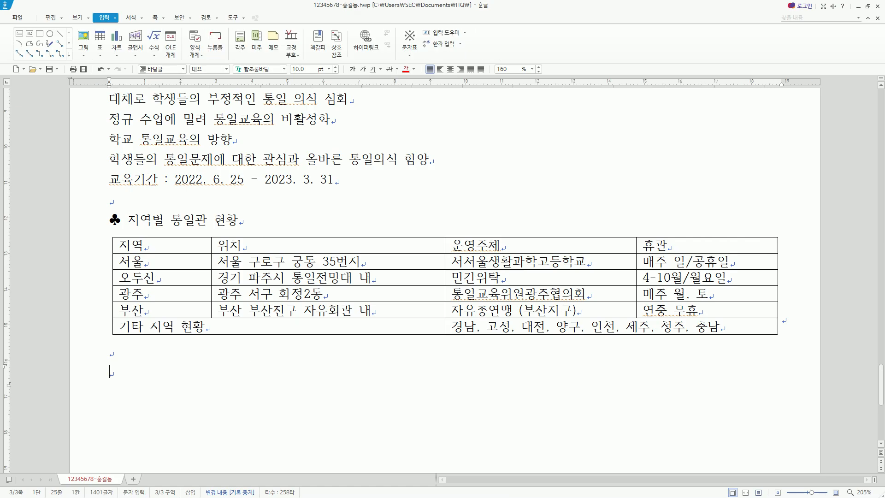
{"action": "type", "text": "통일교육 운영"}
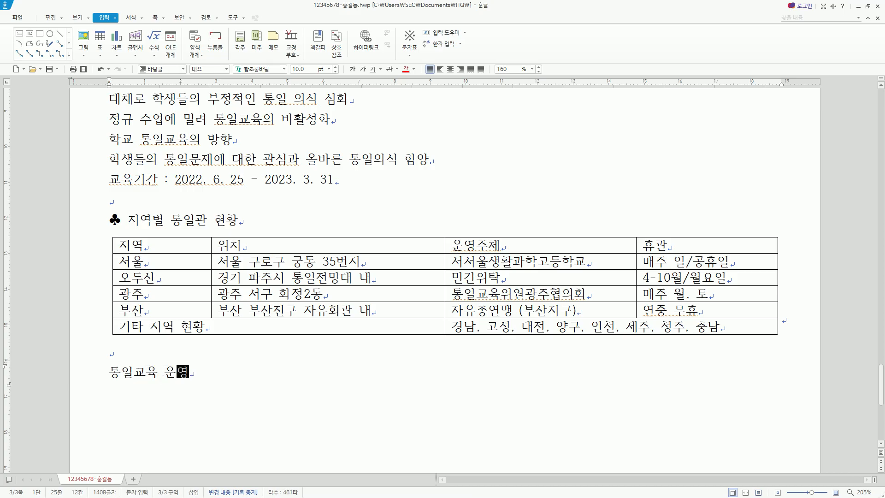
{"action": "type", "text": "ㄱ계획"}
{"action": "key", "text": "alt+Tab"}
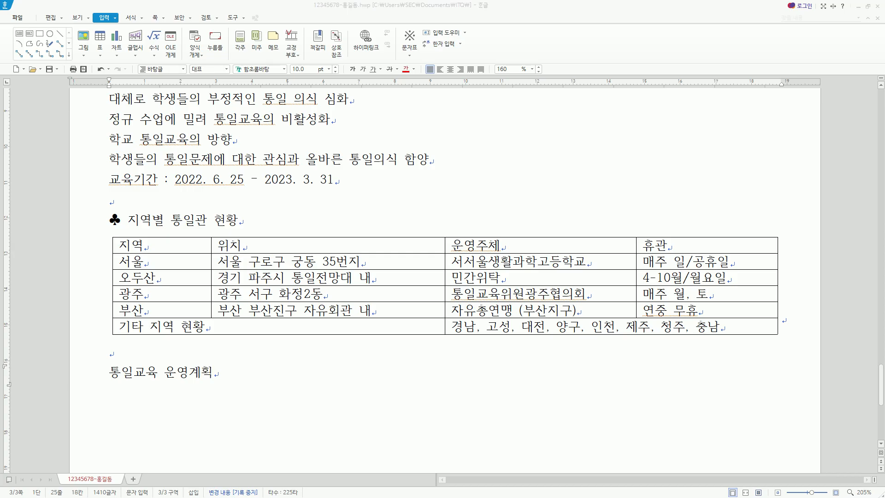
Step: Review the entered document from the title and body paragraphs down to the table and closing line
{"action": "scroll", "coordinate": [282, 386], "scroll_direction": "up", "scroll_amount": 8}
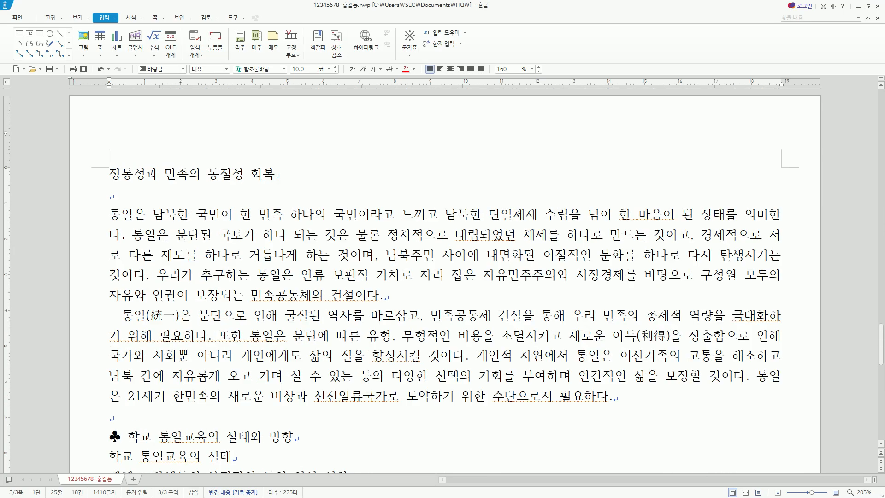
{"action": "scroll", "coordinate": [281, 386], "scroll_direction": "down", "scroll_amount": 8}
{"action": "scroll", "coordinate": [286, 385], "scroll_direction": "down", "scroll_amount": 2, "text": "ctrl"}
{"action": "scroll", "coordinate": [287, 384], "scroll_direction": "down", "scroll_amount": 1, "text": "ctrl"}
{"action": "scroll", "coordinate": [287, 385], "scroll_direction": "up", "scroll_amount": 6}
{"action": "scroll", "coordinate": [287, 379], "scroll_direction": "down", "scroll_amount": 3}
{"action": "scroll", "coordinate": [287, 377], "scroll_direction": "down", "scroll_amount": 3}
{"action": "scroll", "coordinate": [287, 376], "scroll_direction": "up", "scroll_amount": 3}
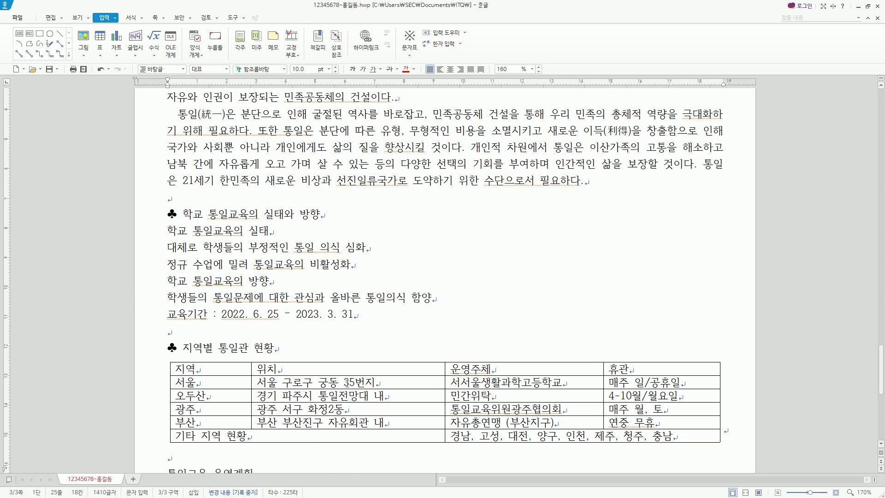
{"action": "scroll", "coordinate": [346, 382], "scroll_direction": "down", "scroll_amount": 3}
{"action": "scroll", "coordinate": [359, 378], "scroll_direction": "up", "scroll_amount": 6}
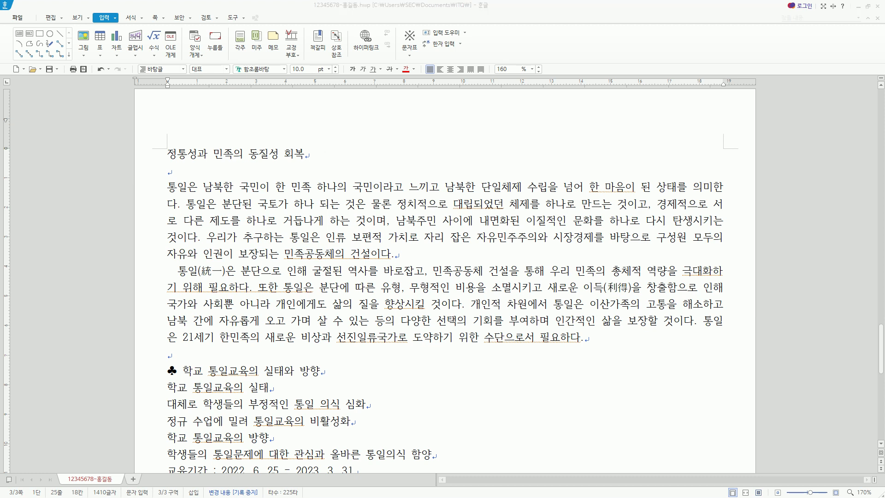
Step: Switch to the exam slide and examine the formatting requirements for the header, title, body, picture, subheadings, list and table
{"action": "key", "text": "alt+Tab"}
{"action": "key", "text": "ctrl+p"}
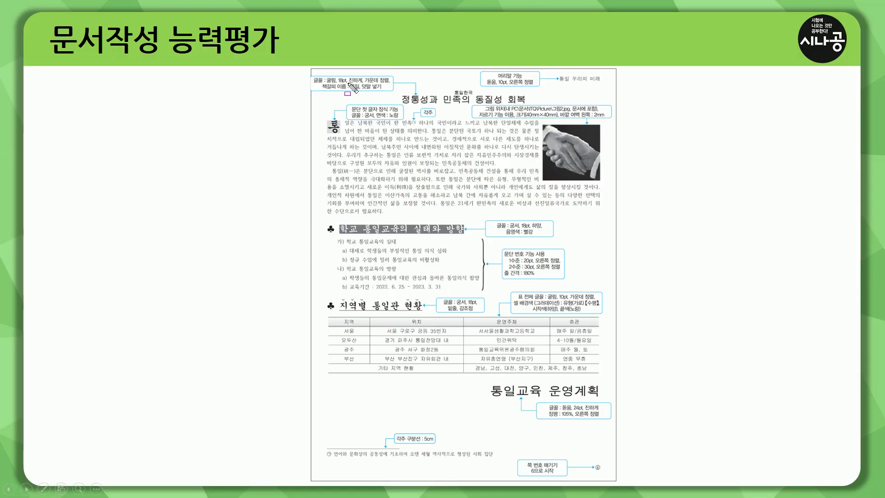
{"action": "left_click_drag", "start_coordinate": [482, 65], "coordinate": [608, 88]}
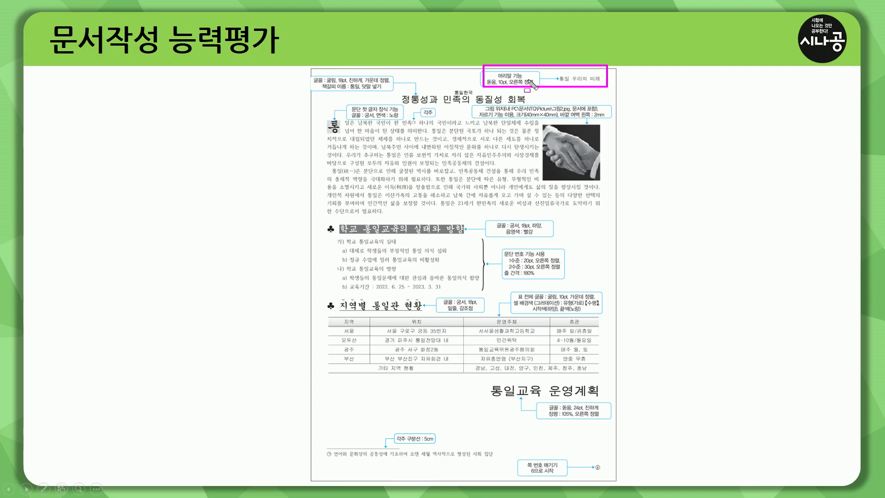
{"action": "left_click_drag", "start_coordinate": [314, 75], "coordinate": [391, 90]}
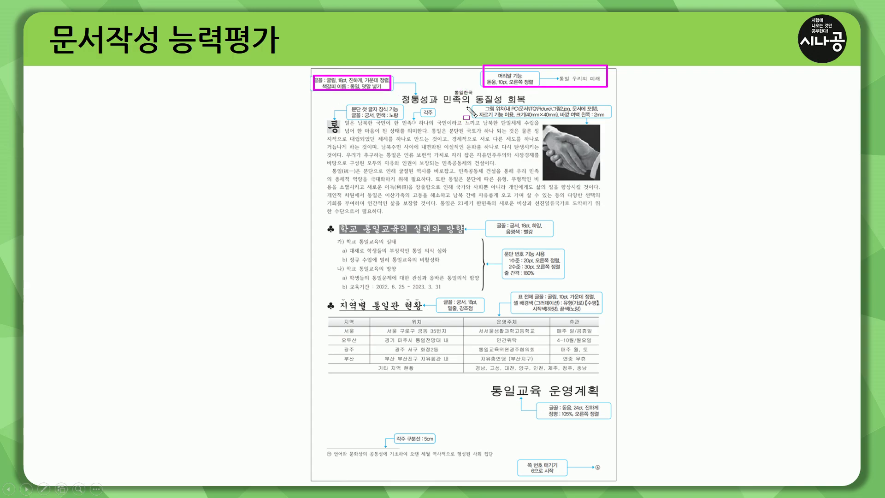
{"action": "mouse_move", "coordinate": [343, 105]}
{"action": "left_mouse_down"}
{"action": "mouse_move", "coordinate": [391, 118]}
{"action": "mouse_move", "coordinate": [432, 120]}
{"action": "mouse_move", "coordinate": [442, 105]}
{"action": "mouse_move", "coordinate": [601, 123]}
{"action": "left_mouse_up"}
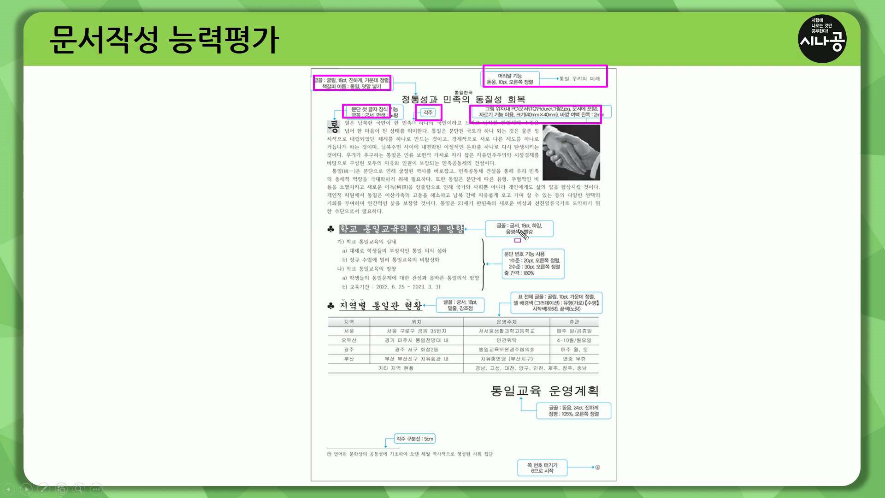
{"action": "left_click_drag", "start_coordinate": [482, 217], "coordinate": [558, 236]}
{"action": "left_click_drag", "start_coordinate": [496, 249], "coordinate": [574, 278]}
{"action": "left_click_drag", "start_coordinate": [434, 296], "coordinate": [601, 314]}
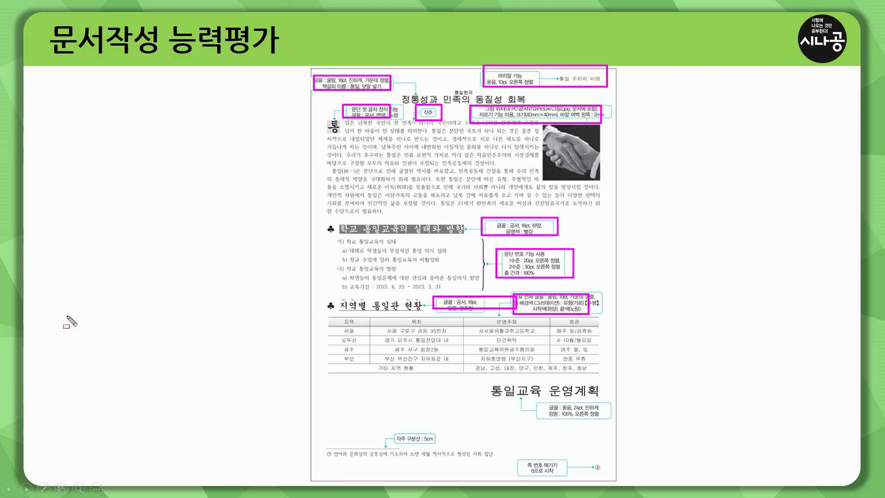
Step: Examine the exam slide's header requirement, including its text, font, size and alignment
{"action": "key", "text": "Right"}
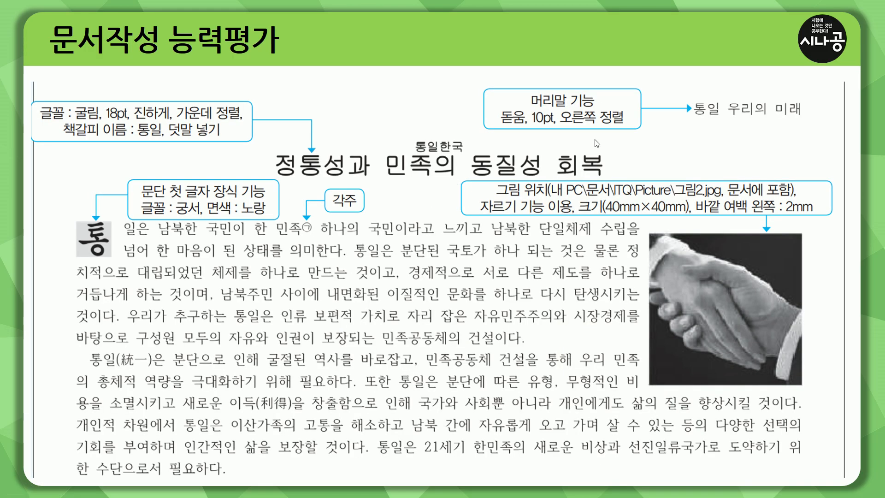
{"action": "left_click_drag", "start_coordinate": [484, 84], "coordinate": [809, 133]}
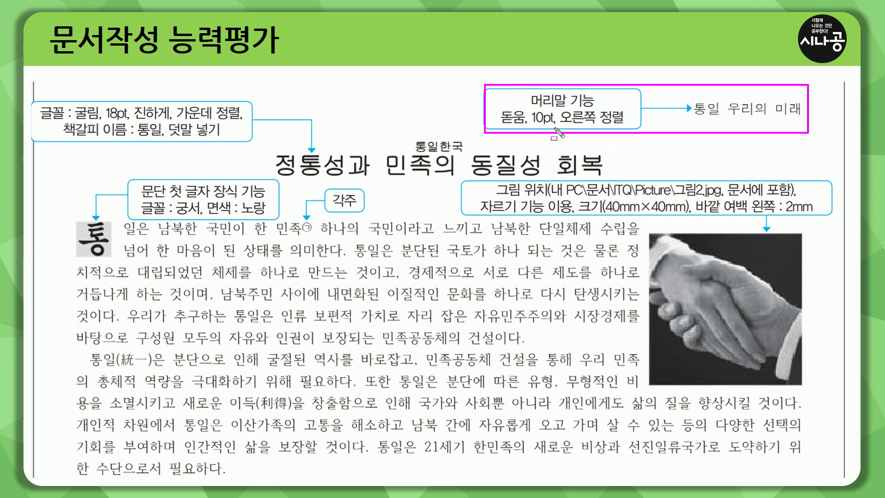
{"action": "left_click_drag", "start_coordinate": [693, 95], "coordinate": [806, 123]}
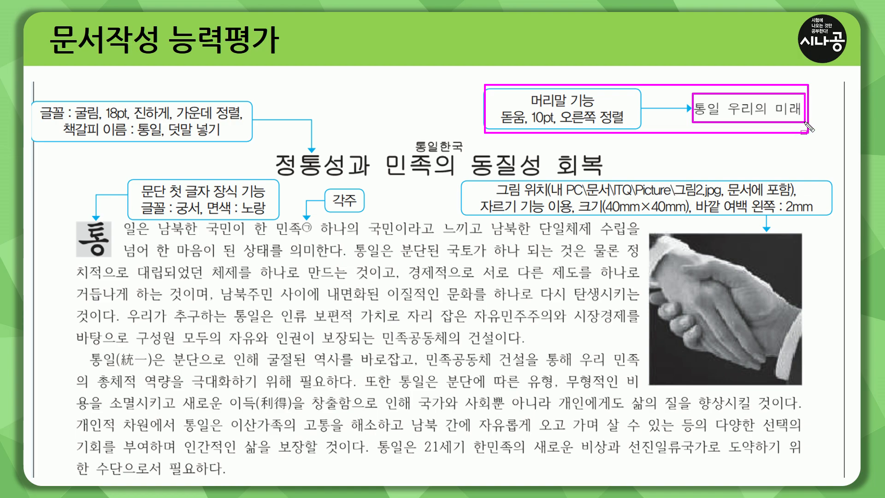
{"action": "left_click_drag", "start_coordinate": [544, 111], "coordinate": [595, 109]}
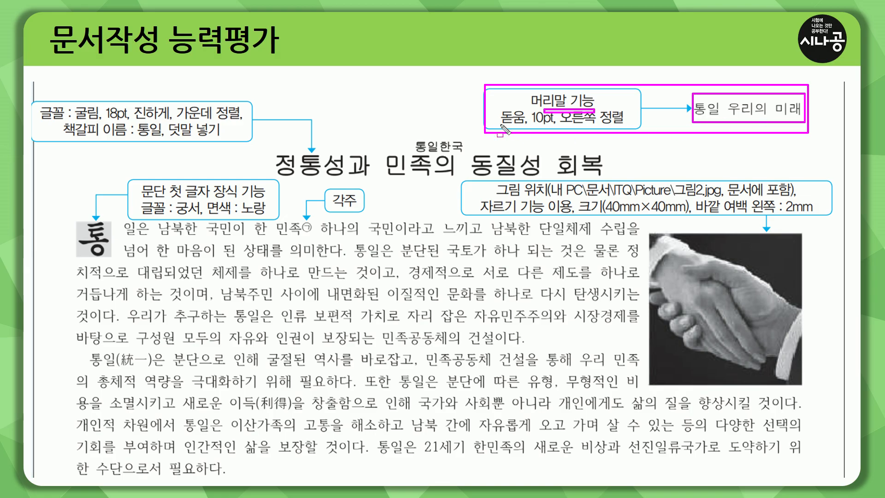
{"action": "left_click_drag", "start_coordinate": [499, 125], "coordinate": [623, 124]}
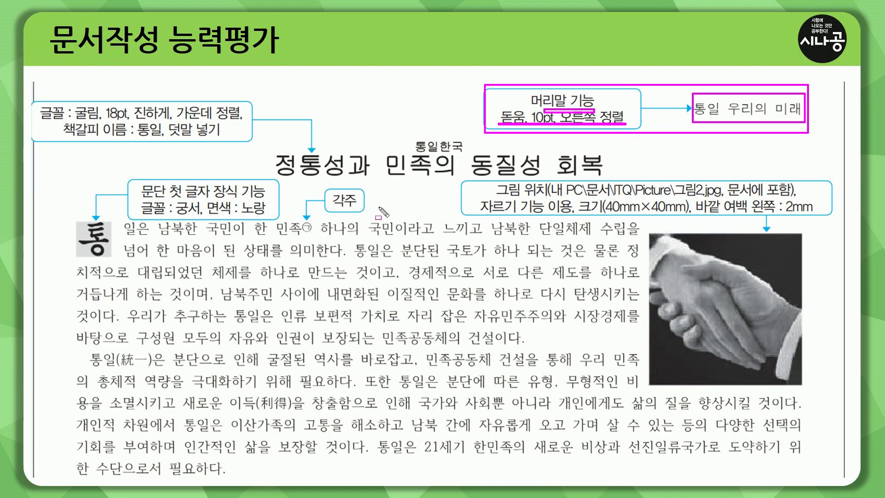
{"action": "key", "text": "Escape"}
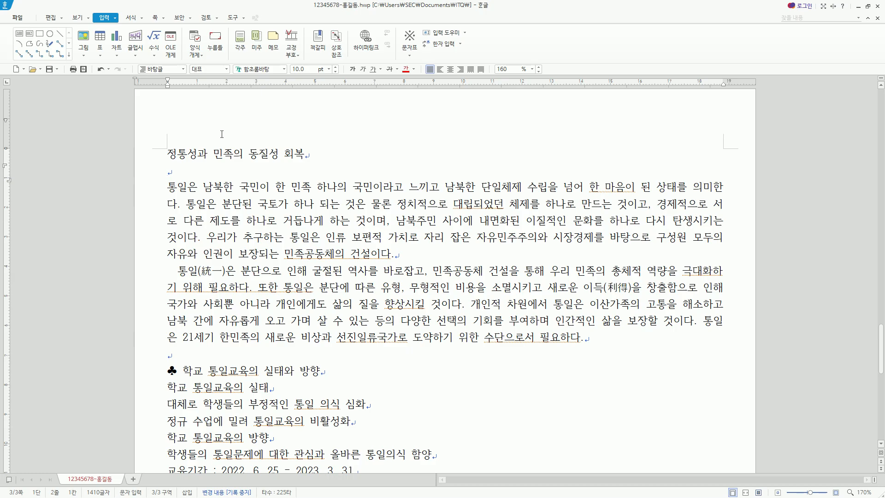
Step: Locate the header (머리말) and footer (꼬리말) commands among the page tools in the Hangul document
{"action": "key", "text": "ctrl+shift+d"}
{"action": "left_click_drag", "start_coordinate": [148, 4], "coordinate": [167, 27]}
{"action": "key", "text": "Escape"}
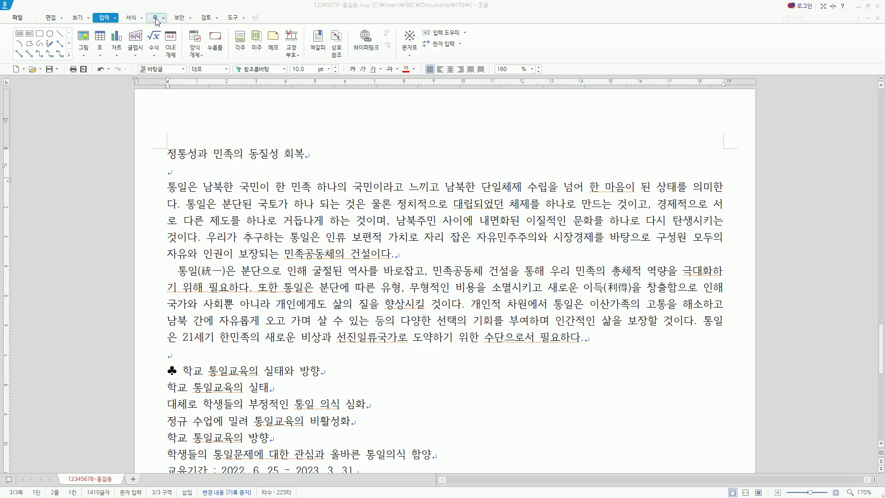
{"action": "left_click", "coordinate": [155, 18]}
{"action": "key", "text": "ctrl+shift+d"}
{"action": "mouse_move", "coordinate": [146, 8]}
{"action": "left_mouse_down"}
{"action": "mouse_move", "coordinate": [169, 24]}
{"action": "mouse_move", "coordinate": [173, 58]}
{"action": "left_mouse_up"}
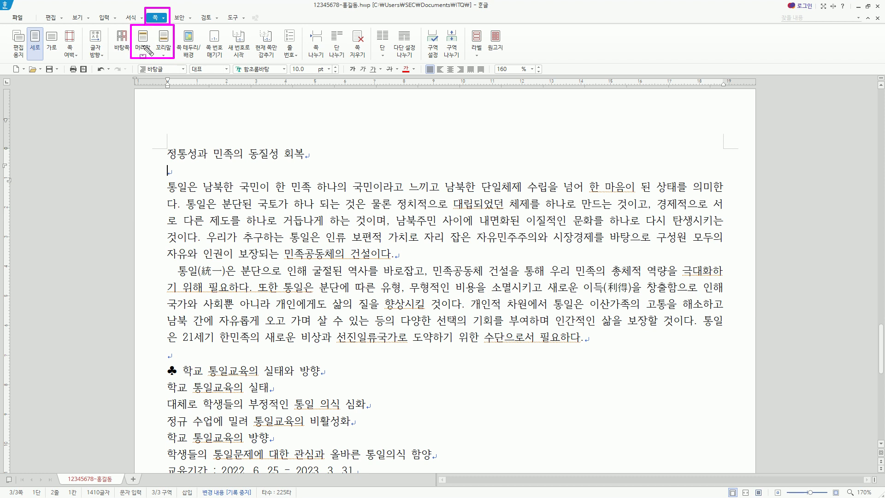
{"action": "key", "text": "Escape"}
{"action": "left_click_drag", "start_coordinate": [135, 25], "coordinate": [152, 58]}
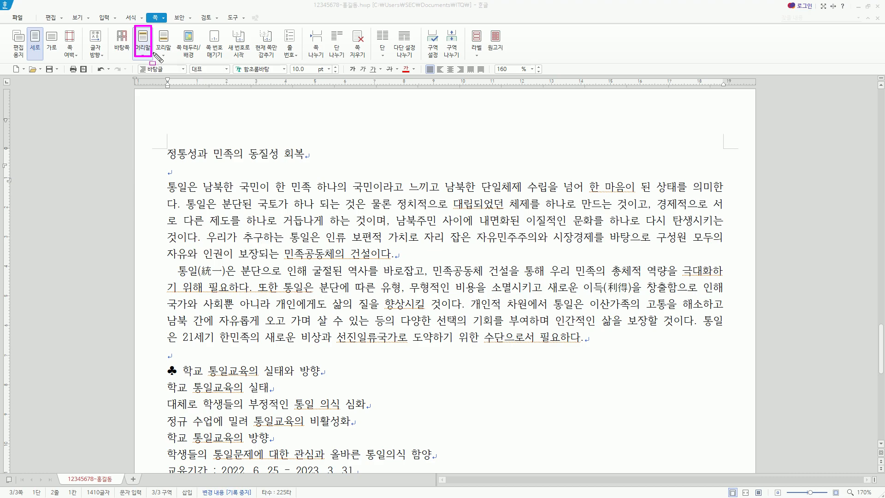
{"action": "key", "text": "Escape"}
Step: Create a 머리말 (header) for 양쪽 pages with no preset layout (모양 없음)
{"action": "left_click", "coordinate": [174, 172]}
{"action": "key", "text": "ctrl+n"}
{"action": "key", "text": "h"}
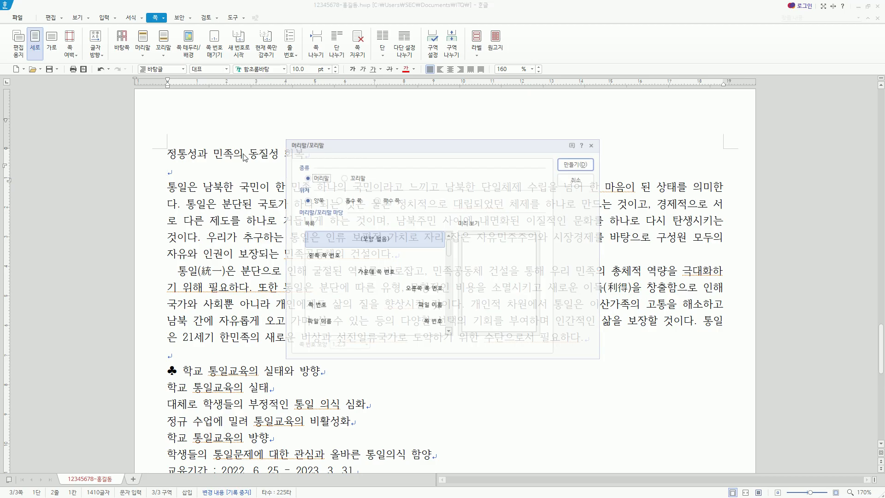
{"action": "key", "text": "ctrl+2"}
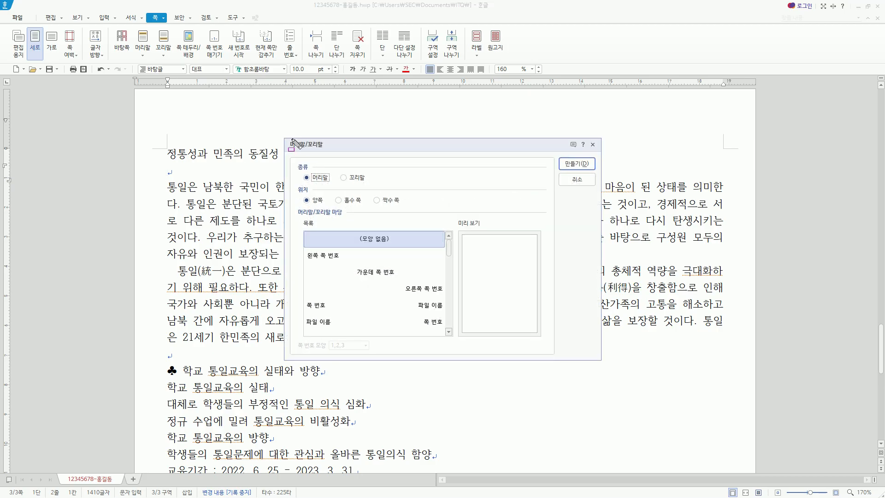
{"action": "mouse_move", "coordinate": [284, 138]}
{"action": "left_mouse_down"}
{"action": "mouse_move", "coordinate": [461, 310]}
{"action": "mouse_move", "coordinate": [602, 359]}
{"action": "left_mouse_up"}
{"action": "mouse_move", "coordinate": [302, 172]}
{"action": "left_mouse_down"}
{"action": "mouse_move", "coordinate": [332, 187]}
{"action": "mouse_move", "coordinate": [318, 204]}
{"action": "mouse_move", "coordinate": [326, 210]}
{"action": "left_mouse_up"}
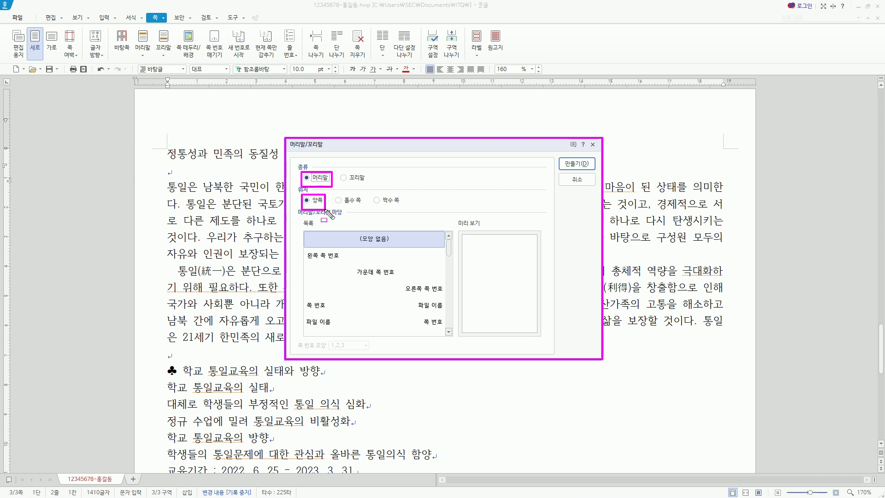
{"action": "left_click_drag", "start_coordinate": [560, 156], "coordinate": [591, 170]}
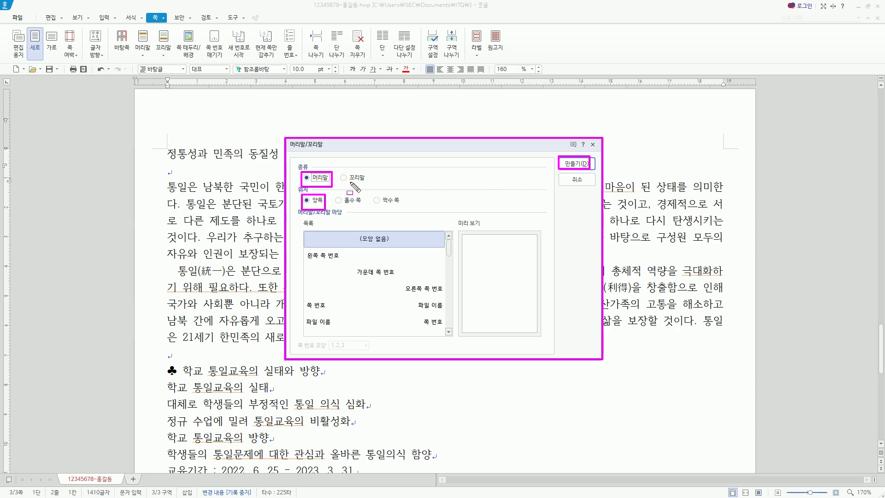
{"action": "left_click_drag", "start_coordinate": [341, 169], "coordinate": [371, 188]}
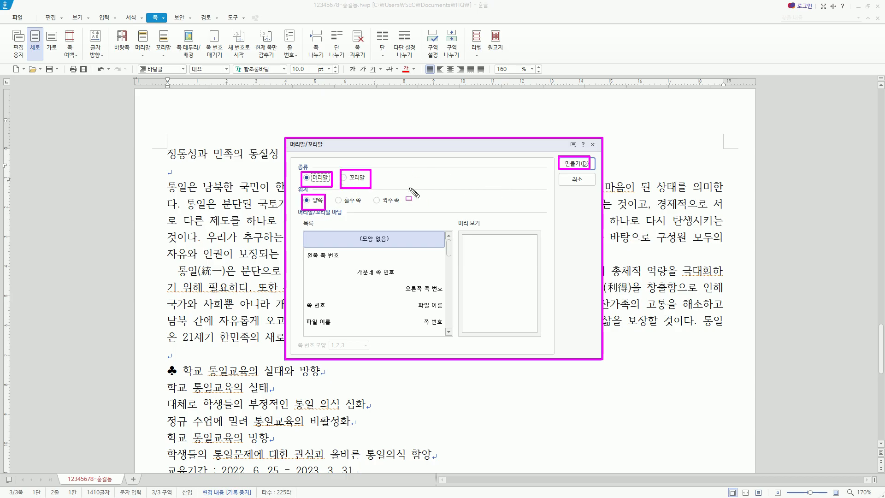
{"action": "key", "text": "Escape"}
{"action": "left_click", "coordinate": [577, 164]}
Step: Enter the header text 통일 우리의 미래
{"action": "key", "text": "ctrl+2"}
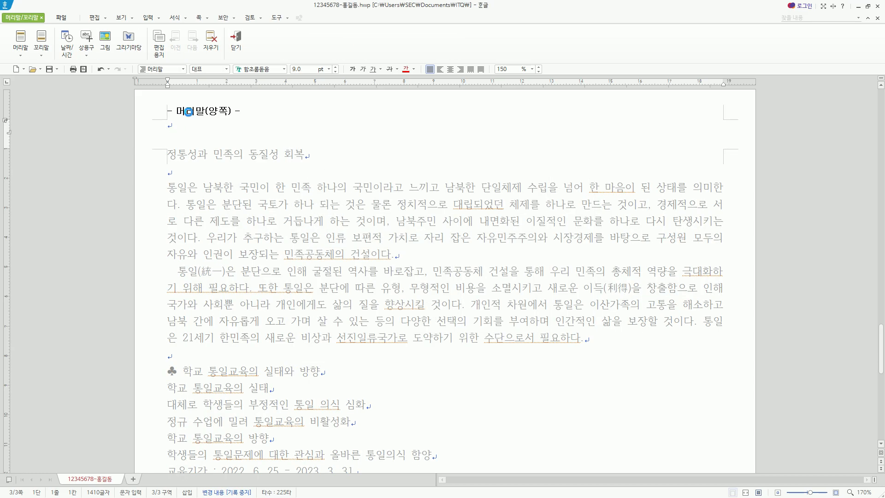
{"action": "left_click_drag", "start_coordinate": [173, 103], "coordinate": [221, 118]}
{"action": "key", "text": "Escape"}
{"action": "key", "text": "ctrl+2"}
{"action": "key", "text": "Escape"}
{"action": "type", "text": "통일 우리의 미래"}
{"action": "key", "text": "BackSpace"}
{"action": "key", "text": "BackSpace"}
{"action": "key", "text": "BackSpace"}
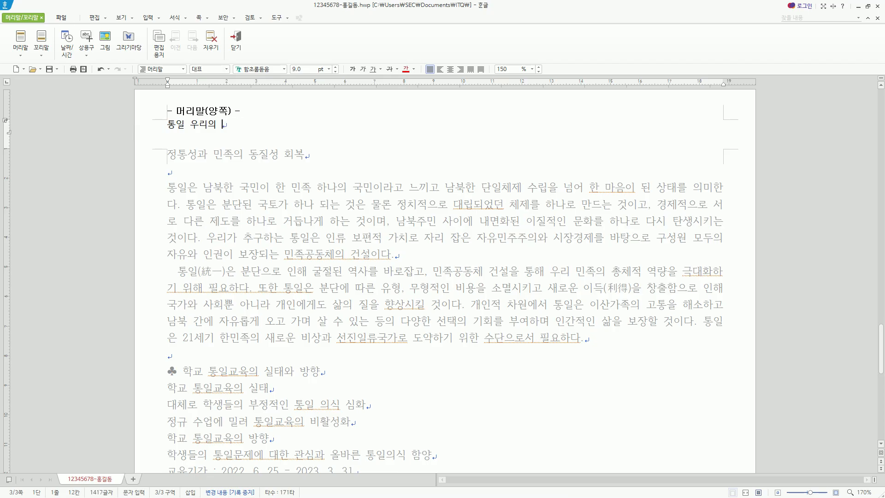
{"action": "type", "text": "미래"}
Step: Format the header text 통일 우리의 미래 in 돋움 at 10 pt and align it right
{"action": "key", "text": "ctrl+a"}
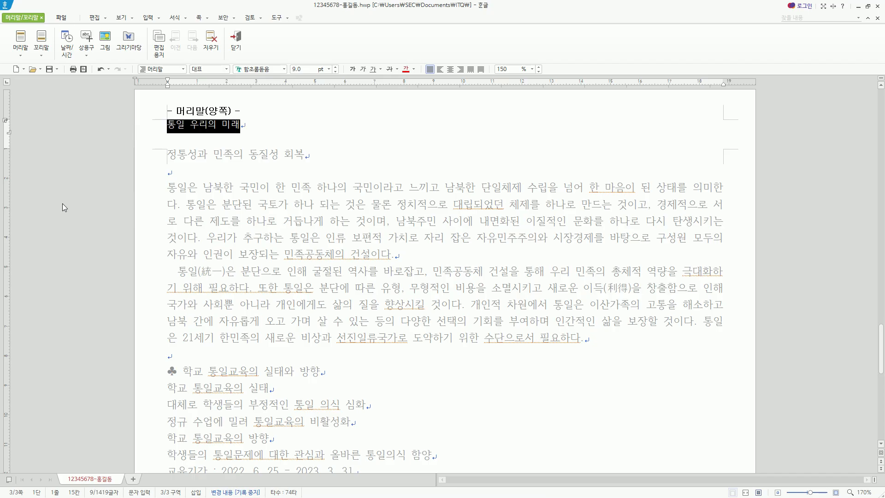
{"action": "left_click", "coordinate": [250, 124]}
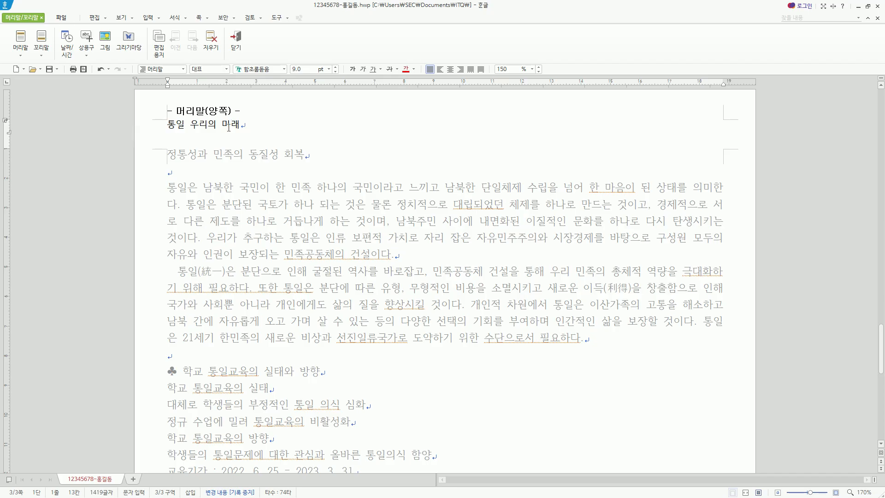
{"action": "triple_click", "coordinate": [230, 125]}
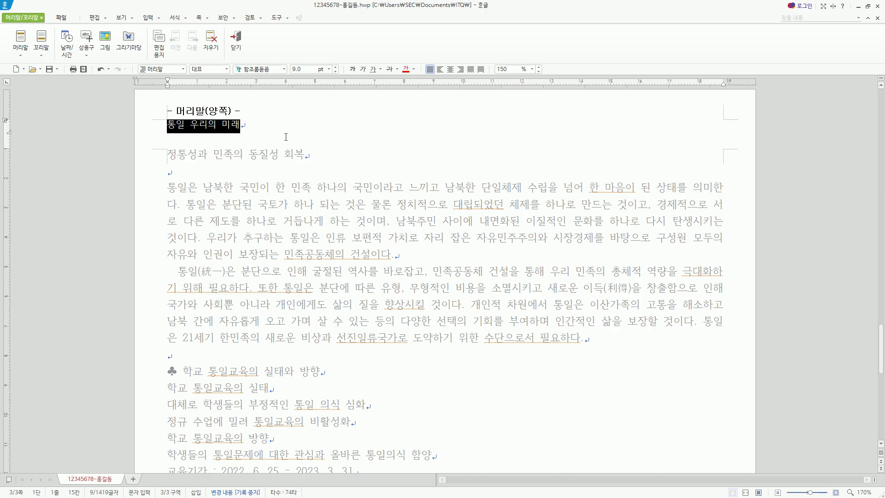
{"action": "key", "text": "alt+l"}
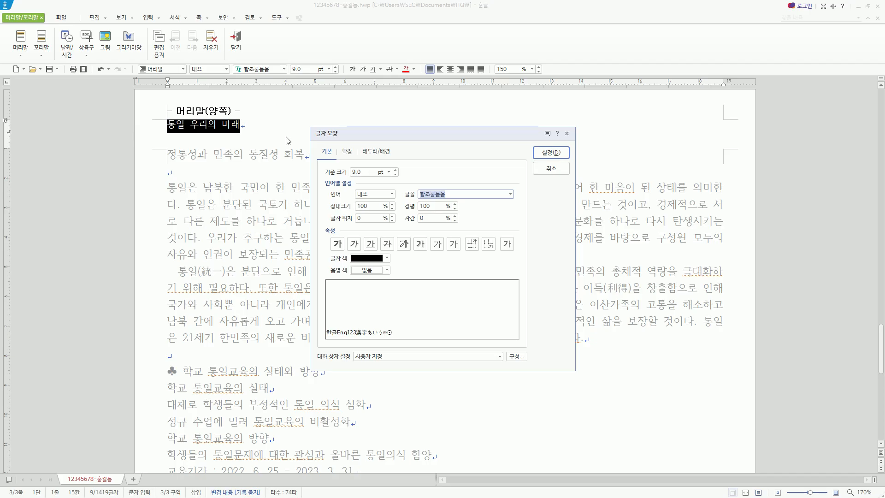
{"action": "type", "text": "돋우"}
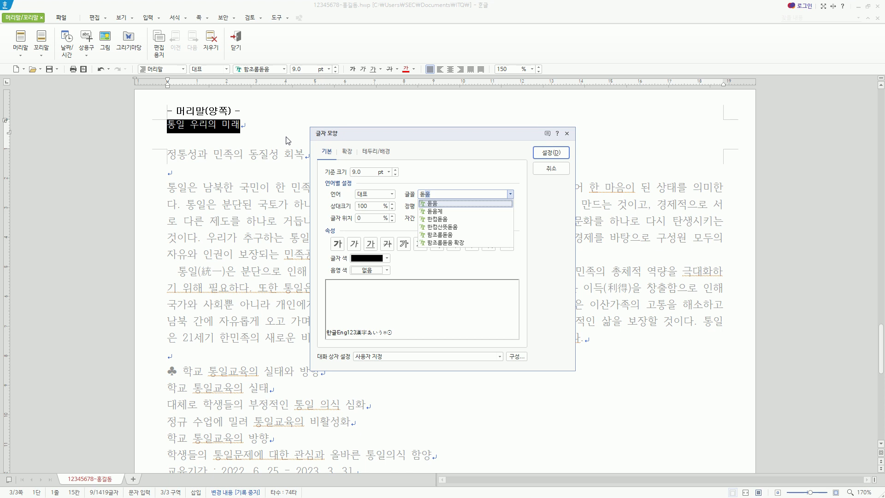
{"action": "key", "text": "ctrl+2"}
{"action": "left_click_drag", "start_coordinate": [345, 165], "coordinate": [366, 177]}
{"action": "key", "text": "Escape"}
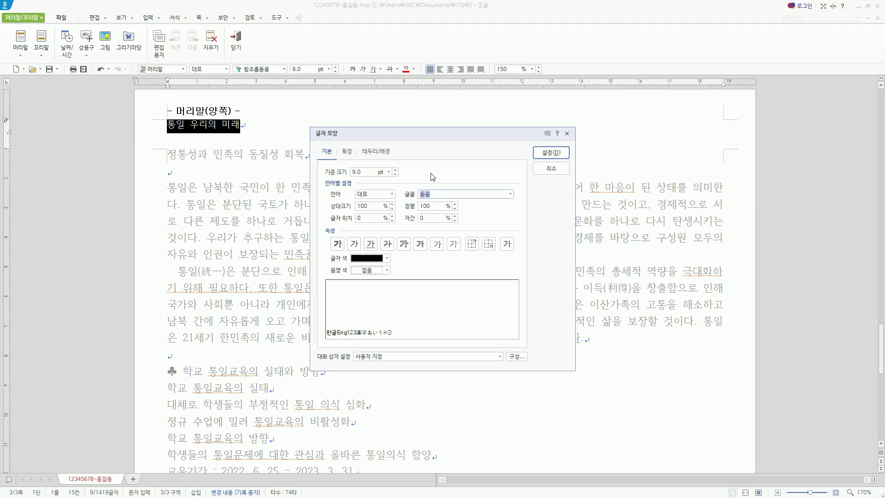
{"action": "key", "text": "alt"}
{"action": "key", "text": "z"}
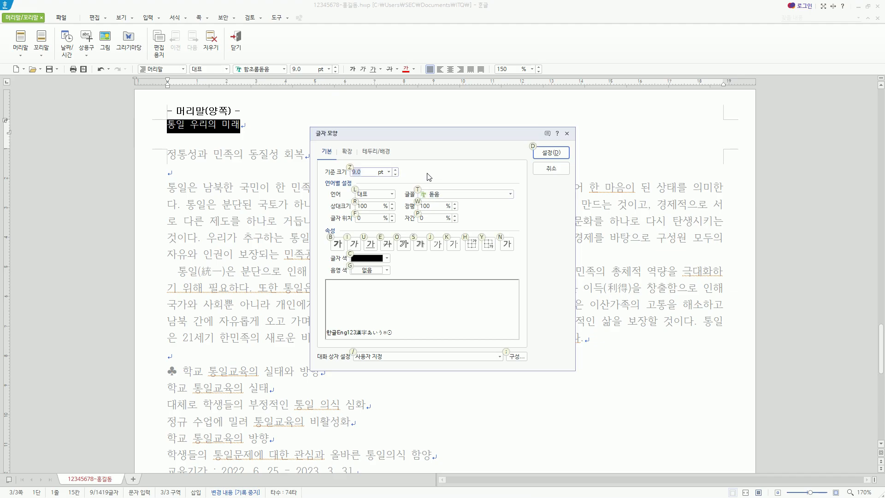
{"action": "type", "text": "10"}
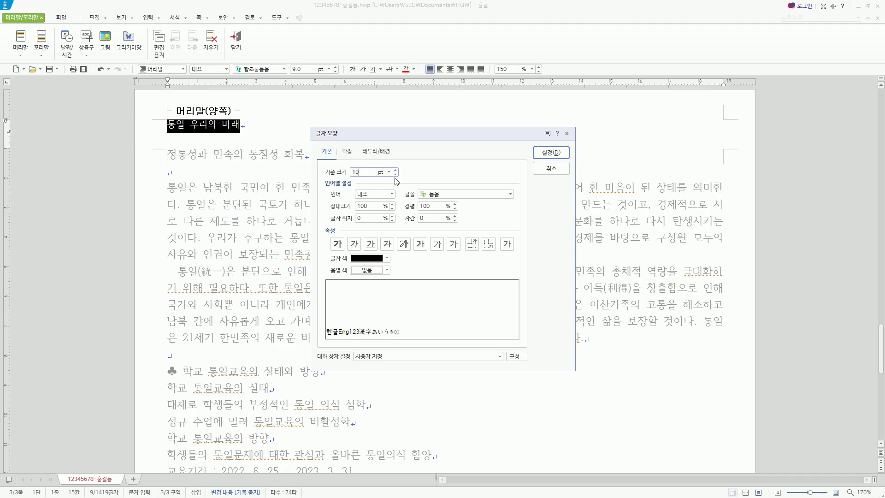
{"action": "key", "text": "Return"}
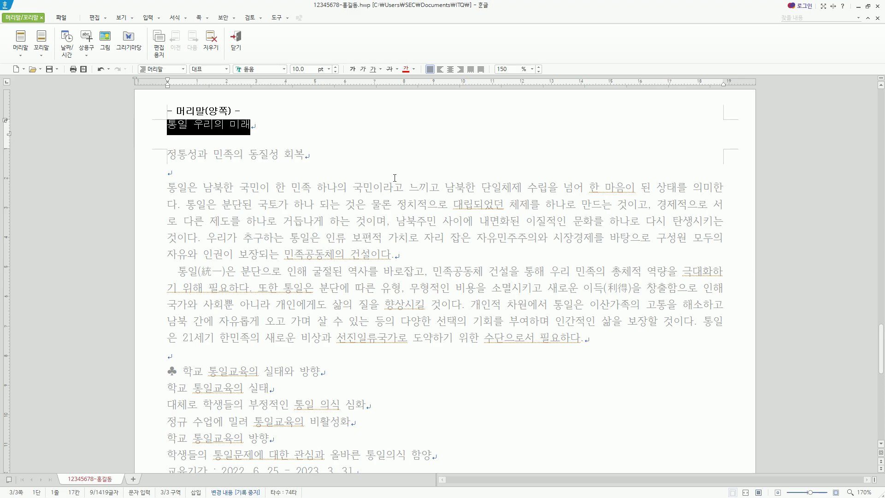
{"action": "key", "text": "ctrl+shift+r"}
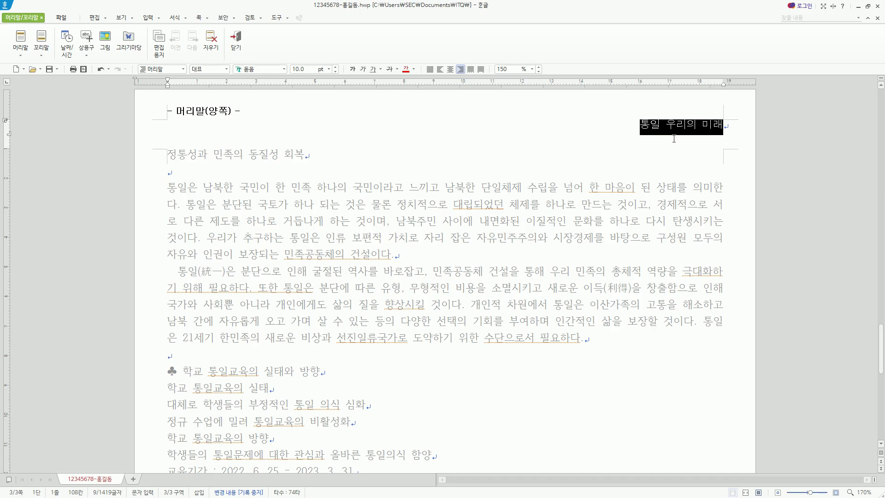
Step: Close header editing and return to the document body
{"action": "left_click_drag", "start_coordinate": [639, 114], "coordinate": [731, 135]}
{"action": "mouse_move", "coordinate": [172, 148]}
{"action": "left_mouse_down"}
{"action": "mouse_move", "coordinate": [177, 205]}
{"action": "mouse_move", "coordinate": [572, 377]}
{"action": "mouse_move", "coordinate": [214, 261]}
{"action": "mouse_move", "coordinate": [704, 480]}
{"action": "mouse_move", "coordinate": [707, 461]}
{"action": "left_mouse_up"}
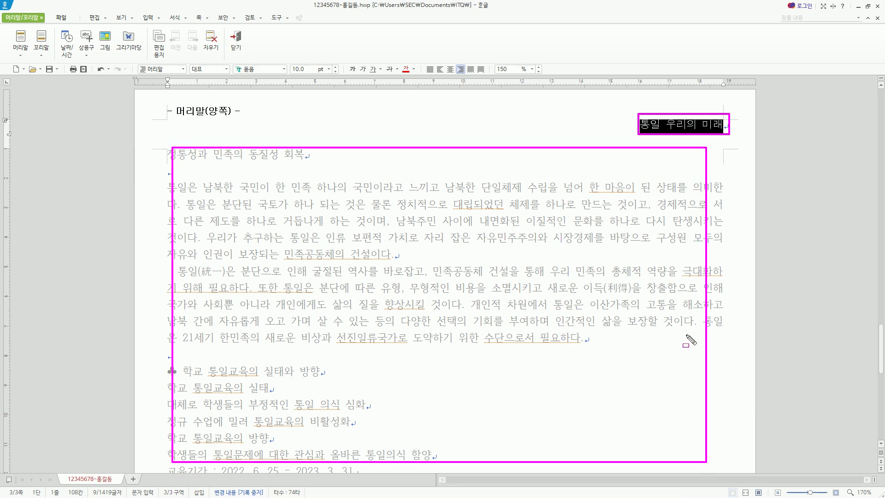
{"action": "mouse_move", "coordinate": [203, 162]}
{"action": "left_mouse_down"}
{"action": "mouse_move", "coordinate": [542, 395]}
{"action": "mouse_move", "coordinate": [613, 422]}
{"action": "left_mouse_up"}
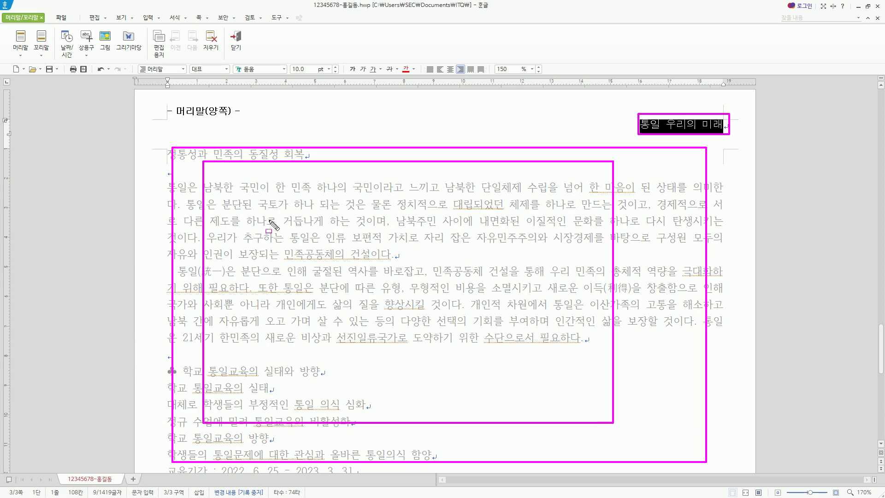
{"action": "mouse_move", "coordinate": [174, 99]}
{"action": "left_mouse_down"}
{"action": "mouse_move", "coordinate": [174, 108]}
{"action": "mouse_move", "coordinate": [237, 117]}
{"action": "left_mouse_up"}
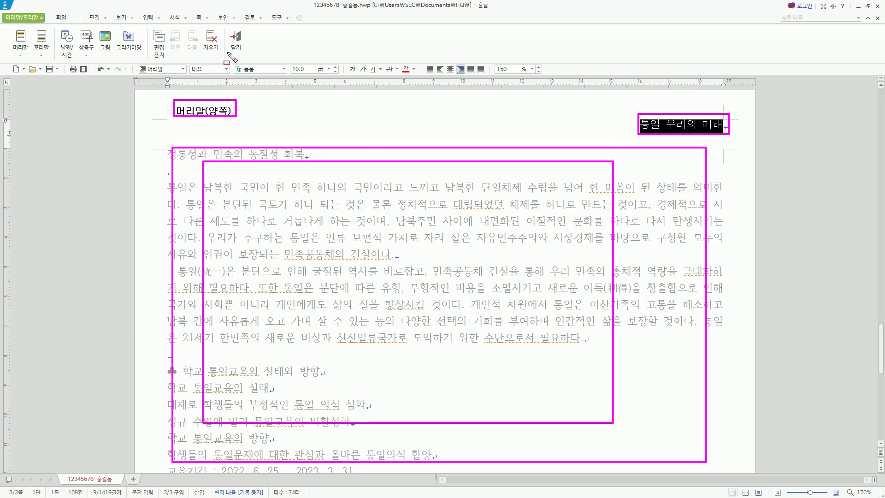
{"action": "left_click_drag", "start_coordinate": [226, 24], "coordinate": [249, 60]}
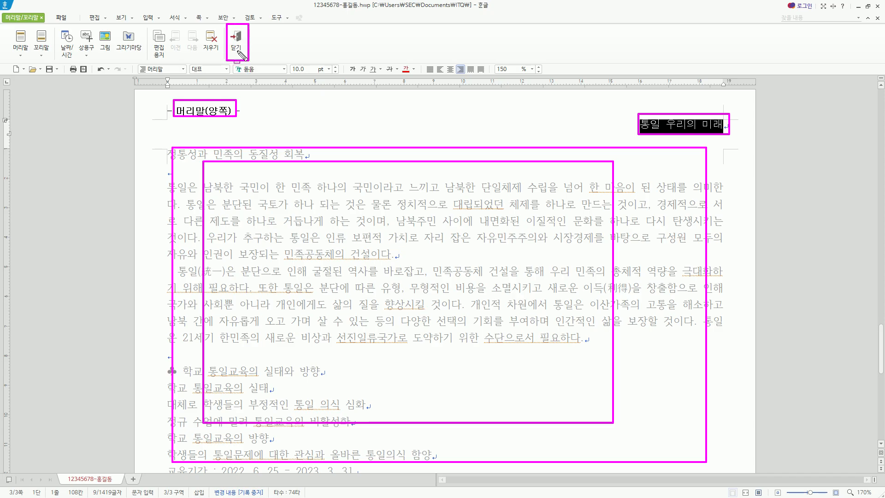
{"action": "key", "text": "Escape"}
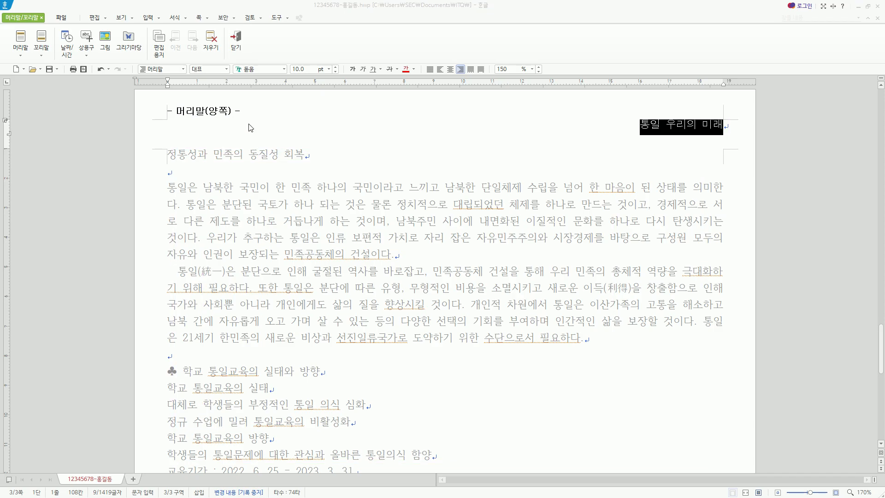
{"action": "left_click", "coordinate": [260, 120]}
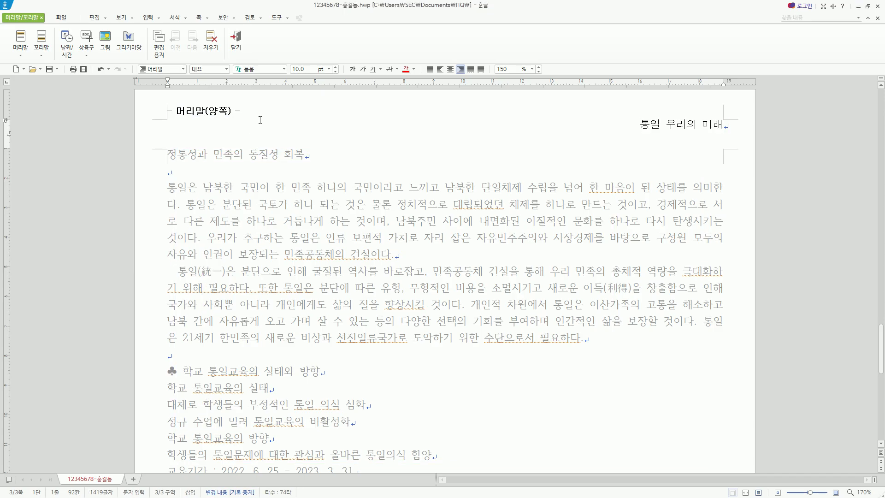
{"action": "key", "text": "shift+Escape"}
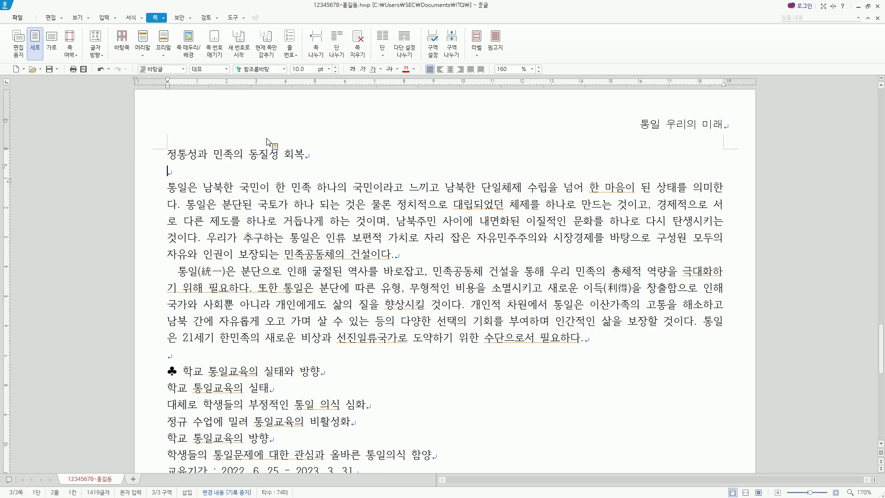
{"action": "mouse_move", "coordinate": [164, 143]}
{"action": "left_mouse_down"}
{"action": "mouse_move", "coordinate": [605, 420]}
{"action": "mouse_move", "coordinate": [694, 466]}
{"action": "left_mouse_up"}
{"action": "key", "text": "Escape"}
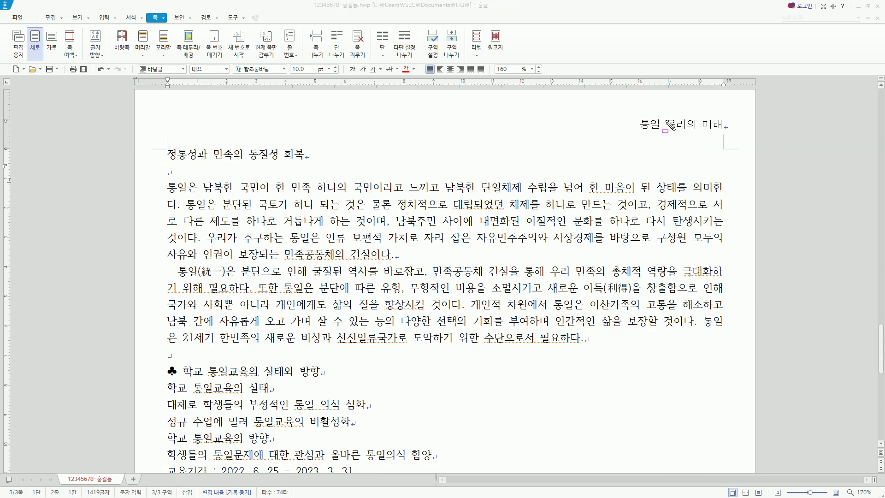
{"action": "left_click_drag", "start_coordinate": [632, 110], "coordinate": [728, 132]}
{"action": "key", "text": "Escape"}
{"action": "left_click", "coordinate": [468, 143]}
{"action": "scroll", "coordinate": [447, 164], "scroll_direction": "up", "scroll_amount": 1}
{"action": "scroll", "coordinate": [447, 164], "scroll_direction": "up", "scroll_amount": 3}
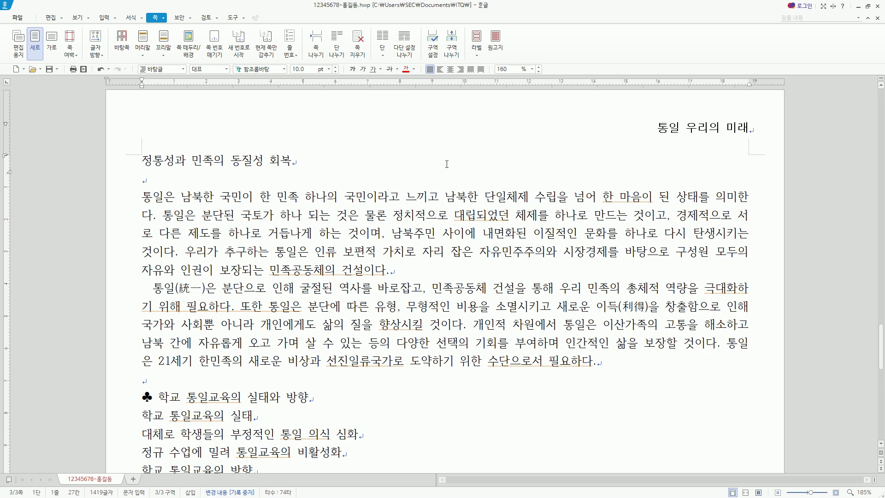
Step: Switch to the exam slide and examine the title's requirements for font, size, bold, alignment, bookmark name and 덧말 text
{"action": "key", "text": "alt+Tab"}
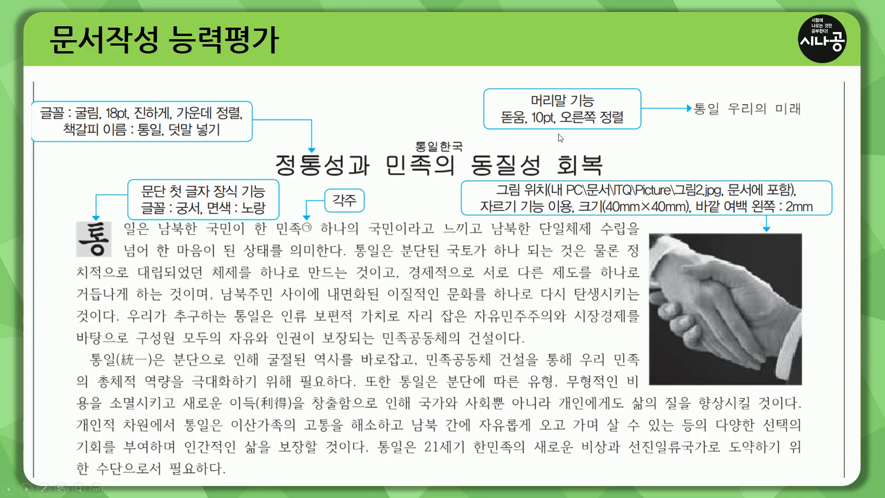
{"action": "left_click_drag", "start_coordinate": [481, 82], "coordinate": [835, 126]}
{"action": "key", "text": "ctrl+z"}
{"action": "mouse_move", "coordinate": [267, 153]}
{"action": "left_mouse_down"}
{"action": "mouse_move", "coordinate": [426, 183]}
{"action": "mouse_move", "coordinate": [606, 181]}
{"action": "left_mouse_up"}
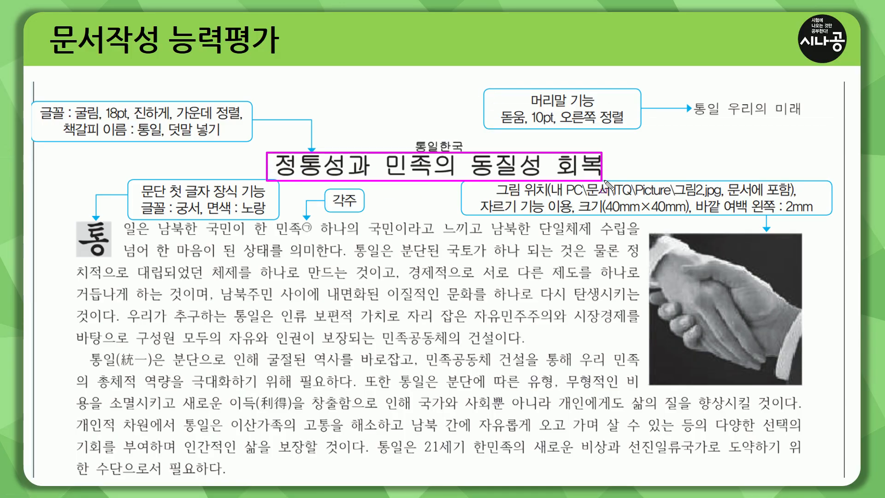
{"action": "mouse_move", "coordinate": [36, 101]}
{"action": "left_mouse_down"}
{"action": "mouse_move", "coordinate": [120, 125]}
{"action": "mouse_move", "coordinate": [246, 121]}
{"action": "left_mouse_up"}
{"action": "left_click_drag", "start_coordinate": [58, 140], "coordinate": [220, 139]}
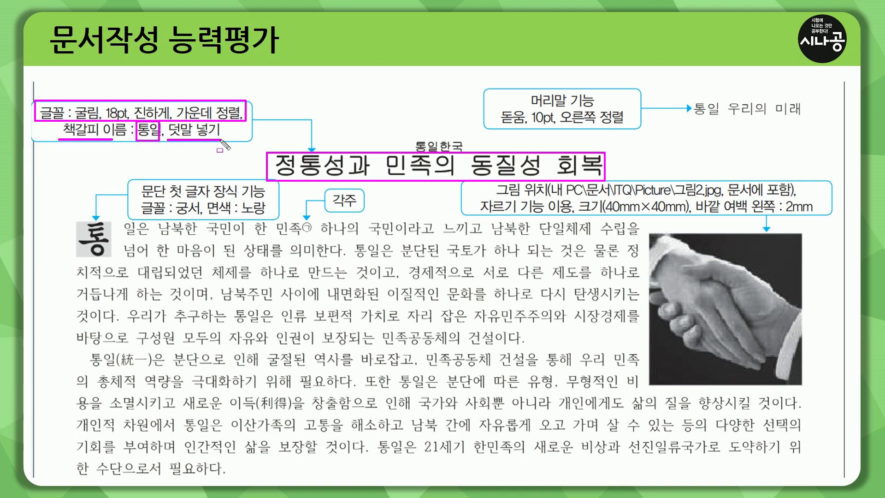
{"action": "left_click_drag", "start_coordinate": [411, 135], "coordinate": [466, 153]}
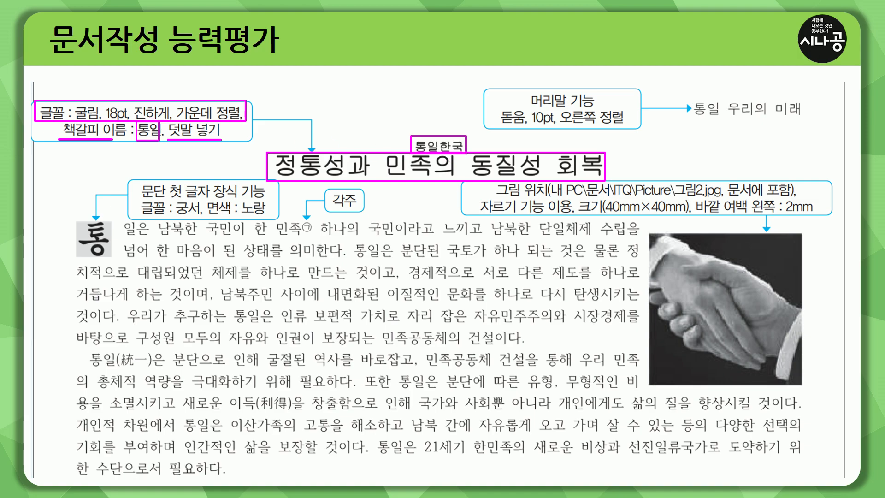
{"action": "key", "text": "Escape"}
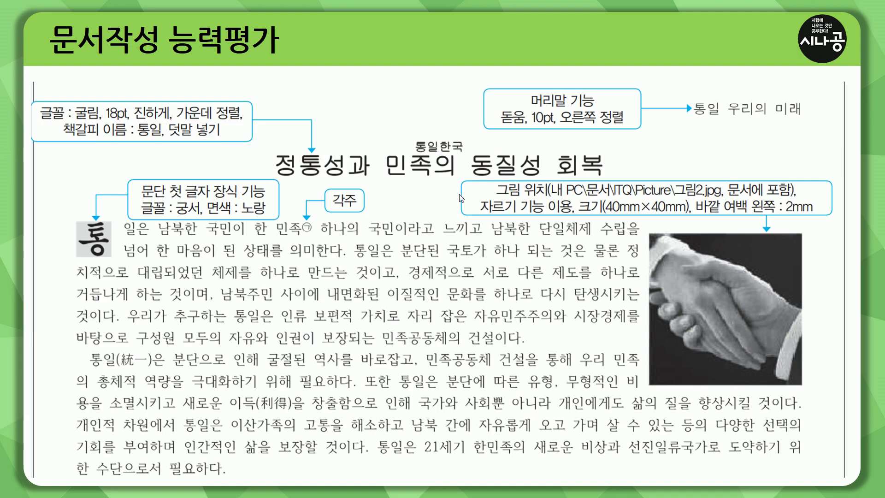
Step: Switch back to the Hangul document and centre the title line 정통성과 민족의 동질성 회복
{"action": "key", "text": "alt+Tab"}
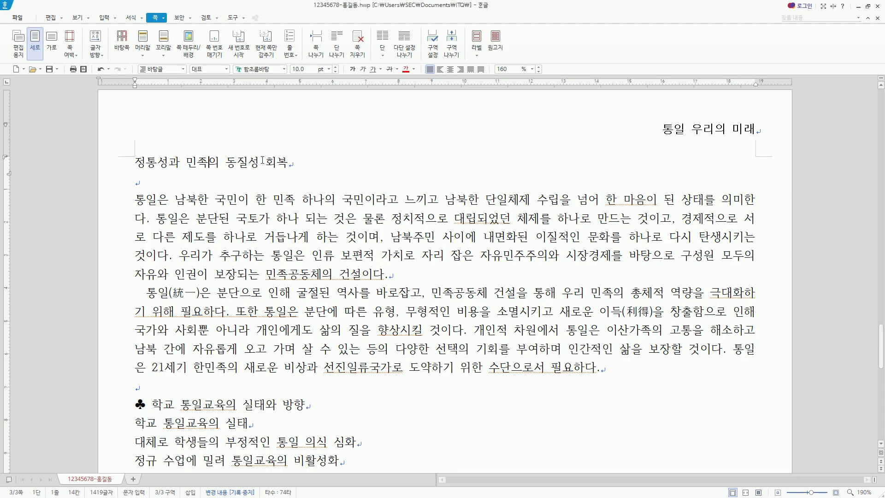
{"action": "key", "text": "alt+Tab"}
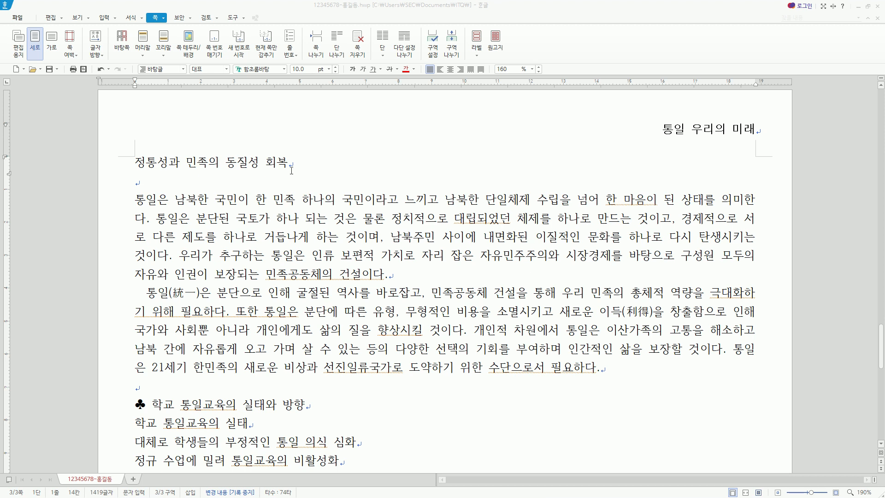
{"action": "left_click", "coordinate": [255, 163]}
{"action": "left_click_drag", "start_coordinate": [135, 164], "coordinate": [291, 166]}
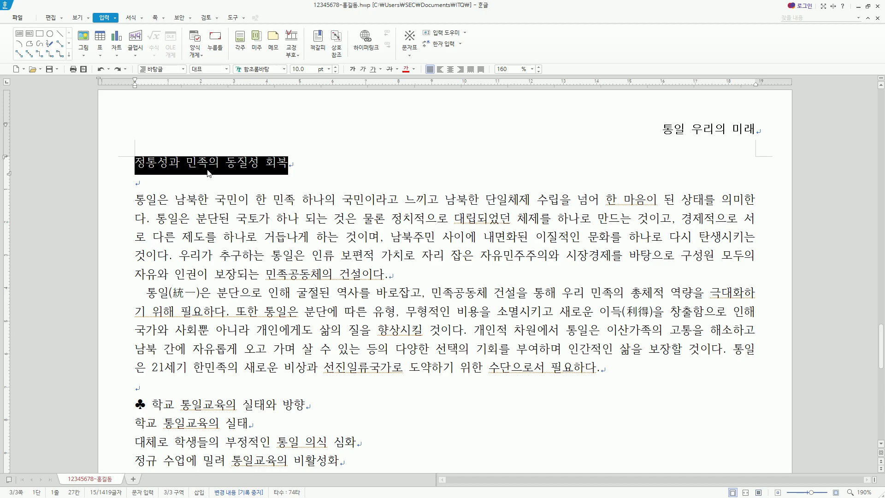
{"action": "key", "text": "ctrl+shift+c"}
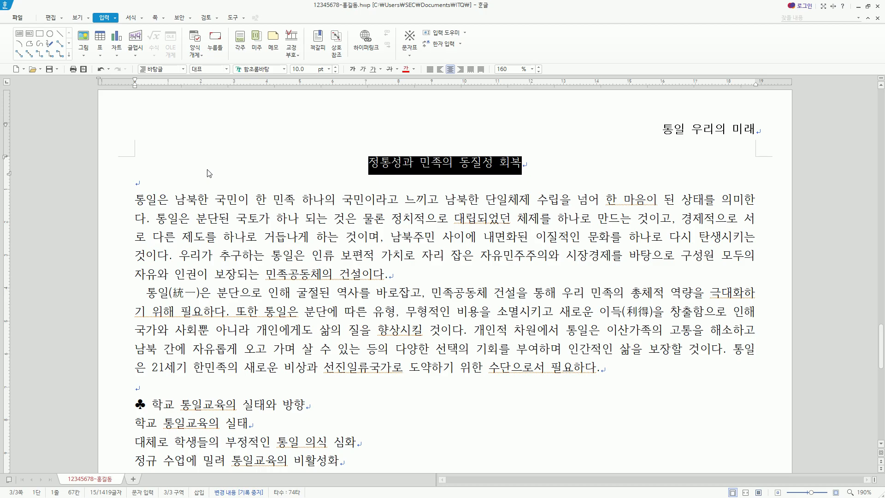
Step: Set the title 정통성과 민족의 동질성 회복 to 굴림, 18 pt, bold (진하게)
{"action": "key", "text": "alt+l"}
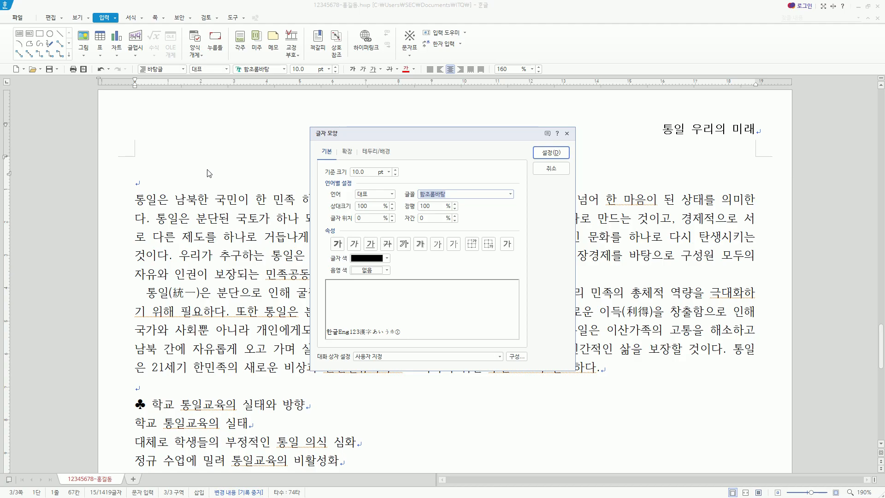
{"action": "type", "text": "굴ㄹ"}
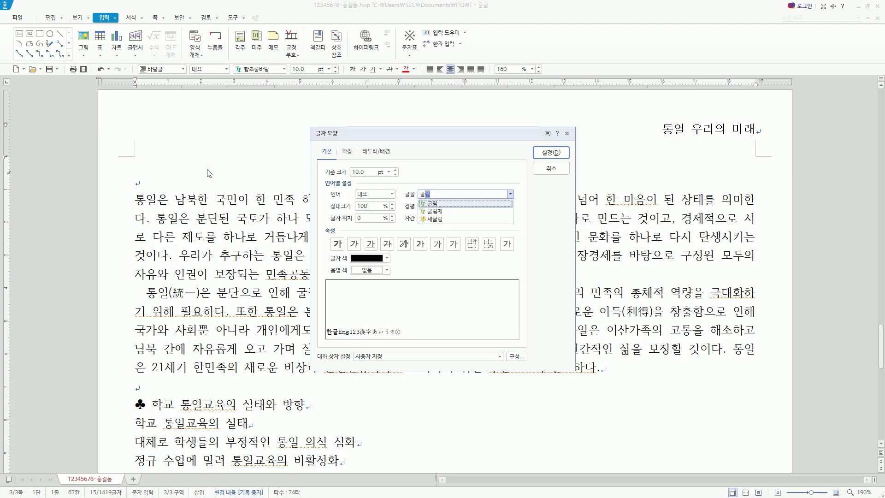
{"action": "key", "text": "alt"}
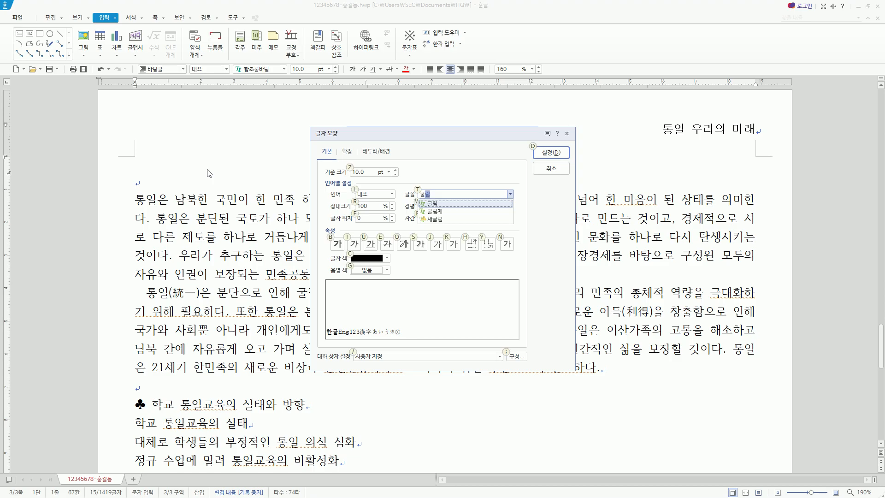
{"action": "key", "text": "z"}
{"action": "type", "text": "18"}
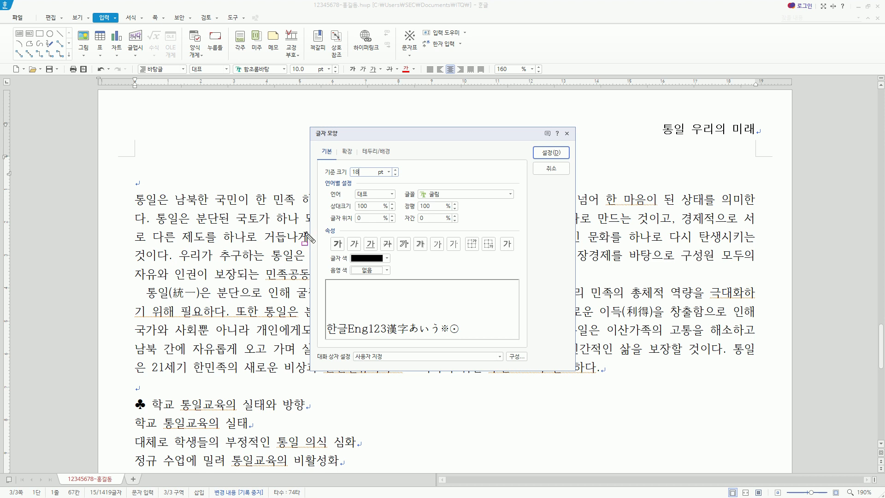
{"action": "mouse_move", "coordinate": [321, 225]}
{"action": "left_mouse_down"}
{"action": "mouse_move", "coordinate": [341, 235]}
{"action": "mouse_move", "coordinate": [343, 254]}
{"action": "mouse_move", "coordinate": [378, 253]}
{"action": "left_mouse_up"}
{"action": "mouse_move", "coordinate": [382, 236]}
{"action": "left_mouse_down"}
{"action": "mouse_move", "coordinate": [391, 251]}
{"action": "mouse_move", "coordinate": [524, 255]}
{"action": "mouse_move", "coordinate": [516, 253]}
{"action": "left_mouse_up"}
{"action": "key", "text": "Escape"}
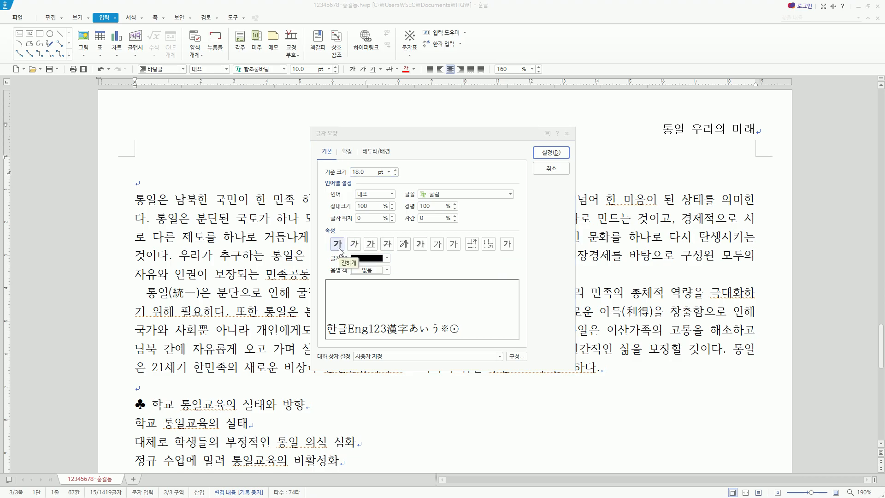
{"action": "left_click", "coordinate": [339, 248]}
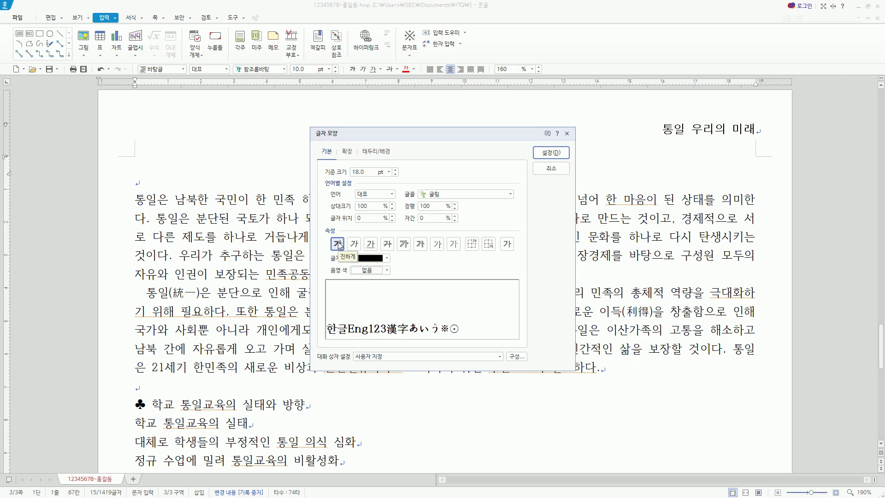
{"action": "key", "text": "Return"}
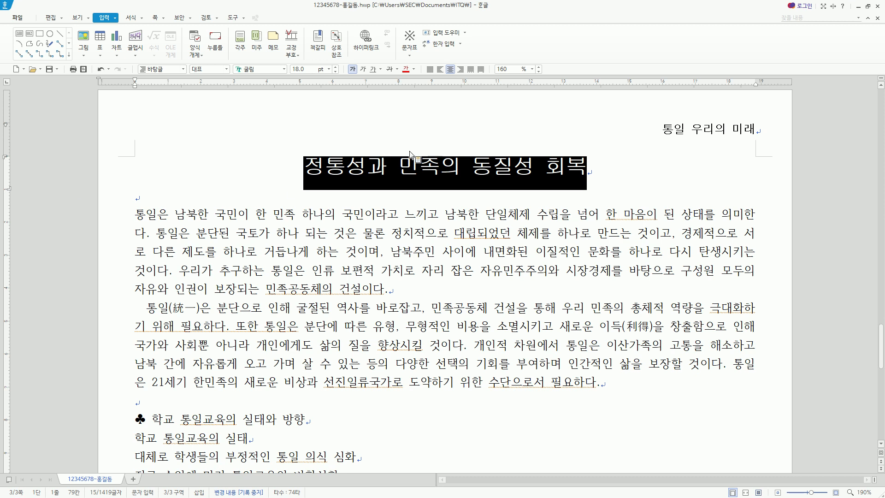
Step: Add the 덧말 통일한국 above the title 정통성과 민족의 동질성 회복, with its position set to 위
{"action": "left_click", "coordinate": [115, 18]}
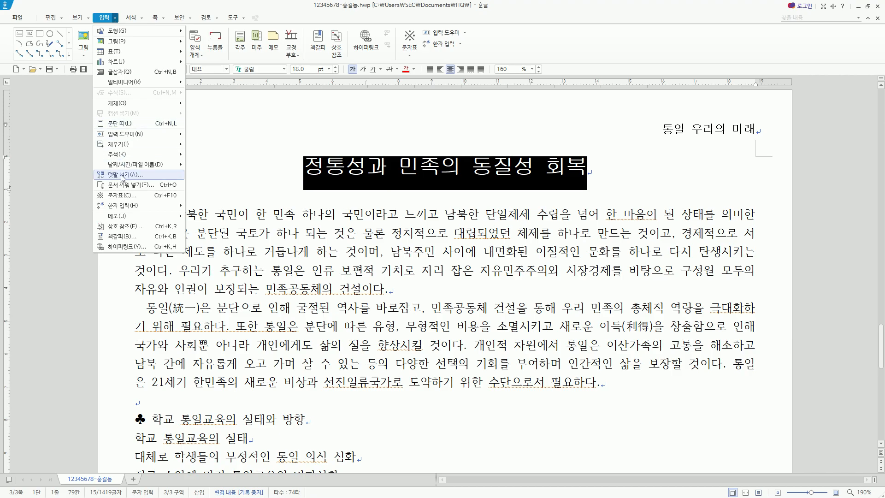
{"action": "left_click", "coordinate": [147, 174]}
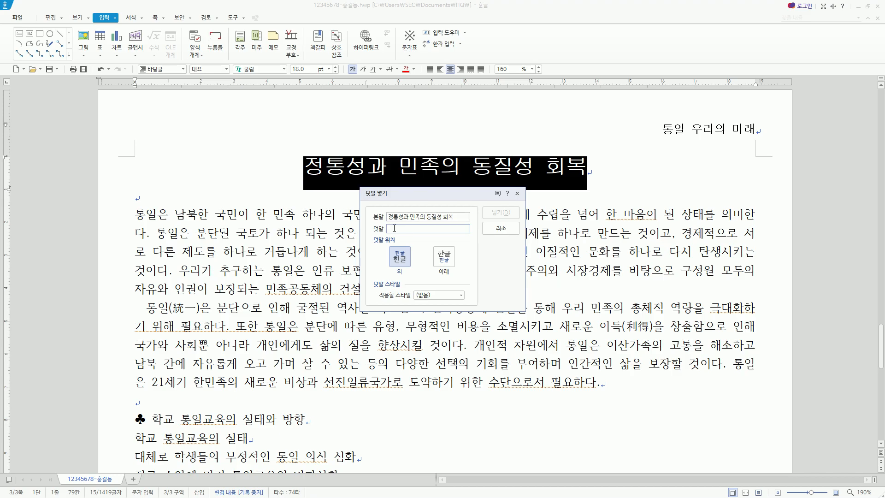
{"action": "type", "text": "통일한국"}
{"action": "left_click_drag", "start_coordinate": [387, 278], "coordinate": [456, 279]}
{"action": "left_click_drag", "start_coordinate": [388, 245], "coordinate": [410, 274]}
{"action": "key", "text": "Escape"}
{"action": "left_click", "coordinate": [402, 255]}
{"action": "left_click", "coordinate": [493, 213]}
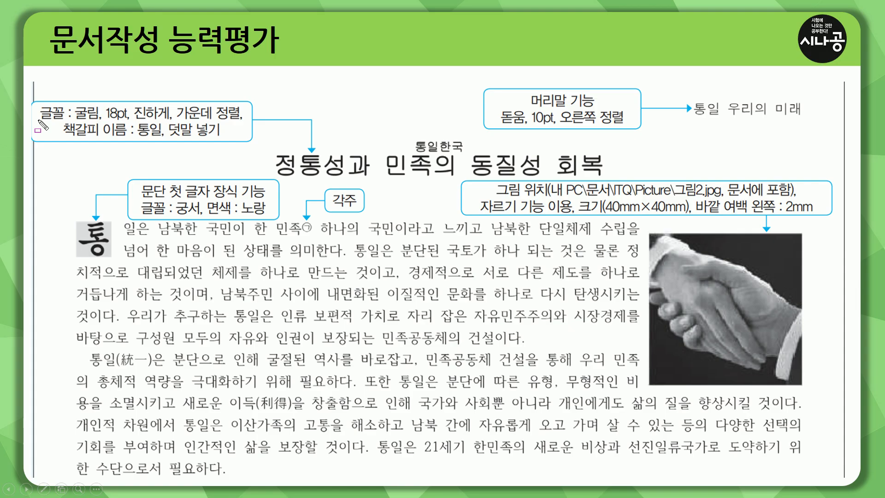
Step: Switch to the exam slide and check the title's format requirements, including the 덧말 and the bookmark name
{"action": "mouse_move", "coordinate": [37, 120]}
{"action": "left_mouse_down"}
{"action": "mouse_move", "coordinate": [194, 121]}
{"action": "mouse_move", "coordinate": [247, 108]}
{"action": "left_mouse_up"}
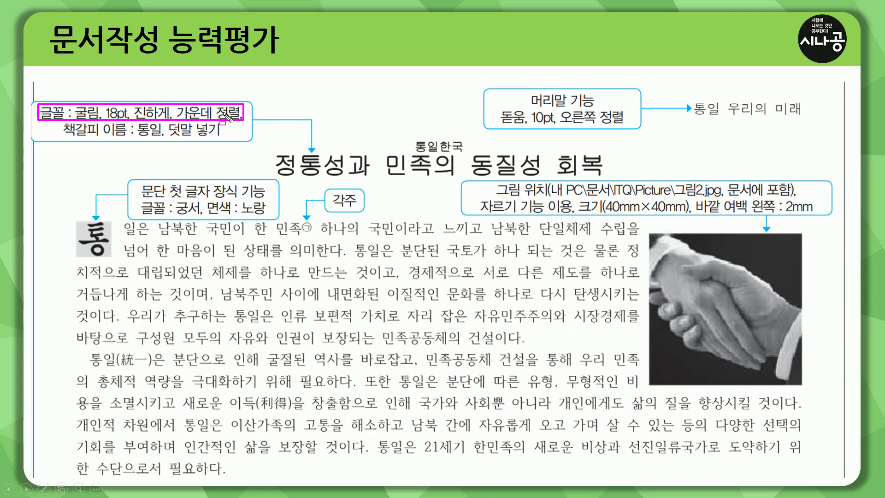
{"action": "left_click_drag", "start_coordinate": [169, 121], "coordinate": [219, 138]}
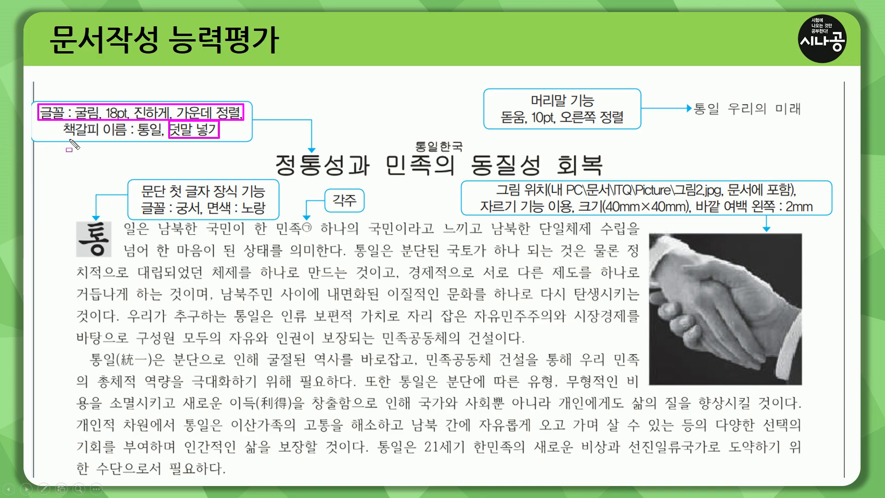
{"action": "left_click_drag", "start_coordinate": [62, 123], "coordinate": [161, 141]}
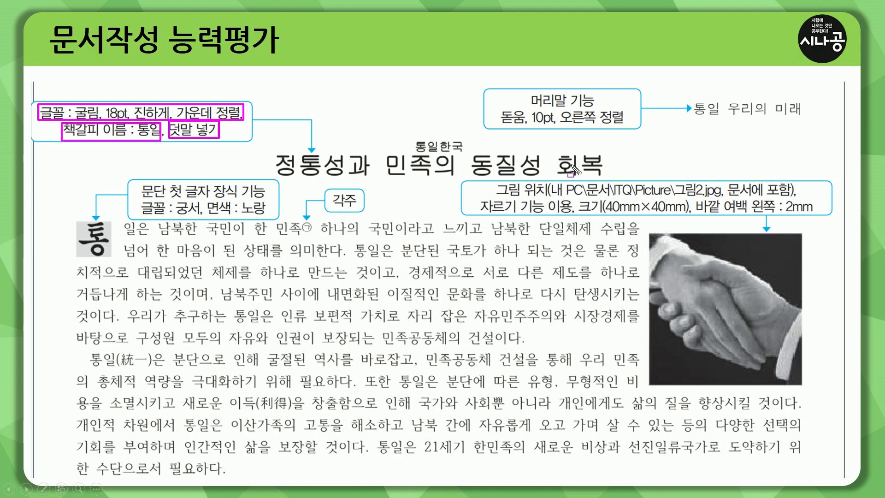
{"action": "left_click_drag", "start_coordinate": [274, 153], "coordinate": [274, 177]}
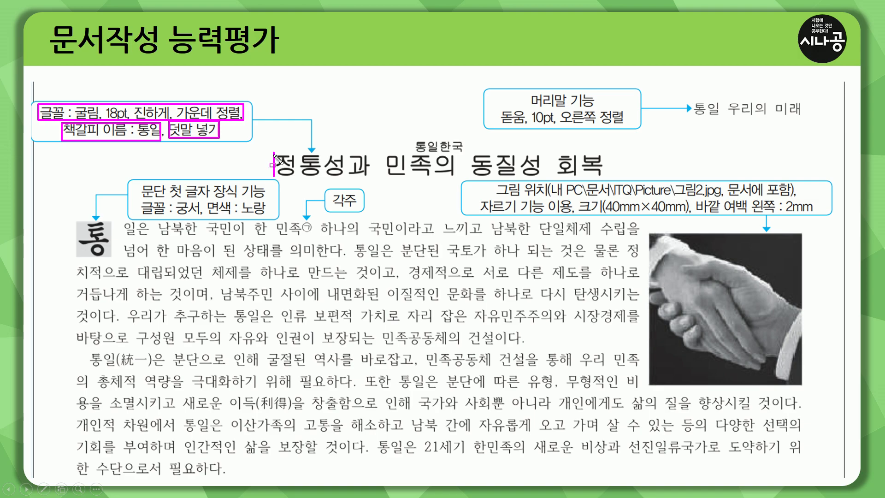
{"action": "key", "text": "e"}
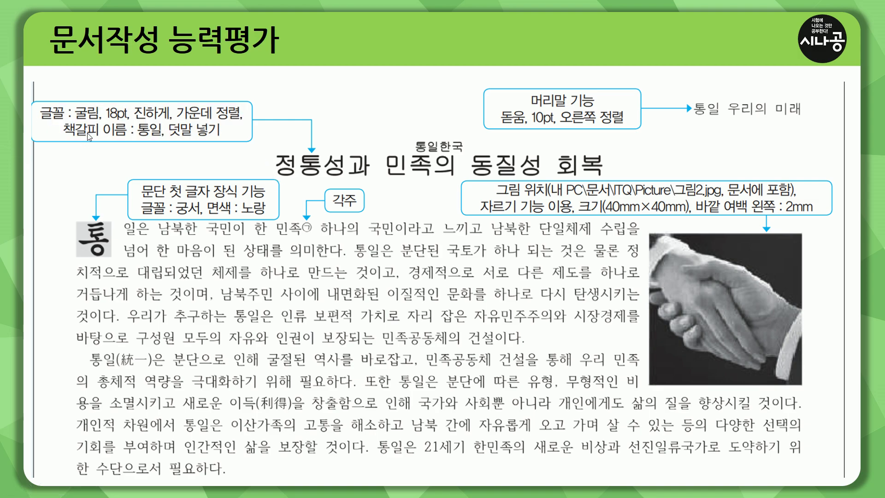
Step: Switch back to the Hangul document and insert a bookmark (책갈피) named 통일 at the very start of the title
{"action": "key", "text": "alt+Tab"}
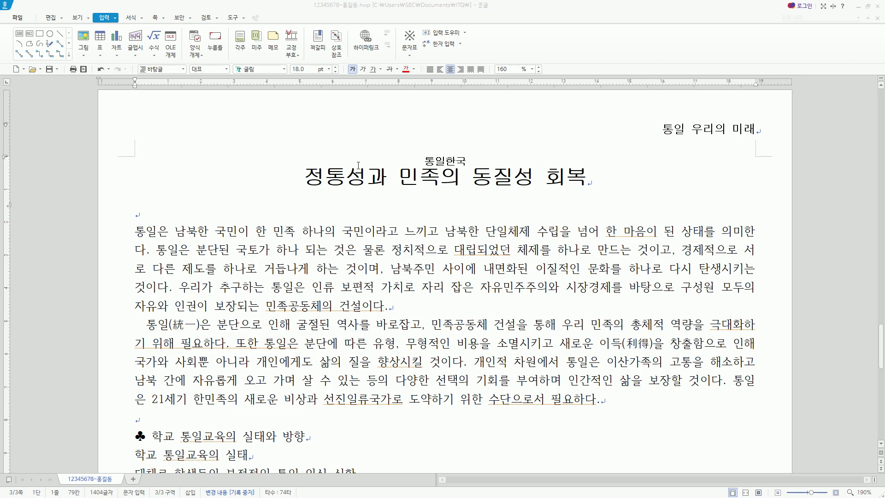
{"action": "left_click", "coordinate": [303, 177]}
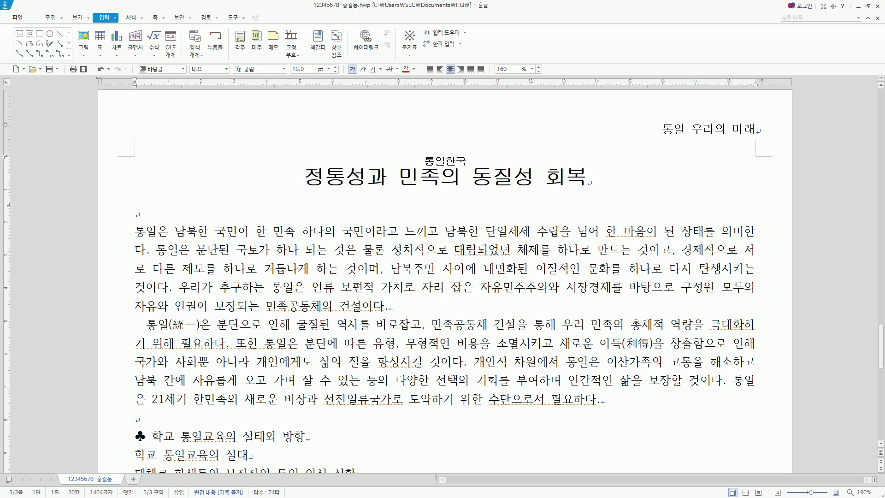
{"action": "left_click", "coordinate": [305, 183]}
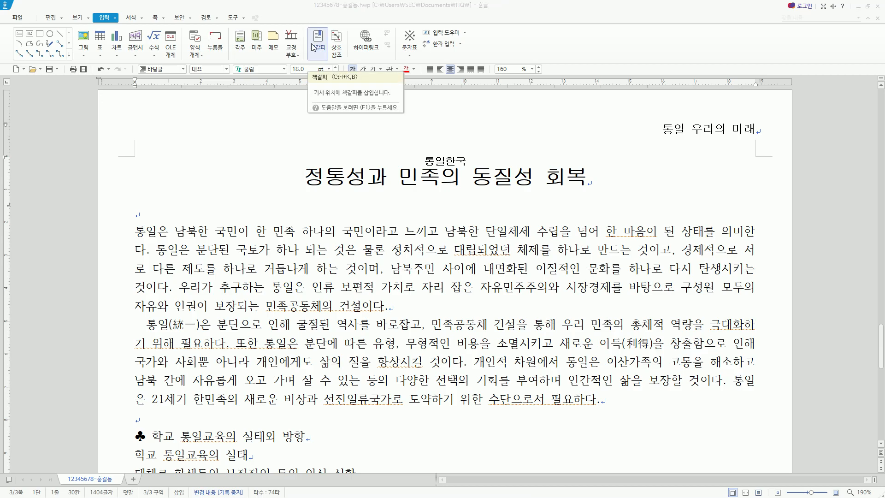
{"action": "left_click", "coordinate": [318, 48]}
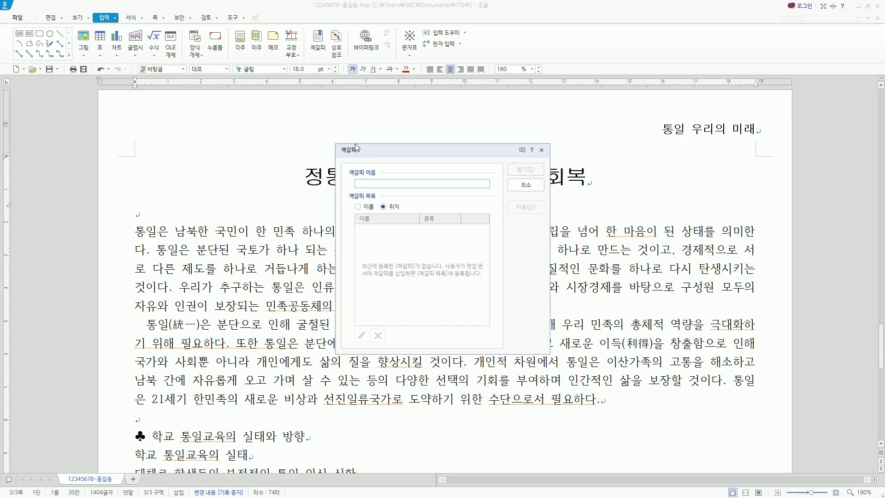
{"action": "mouse_move", "coordinate": [340, 147]}
{"action": "left_mouse_down"}
{"action": "mouse_move", "coordinate": [498, 342]}
{"action": "mouse_move", "coordinate": [555, 360]}
{"action": "left_mouse_up"}
{"action": "left_click_drag", "start_coordinate": [348, 164], "coordinate": [403, 202]}
{"action": "key", "text": "Escape"}
{"action": "type", "text": "통일"}
{"action": "left_click", "coordinate": [526, 169]}
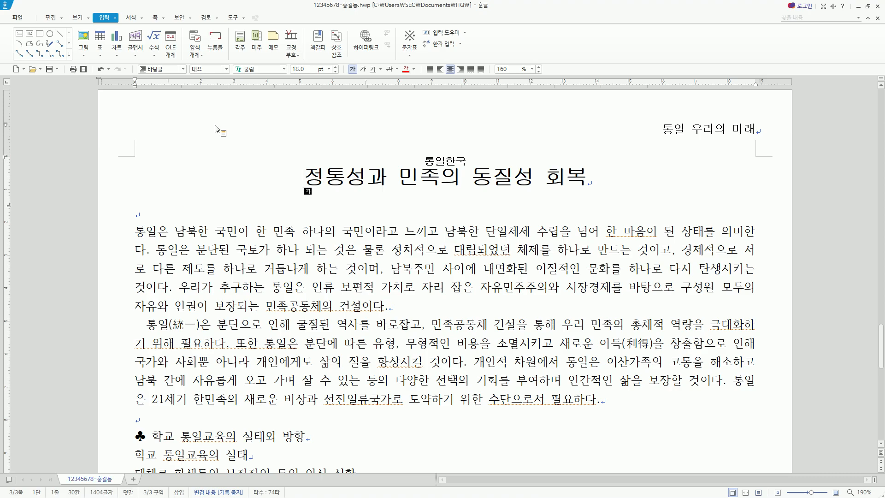
Step: Show the 조판 부호 marks to check the title's bookmark and 덧말 codes, and hide them again
{"action": "left_click", "coordinate": [81, 20]}
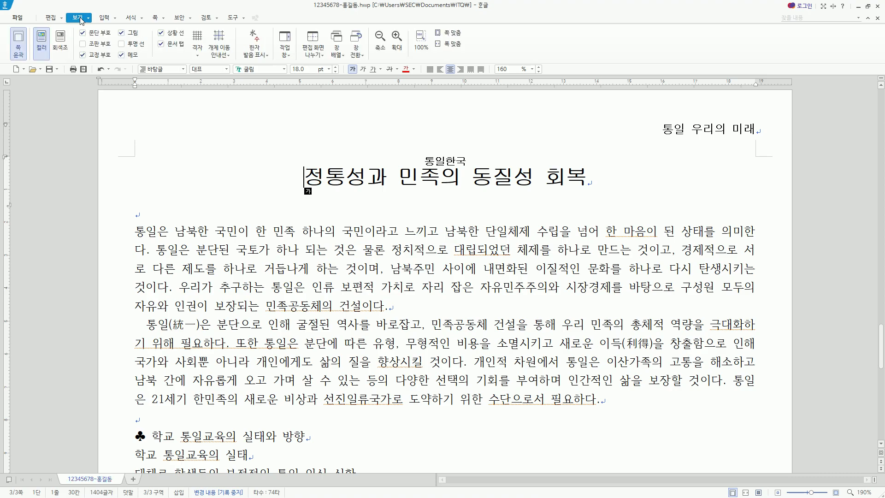
{"action": "left_click", "coordinate": [83, 45]}
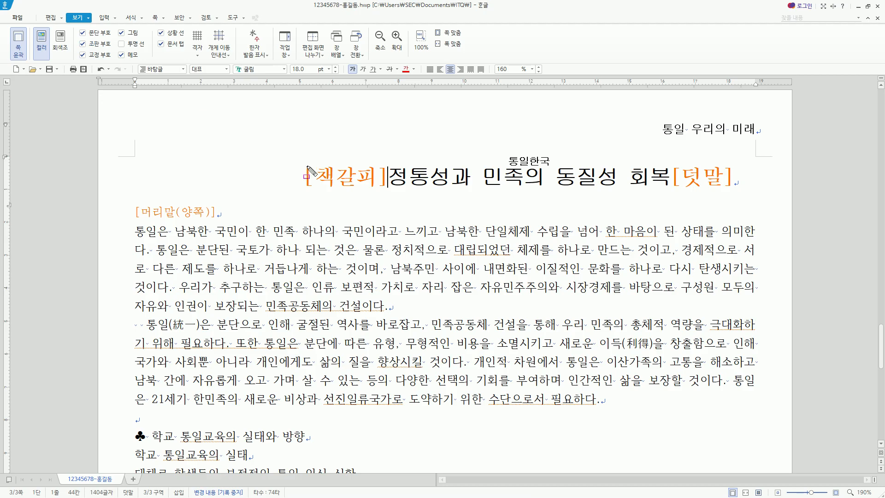
{"action": "left_click_drag", "start_coordinate": [300, 159], "coordinate": [390, 196]}
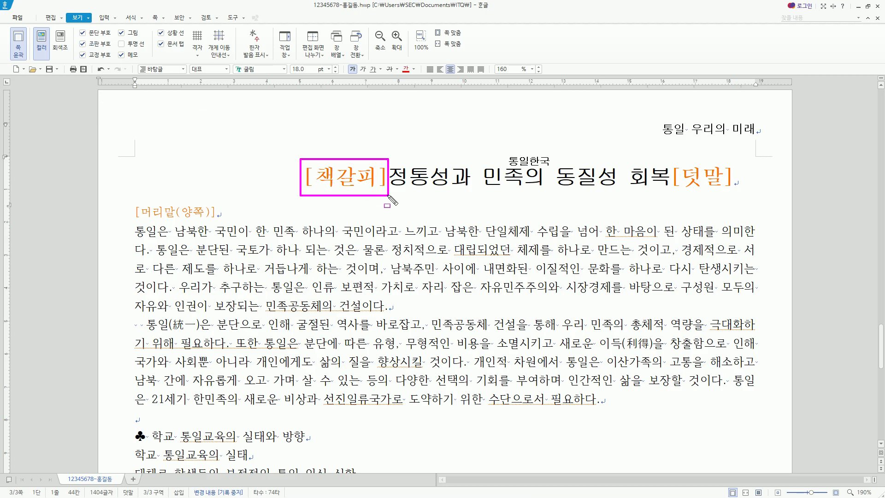
{"action": "left_click_drag", "start_coordinate": [673, 163], "coordinate": [742, 190]}
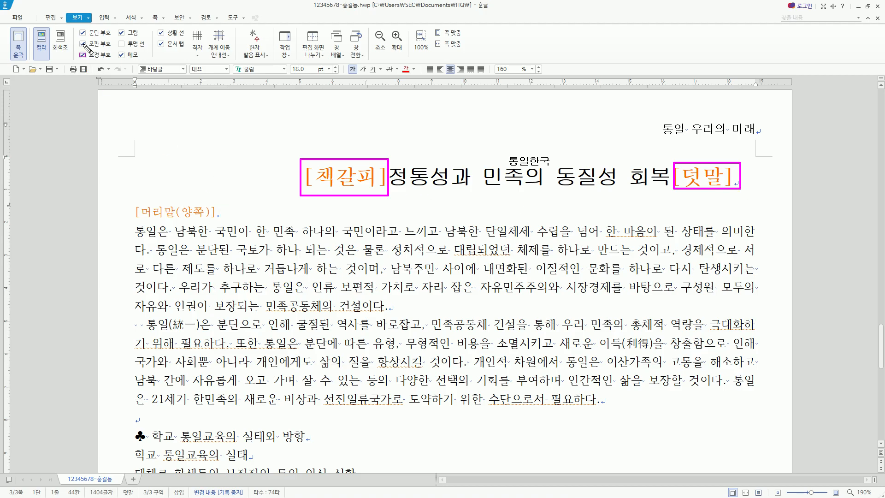
{"action": "left_click_drag", "start_coordinate": [79, 39], "coordinate": [112, 49]}
{"action": "left_click", "coordinate": [83, 44]}
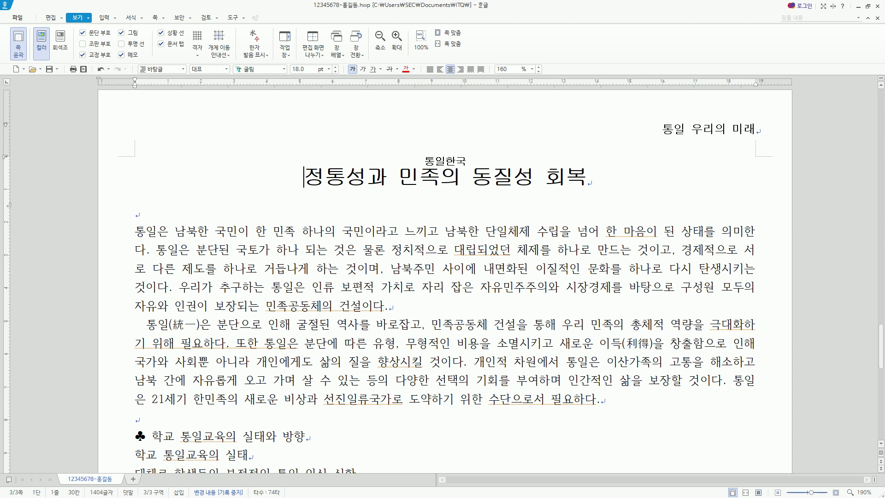
{"action": "key", "text": "ctrl+2"}
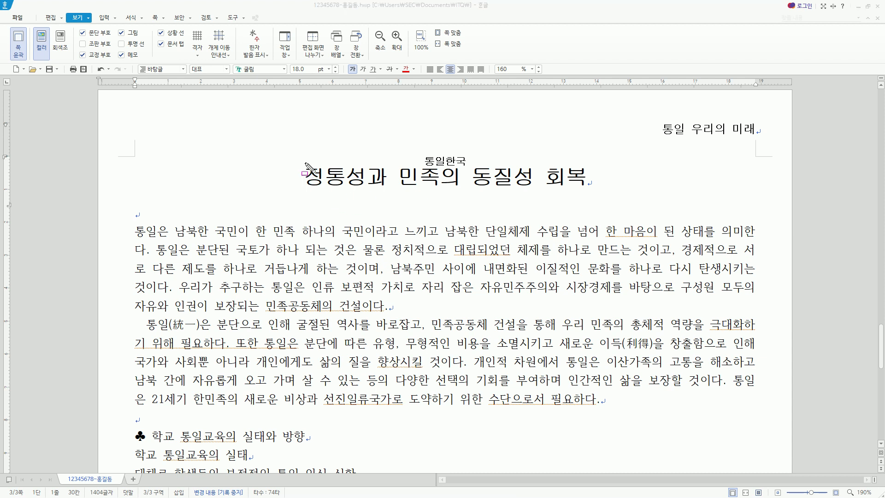
{"action": "mouse_move", "coordinate": [305, 162]}
{"action": "left_mouse_down"}
{"action": "mouse_move", "coordinate": [560, 199]}
{"action": "mouse_move", "coordinate": [589, 192]}
{"action": "left_mouse_up"}
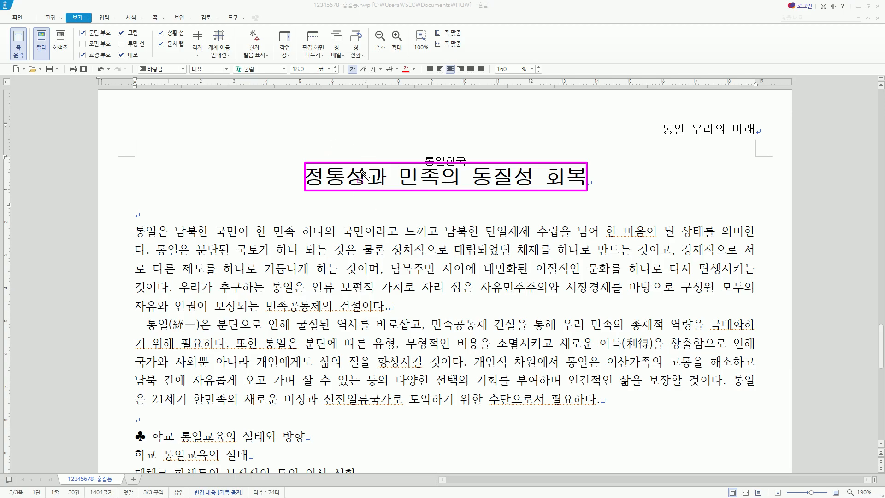
{"action": "left_click_drag", "start_coordinate": [305, 178], "coordinate": [585, 175]}
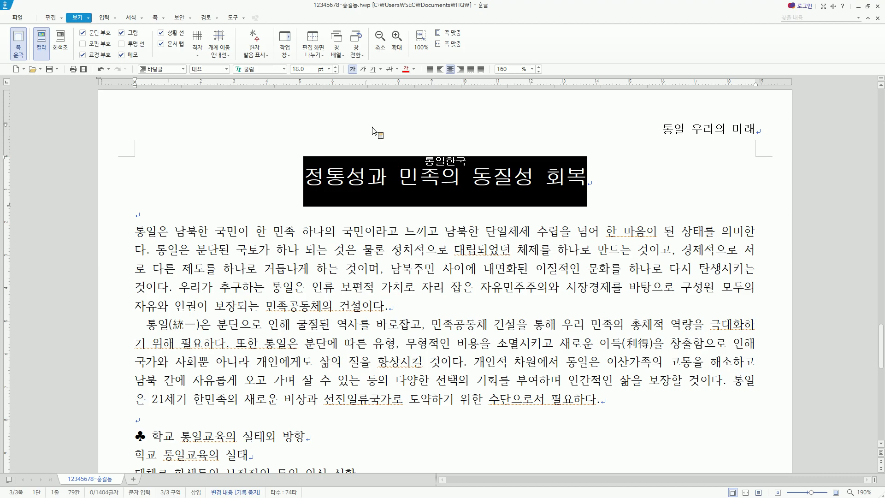
{"action": "left_click", "coordinate": [311, 181]}
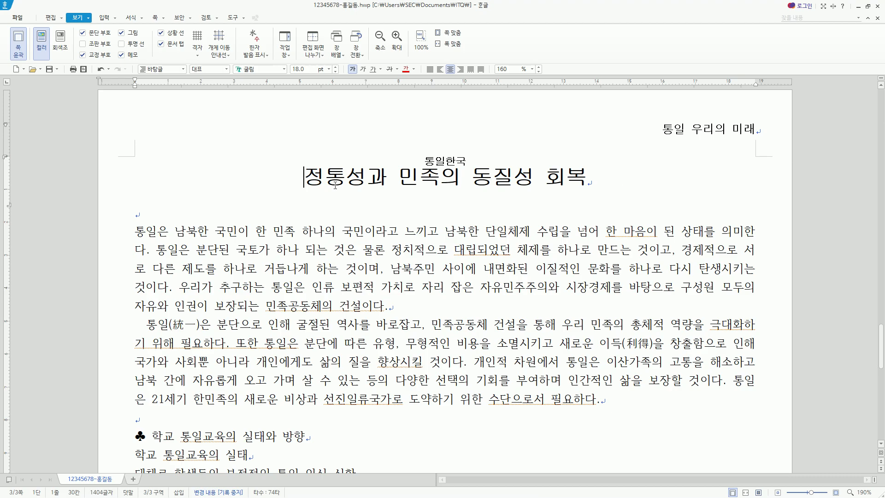
{"action": "left_click_drag", "start_coordinate": [297, 160], "coordinate": [311, 194]}
{"action": "key", "text": "Escape"}
Step: Hyperlink the ABC주식회사 picture under item 4 to the bookmark 통일 in the current document
{"action": "scroll", "coordinate": [366, 210], "scroll_direction": "up", "scroll_amount": 15}
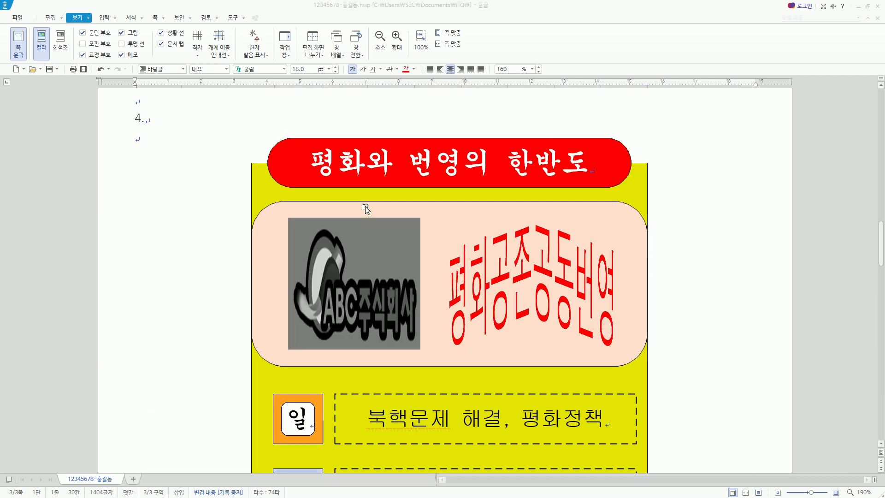
{"action": "left_click_drag", "start_coordinate": [292, 220], "coordinate": [418, 345]}
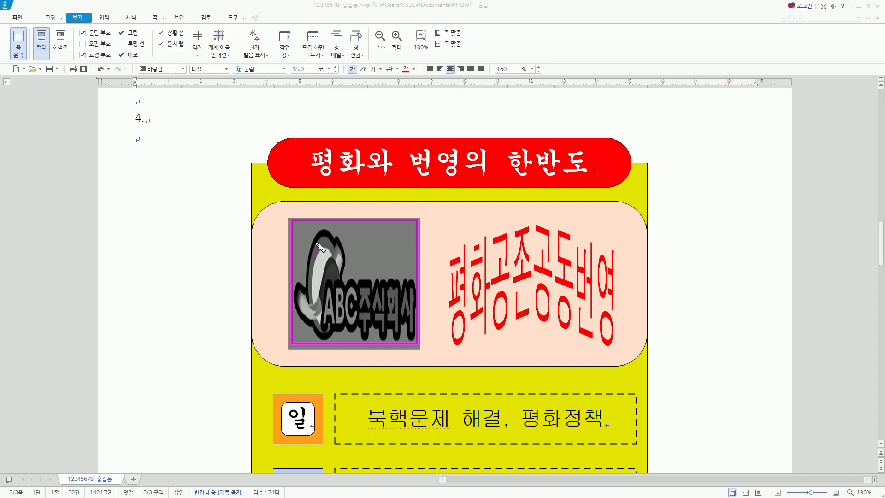
{"action": "left_click_drag", "start_coordinate": [311, 233], "coordinate": [397, 327]}
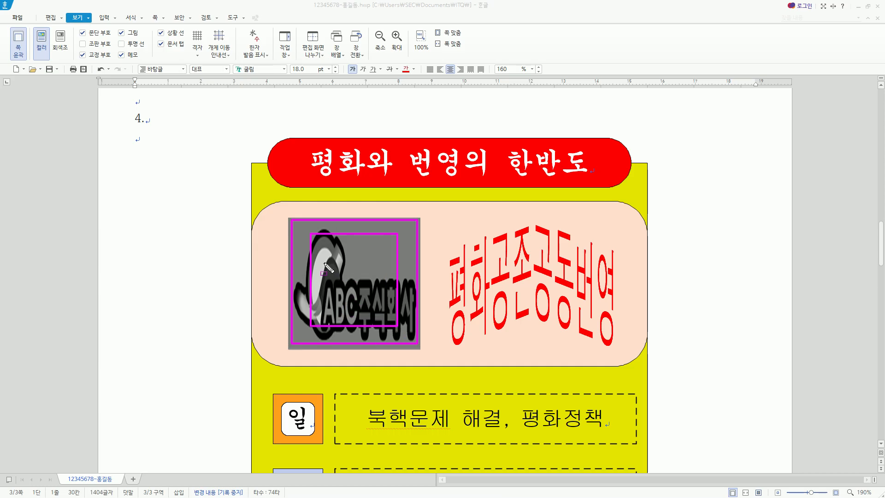
{"action": "left_click", "coordinate": [168, 289]}
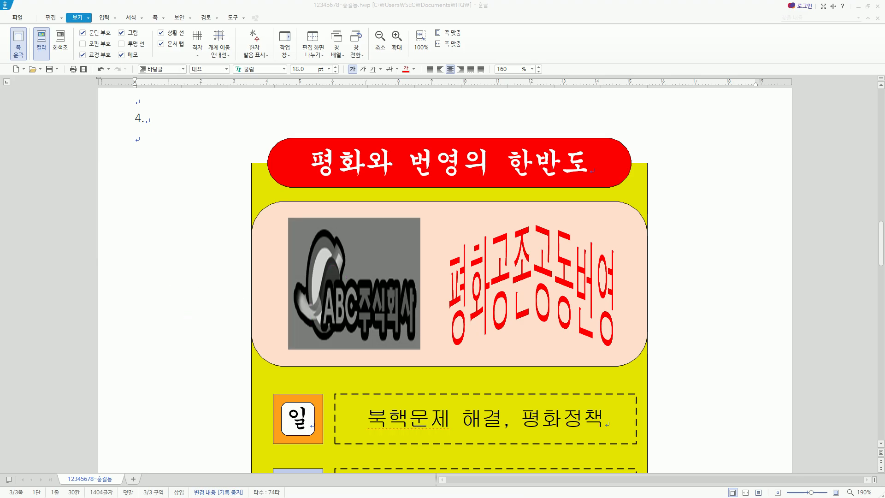
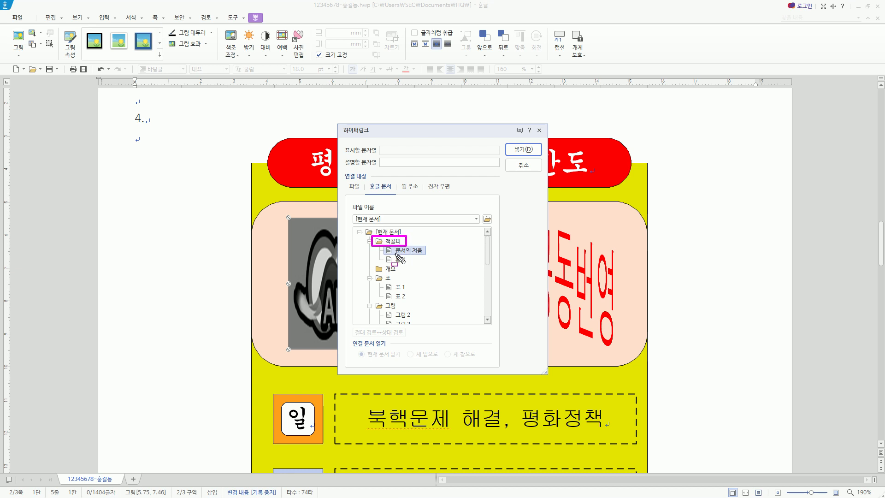
{"action": "left_click_drag", "start_coordinate": [381, 250], "coordinate": [410, 267]}
{"action": "key", "text": "Escape"}
{"action": "left_click", "coordinate": [399, 260]}
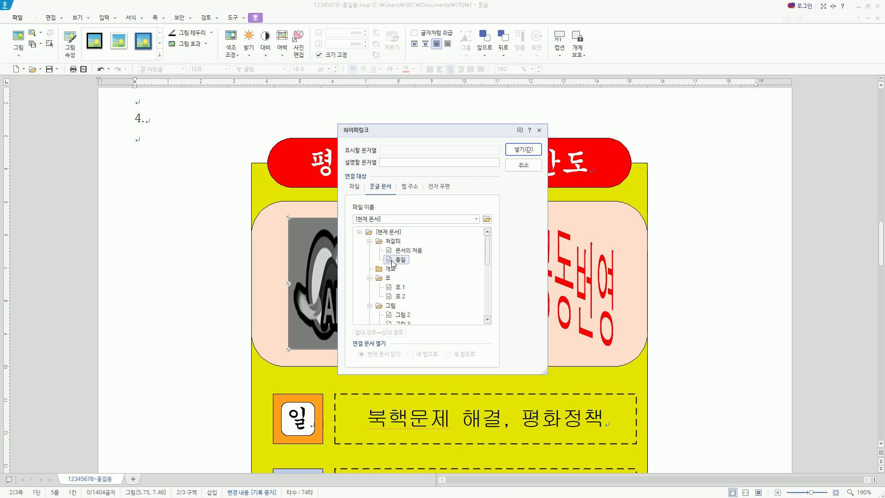
{"action": "key", "text": "ctrl+shift+d"}
{"action": "left_click_drag", "start_coordinate": [382, 255], "coordinate": [410, 264]}
{"action": "left_click_drag", "start_coordinate": [510, 143], "coordinate": [536, 157]}
{"action": "key", "text": "ctrl+shift+d"}
{"action": "left_click", "coordinate": [514, 150]}
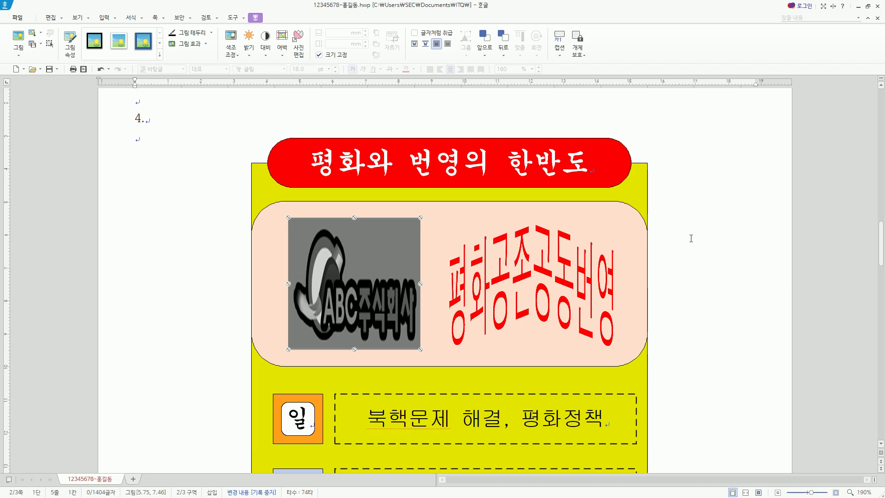
{"action": "key", "text": "Escape"}
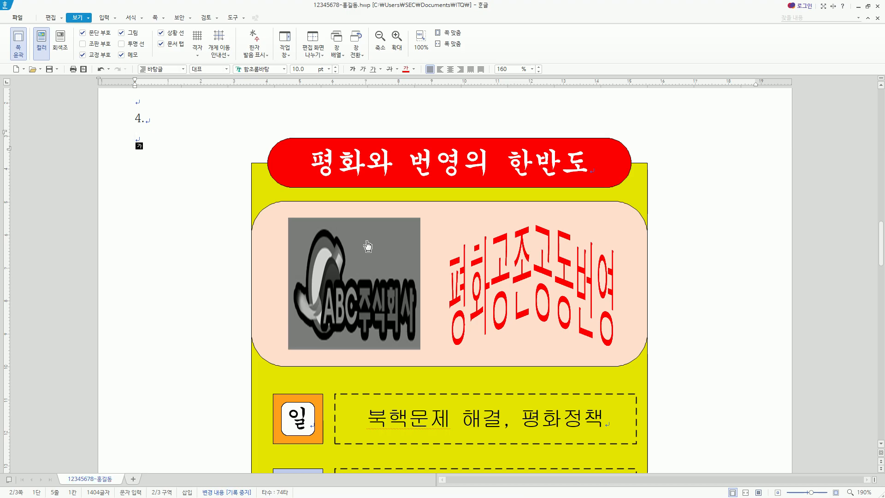
Step: Test the ABC주식회사 picture's hyperlink by following it to the bookmarked title
{"action": "key", "text": "alt+Page_Down"}
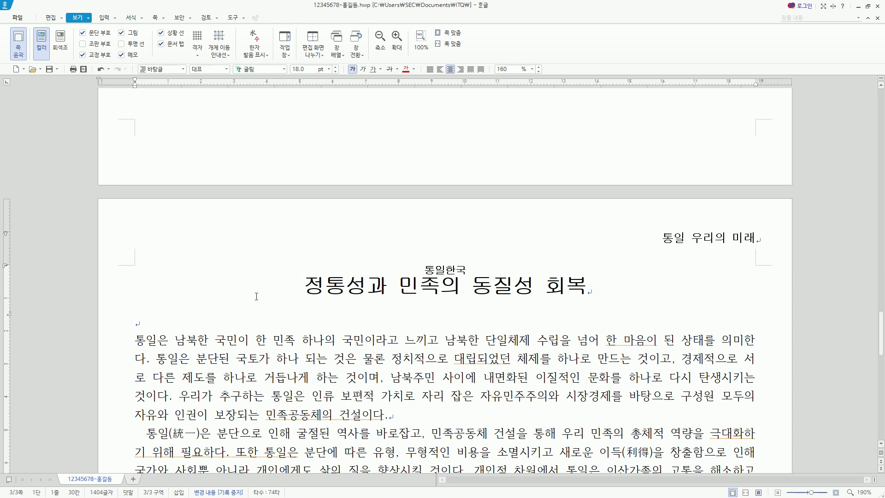
{"action": "scroll", "coordinate": [276, 286], "scroll_direction": "up", "scroll_amount": 10}
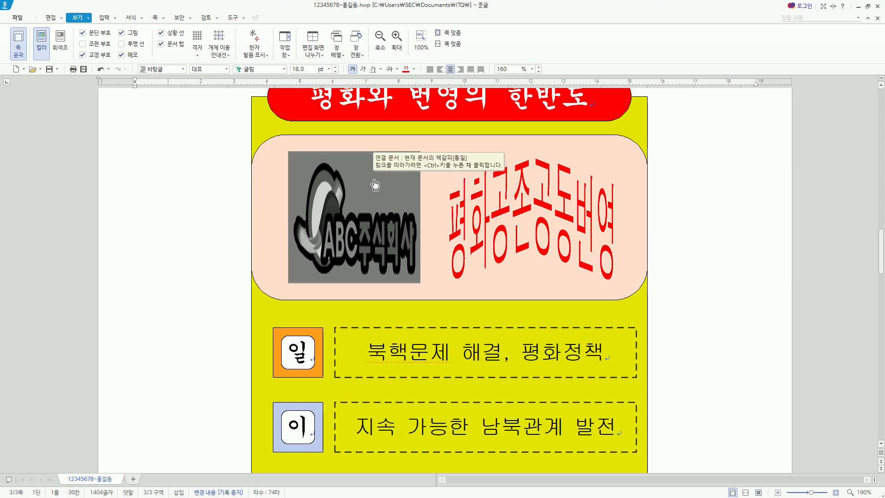
{"action": "left_click", "coordinate": [370, 193], "text": "ctrl"}
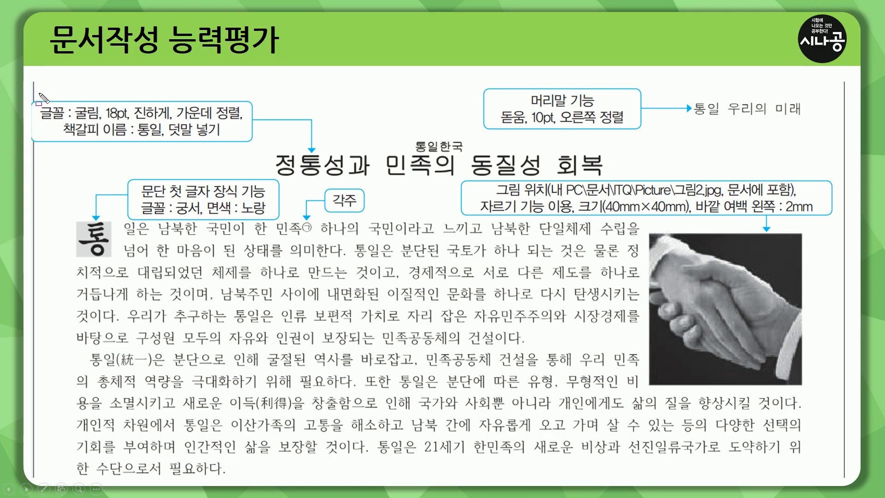
{"action": "mouse_move", "coordinate": [39, 93]}
{"action": "left_mouse_down"}
{"action": "mouse_move", "coordinate": [242, 158]}
{"action": "mouse_move", "coordinate": [259, 146]}
{"action": "mouse_move", "coordinate": [365, 167]}
{"action": "mouse_move", "coordinate": [583, 175]}
{"action": "mouse_move", "coordinate": [805, 167]}
{"action": "left_mouse_up"}
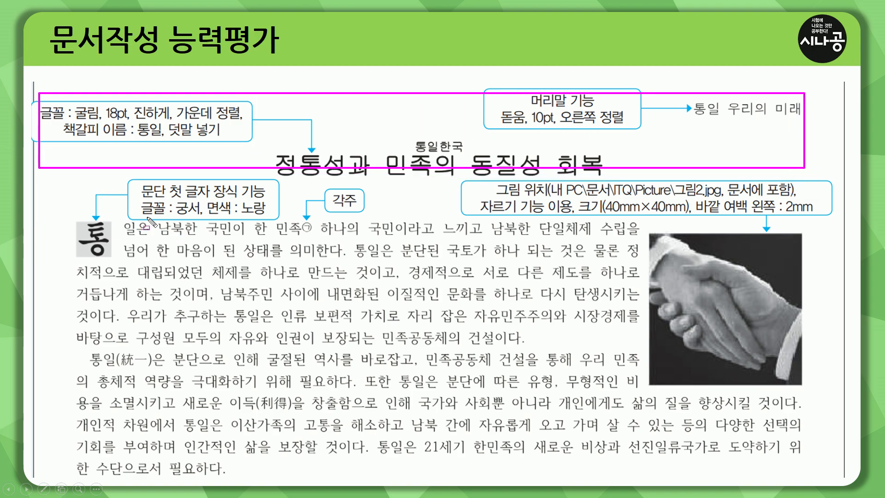
{"action": "mouse_move", "coordinate": [79, 222]}
{"action": "left_mouse_down"}
{"action": "mouse_move", "coordinate": [118, 266]}
{"action": "mouse_move", "coordinate": [113, 258]}
{"action": "left_mouse_up"}
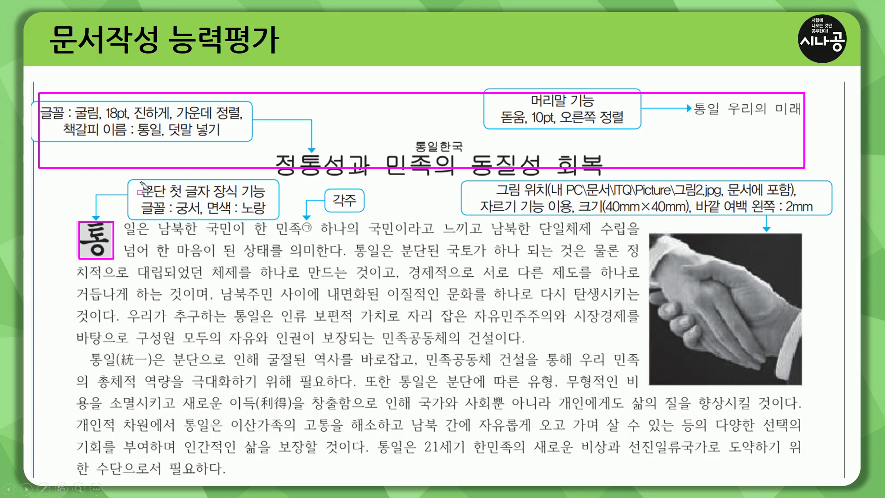
{"action": "mouse_move", "coordinate": [141, 183]}
{"action": "left_mouse_down"}
{"action": "mouse_move", "coordinate": [205, 206]}
{"action": "mouse_move", "coordinate": [273, 207]}
{"action": "mouse_move", "coordinate": [269, 201]}
{"action": "left_mouse_up"}
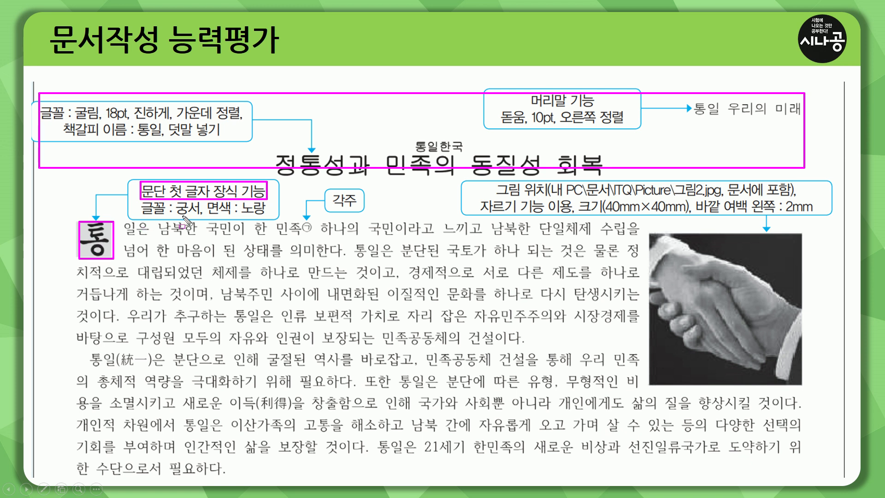
{"action": "left_click_drag", "start_coordinate": [175, 216], "coordinate": [265, 214]}
{"action": "key", "text": "e"}
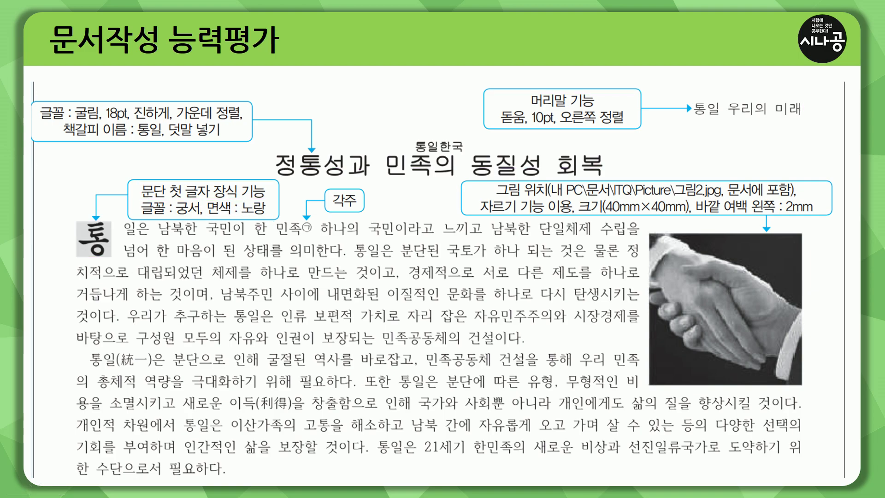
Step: Switch back to the Hangul document and start 문단 첫 글자 장식 on the first body paragraph with the two-line shape
{"action": "key", "text": "alt+Tab"}
{"action": "left_click", "coordinate": [137, 340]}
{"action": "key", "text": "ctrl+2"}
{"action": "left_click_drag", "start_coordinate": [135, 334], "coordinate": [146, 347]}
{"action": "key", "text": "Escape"}
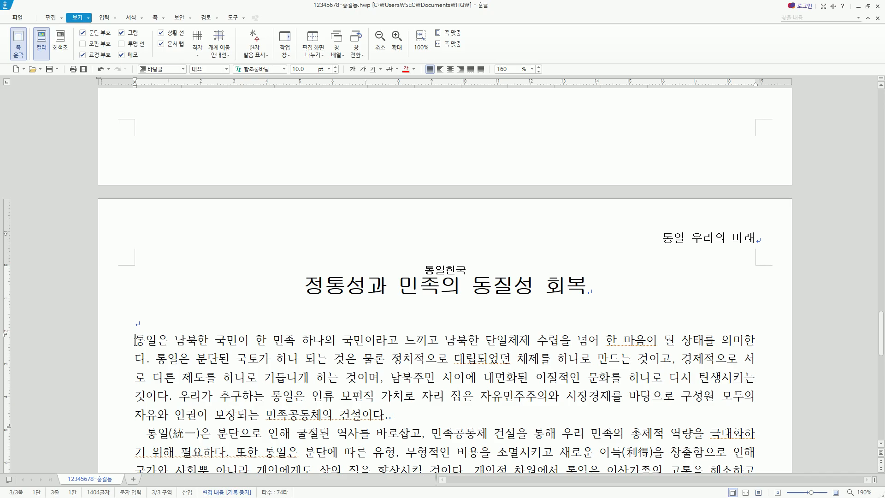
{"action": "scroll", "coordinate": [445, 277], "scroll_direction": "down", "scroll_amount": 3}
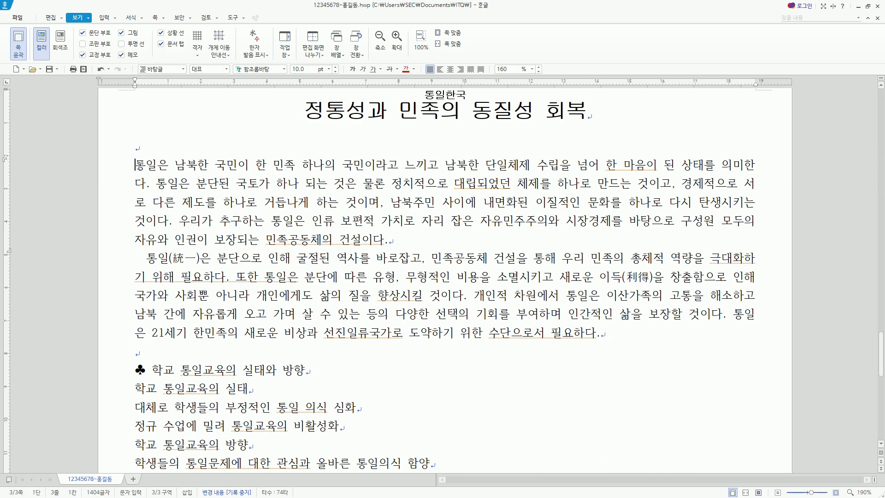
{"action": "key", "text": "Hangul"}
{"action": "left_click", "coordinate": [131, 18]}
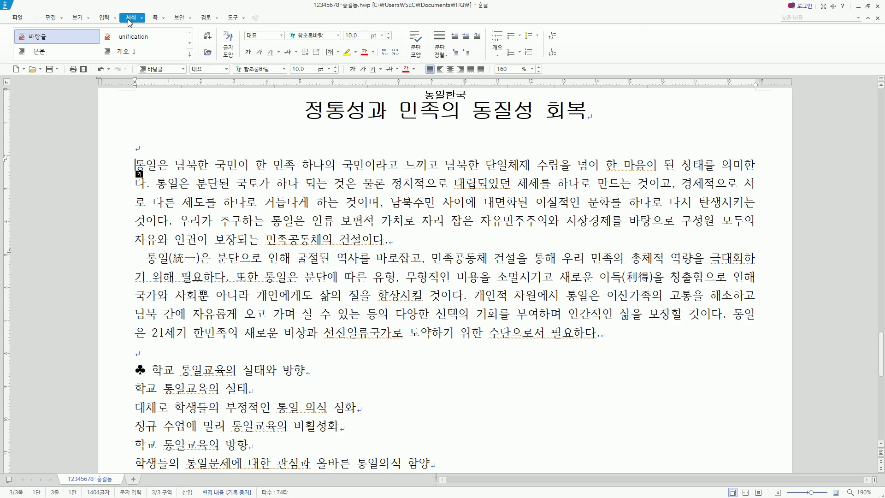
{"action": "left_click", "coordinate": [478, 36]}
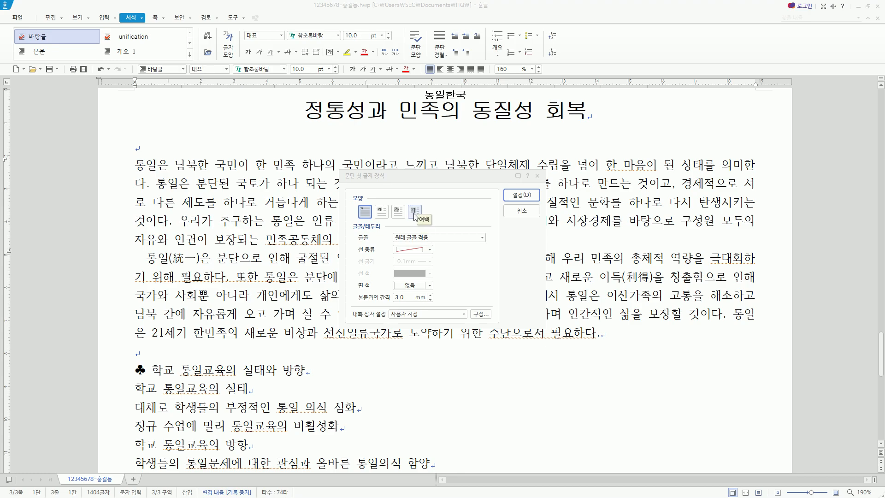
{"action": "left_click", "coordinate": [385, 214]}
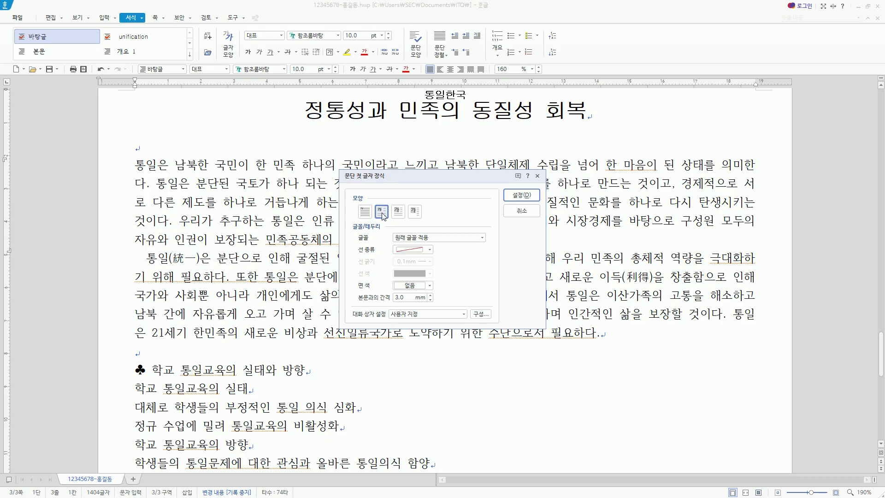
{"action": "key", "text": "ctrl+2"}
{"action": "mouse_move", "coordinate": [357, 231]}
{"action": "left_mouse_down"}
{"action": "mouse_move", "coordinate": [396, 243]}
{"action": "mouse_move", "coordinate": [490, 245]}
{"action": "left_mouse_up"}
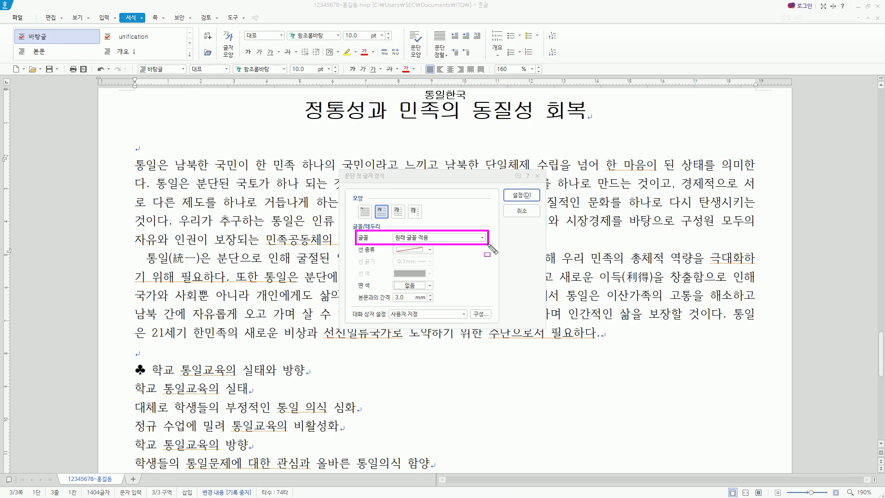
{"action": "left_click_drag", "start_coordinate": [357, 254], "coordinate": [434, 254]}
{"action": "left_click_drag", "start_coordinate": [354, 279], "coordinate": [447, 290]}
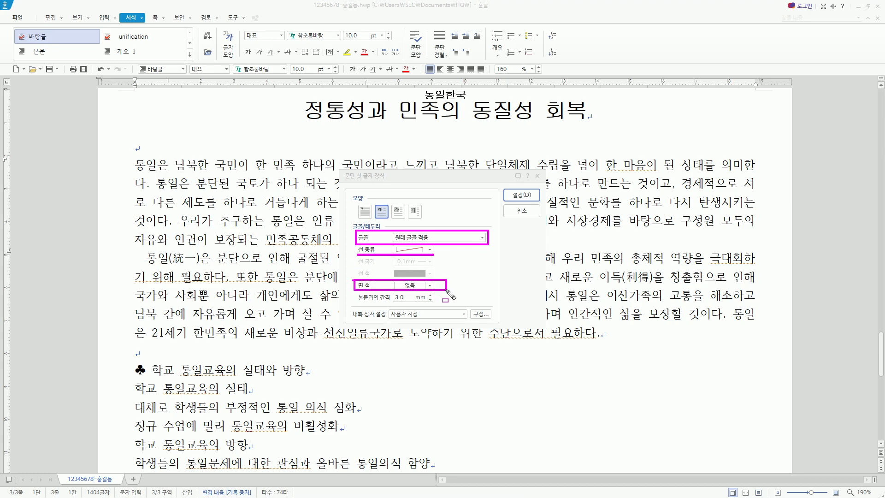
{"action": "left_click_drag", "start_coordinate": [358, 293], "coordinate": [442, 303]}
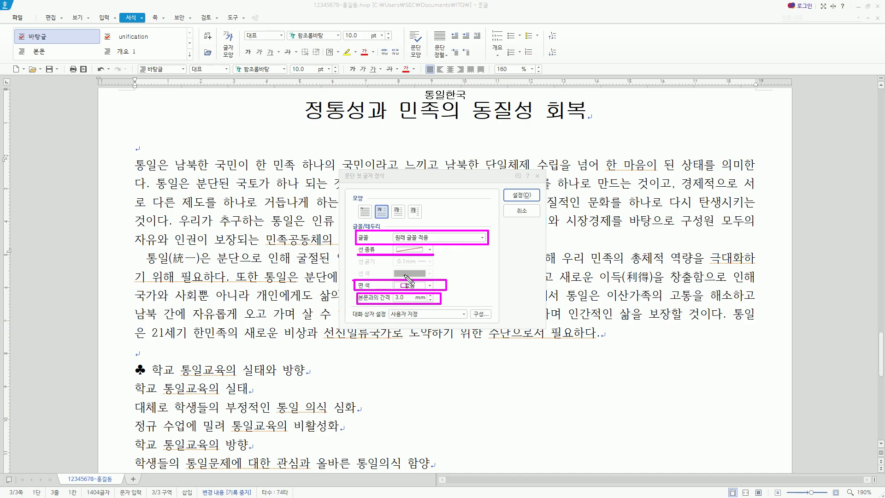
{"action": "key", "text": "Escape"}
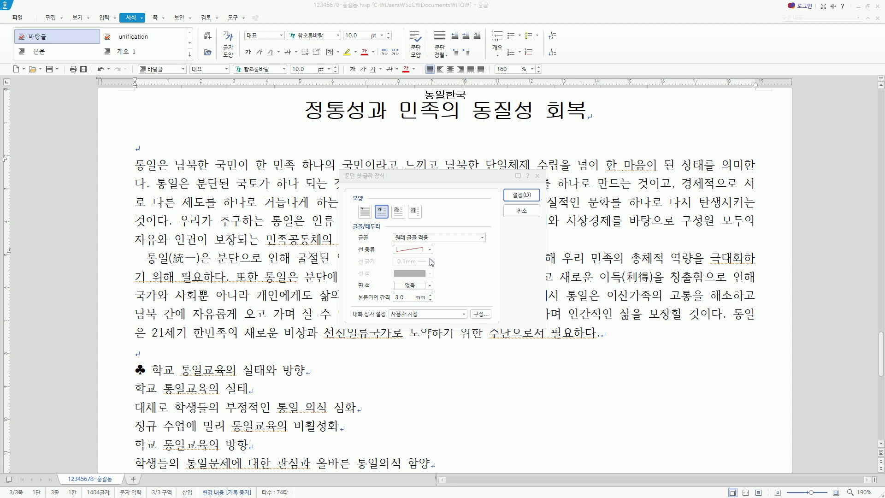
Step: Set the first-letter decoration's font to 궁서 and its fill colour (면 색) to yellow, and apply it to the paragraph
{"action": "left_click", "coordinate": [443, 239]}
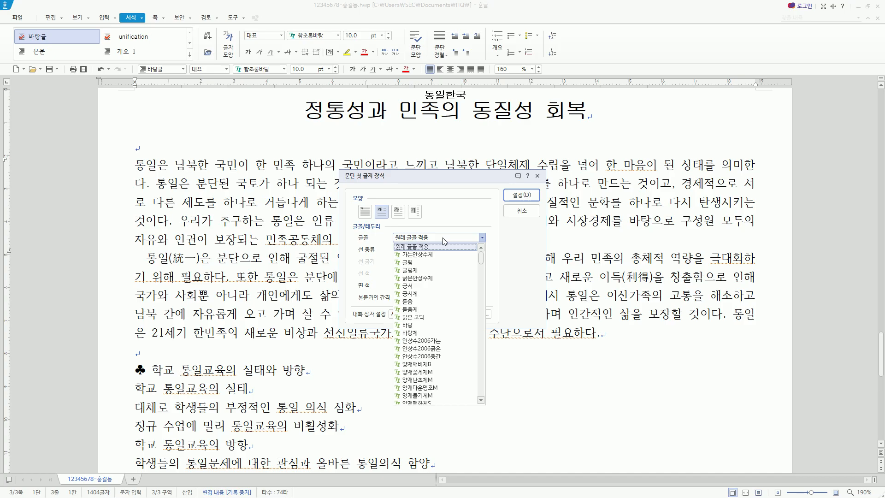
{"action": "left_click", "coordinate": [422, 286]}
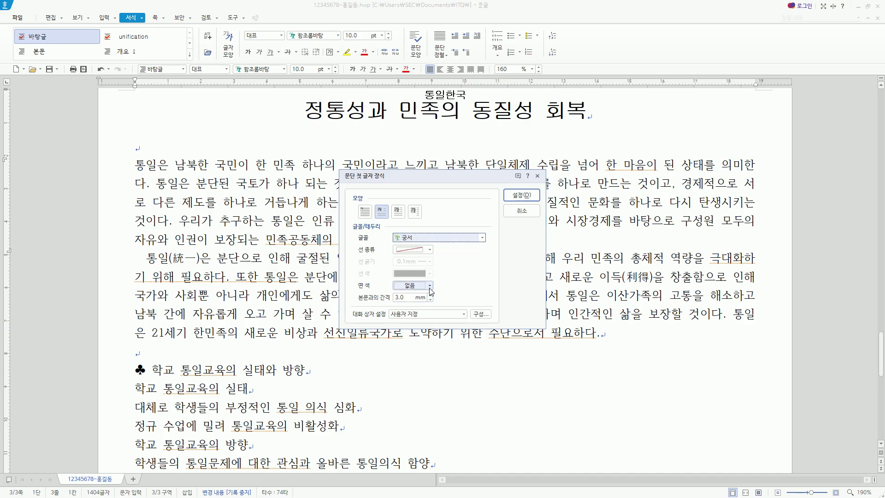
{"action": "left_click", "coordinate": [422, 288]}
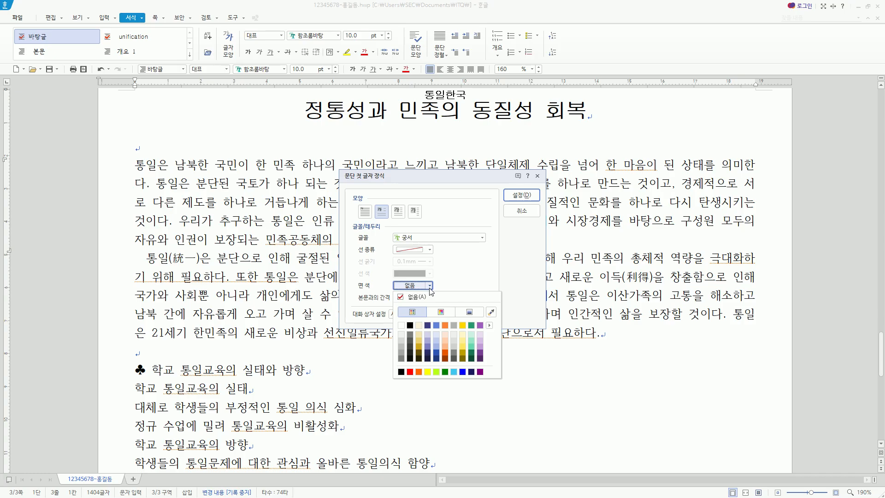
{"action": "left_click", "coordinate": [427, 372]}
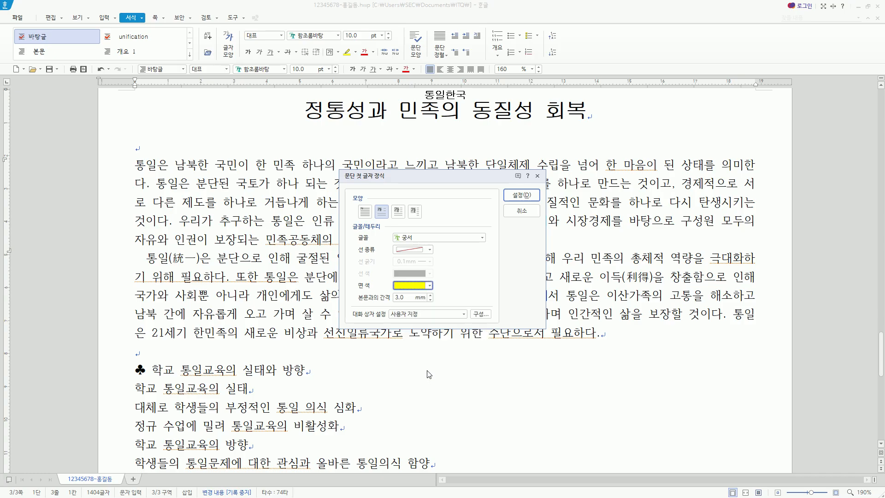
{"action": "left_click", "coordinate": [522, 195]}
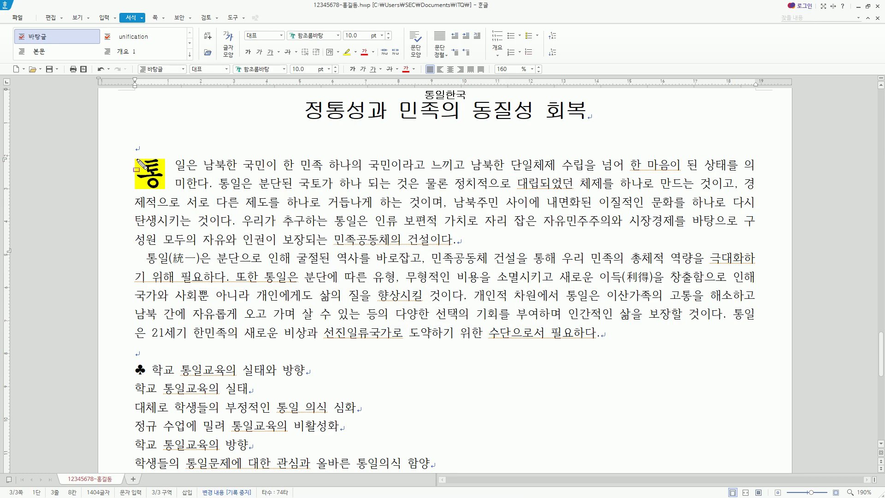
{"action": "left_click", "coordinate": [158, 187]}
{"action": "mouse_move", "coordinate": [161, 189]}
{"action": "left_mouse_down"}
{"action": "mouse_move", "coordinate": [178, 165]}
{"action": "mouse_move", "coordinate": [178, 182]}
{"action": "left_mouse_up"}
{"action": "key", "text": "Escape"}
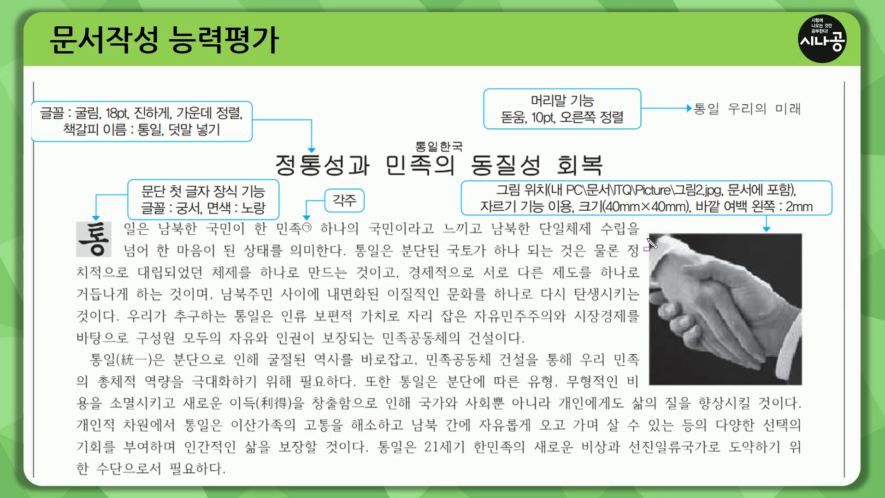
{"action": "mouse_move", "coordinate": [645, 232]}
{"action": "left_mouse_down"}
{"action": "mouse_move", "coordinate": [687, 356]}
{"action": "mouse_move", "coordinate": [808, 388]}
{"action": "left_mouse_up"}
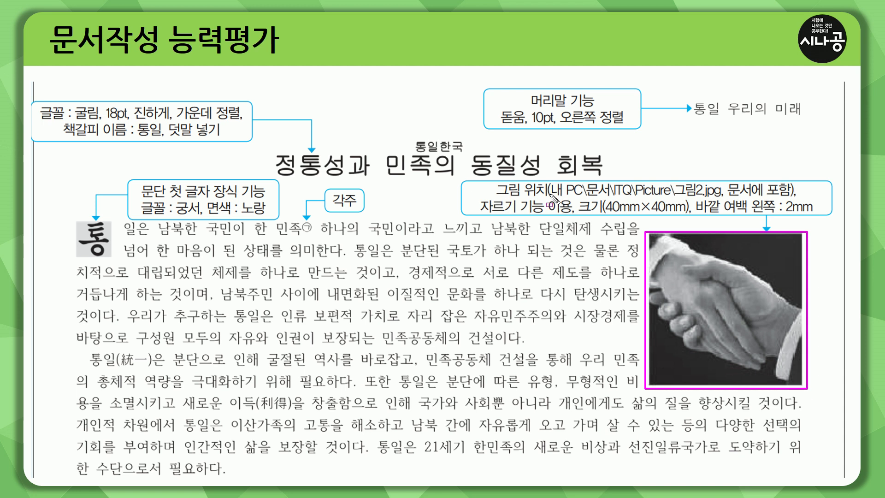
{"action": "left_click_drag", "start_coordinate": [552, 195], "coordinate": [722, 197]}
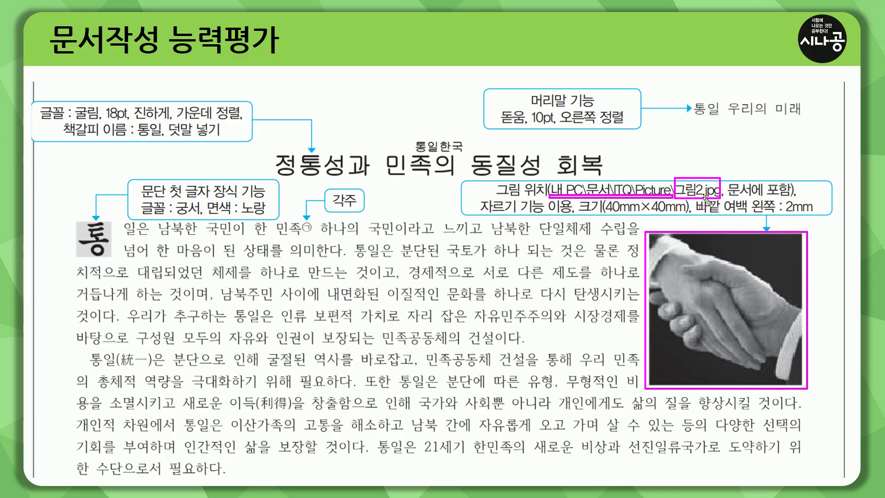
{"action": "mouse_move", "coordinate": [730, 176]}
{"action": "left_mouse_down"}
{"action": "mouse_move", "coordinate": [784, 203]}
{"action": "mouse_move", "coordinate": [791, 197]}
{"action": "left_mouse_up"}
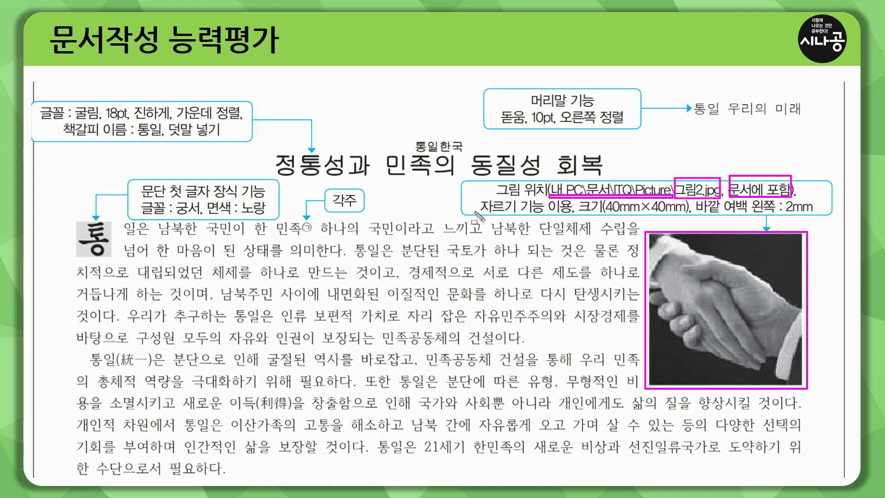
{"action": "left_click_drag", "start_coordinate": [579, 214], "coordinate": [820, 213]}
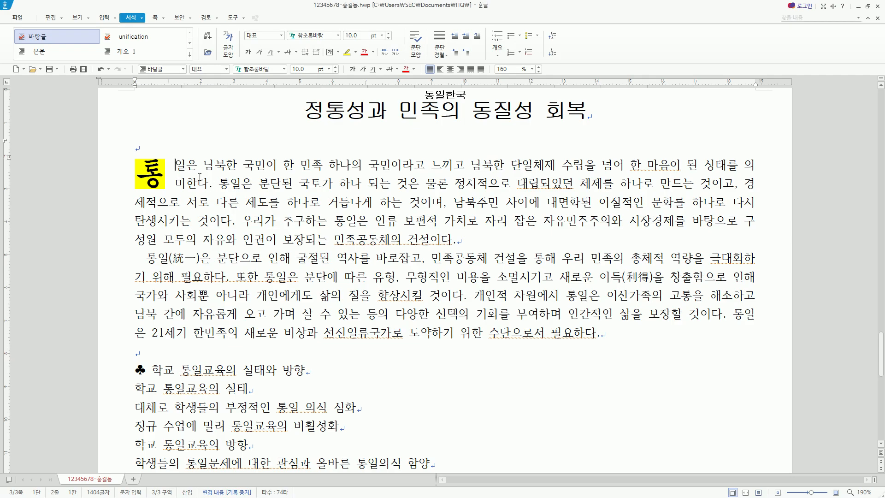
Step: Start inserting a picture after the decorated letter and choose 그림2.jpg from the 길벗ITQ한글(2020)\그림 folder on drive C
{"action": "left_click", "coordinate": [178, 167]}
{"action": "left_click", "coordinate": [104, 18]}
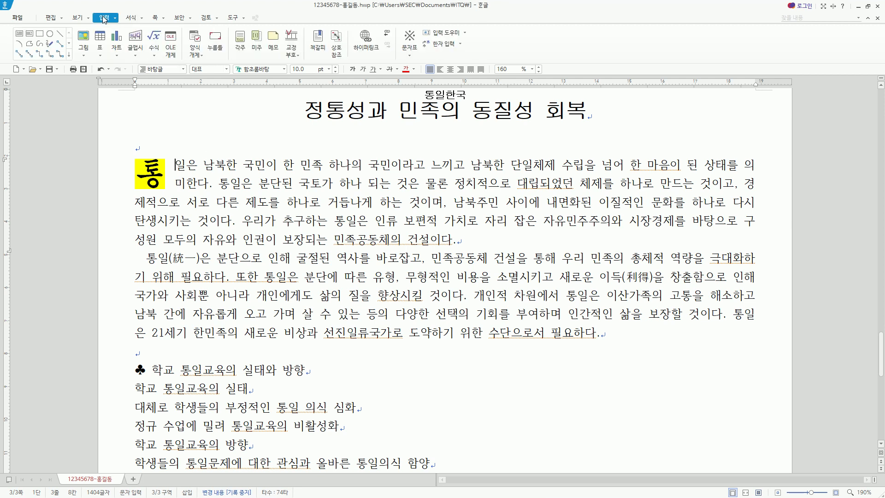
{"action": "left_click", "coordinate": [85, 37]}
{"action": "key", "text": "ctrl+n"}
{"action": "key", "text": "i"}
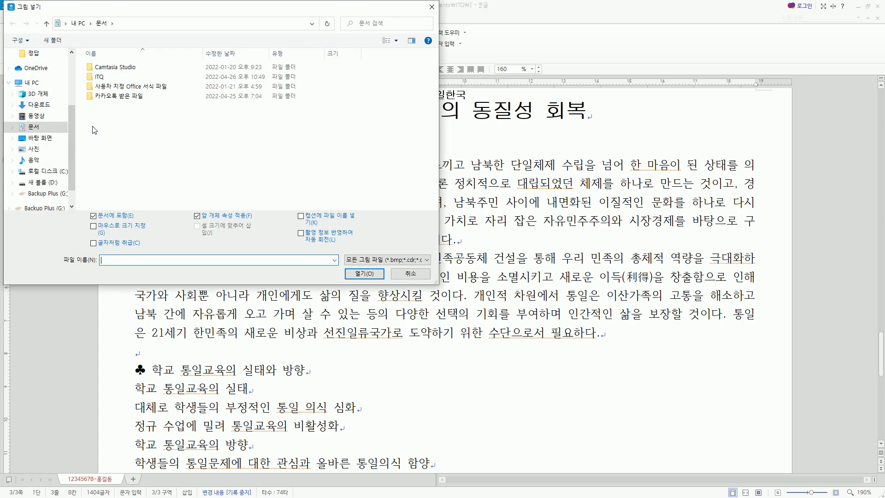
{"action": "left_click", "coordinate": [52, 176]}
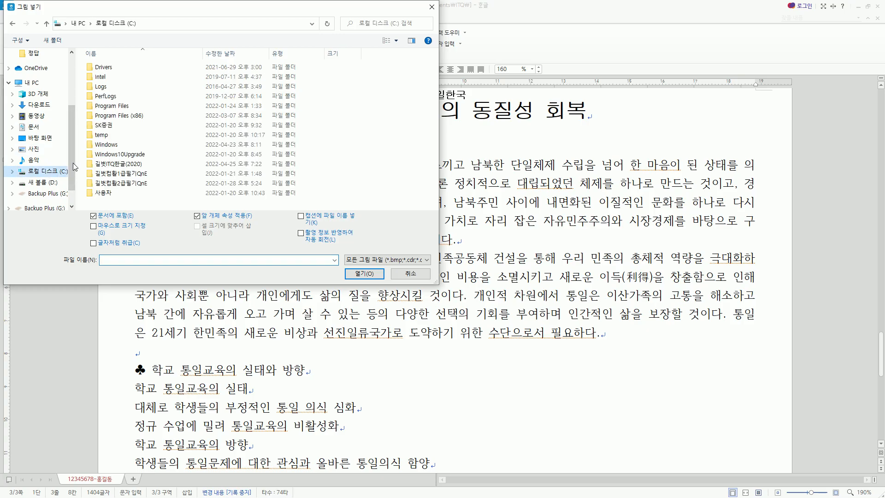
{"action": "double_click", "coordinate": [138, 165]}
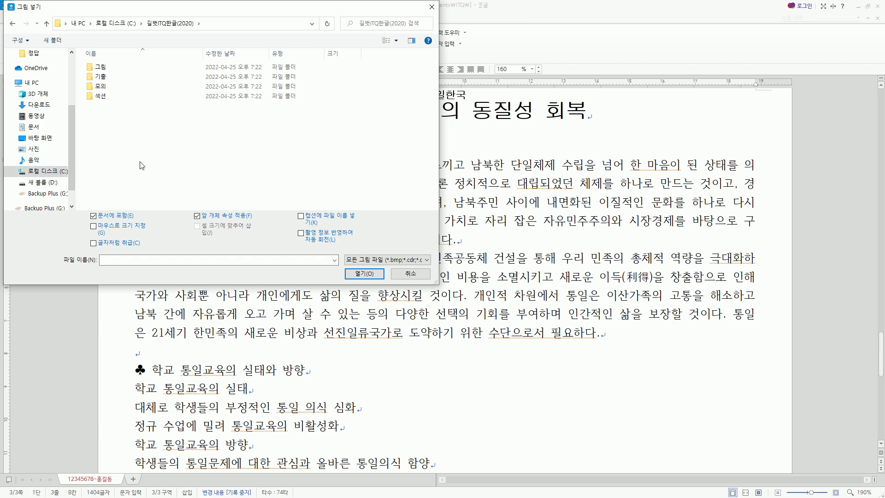
{"action": "double_click", "coordinate": [119, 68]}
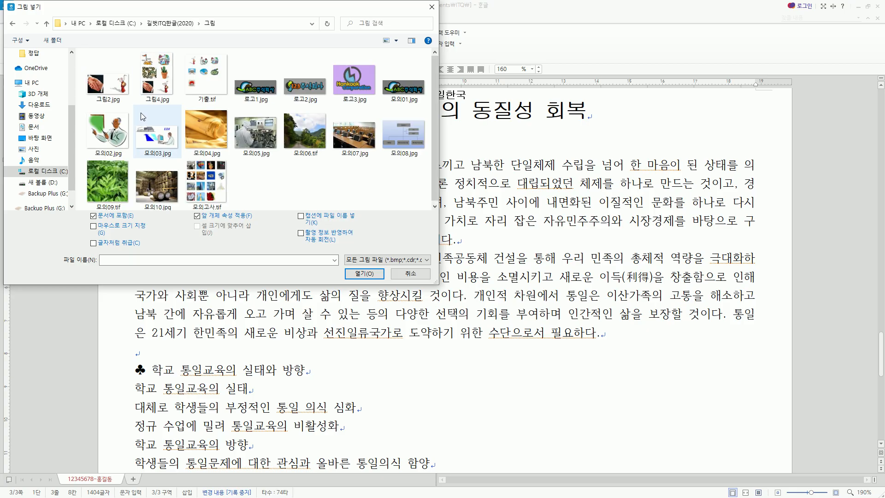
{"action": "left_click", "coordinate": [108, 91]}
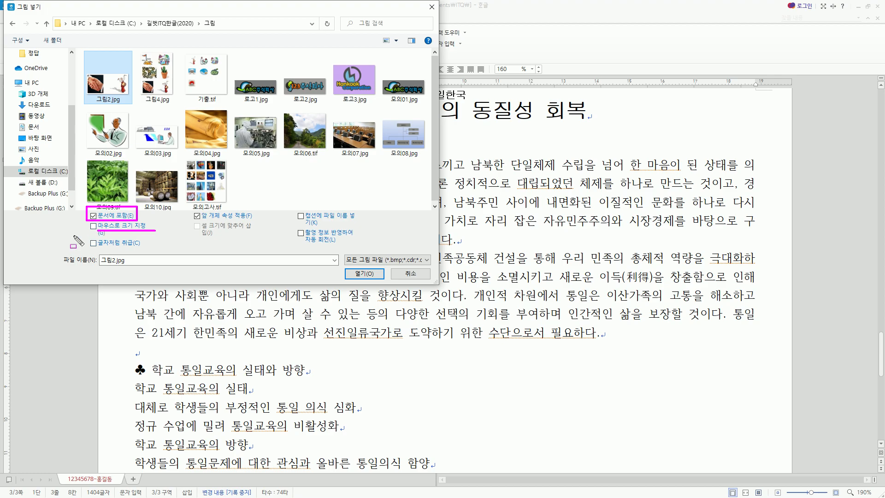
Step: Turn off 앞 개체 속성 적용 and insert the chosen picture into the document
{"action": "left_click_drag", "start_coordinate": [195, 221], "coordinate": [257, 223]}
{"action": "key", "text": "Escape"}
{"action": "left_click", "coordinate": [198, 216]}
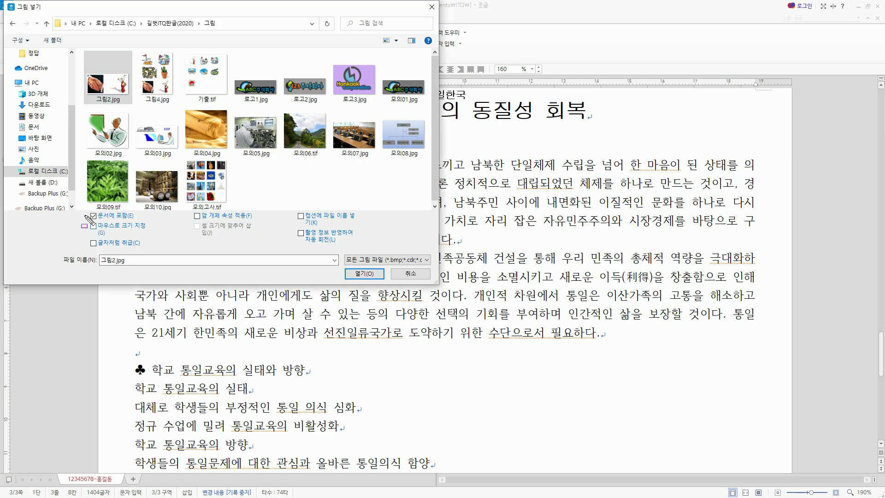
{"action": "left_click_drag", "start_coordinate": [88, 209], "coordinate": [137, 225]}
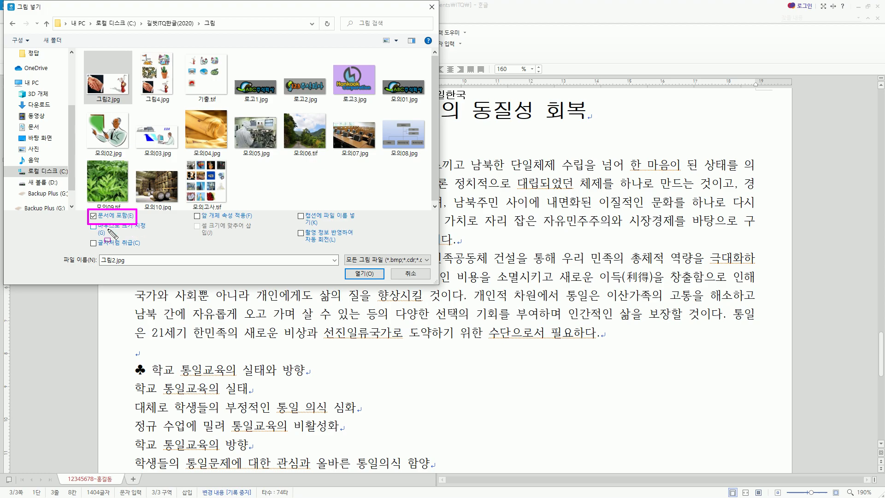
{"action": "key", "text": "Escape"}
{"action": "left_click", "coordinate": [363, 275]}
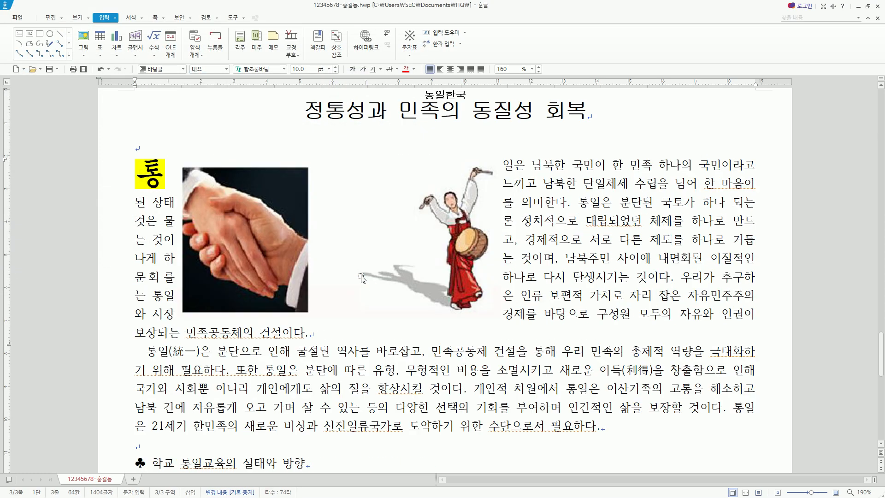
{"action": "left_click_drag", "start_coordinate": [182, 159], "coordinate": [181, 209]}
{"action": "left_click_drag", "start_coordinate": [201, 261], "coordinate": [498, 316]}
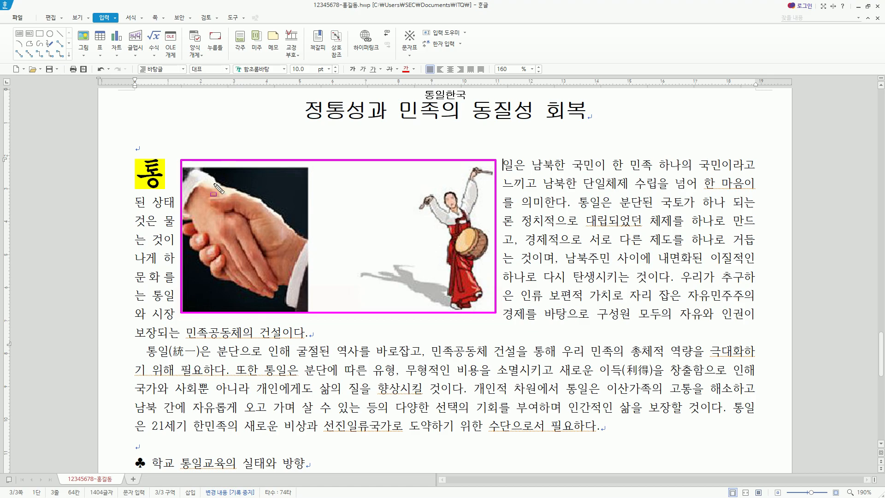
{"action": "mouse_move", "coordinate": [188, 169]}
{"action": "left_mouse_down"}
{"action": "mouse_move", "coordinate": [260, 277]}
{"action": "mouse_move", "coordinate": [304, 312]}
{"action": "left_mouse_up"}
{"action": "mouse_move", "coordinate": [345, 167]}
{"action": "left_mouse_down"}
{"action": "mouse_move", "coordinate": [498, 319]}
{"action": "mouse_move", "coordinate": [496, 313]}
{"action": "left_mouse_up"}
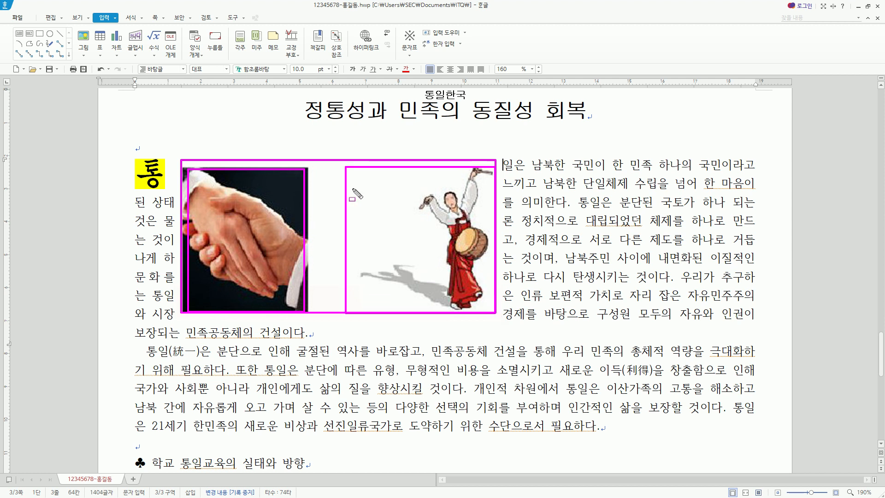
{"action": "key", "text": "Escape"}
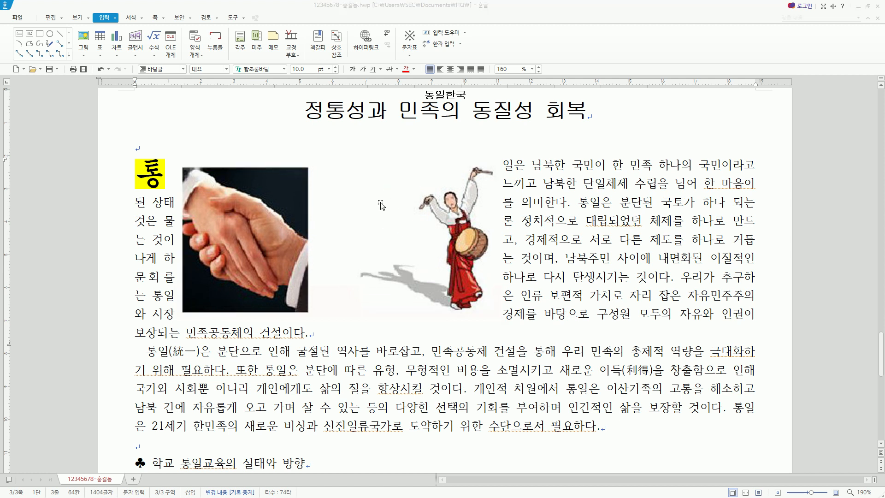
Step: Select the inserted picture in the first body paragraph
{"action": "left_click", "coordinate": [295, 206]}
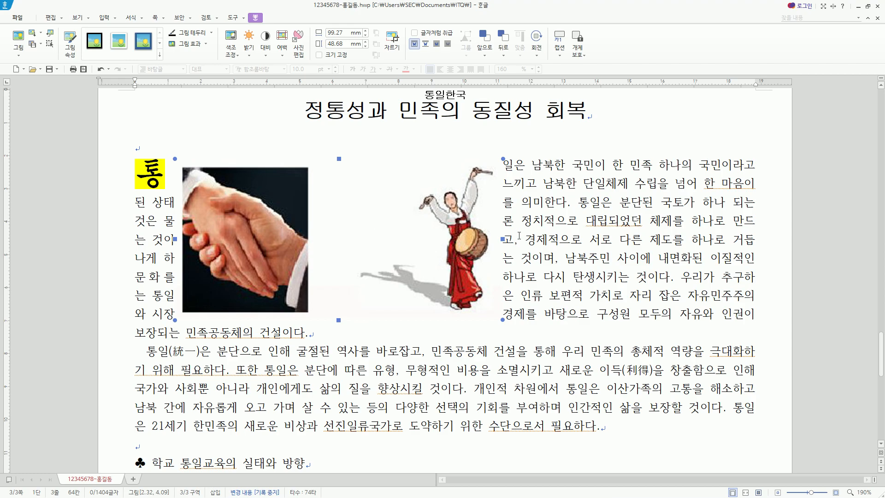
{"action": "key", "text": "ctrl+2"}
{"action": "left_click_drag", "start_coordinate": [333, 151], "coordinate": [352, 172]}
{"action": "left_click_drag", "start_coordinate": [497, 152], "coordinate": [510, 173]}
{"action": "left_click_drag", "start_coordinate": [497, 226], "coordinate": [509, 249]}
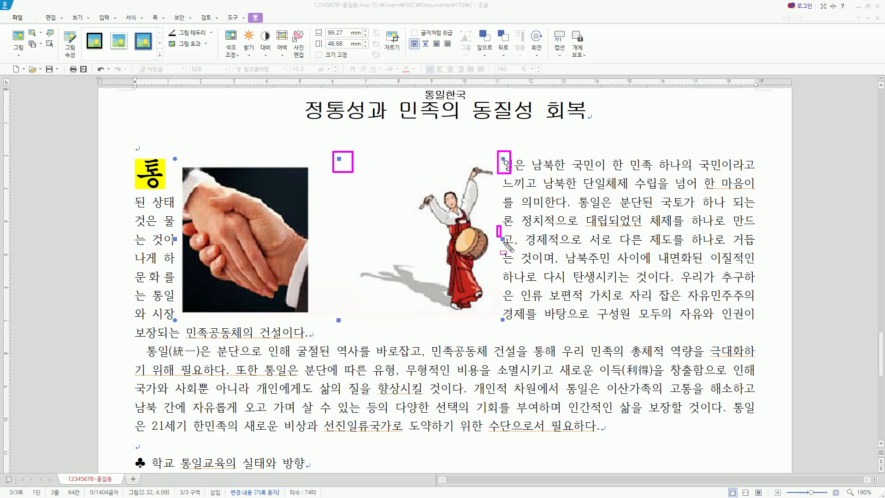
{"action": "left_click_drag", "start_coordinate": [496, 316], "coordinate": [524, 344]}
{"action": "left_click_drag", "start_coordinate": [329, 310], "coordinate": [360, 337]}
{"action": "left_click_drag", "start_coordinate": [163, 314], "coordinate": [191, 330]}
{"action": "left_click_drag", "start_coordinate": [167, 232], "coordinate": [185, 247]}
{"action": "left_click_drag", "start_coordinate": [173, 150], "coordinate": [183, 175]}
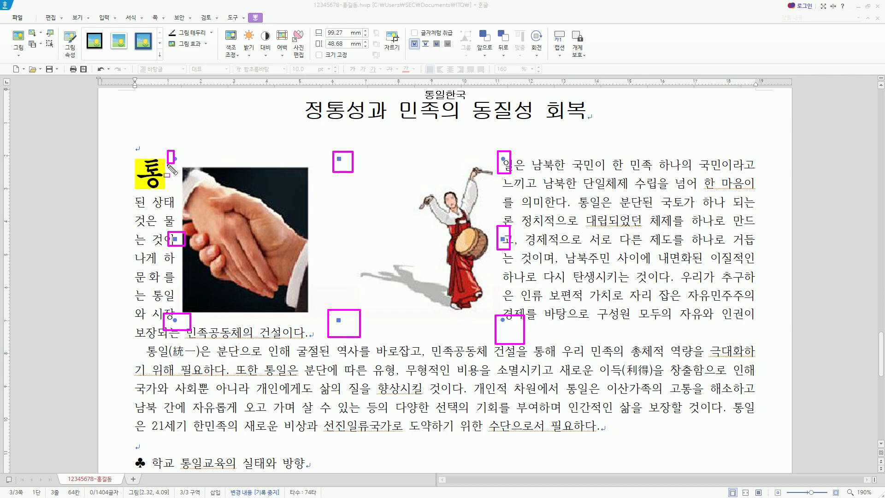
{"action": "key", "text": "Escape"}
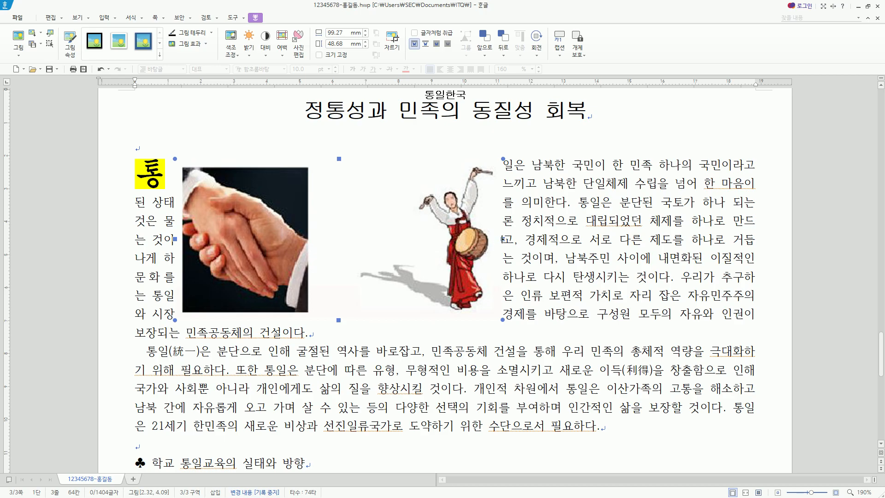
Step: Crop the dancer and blank area off the picture's right side, leaving the handshake photo in a frame about 41 mm wide
{"action": "left_click_drag", "start_coordinate": [503, 238], "coordinate": [309, 249]}
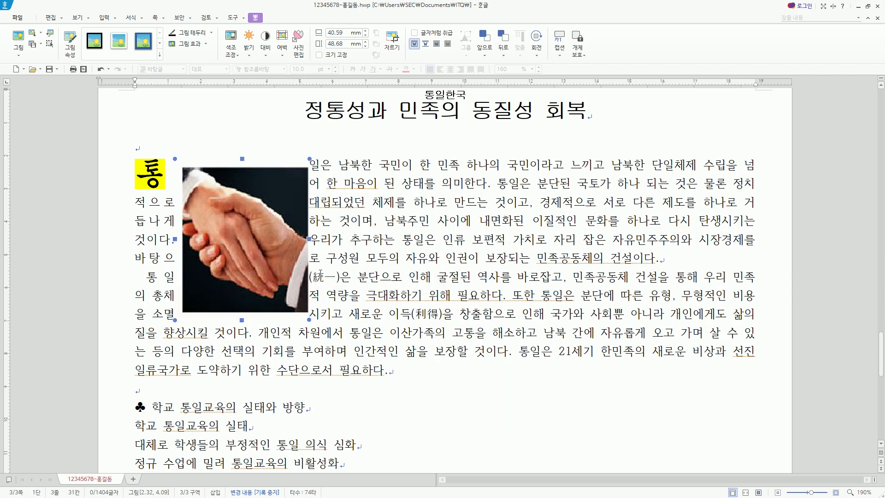
{"action": "left_click_drag", "start_coordinate": [183, 162], "coordinate": [307, 168]}
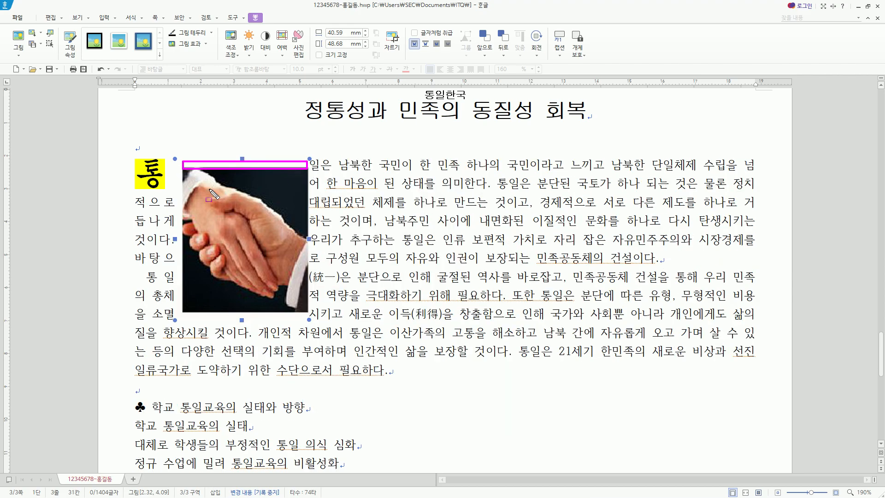
{"action": "left_click", "coordinate": [176, 170]}
{"action": "mouse_move", "coordinate": [179, 191]}
{"action": "left_mouse_down"}
{"action": "mouse_move", "coordinate": [176, 318]}
{"action": "mouse_move", "coordinate": [305, 318]}
{"action": "left_mouse_up"}
{"action": "key", "text": "Escape"}
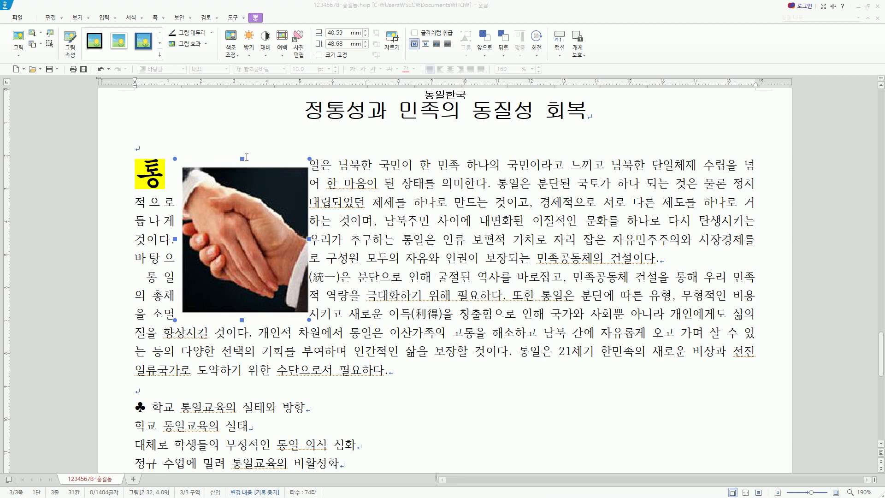
Step: Crop the white margins off the top, left and bottom of the picture, up to the edges of the handshake photo
{"action": "left_click_drag", "start_coordinate": [242, 158], "coordinate": [242, 168]}
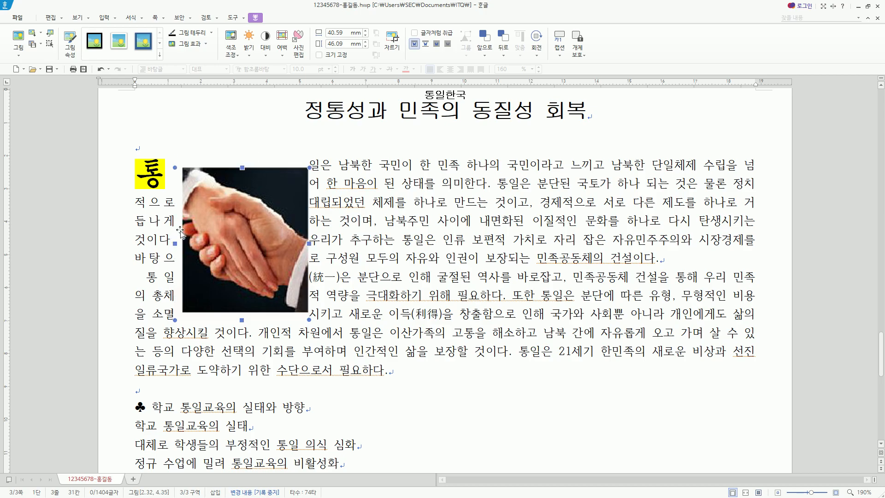
{"action": "left_click_drag", "start_coordinate": [175, 243], "coordinate": [183, 243]}
{"action": "left_click_drag", "start_coordinate": [246, 320], "coordinate": [247, 312]}
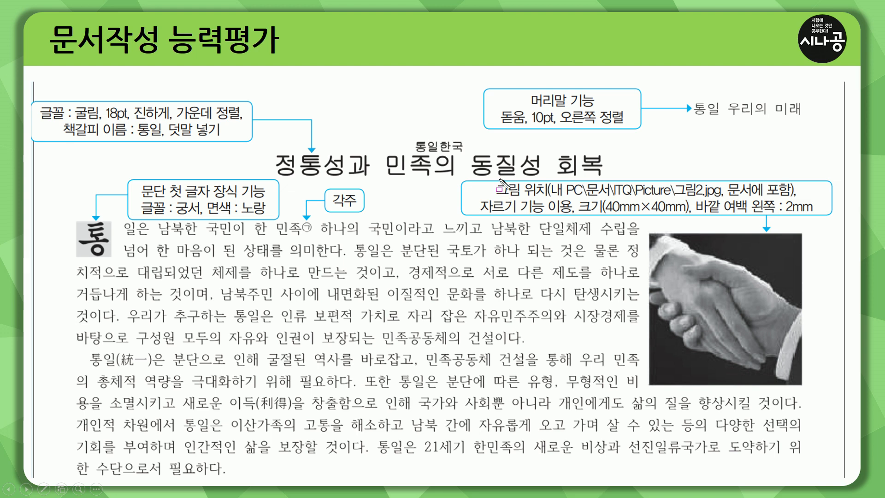
{"action": "mouse_move", "coordinate": [499, 178]}
{"action": "left_mouse_down"}
{"action": "mouse_move", "coordinate": [577, 196]}
{"action": "mouse_move", "coordinate": [799, 197]}
{"action": "left_mouse_up"}
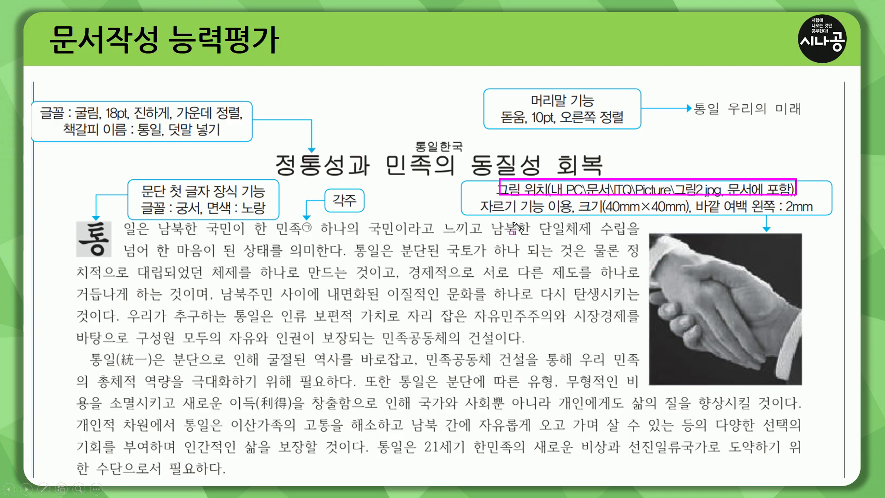
{"action": "left_click_drag", "start_coordinate": [474, 198], "coordinate": [570, 213]}
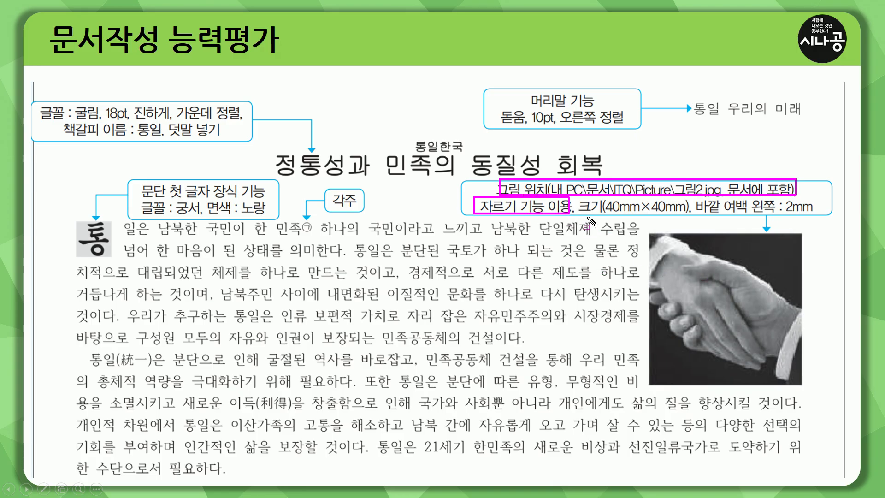
{"action": "left_click_drag", "start_coordinate": [580, 210], "coordinate": [820, 215]}
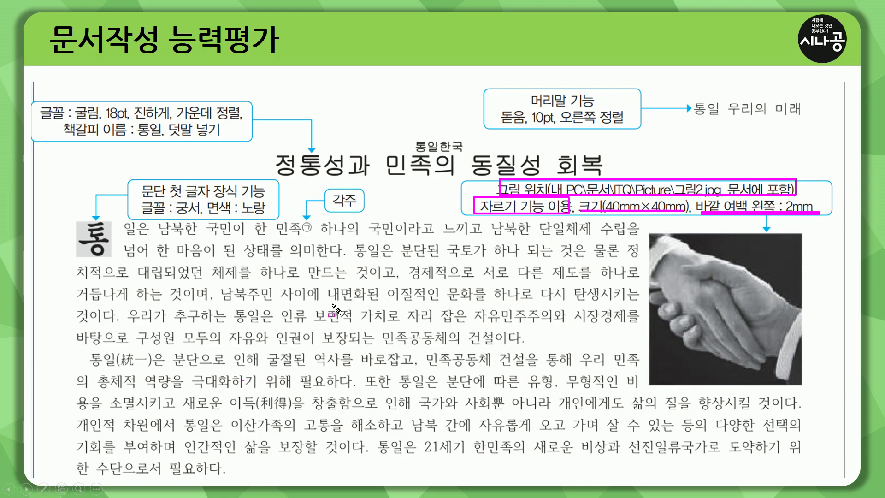
Step: In the word processor, set the handshake picture's size to 40 mm wide by 40 mm high and lock its size
{"action": "key", "text": "alt+Tab"}
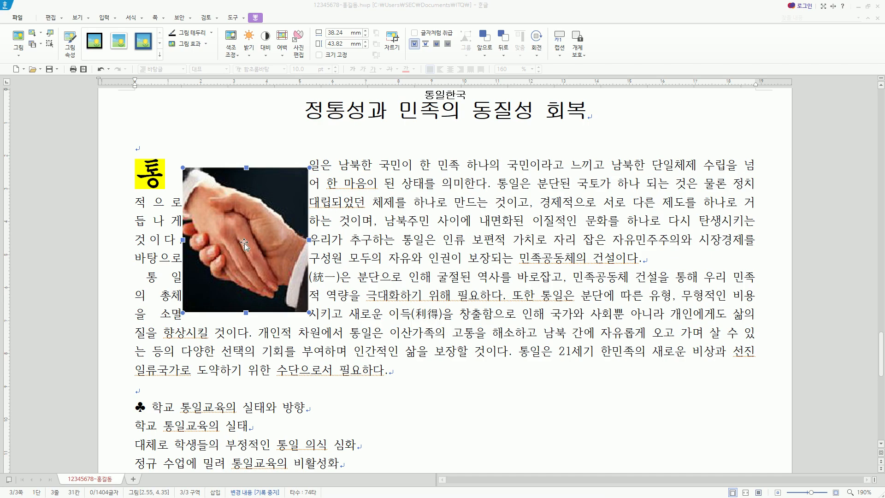
{"action": "double_click", "coordinate": [267, 193]}
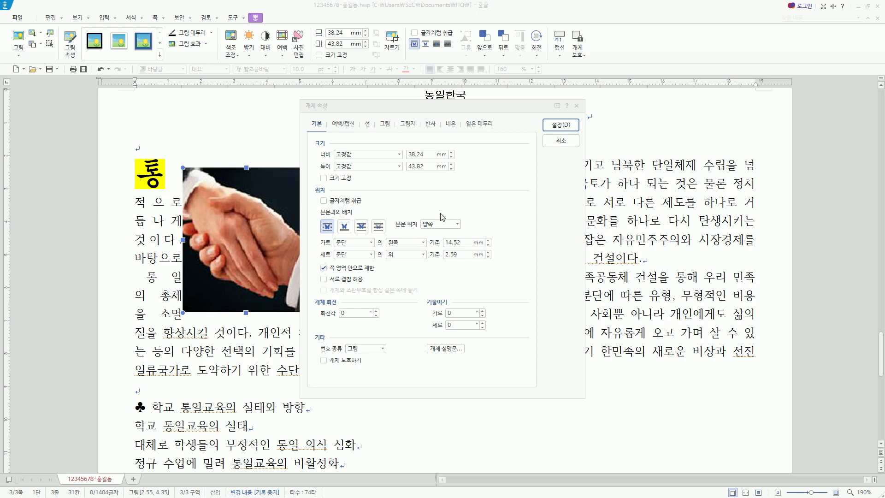
{"action": "double_click", "coordinate": [418, 155]}
{"action": "type", "text": "40"}
{"action": "key", "text": "Tab"}
{"action": "key", "text": "Tab"}
{"action": "type", "text": "4"}
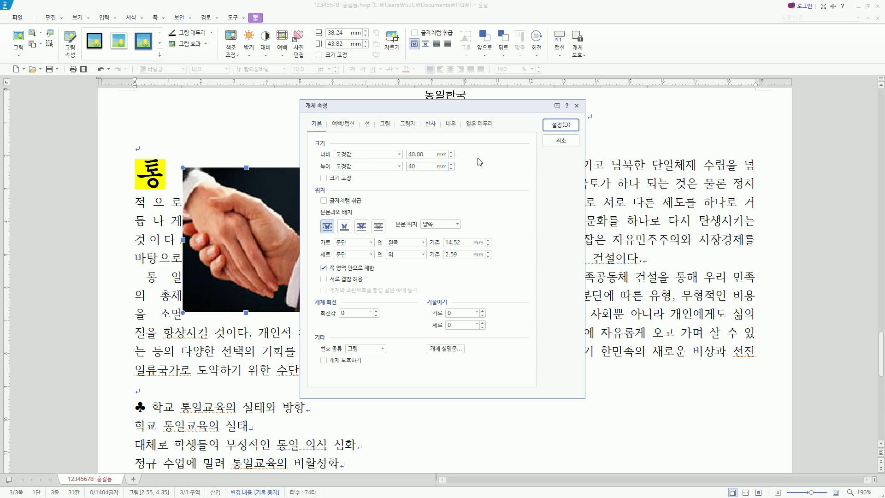
{"action": "type", "text": "0"}
{"action": "left_click", "coordinate": [419, 155]}
{"action": "left_click", "coordinate": [324, 178]}
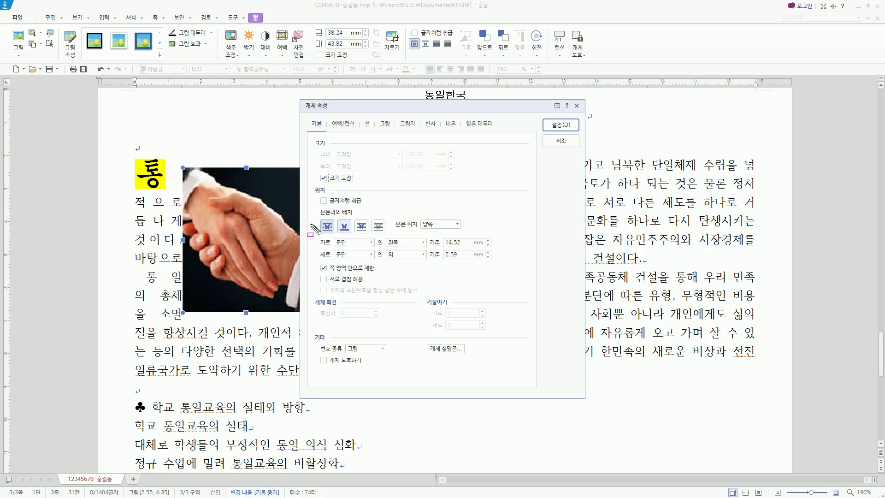
Step: Set the picture's text wrapping to 어울림 and its outer left margin to 2 mm
{"action": "left_click", "coordinate": [327, 226]}
{"action": "left_click", "coordinate": [328, 227]}
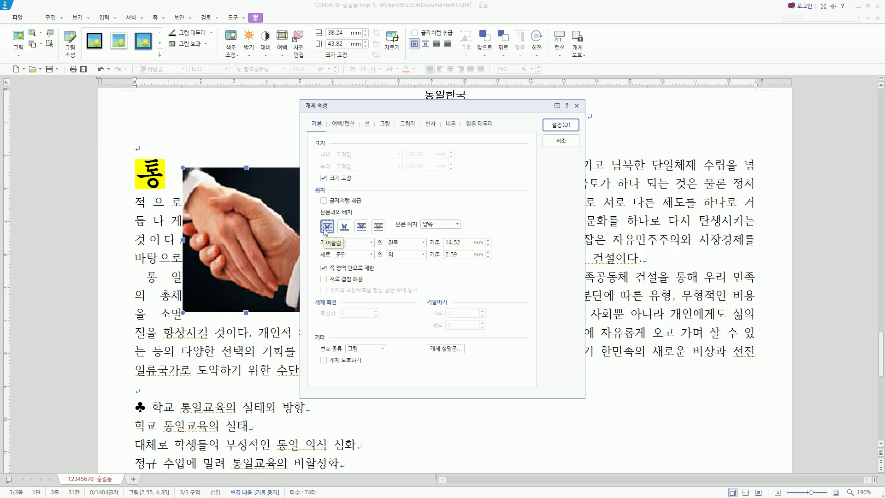
{"action": "left_click_drag", "start_coordinate": [331, 118], "coordinate": [344, 129]}
{"action": "key", "text": "Escape"}
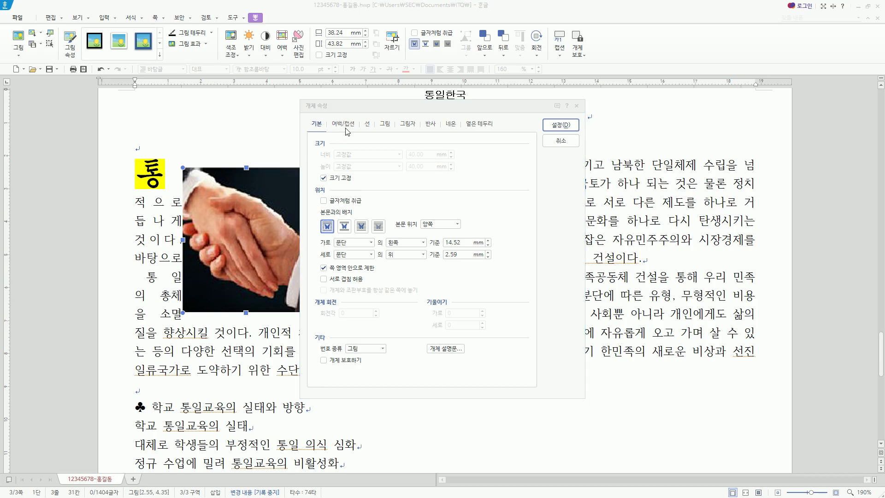
{"action": "left_click", "coordinate": [340, 127]}
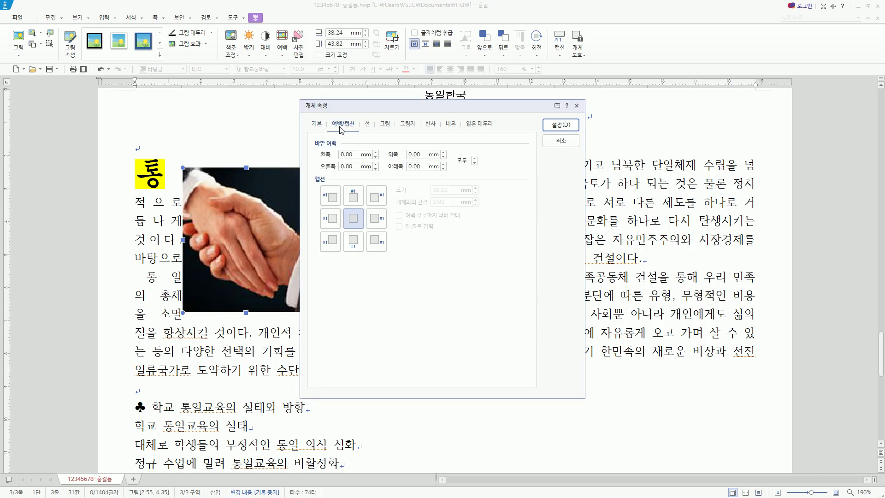
{"action": "key", "text": "ctrl+shift+d"}
{"action": "mouse_move", "coordinate": [314, 138]}
{"action": "left_mouse_down"}
{"action": "mouse_move", "coordinate": [346, 145]}
{"action": "mouse_move", "coordinate": [333, 161]}
{"action": "mouse_move", "coordinate": [314, 155]}
{"action": "left_mouse_up"}
{"action": "key", "text": "Escape"}
{"action": "type", "text": "2"}
{"action": "left_click", "coordinate": [556, 127]}
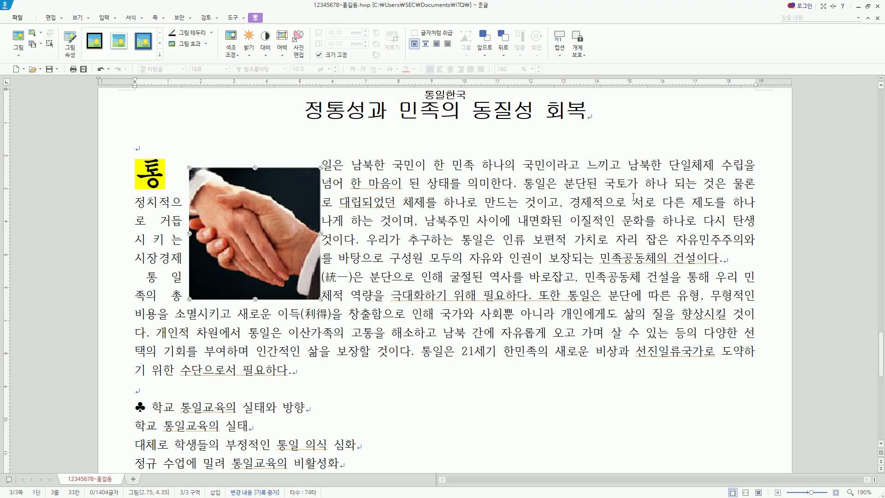
Step: Move the handshake picture to the right end of the body text, level with the paragraph's first line
{"action": "left_click_drag", "start_coordinate": [257, 219], "coordinate": [663, 215]}
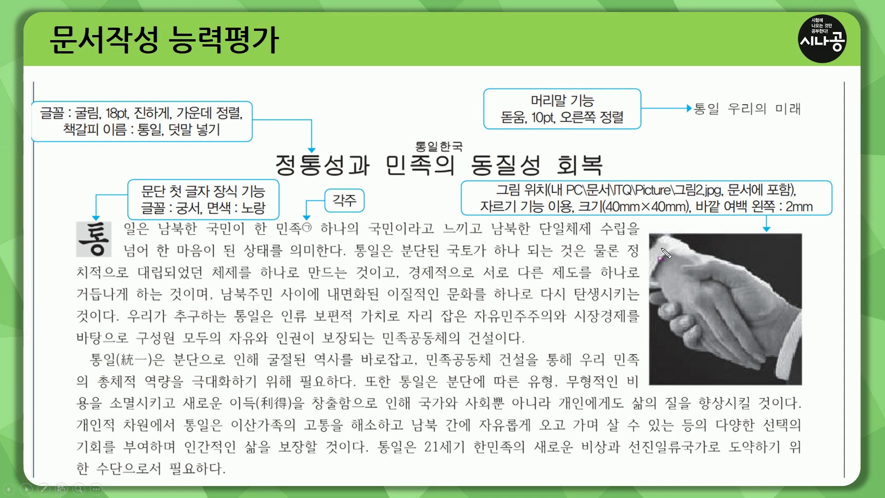
{"action": "mouse_move", "coordinate": [647, 231]}
{"action": "left_mouse_down"}
{"action": "mouse_move", "coordinate": [702, 310]}
{"action": "mouse_move", "coordinate": [808, 384]}
{"action": "left_mouse_up"}
{"action": "left_click_drag", "start_coordinate": [626, 213], "coordinate": [644, 396]}
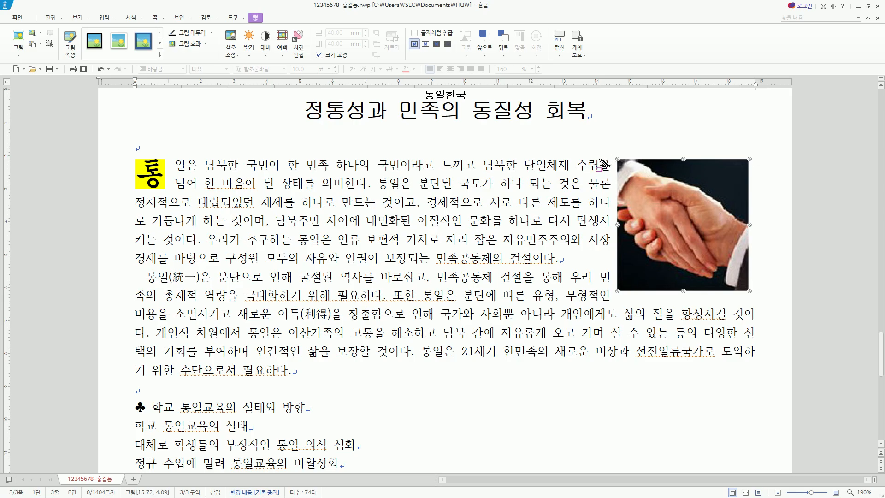
{"action": "mouse_move", "coordinate": [599, 158]}
{"action": "left_mouse_down"}
{"action": "mouse_move", "coordinate": [609, 170]}
{"action": "mouse_move", "coordinate": [613, 300]}
{"action": "left_mouse_up"}
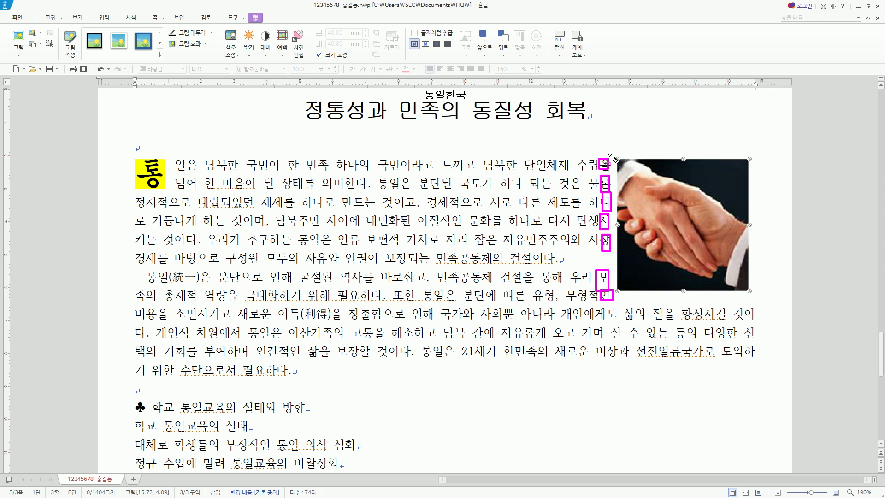
{"action": "key", "text": "Escape"}
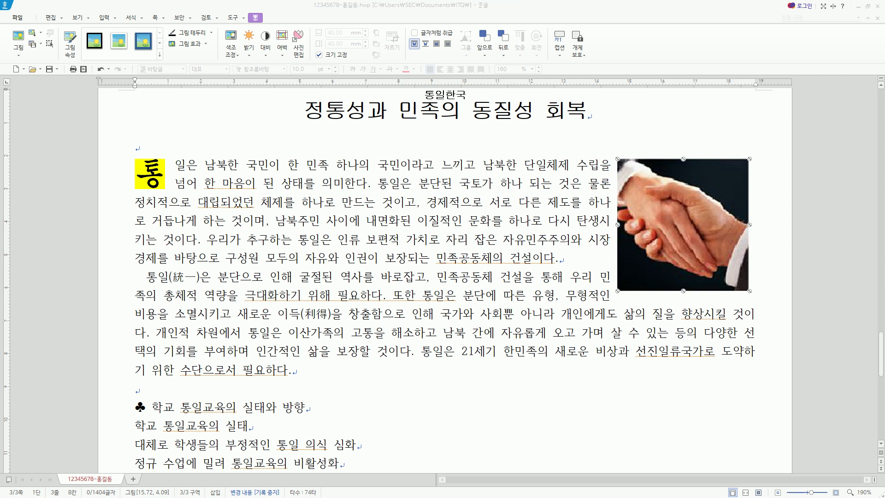
{"action": "key", "text": "alt+Tab"}
{"action": "left_click_drag", "start_coordinate": [299, 181], "coordinate": [361, 233]}
{"action": "left_click_drag", "start_coordinate": [303, 220], "coordinate": [312, 234]}
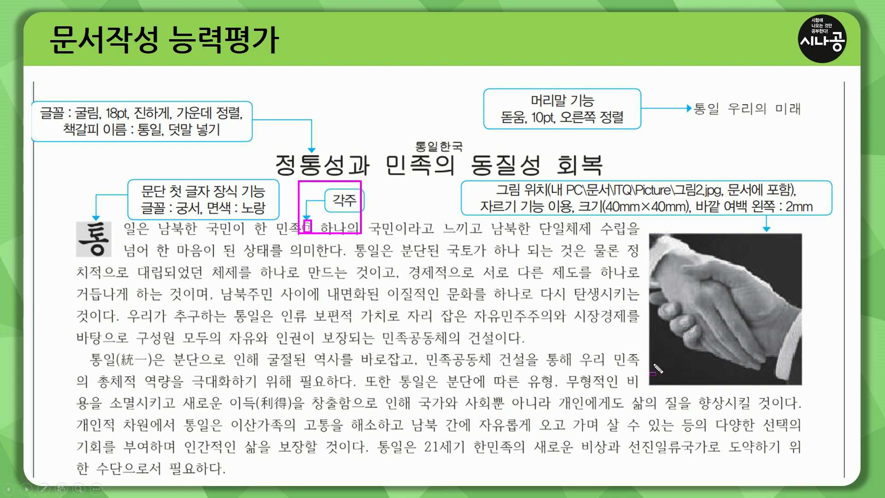
{"action": "mouse_move", "coordinate": [621, 215]}
{"action": "left_mouse_down"}
{"action": "mouse_move", "coordinate": [645, 311]}
{"action": "mouse_move", "coordinate": [646, 388]}
{"action": "left_mouse_up"}
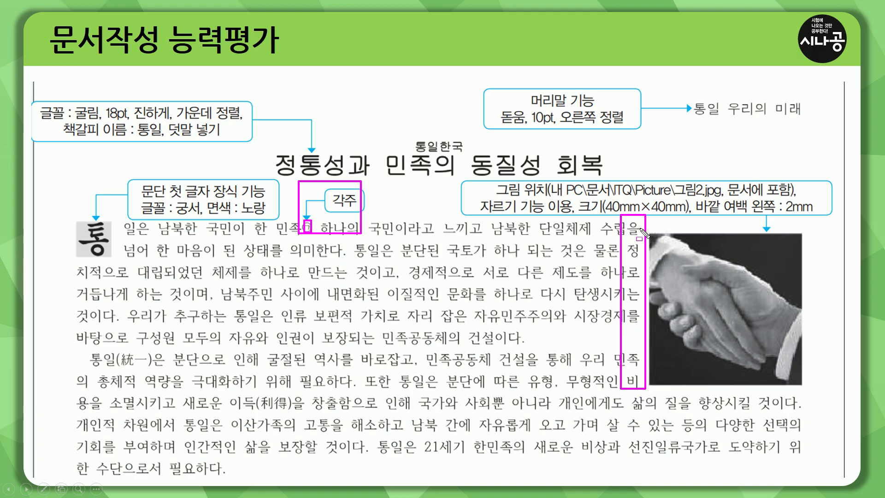
{"action": "left_click_drag", "start_coordinate": [686, 328], "coordinate": [690, 332]}
{"action": "key", "text": "e"}
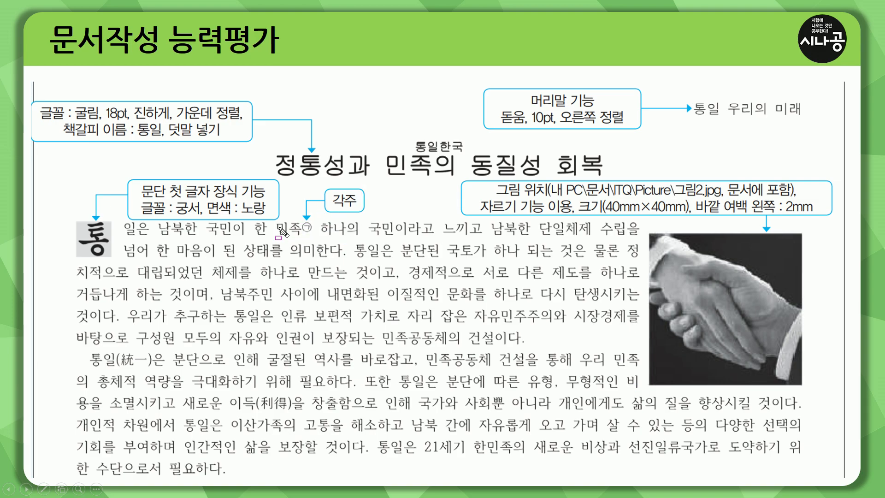
{"action": "left_click_drag", "start_coordinate": [279, 236], "coordinate": [316, 237]}
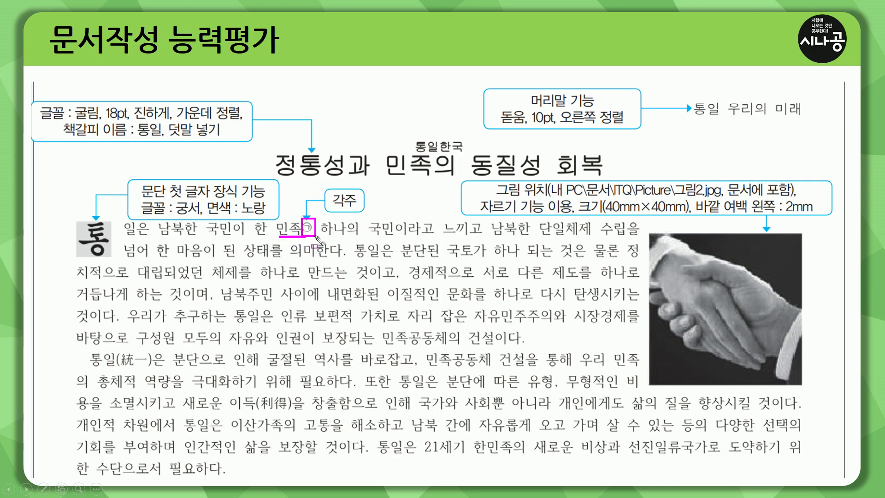
{"action": "left_click_drag", "start_coordinate": [326, 209], "coordinate": [362, 210]}
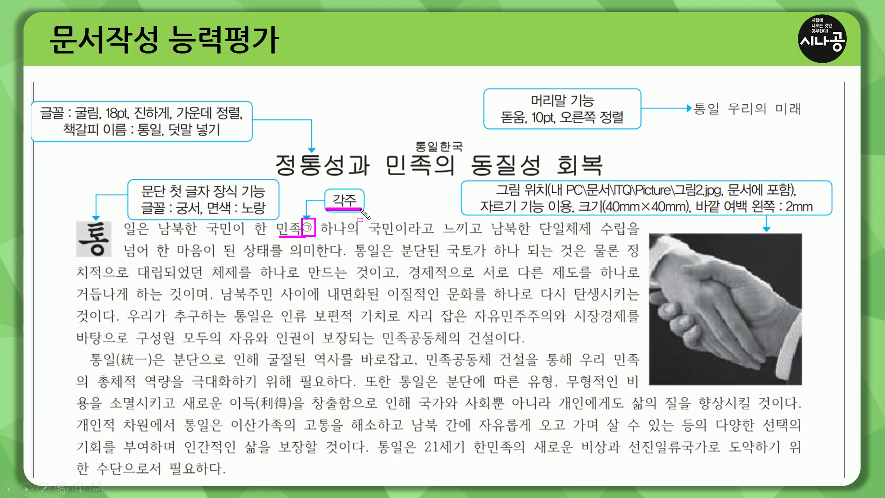
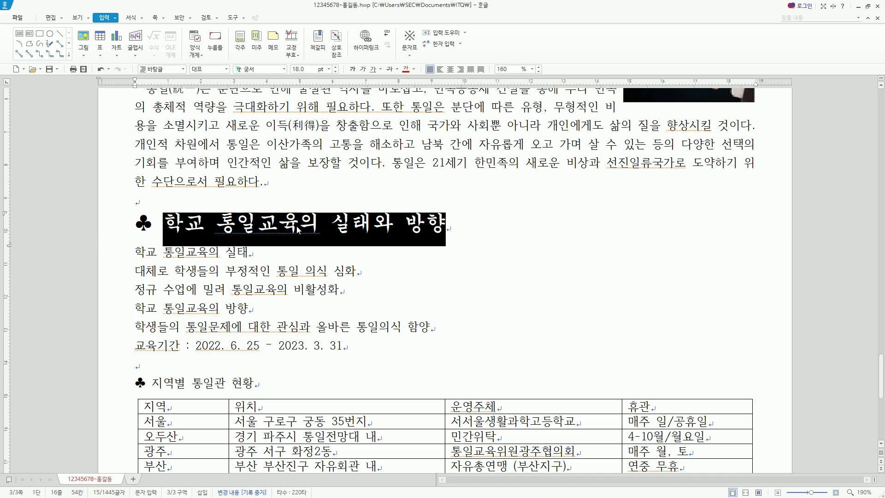
Step: Format the heading text "학교 통일교육의 실태와 방향", without the club symbol, with white font colour and red shading
{"action": "left_click", "coordinate": [200, 226]}
{"action": "left_click_drag", "start_coordinate": [157, 224], "coordinate": [481, 246]}
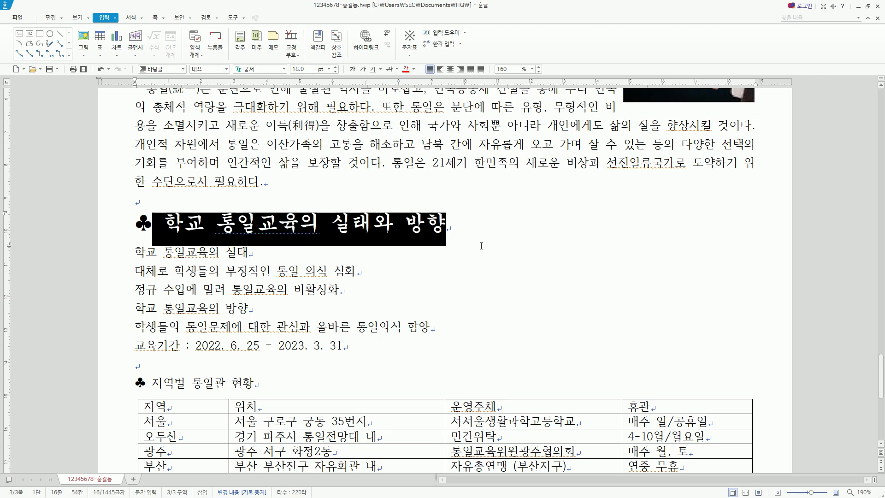
{"action": "left_click_drag", "start_coordinate": [162, 225], "coordinate": [441, 232]}
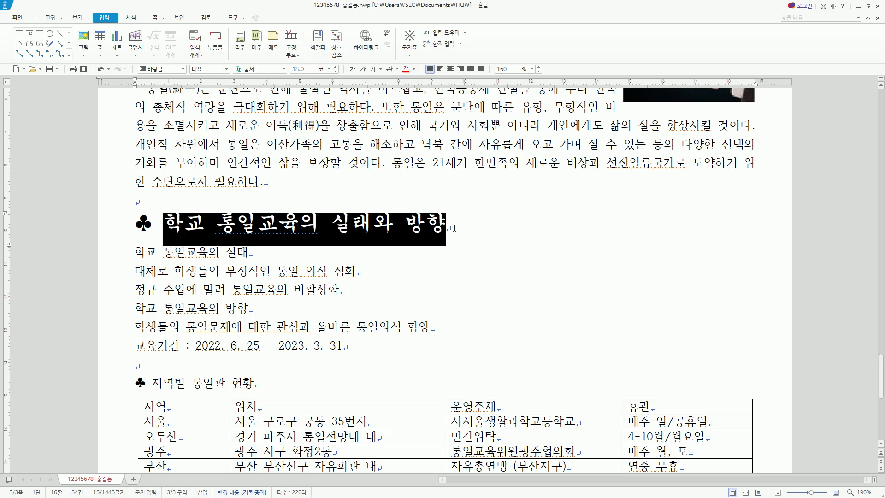
{"action": "key", "text": "alt+l"}
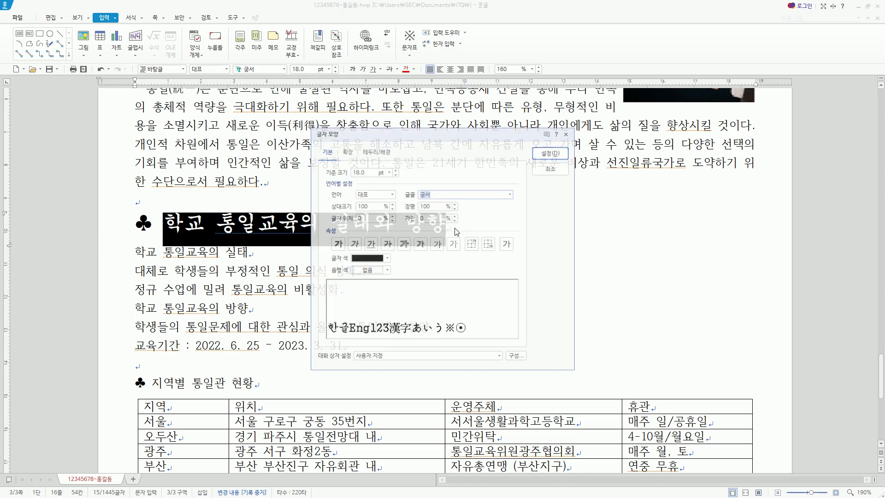
{"action": "left_click", "coordinate": [387, 259]}
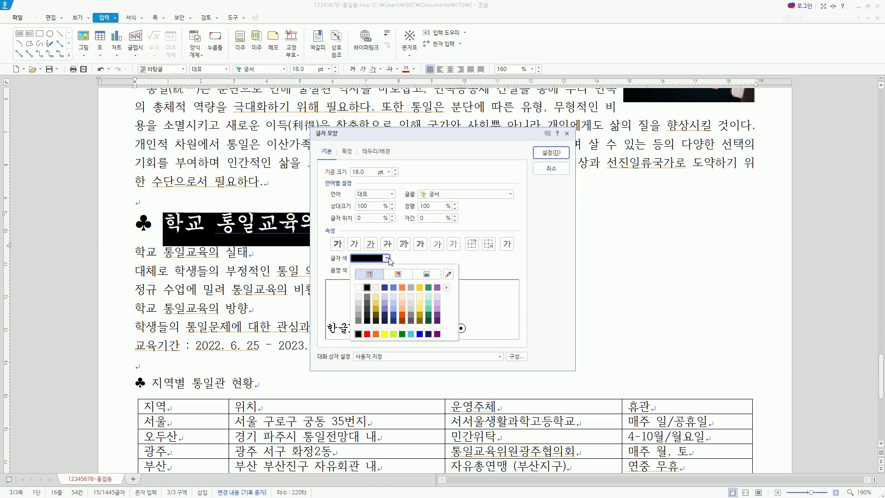
{"action": "left_click", "coordinate": [359, 287]}
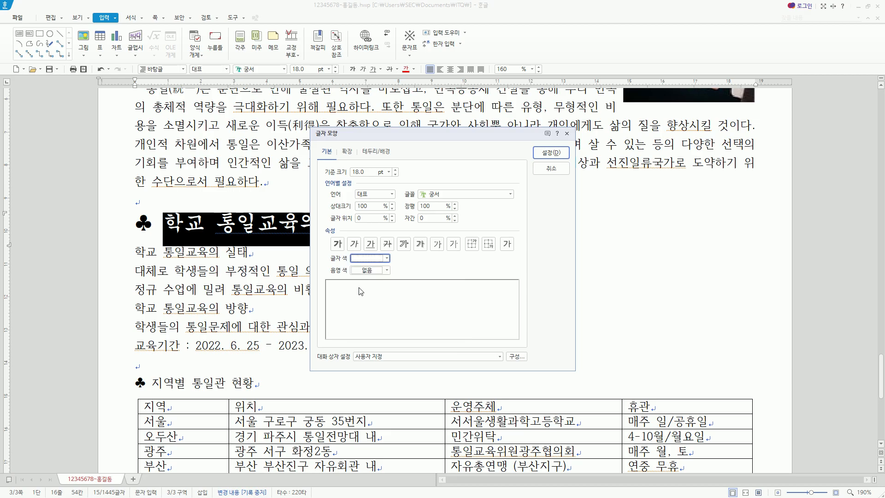
{"action": "left_click", "coordinate": [388, 271]}
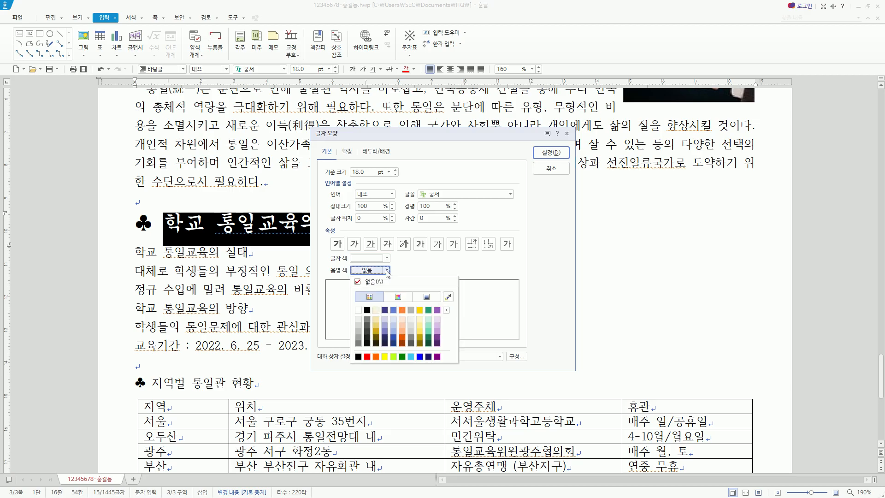
{"action": "left_click", "coordinate": [368, 357]}
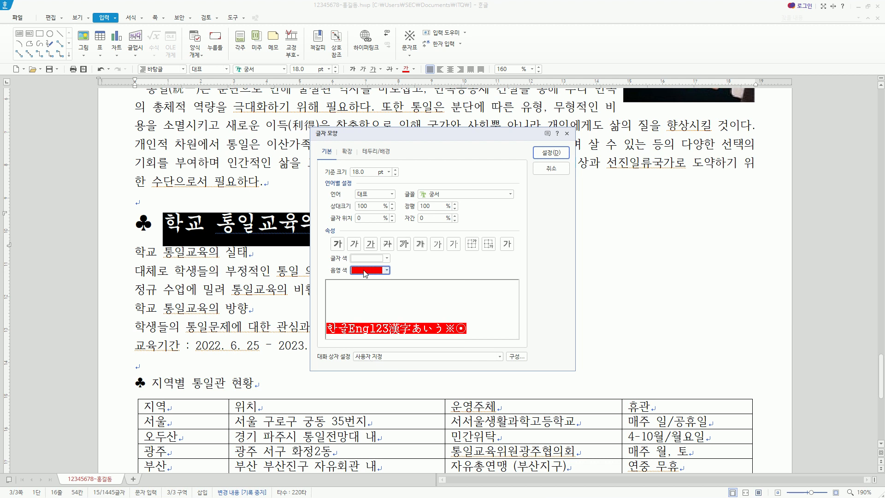
{"action": "left_click", "coordinate": [543, 156]}
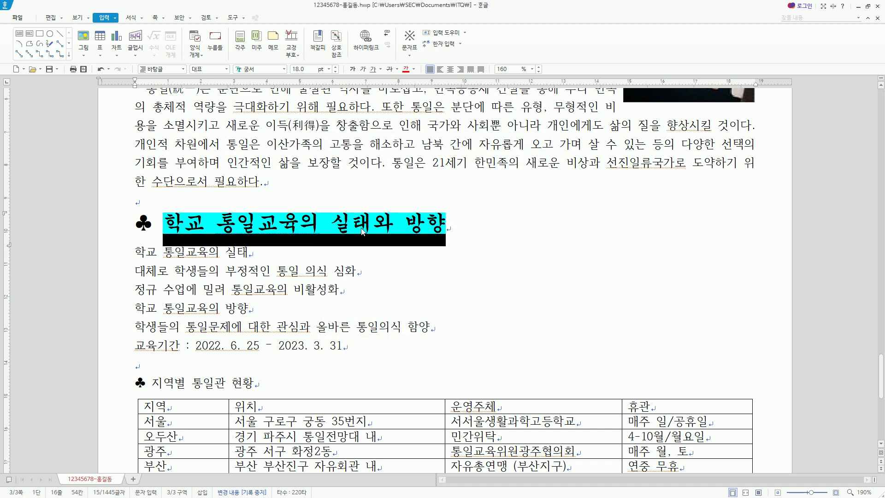
{"action": "left_click", "coordinate": [345, 271]}
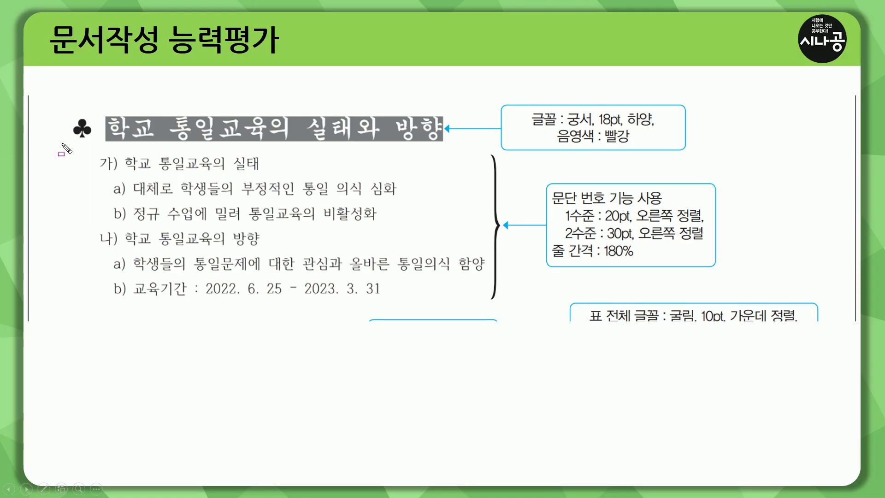
{"action": "mouse_move", "coordinate": [61, 146]}
{"action": "left_mouse_down"}
{"action": "mouse_move", "coordinate": [317, 170]}
{"action": "mouse_move", "coordinate": [641, 134]}
{"action": "mouse_move", "coordinate": [691, 148]}
{"action": "left_mouse_up"}
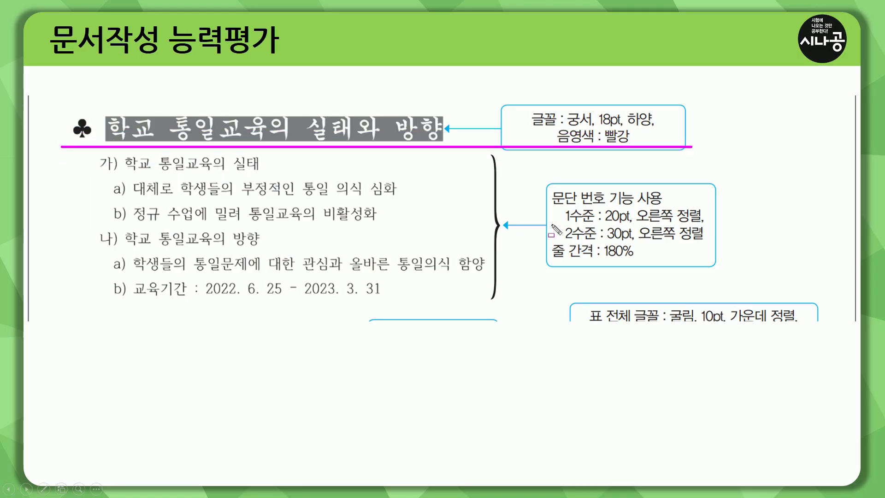
{"action": "mouse_move", "coordinate": [89, 149]}
{"action": "left_mouse_down"}
{"action": "mouse_move", "coordinate": [291, 298]}
{"action": "mouse_move", "coordinate": [487, 307]}
{"action": "left_mouse_up"}
{"action": "mouse_move", "coordinate": [551, 186]}
{"action": "left_mouse_down"}
{"action": "mouse_move", "coordinate": [629, 210]}
{"action": "mouse_move", "coordinate": [676, 210]}
{"action": "left_mouse_up"}
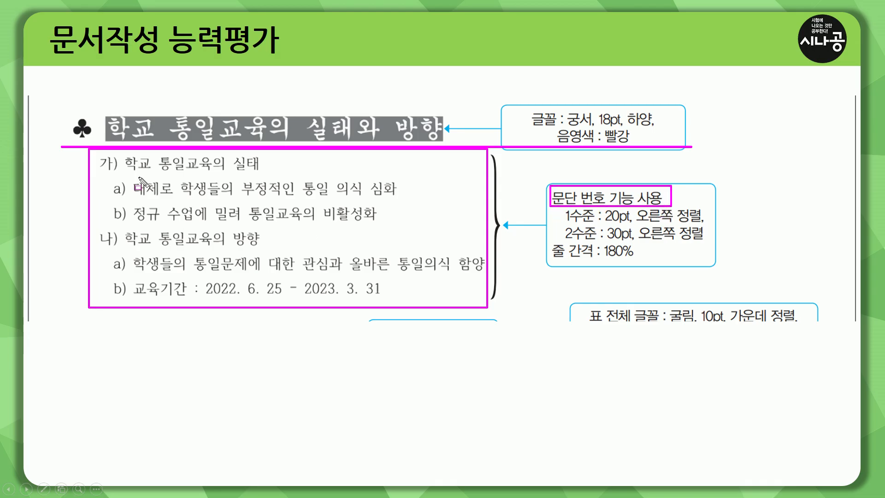
{"action": "left_click_drag", "start_coordinate": [95, 156], "coordinate": [113, 175]}
{"action": "left_click_drag", "start_coordinate": [98, 224], "coordinate": [112, 244]}
{"action": "left_click_drag", "start_coordinate": [113, 180], "coordinate": [126, 212]}
{"action": "left_click_drag", "start_coordinate": [118, 256], "coordinate": [128, 298]}
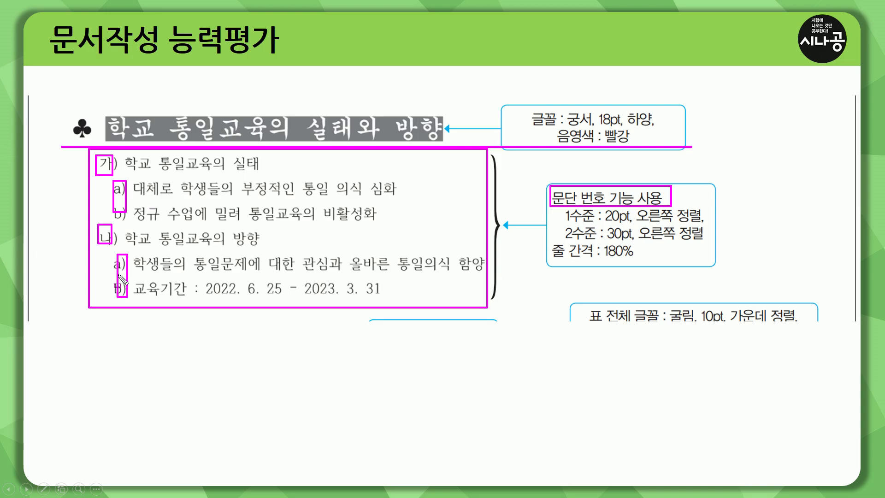
{"action": "mouse_move", "coordinate": [562, 223]}
{"action": "left_mouse_down"}
{"action": "mouse_move", "coordinate": [594, 223]}
{"action": "mouse_move", "coordinate": [597, 240]}
{"action": "left_mouse_up"}
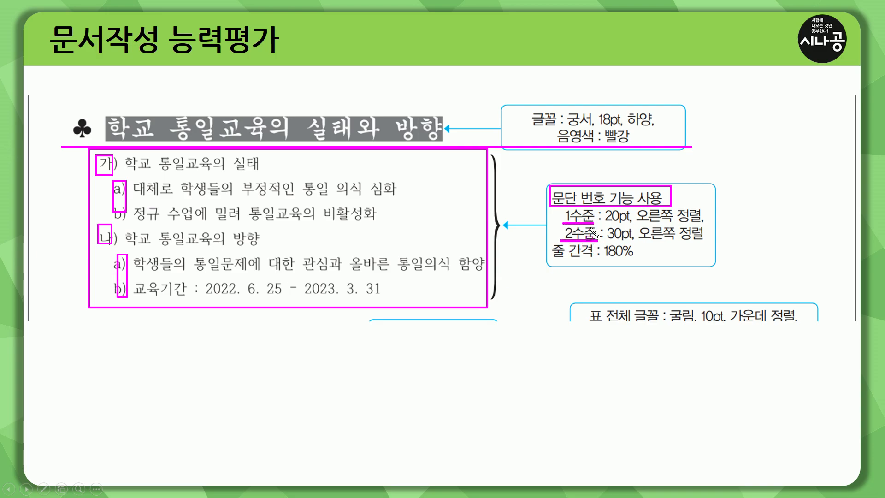
{"action": "left_click_drag", "start_coordinate": [600, 208], "coordinate": [715, 249]}
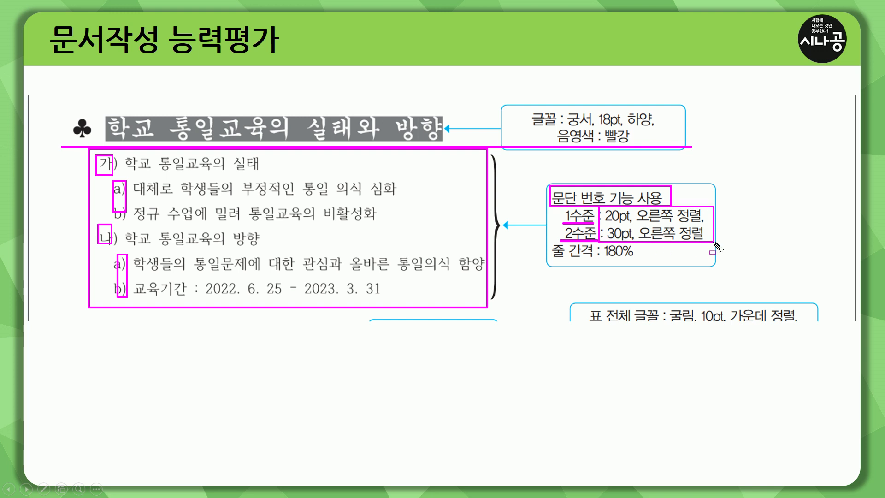
{"action": "left_click_drag", "start_coordinate": [551, 262], "coordinate": [641, 261]}
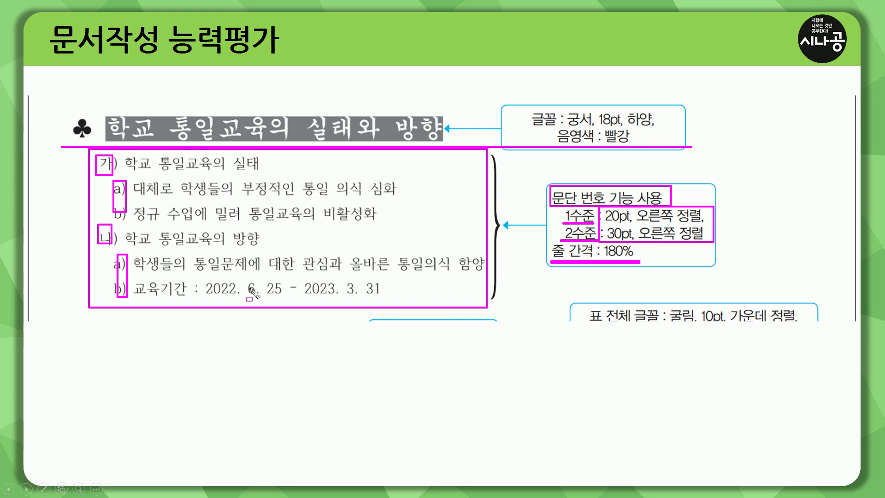
{"action": "key", "text": "e"}
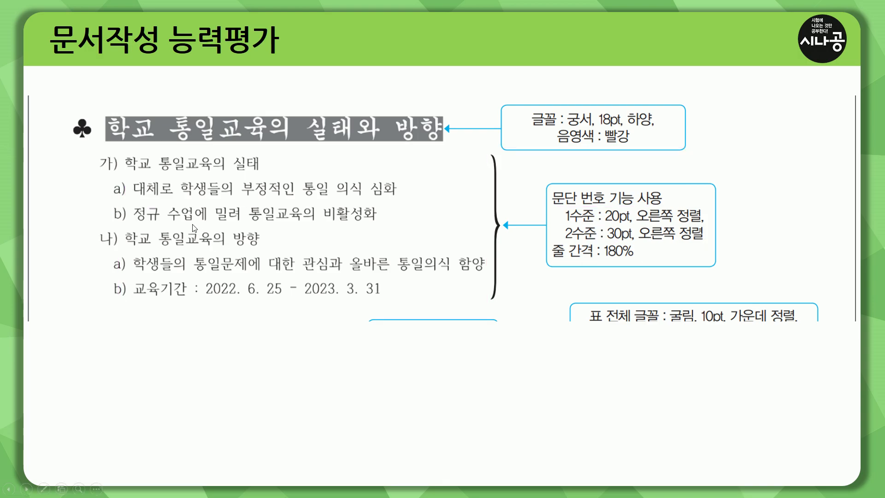
Step: Switch to the word processor and select the six lines from "학교 통일교육의 실태" through the "교육기간" line below the red-shaded heading
{"action": "key", "text": "alt+Tab"}
{"action": "left_click_drag", "start_coordinate": [136, 252], "coordinate": [384, 345]}
{"action": "key", "text": "ctrl+k"}
{"action": "key", "text": "n"}
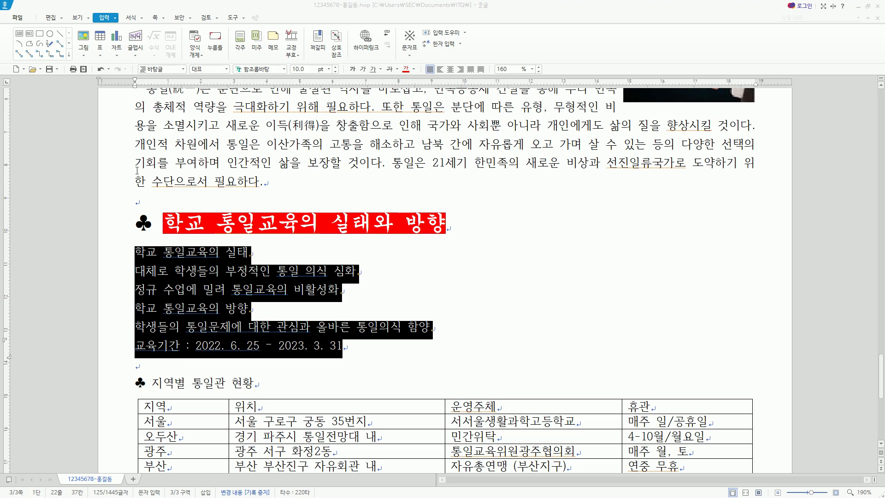
{"action": "left_click", "coordinate": [130, 18]}
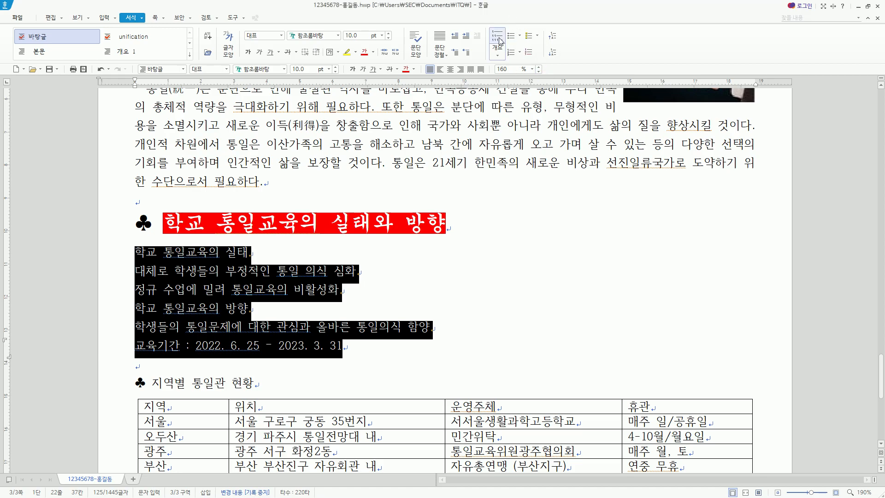
{"action": "left_click", "coordinate": [520, 52]}
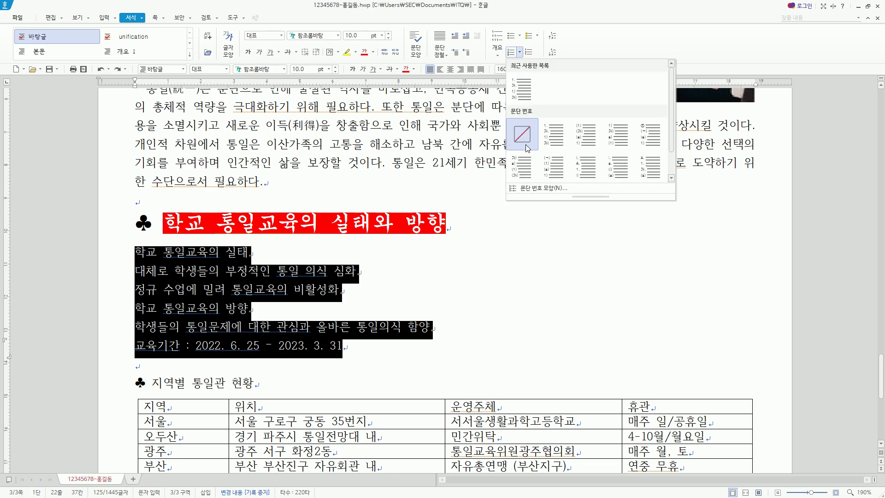
{"action": "left_click", "coordinate": [545, 189]}
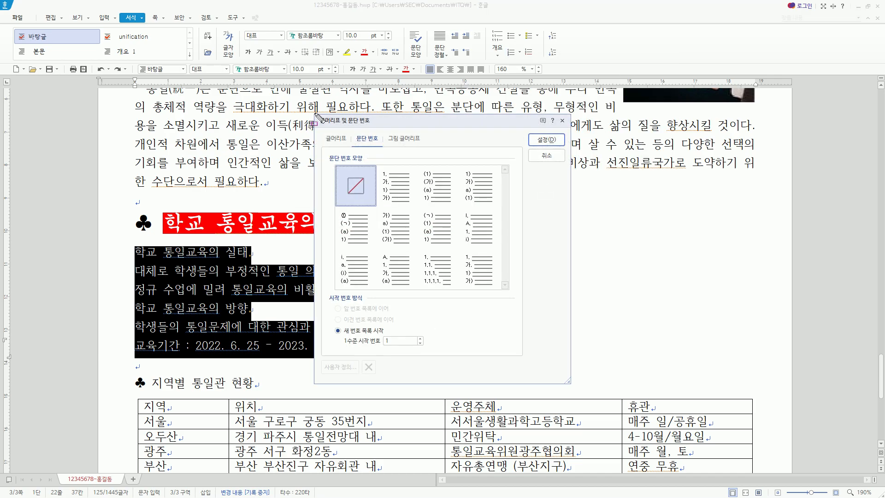
{"action": "left_click_drag", "start_coordinate": [317, 117], "coordinate": [570, 384]}
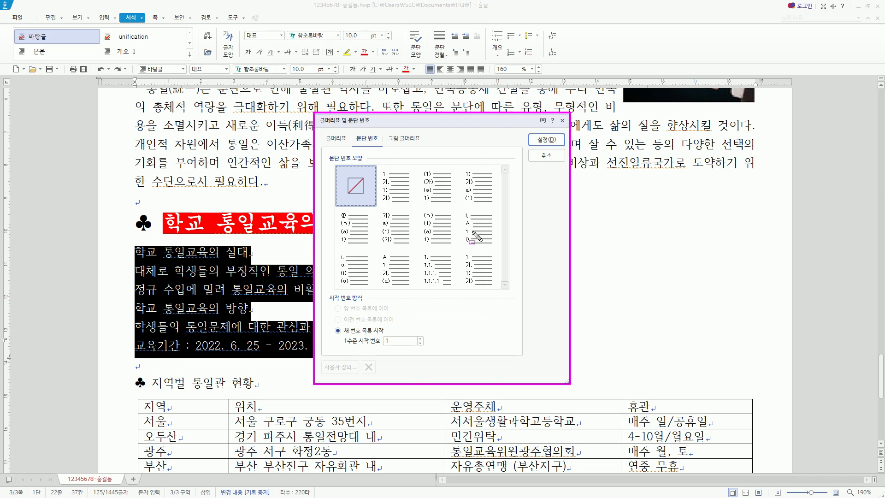
{"action": "key", "text": "Escape"}
{"action": "left_click", "coordinate": [548, 156]}
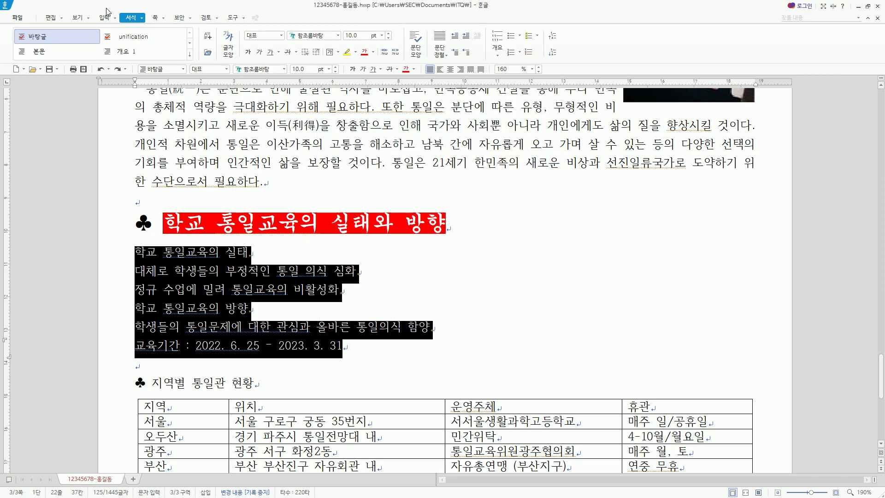
{"action": "left_click_drag", "start_coordinate": [121, 7], "coordinate": [140, 28]}
{"action": "key", "text": "Escape"}
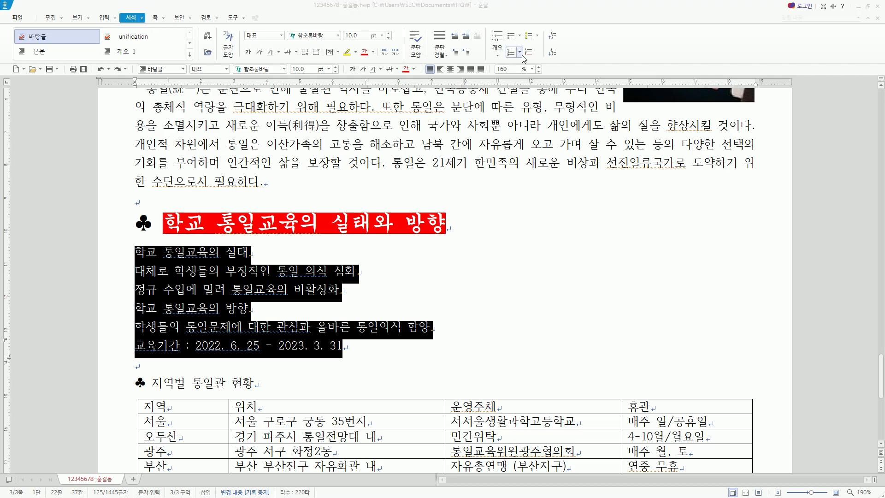
Step: Choose the paragraph number shape 가) a) (1) (가) for the six selected lines
{"action": "left_click", "coordinate": [520, 52]}
{"action": "left_click_drag", "start_coordinate": [506, 45], "coordinate": [525, 62]}
{"action": "mouse_move", "coordinate": [507, 182]}
{"action": "left_mouse_down"}
{"action": "mouse_move", "coordinate": [519, 192]}
{"action": "mouse_move", "coordinate": [582, 195]}
{"action": "left_mouse_up"}
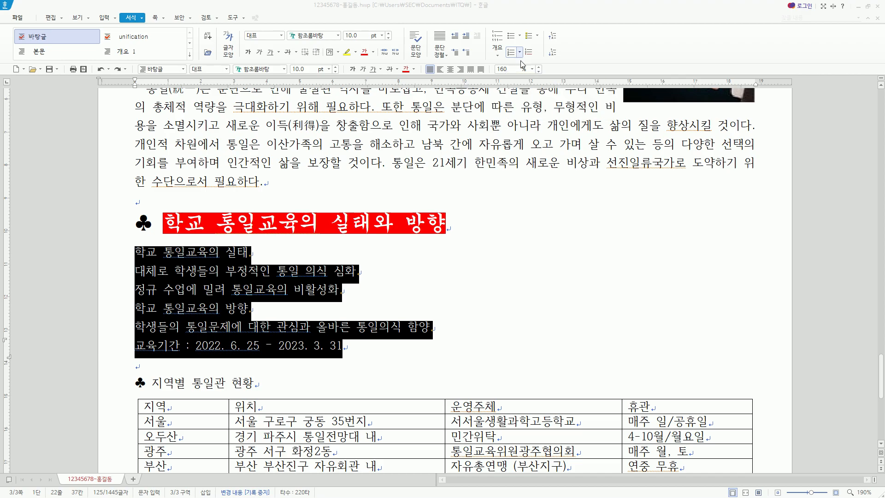
{"action": "left_click", "coordinate": [520, 52]}
{"action": "left_click", "coordinate": [531, 188]}
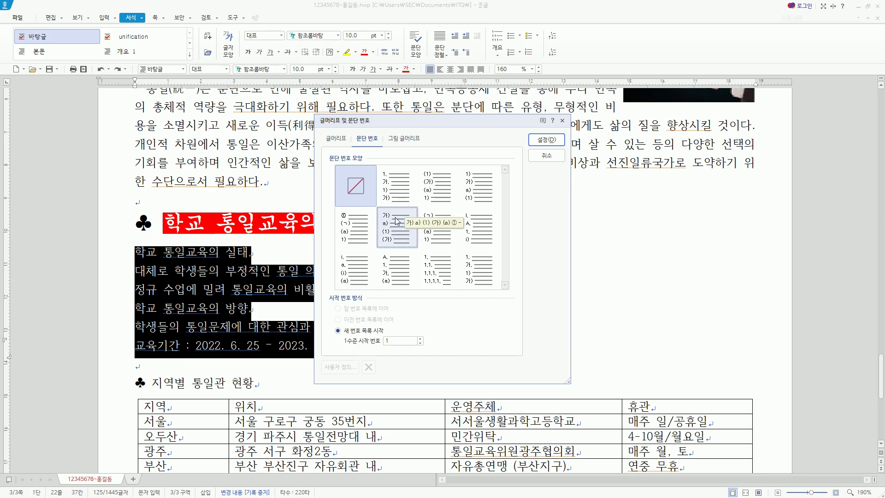
{"action": "mouse_move", "coordinate": [376, 207]}
{"action": "left_mouse_down"}
{"action": "mouse_move", "coordinate": [399, 256]}
{"action": "mouse_move", "coordinate": [418, 253]}
{"action": "left_mouse_up"}
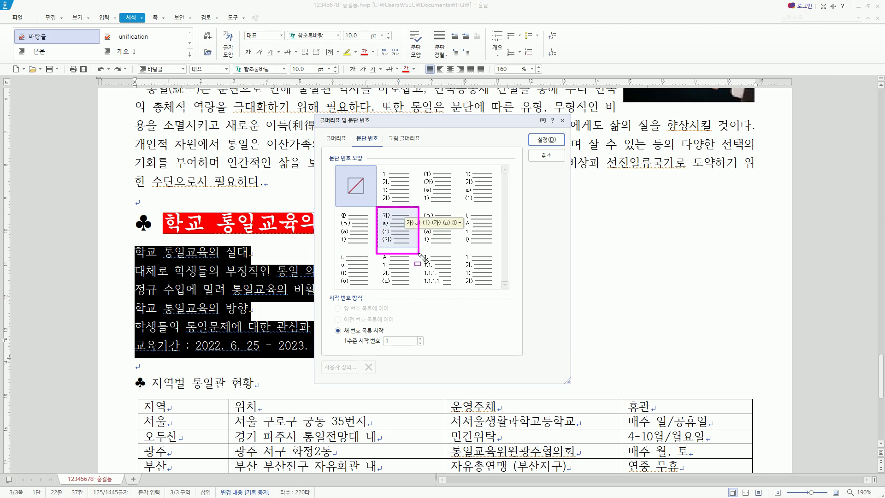
{"action": "left_click", "coordinate": [403, 236]}
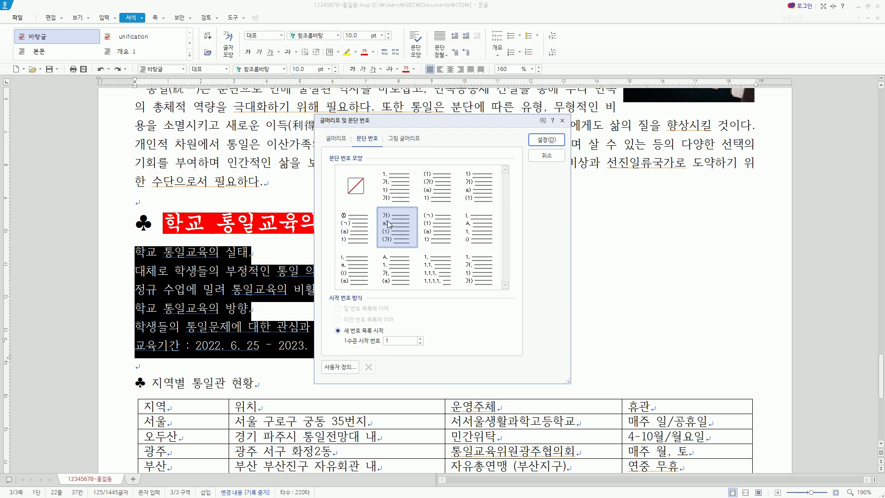
Step: Customise level 1 (1 수준) of the number shape with a width adjustment of 20 pt and alignment 오른쪽
{"action": "left_click", "coordinate": [338, 371]}
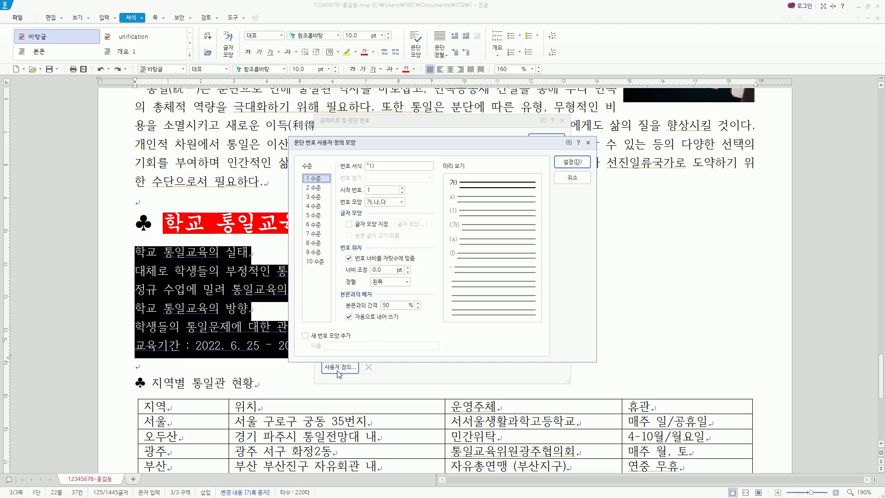
{"action": "mouse_move", "coordinate": [287, 136]}
{"action": "left_mouse_down"}
{"action": "mouse_move", "coordinate": [364, 152]}
{"action": "mouse_move", "coordinate": [482, 267]}
{"action": "mouse_move", "coordinate": [629, 371]}
{"action": "mouse_move", "coordinate": [598, 364]}
{"action": "left_mouse_up"}
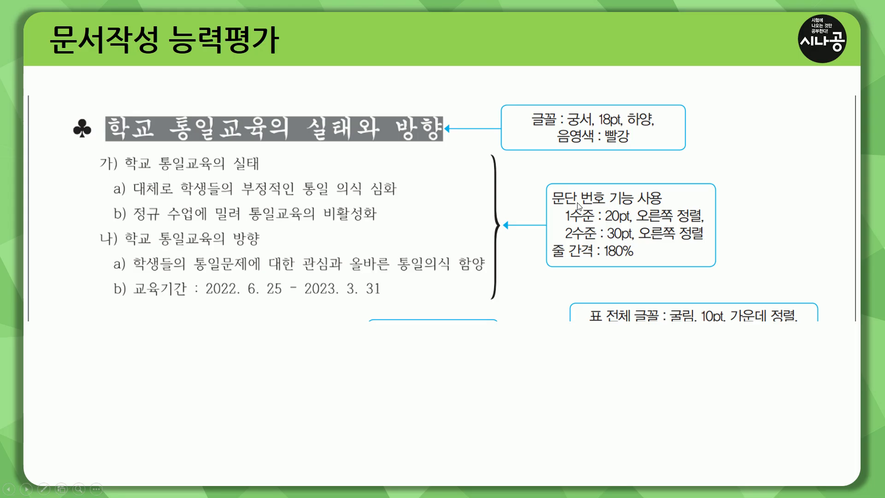
{"action": "mouse_move", "coordinate": [556, 206]}
{"action": "left_mouse_down"}
{"action": "mouse_move", "coordinate": [574, 220]}
{"action": "mouse_move", "coordinate": [709, 223]}
{"action": "left_mouse_up"}
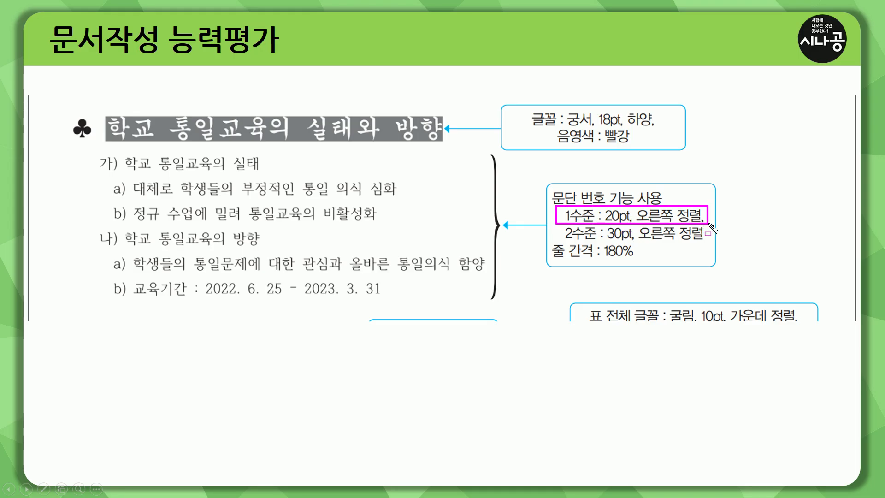
{"action": "left_click_drag", "start_coordinate": [555, 225], "coordinate": [709, 243]}
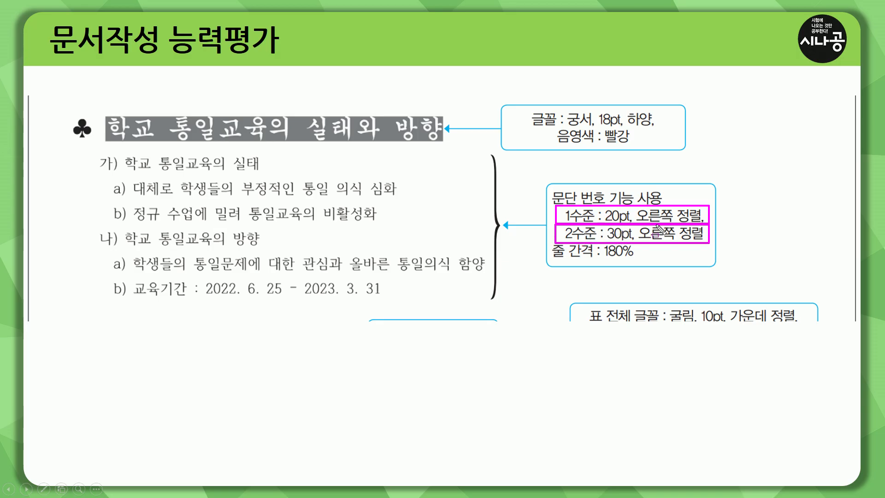
{"action": "key", "text": "Escape"}
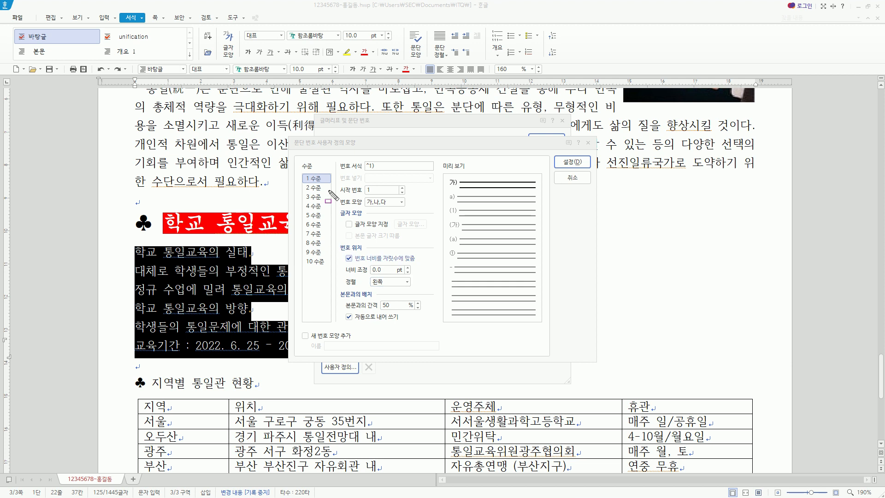
{"action": "left_click_drag", "start_coordinate": [300, 173], "coordinate": [332, 184]}
{"action": "mouse_move", "coordinate": [342, 263]}
{"action": "left_mouse_down"}
{"action": "mouse_move", "coordinate": [364, 284]}
{"action": "mouse_move", "coordinate": [419, 290]}
{"action": "left_mouse_up"}
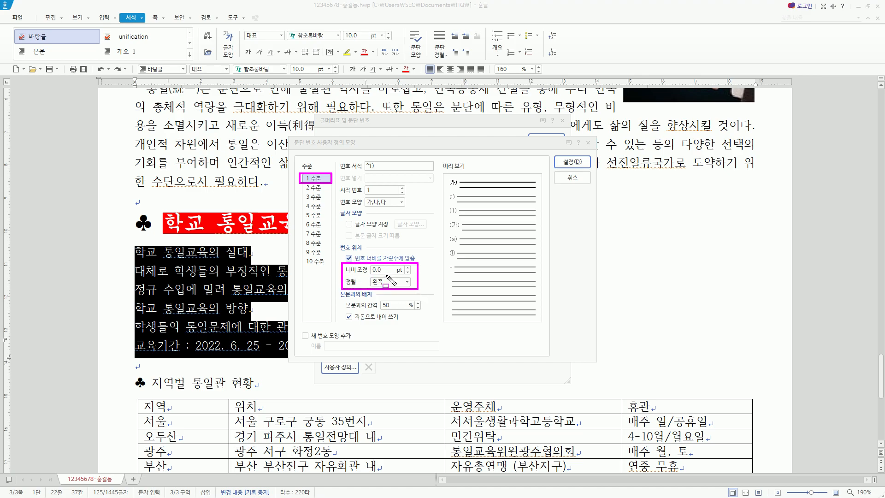
{"action": "key", "text": "Escape"}
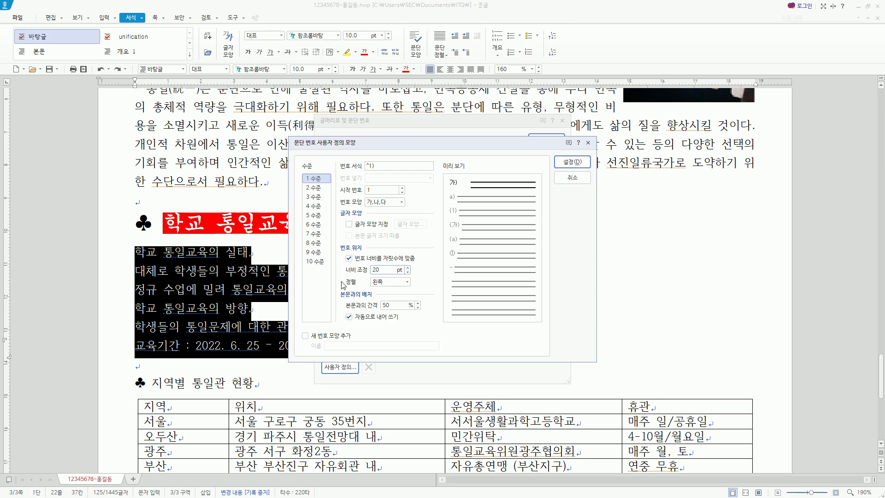
{"action": "left_click", "coordinate": [408, 282]}
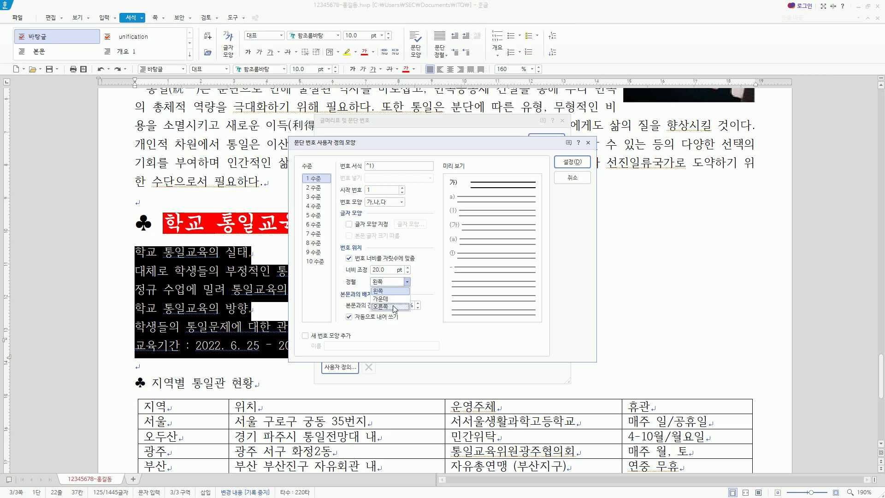
{"action": "left_click", "coordinate": [395, 307]}
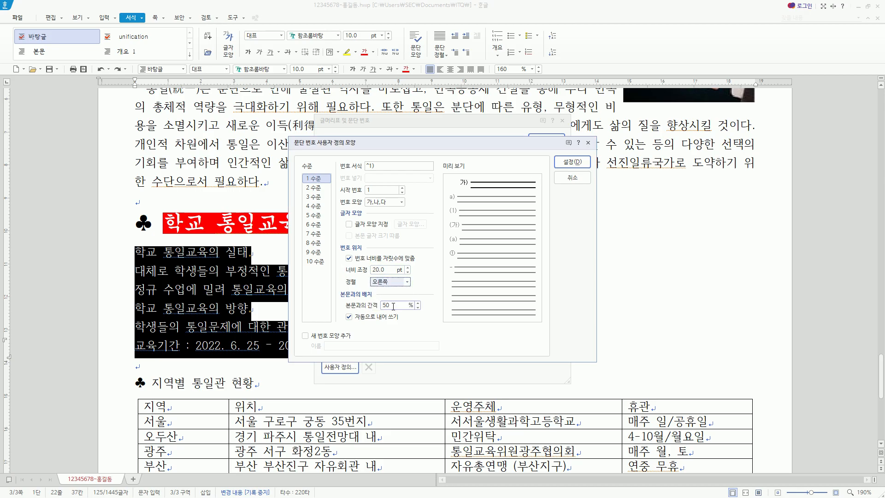
Step: Set level 2 (2 수준) of the number shape to a width adjustment of 30 pt and alignment 오른쪽
{"action": "left_click", "coordinate": [312, 188]}
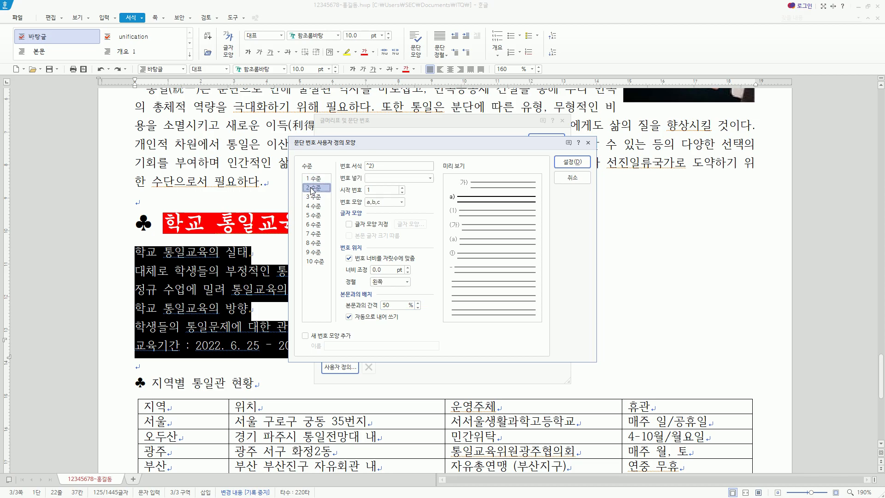
{"action": "left_click_drag", "start_coordinate": [387, 270], "coordinate": [336, 266]}
{"action": "type", "text": "30"}
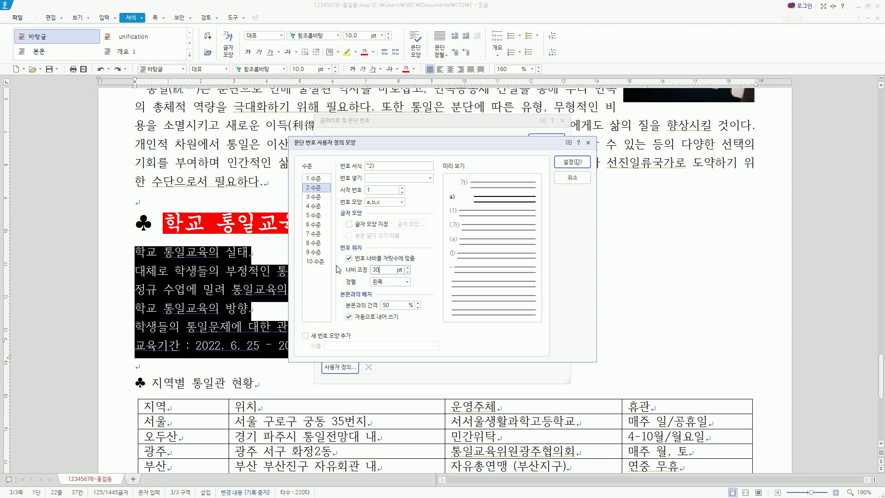
{"action": "left_click", "coordinate": [407, 282]}
{"action": "left_click", "coordinate": [392, 306]}
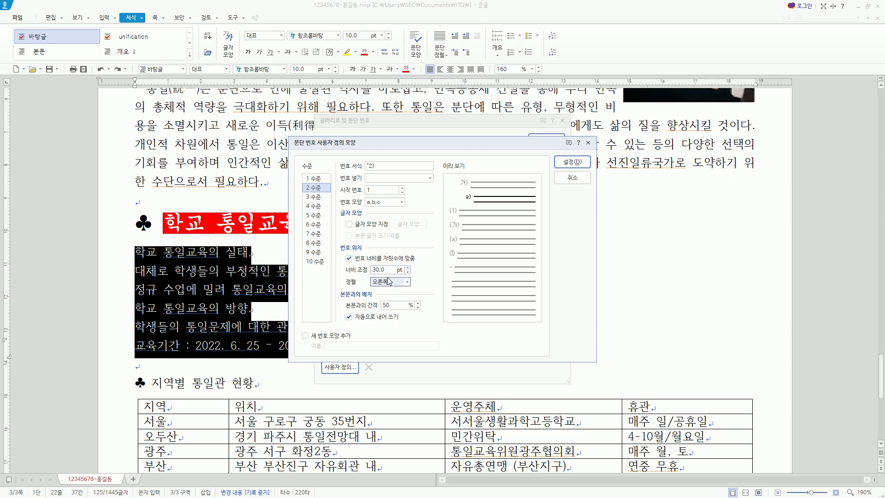
Step: Check the preview, the start number and the number style of levels 1 and 2 in the custom number shape settings
{"action": "left_click_drag", "start_coordinate": [299, 169], "coordinate": [336, 194]}
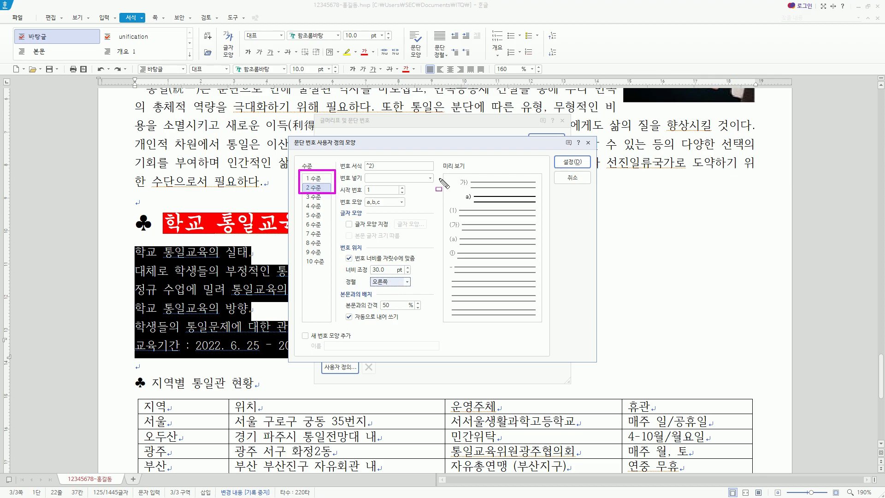
{"action": "mouse_move", "coordinate": [442, 173]}
{"action": "left_mouse_down"}
{"action": "mouse_move", "coordinate": [500, 208]}
{"action": "mouse_move", "coordinate": [545, 209]}
{"action": "left_mouse_up"}
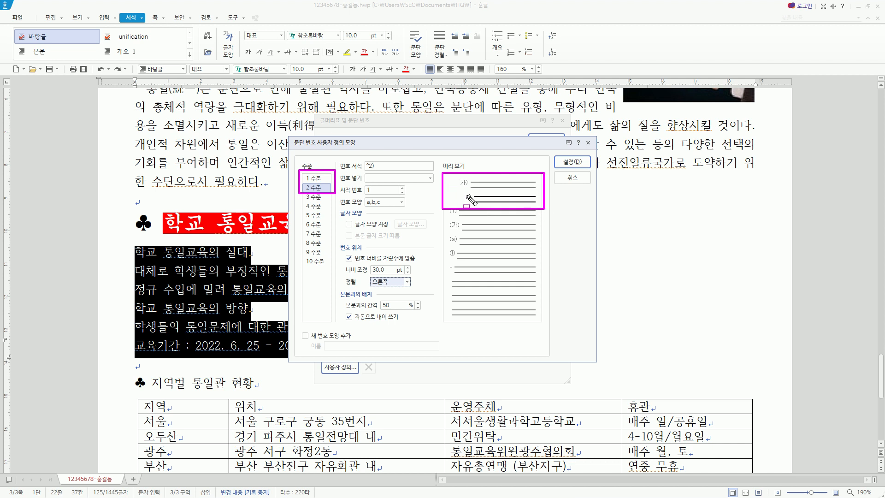
{"action": "key", "text": "Escape"}
{"action": "left_click", "coordinate": [317, 178]}
{"action": "key", "text": "ctrl+2"}
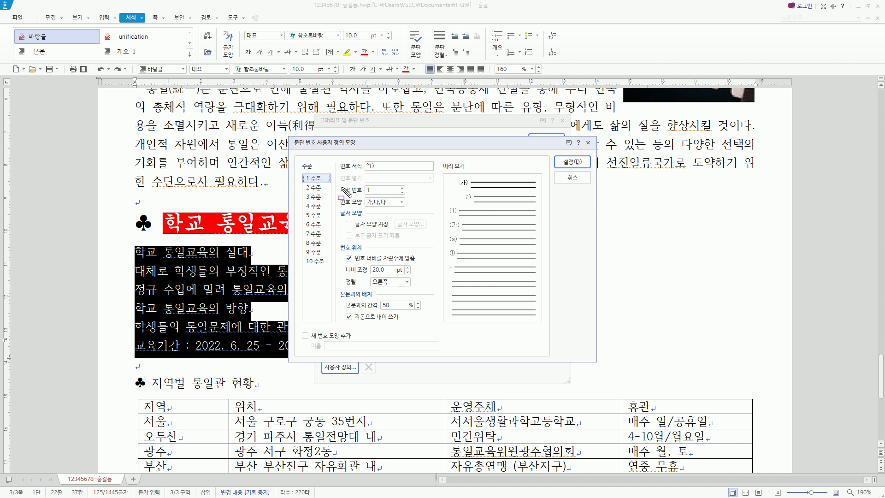
{"action": "left_click_drag", "start_coordinate": [339, 183], "coordinate": [413, 196]}
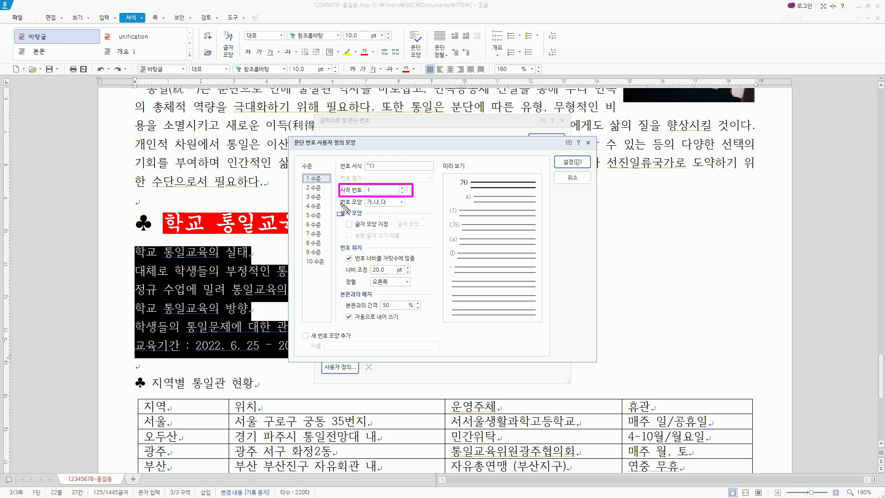
{"action": "left_click_drag", "start_coordinate": [337, 209], "coordinate": [409, 213]}
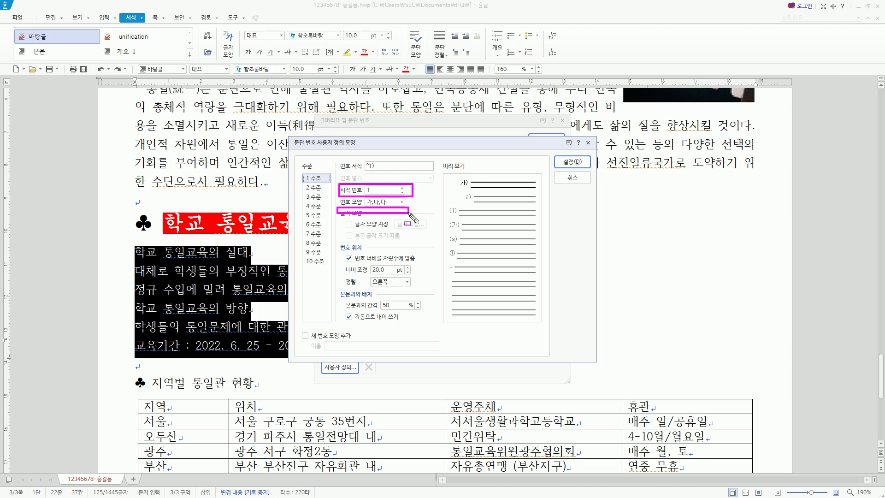
{"action": "key", "text": "Escape"}
{"action": "left_click", "coordinate": [402, 202]}
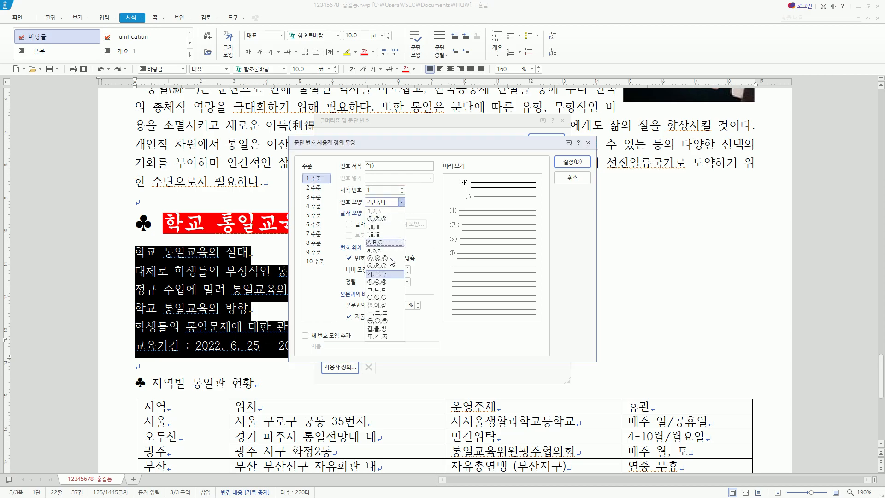
{"action": "left_click", "coordinate": [383, 202]}
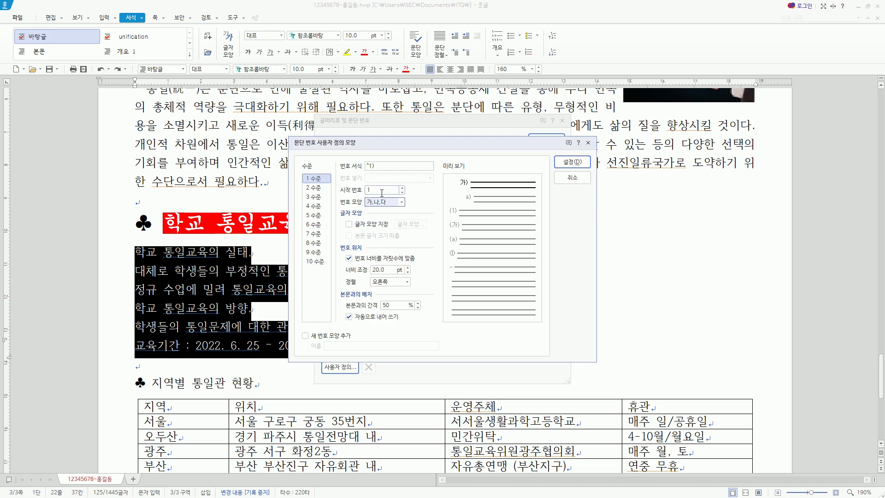
{"action": "mouse_move", "coordinate": [340, 183]}
{"action": "left_mouse_down"}
{"action": "mouse_move", "coordinate": [351, 196]}
{"action": "mouse_move", "coordinate": [409, 208]}
{"action": "left_mouse_up"}
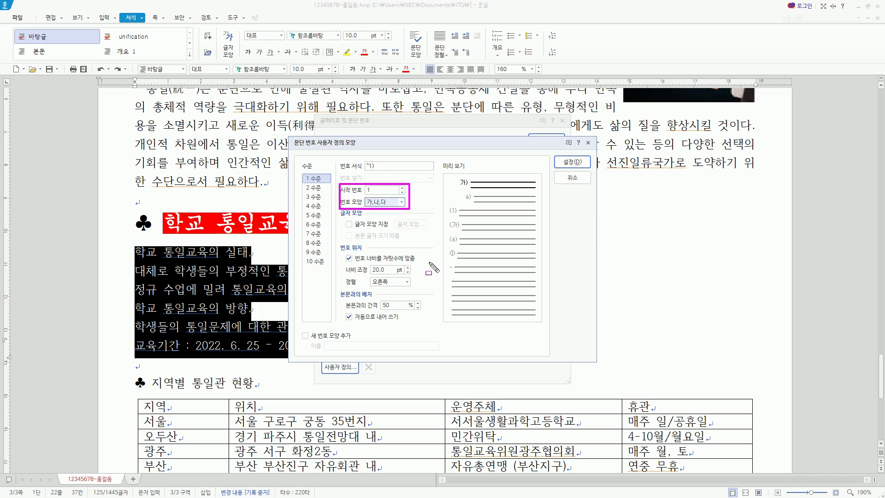
{"action": "key", "text": "Escape"}
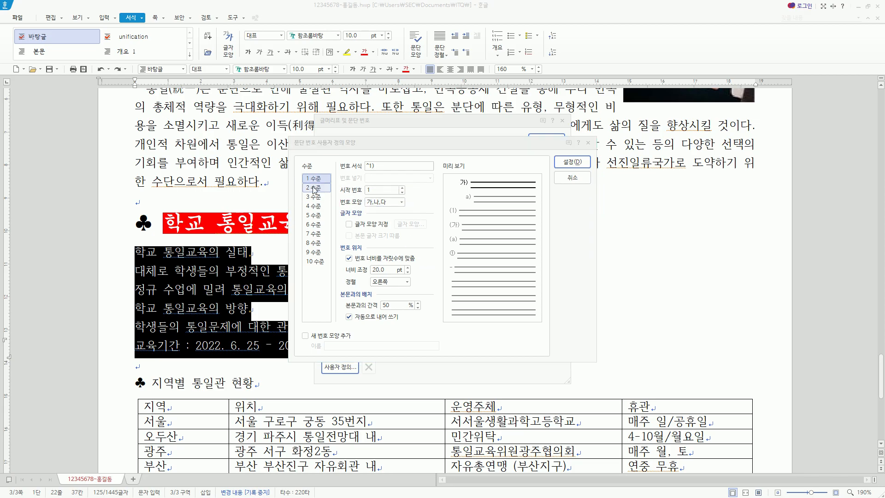
{"action": "left_click", "coordinate": [314, 187]}
{"action": "mouse_move", "coordinate": [337, 184]}
{"action": "left_mouse_down"}
{"action": "mouse_move", "coordinate": [367, 206]}
{"action": "mouse_move", "coordinate": [412, 210]}
{"action": "left_mouse_up"}
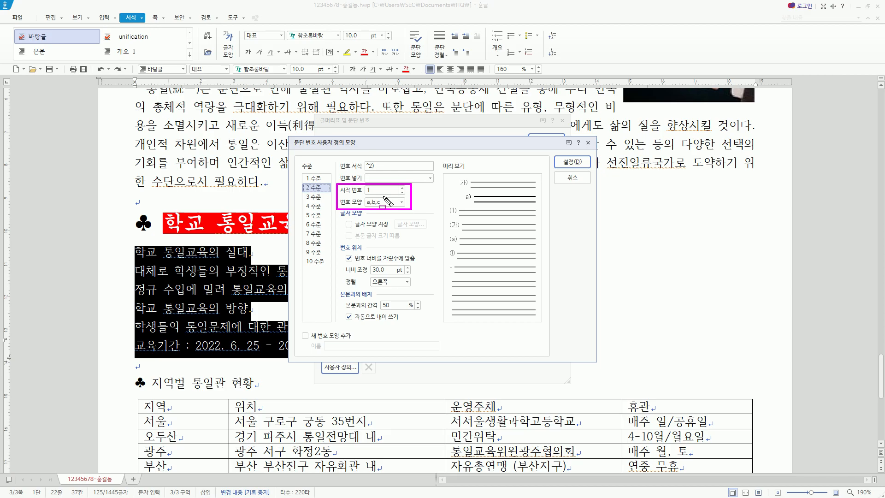
Step: Accept the custom number shape settings for levels 1 and 2 and return to the paragraph number shapes
{"action": "key", "text": "Escape"}
{"action": "left_click", "coordinate": [323, 149]}
{"action": "key", "text": "ctrl+2"}
{"action": "left_click_drag", "start_coordinate": [291, 138], "coordinate": [360, 151]}
{"action": "left_click_drag", "start_coordinate": [557, 154], "coordinate": [590, 171]}
{"action": "key", "text": "Escape"}
{"action": "left_click", "coordinate": [577, 165]}
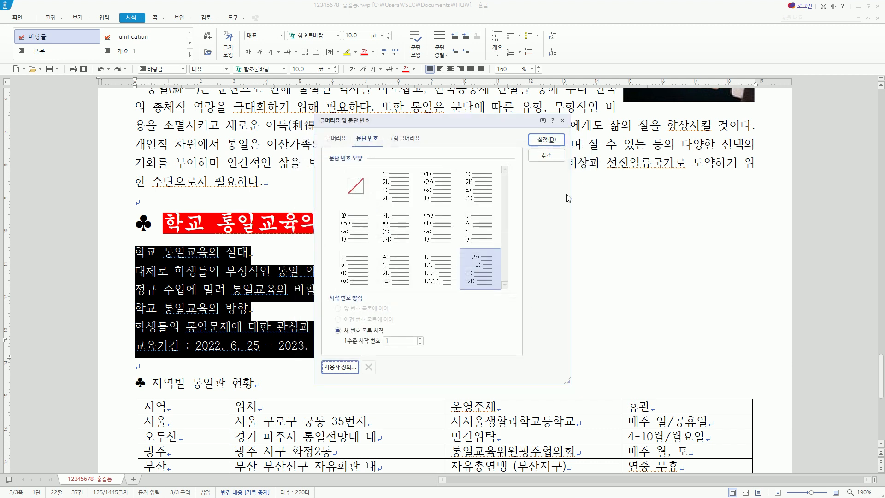
{"action": "key", "text": "ctrl+2"}
{"action": "mouse_move", "coordinate": [458, 247]}
{"action": "left_mouse_down"}
{"action": "mouse_move", "coordinate": [466, 274]}
{"action": "mouse_move", "coordinate": [502, 292]}
{"action": "left_mouse_up"}
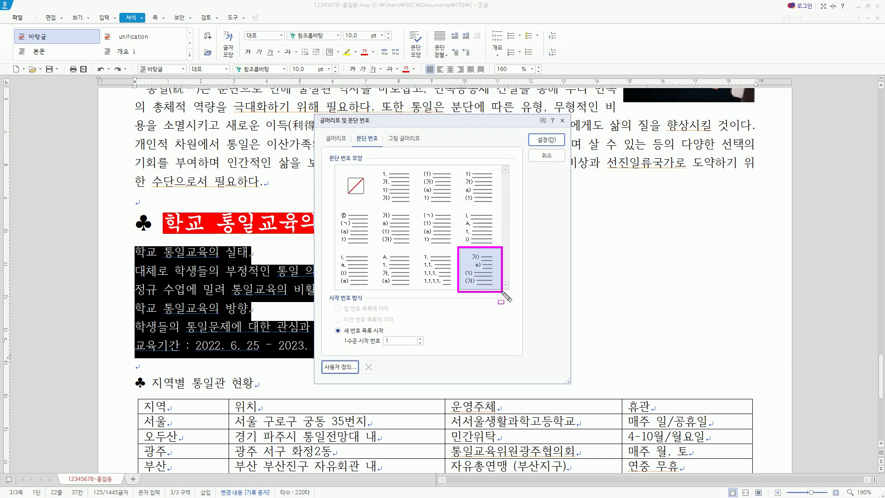
Step: Apply the customised 가) / a) paragraph number shape to the six selected lines under the heading 학교 통일교육의 실태와 방향
{"action": "left_click_drag", "start_coordinate": [469, 251], "coordinate": [499, 270]}
{"action": "key", "text": "Escape"}
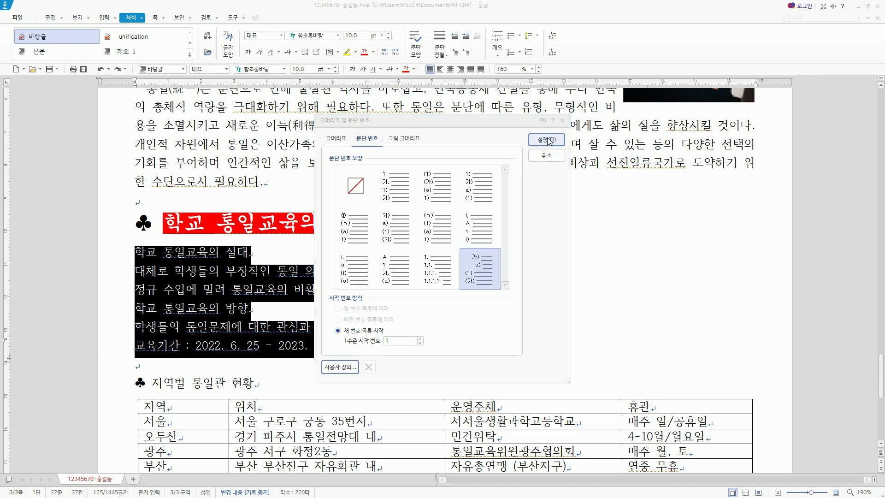
{"action": "left_click", "coordinate": [548, 140]}
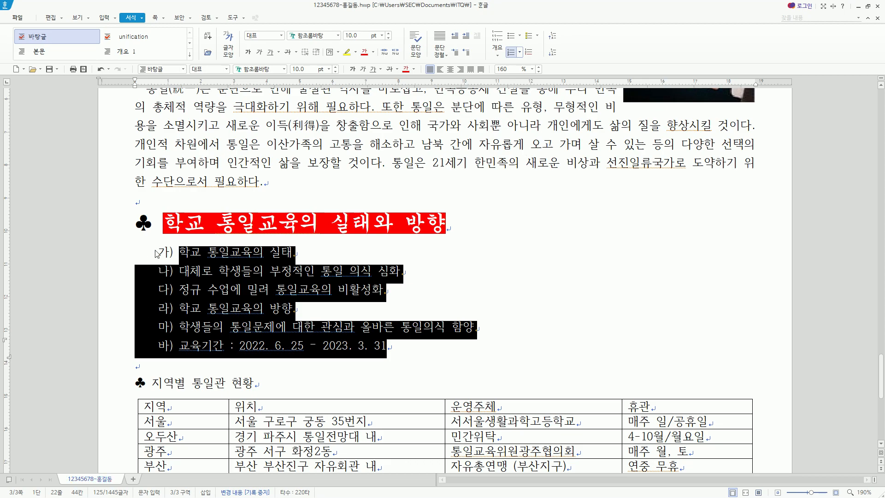
Step: Set the line spacing of the six numbered paragraphs to 180%
{"action": "mouse_move", "coordinate": [154, 242]}
{"action": "left_mouse_down"}
{"action": "mouse_move", "coordinate": [240, 341]}
{"action": "mouse_move", "coordinate": [484, 364]}
{"action": "left_mouse_up"}
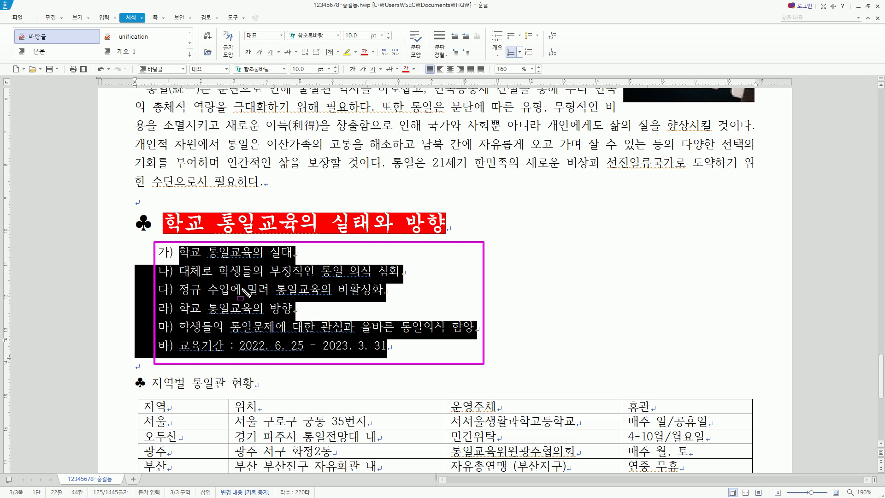
{"action": "mouse_move", "coordinate": [492, 61]}
{"action": "left_mouse_down"}
{"action": "mouse_move", "coordinate": [512, 76]}
{"action": "mouse_move", "coordinate": [548, 79]}
{"action": "left_mouse_up"}
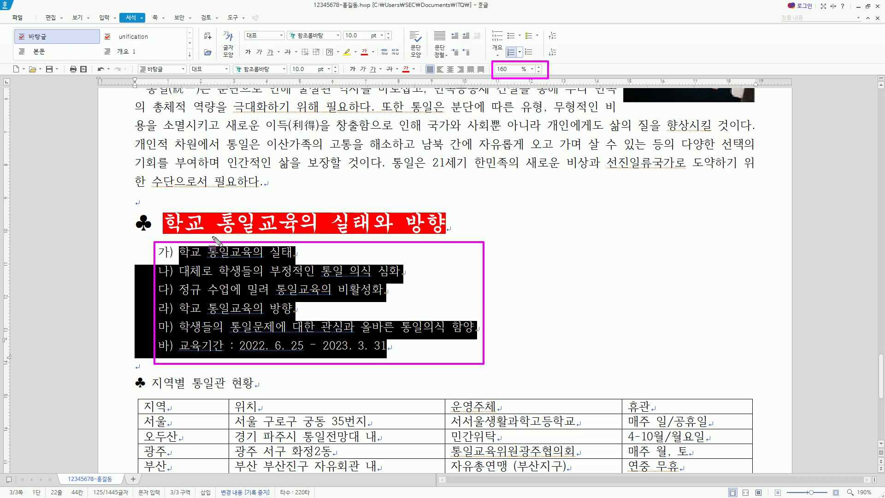
{"action": "key", "text": "Escape"}
{"action": "left_click", "coordinate": [506, 69]}
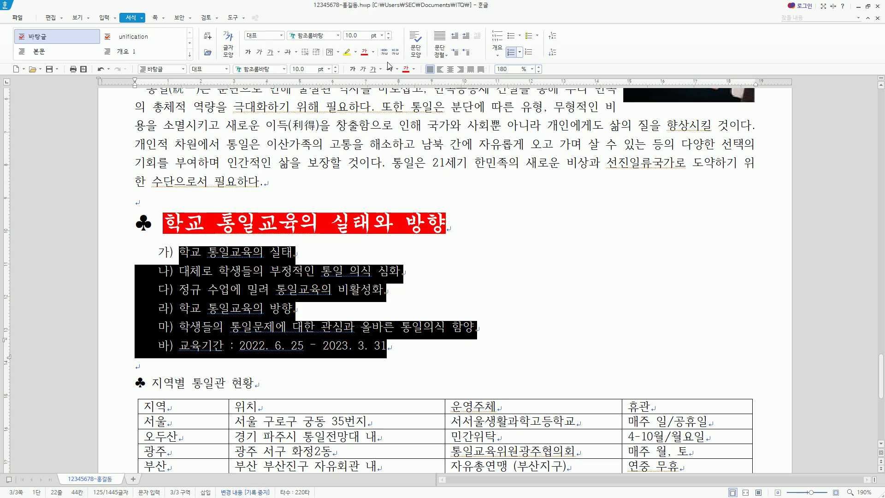
{"action": "key", "text": "Return"}
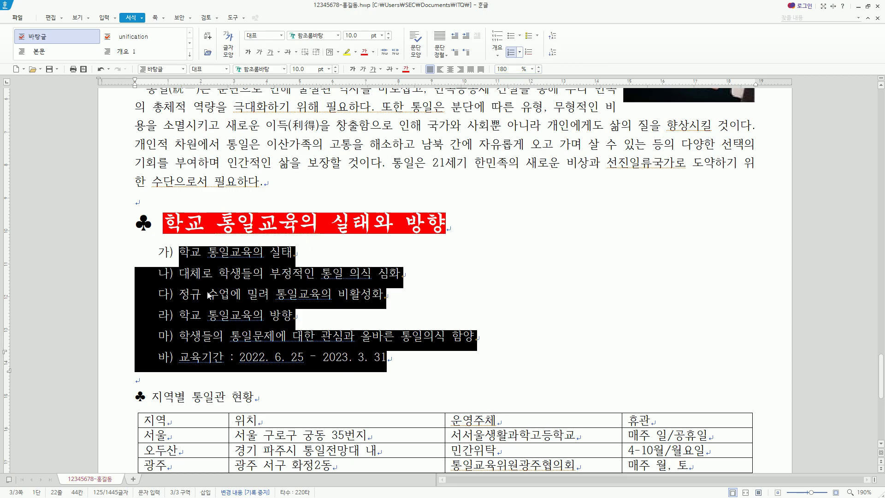
Step: Lower the paragraphs 대체로 학생들의 부정적인 통일 의식 심화 and 정규 수업에 밀려 통일교육의 비활성화 by one numbering level
{"action": "left_click", "coordinate": [235, 278]}
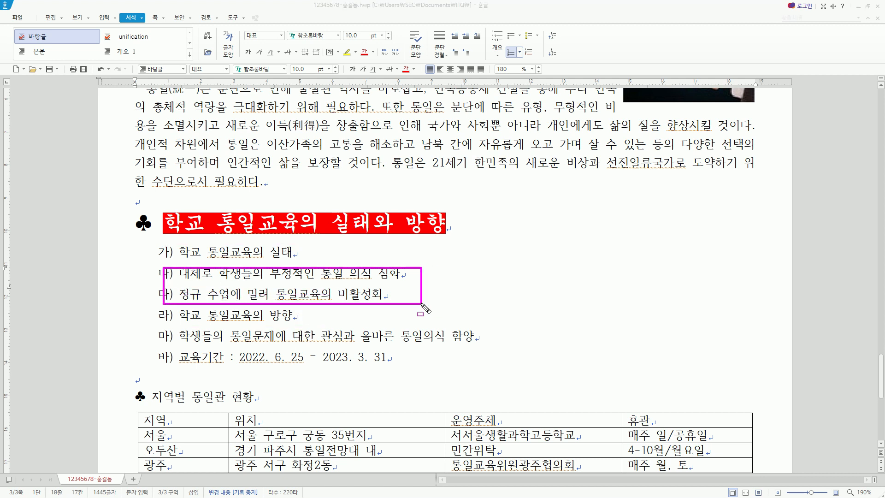
{"action": "left_click_drag", "start_coordinate": [380, 371], "coordinate": [474, 367]}
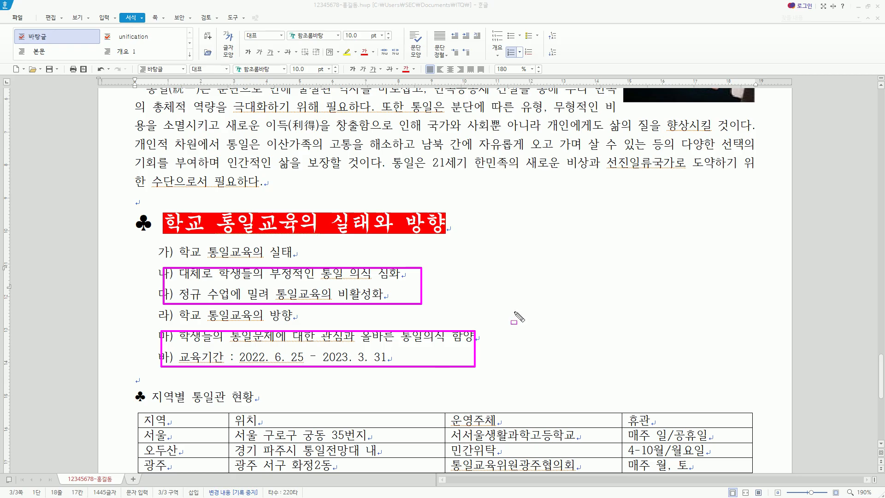
{"action": "key", "text": "Escape"}
{"action": "left_click", "coordinate": [217, 274]}
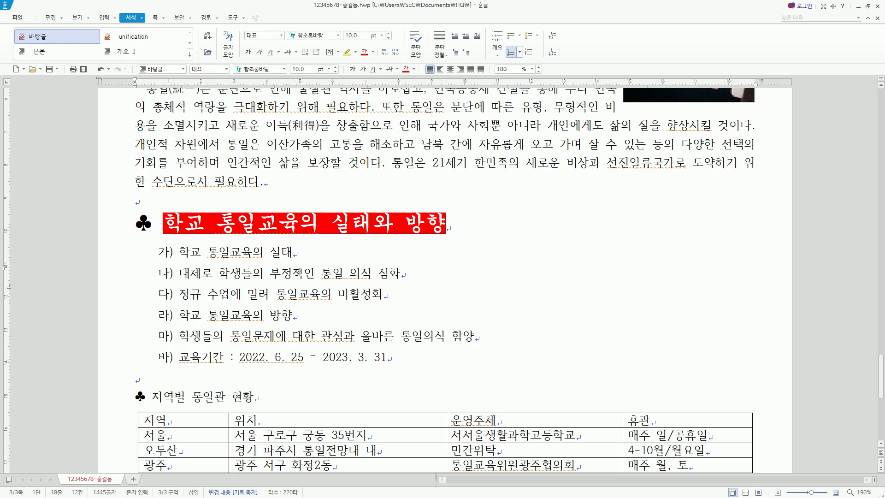
{"action": "left_click_drag", "start_coordinate": [302, 274], "coordinate": [282, 301]}
{"action": "left_click_drag", "start_coordinate": [180, 273], "coordinate": [422, 301]}
{"action": "left_click_drag", "start_coordinate": [180, 273], "coordinate": [383, 298]}
{"action": "left_click", "coordinate": [315, 289]}
{"action": "left_click_drag", "start_coordinate": [304, 274], "coordinate": [312, 289]}
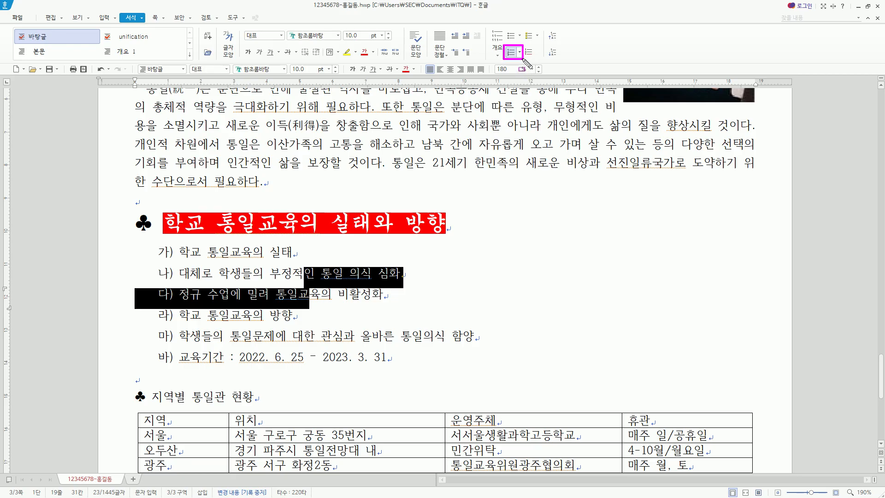
{"action": "left_click_drag", "start_coordinate": [547, 27], "coordinate": [571, 60]}
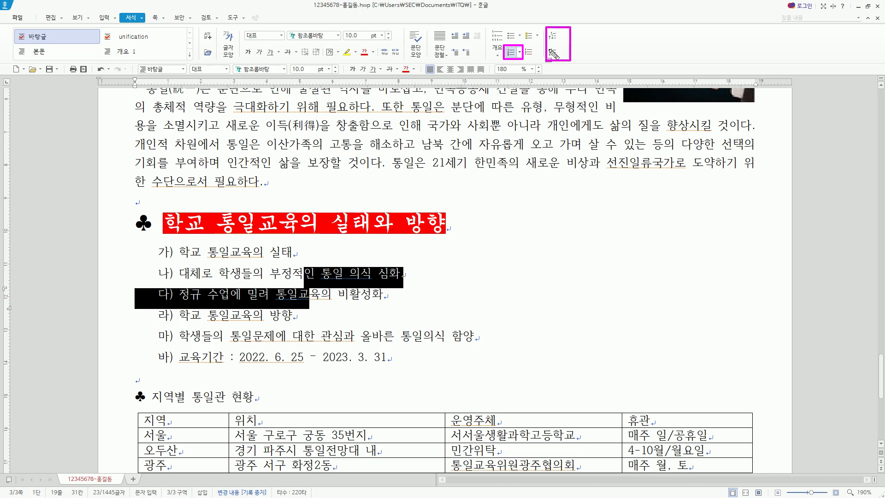
{"action": "key", "text": "Escape"}
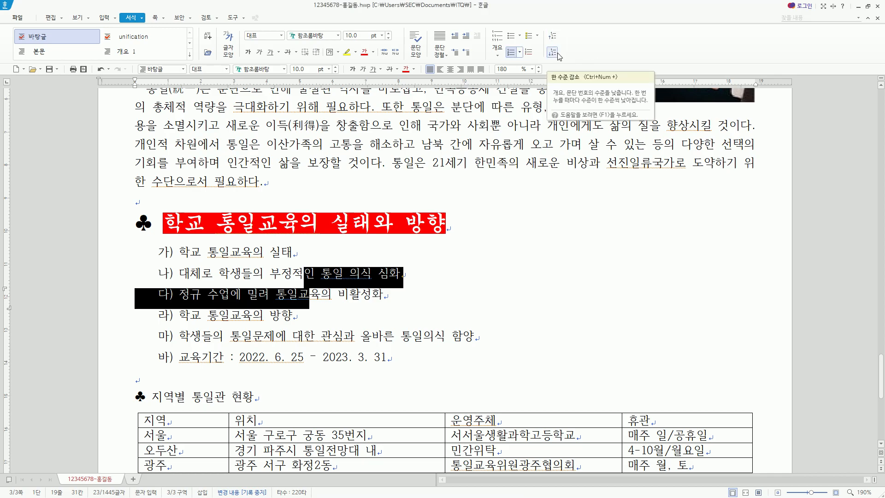
{"action": "left_click", "coordinate": [553, 54]}
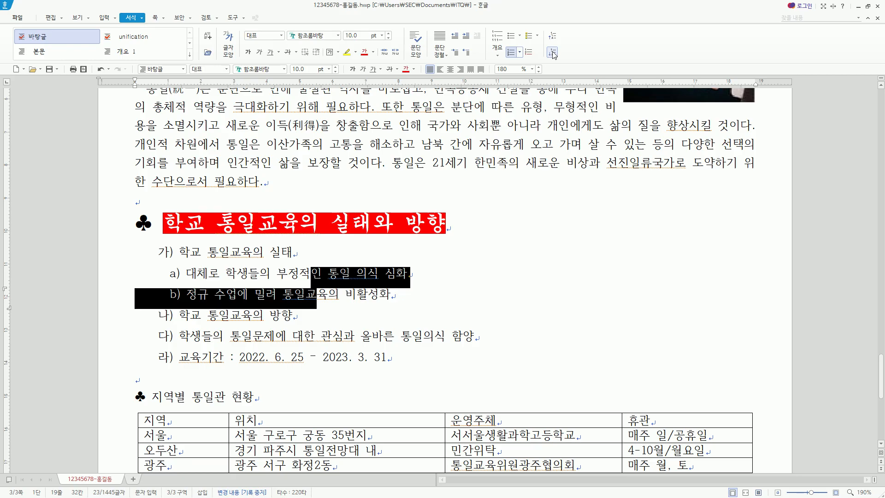
Step: Lower the last two numbered paragraphs, 학생들의 통일문제에 대한 관심과 올바른 통일의식 함양 and 교육기간, by one numbering level
{"action": "key", "text": "ctrl+2"}
{"action": "mouse_move", "coordinate": [166, 261]}
{"action": "left_mouse_down"}
{"action": "mouse_move", "coordinate": [181, 300]}
{"action": "mouse_move", "coordinate": [465, 368]}
{"action": "left_mouse_up"}
{"action": "key", "text": "Escape"}
{"action": "left_click_drag", "start_coordinate": [304, 336], "coordinate": [299, 364]}
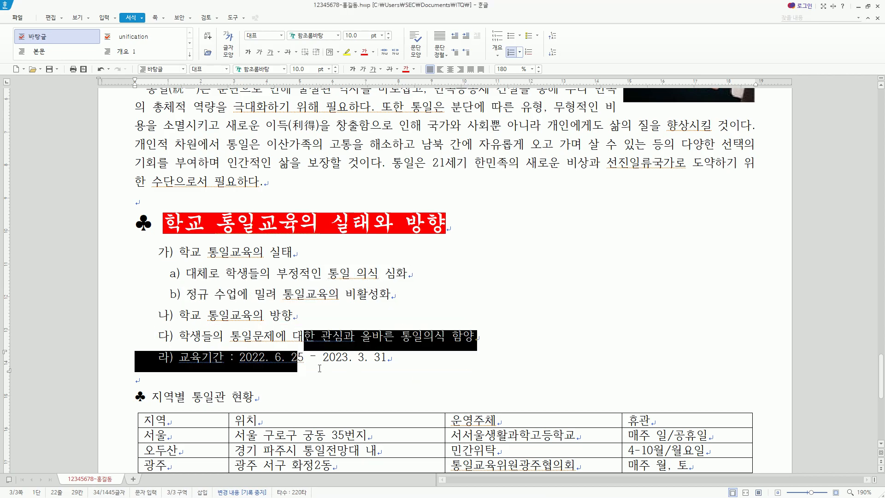
{"action": "left_click", "coordinate": [555, 53]}
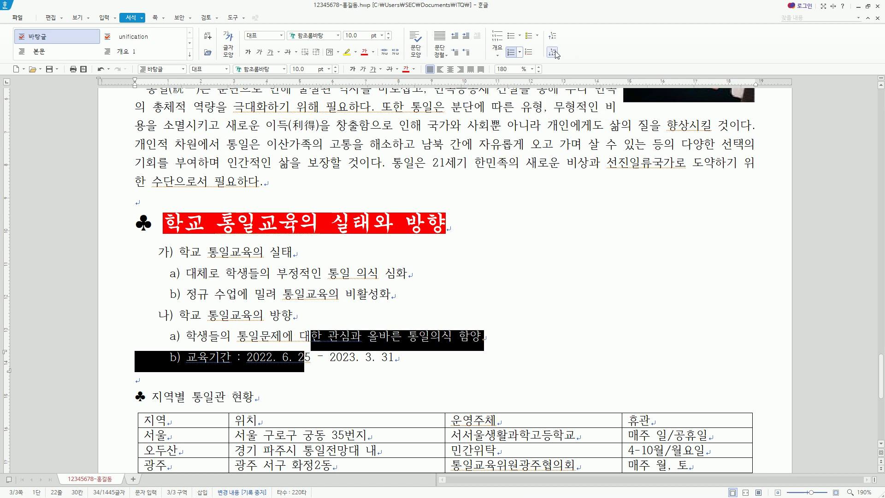
{"action": "left_click_drag", "start_coordinate": [549, 44], "coordinate": [562, 64]}
{"action": "left_click", "coordinate": [186, 294]}
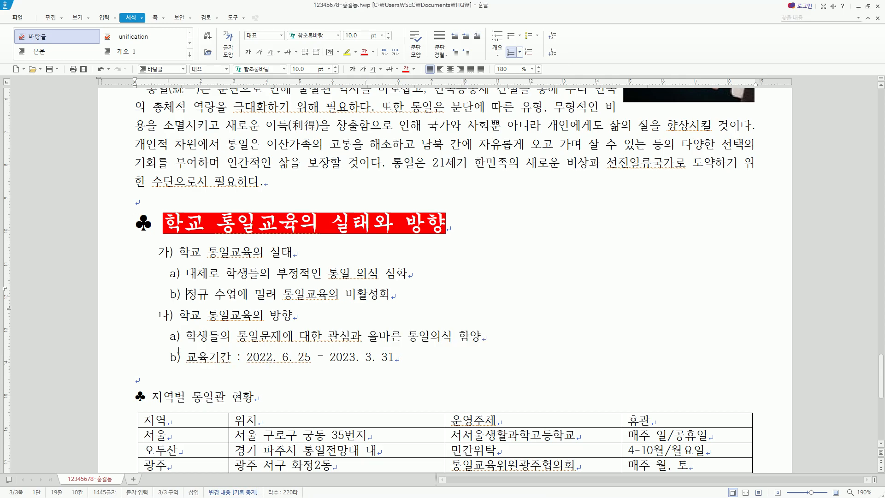
Step: Switch to the sample slide and compare its heading and two-level numbered list with the finished section
{"action": "mouse_move", "coordinate": [130, 202]}
{"action": "left_mouse_down"}
{"action": "mouse_move", "coordinate": [439, 359]}
{"action": "mouse_move", "coordinate": [503, 370]}
{"action": "left_mouse_up"}
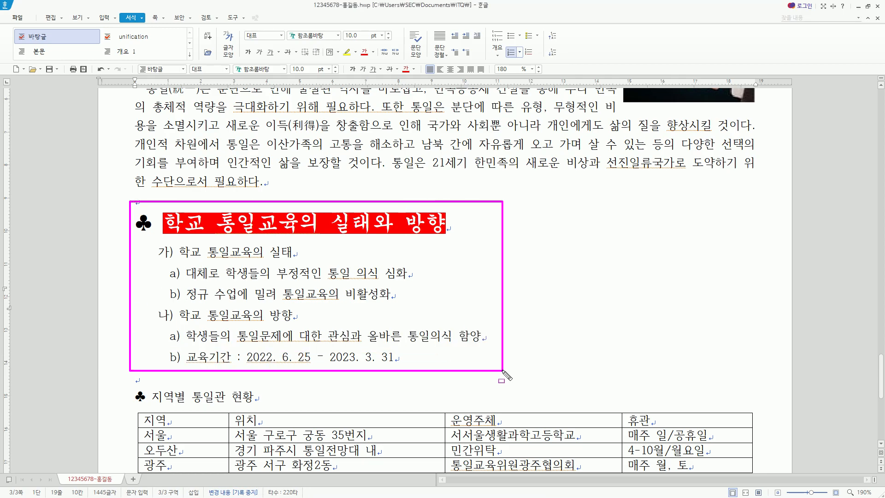
{"action": "key", "text": "Escape"}
{"action": "left_click", "coordinate": [250, 294]}
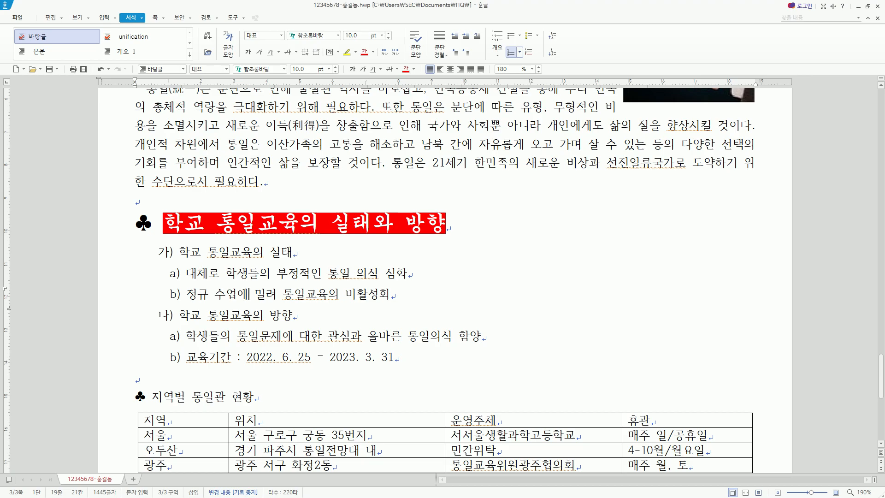
{"action": "key", "text": "alt+Tab"}
{"action": "mouse_move", "coordinate": [52, 80]}
{"action": "left_mouse_down"}
{"action": "mouse_move", "coordinate": [59, 127]}
{"action": "mouse_move", "coordinate": [677, 304]}
{"action": "mouse_move", "coordinate": [736, 298]}
{"action": "left_mouse_up"}
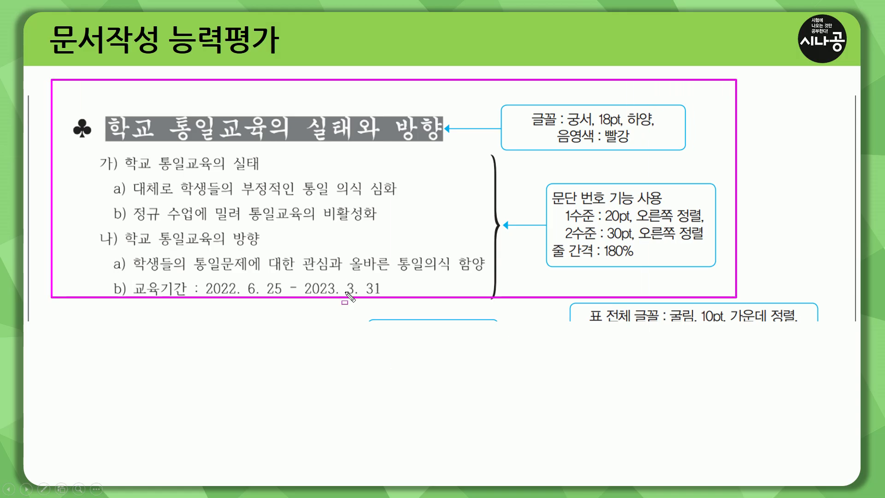
{"action": "key", "text": "Escape"}
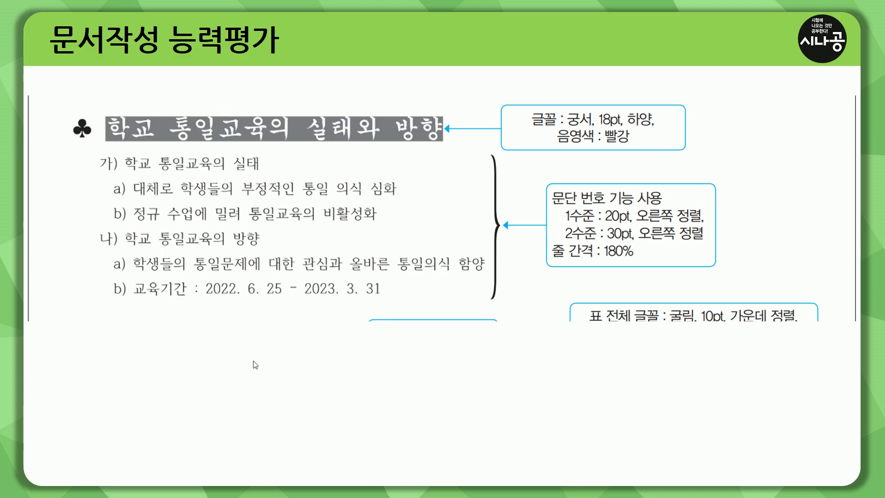
Step: Examine the sample's font, size, underline and emphasis-mark requirements for the table heading 지역별 통일관 현황
{"action": "left_click", "coordinate": [228, 343]}
{"action": "mouse_move", "coordinate": [65, 124]}
{"action": "left_mouse_down"}
{"action": "mouse_move", "coordinate": [257, 180]}
{"action": "mouse_move", "coordinate": [340, 186]}
{"action": "left_mouse_up"}
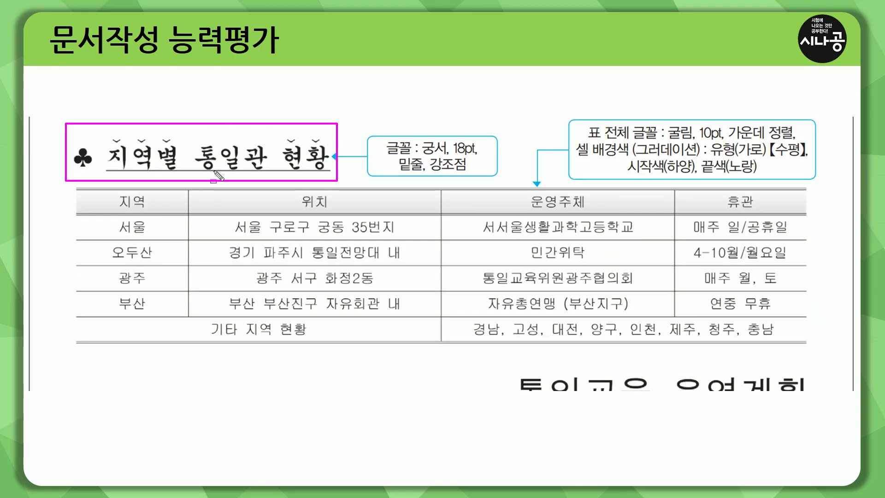
{"action": "left_click_drag", "start_coordinate": [419, 155], "coordinate": [481, 155]}
{"action": "left_click_drag", "start_coordinate": [398, 175], "coordinate": [468, 174]}
{"action": "key", "text": "e"}
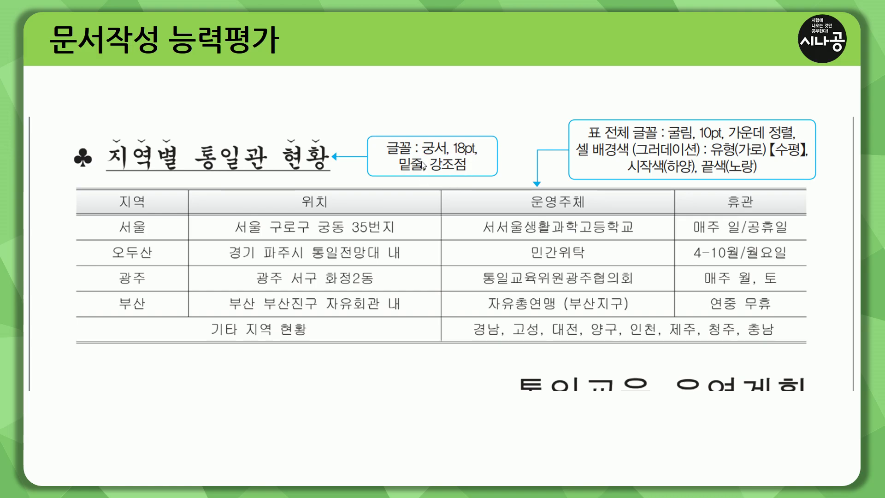
{"action": "mouse_move", "coordinate": [107, 139]}
{"action": "left_mouse_down"}
{"action": "mouse_move", "coordinate": [237, 170]}
{"action": "mouse_move", "coordinate": [336, 179]}
{"action": "left_mouse_up"}
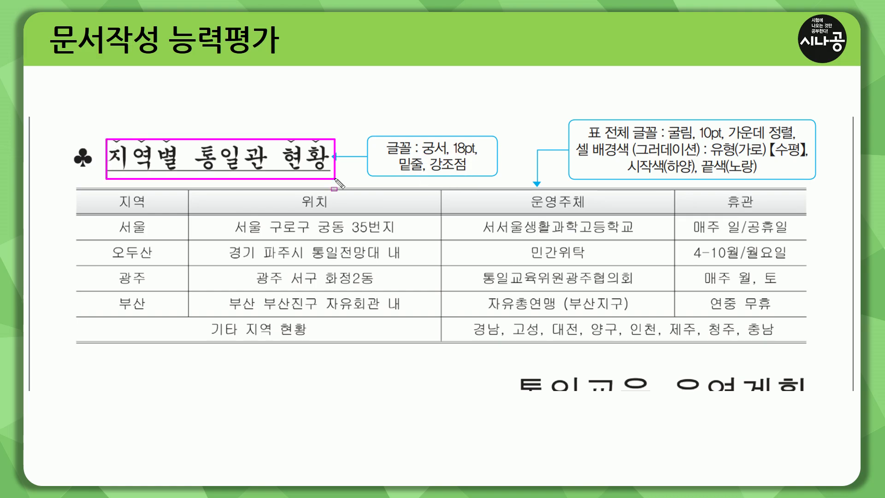
{"action": "mouse_move", "coordinate": [72, 139]}
{"action": "left_mouse_down"}
{"action": "mouse_move", "coordinate": [99, 163]}
{"action": "mouse_move", "coordinate": [92, 169]}
{"action": "left_mouse_up"}
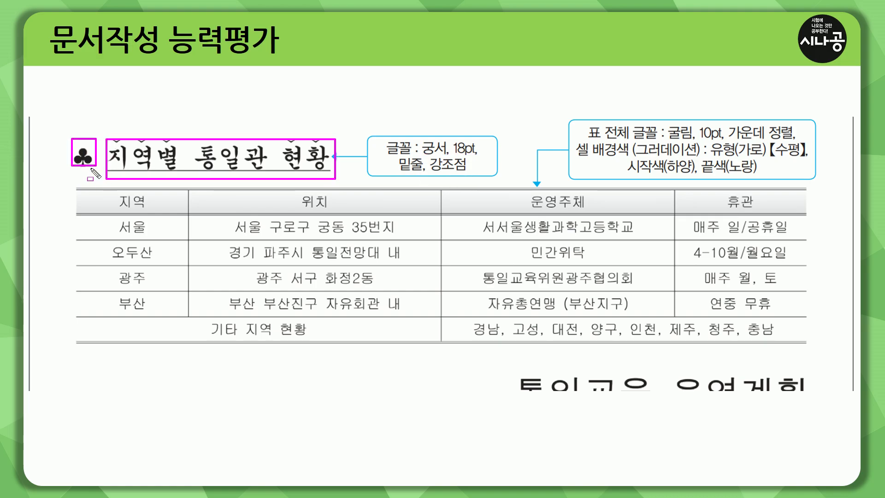
{"action": "left_click_drag", "start_coordinate": [430, 174], "coordinate": [468, 173]}
{"action": "key", "text": "e"}
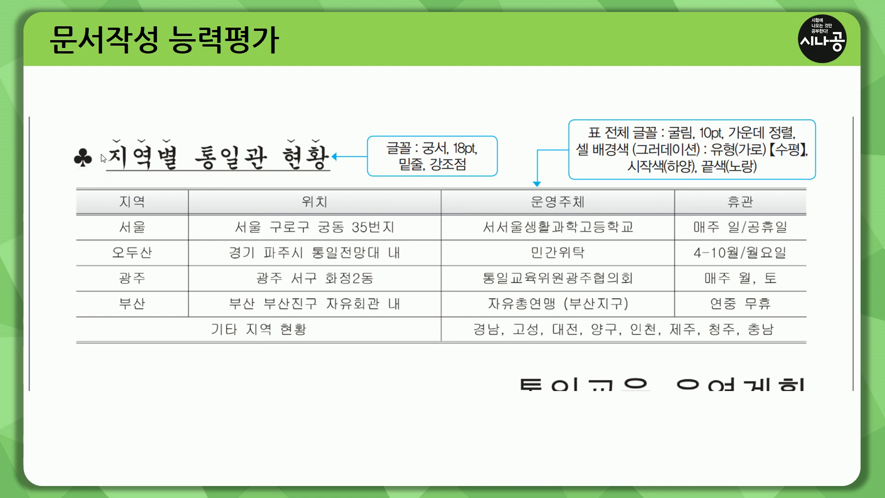
{"action": "left_click_drag", "start_coordinate": [113, 130], "coordinate": [174, 165]}
{"action": "left_click_drag", "start_coordinate": [285, 134], "coordinate": [330, 166]}
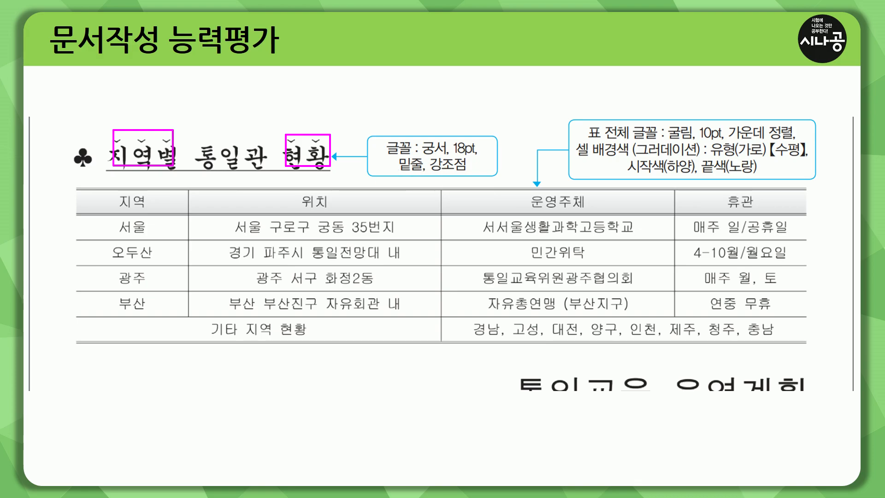
{"action": "key", "text": "Escape"}
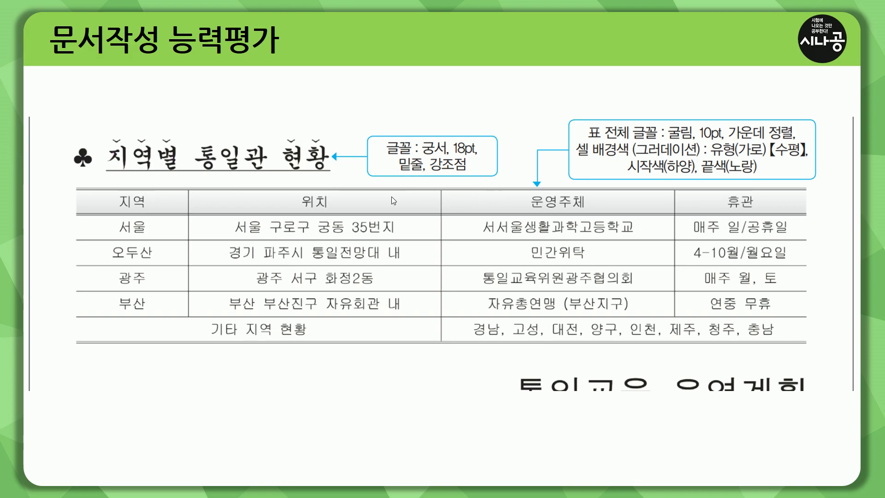
Step: Switch back to the 한글 document and format the whole ♣ 지역별 통일관 현황 heading line in 궁서, 18 pt
{"action": "key", "text": "alt+Tab"}
{"action": "scroll", "coordinate": [286, 215], "scroll_direction": "down", "scroll_amount": 3}
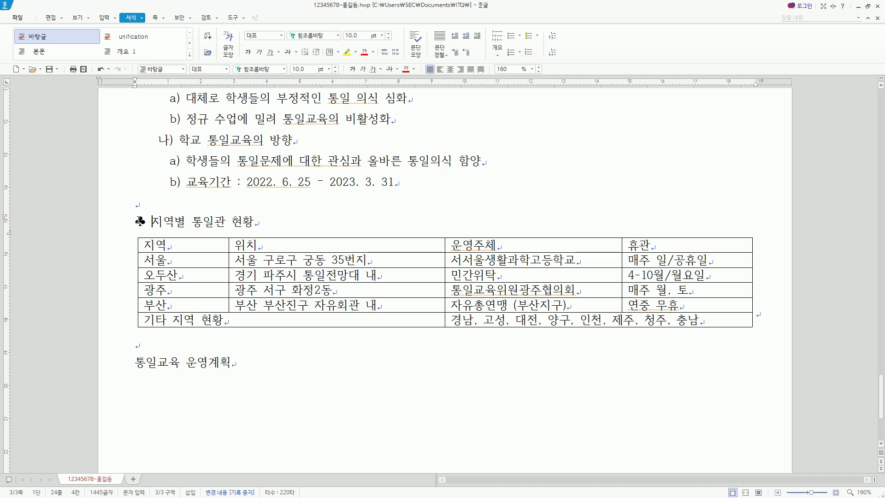
{"action": "triple_click", "coordinate": [134, 216]}
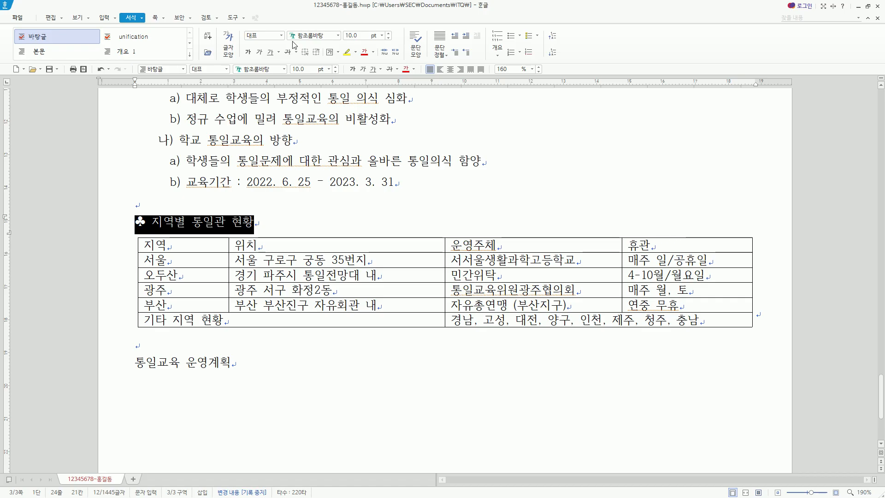
{"action": "key", "text": "alt+l"}
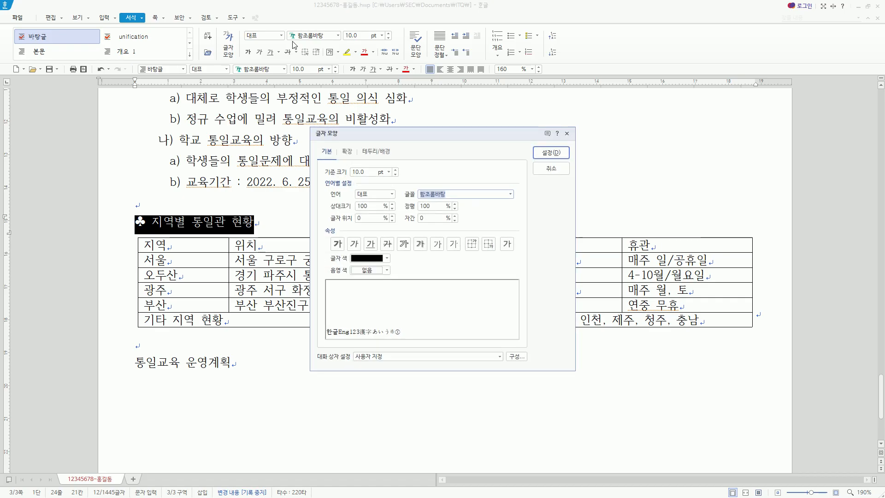
{"action": "type", "text": "궁서"}
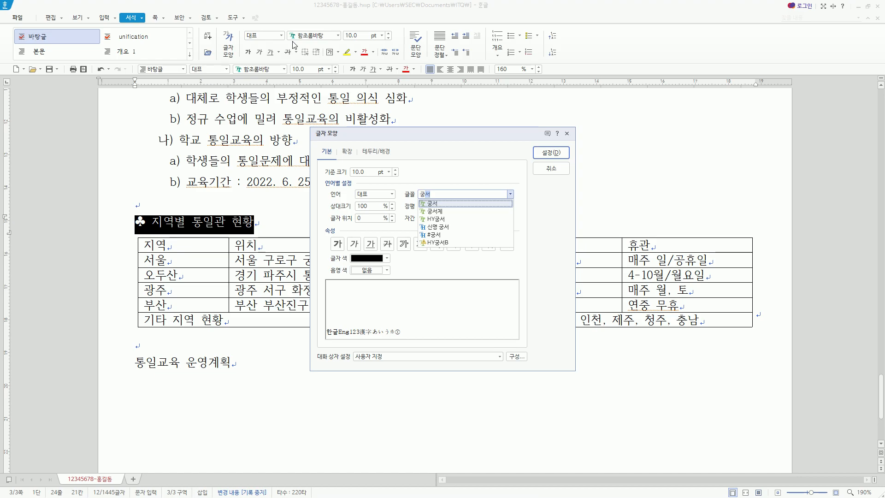
{"action": "key", "text": "Return"}
{"action": "type", "text": "18"}
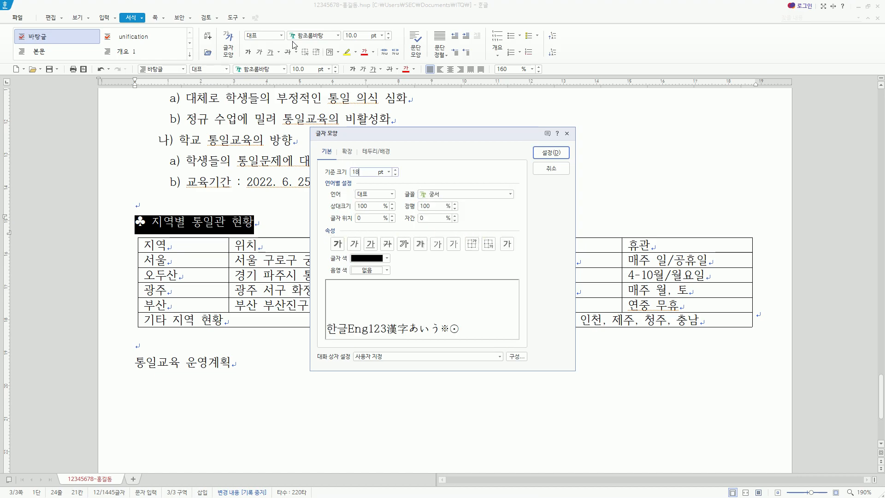
{"action": "key", "text": "Return"}
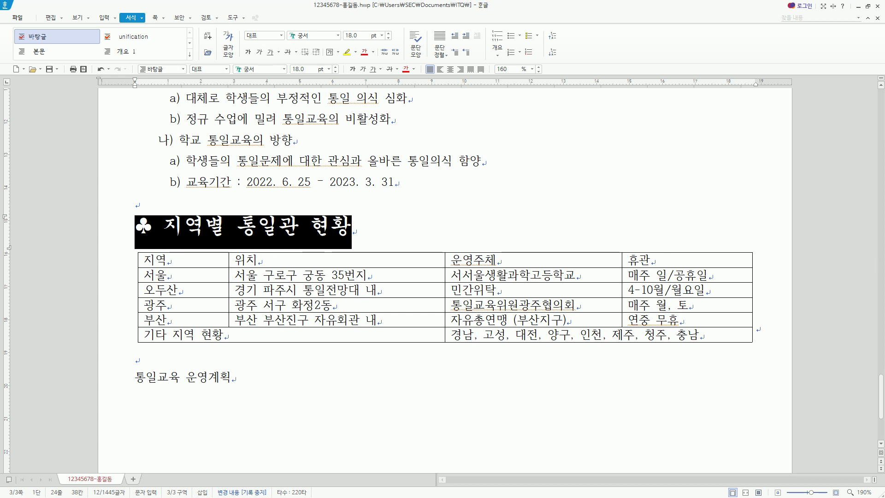
Step: Underline the table heading text 지역별 통일관 현황, leaving out the ♣ symbol
{"action": "left_click", "coordinate": [223, 229]}
{"action": "left_click_drag", "start_coordinate": [167, 230], "coordinate": [353, 232]}
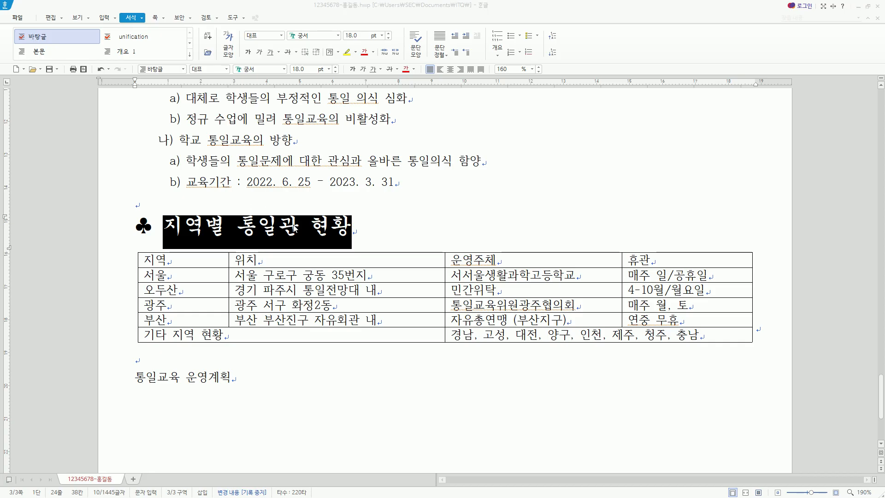
{"action": "key", "text": "alt+l"}
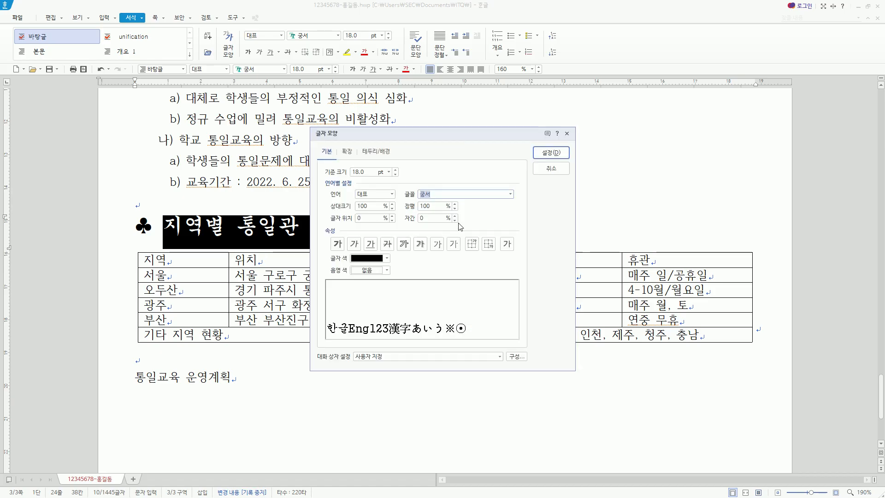
{"action": "key", "text": "ctrl+alt+d"}
{"action": "left_click_drag", "start_coordinate": [365, 235], "coordinate": [381, 257]}
{"action": "left_click_drag", "start_coordinate": [369, 63], "coordinate": [381, 75]}
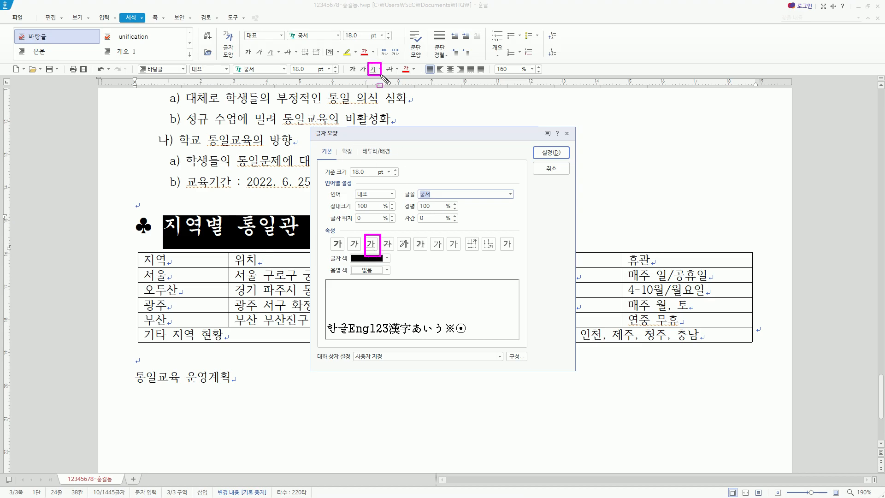
{"action": "key", "text": "Escape"}
{"action": "left_click", "coordinate": [551, 169]}
{"action": "left_click", "coordinate": [374, 70]}
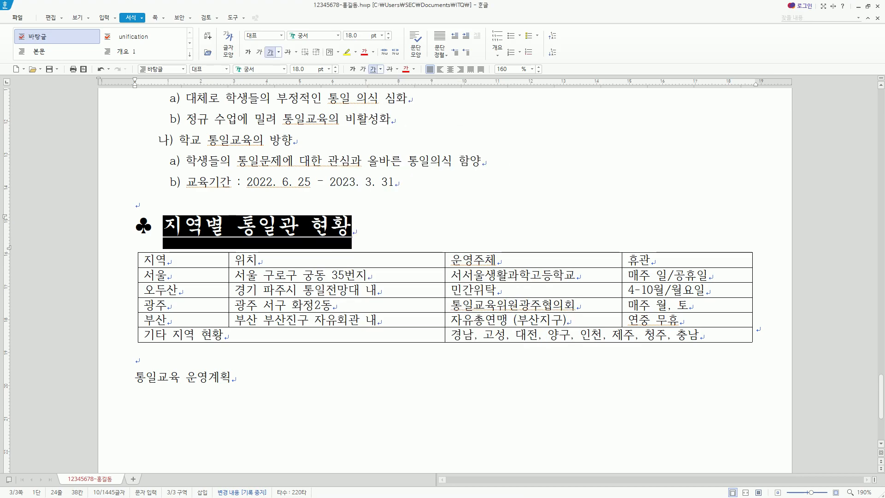
{"action": "left_click", "coordinate": [202, 232]}
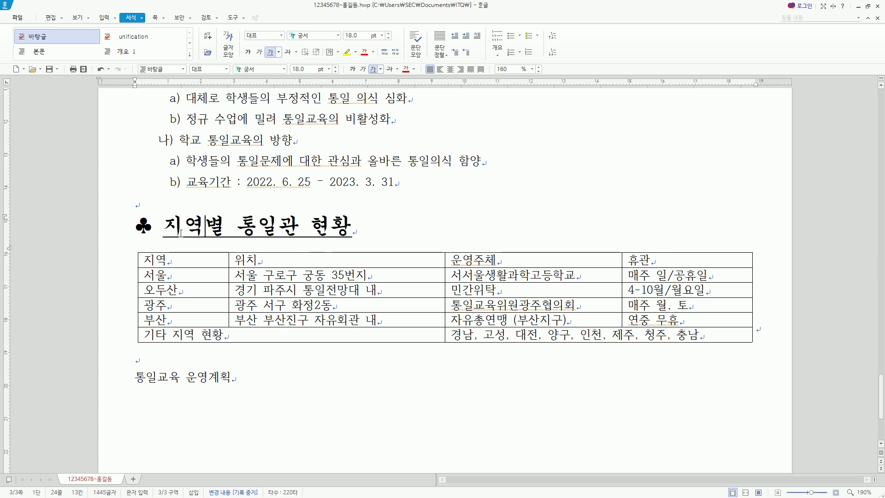
Step: Add the ˇ-shaped emphasis mark above the word 지역별 in the table heading
{"action": "mouse_move", "coordinate": [167, 215]}
{"action": "left_mouse_down"}
{"action": "mouse_move", "coordinate": [180, 233]}
{"action": "mouse_move", "coordinate": [226, 238]}
{"action": "left_mouse_up"}
{"action": "left_click_drag", "start_coordinate": [315, 214], "coordinate": [353, 236]}
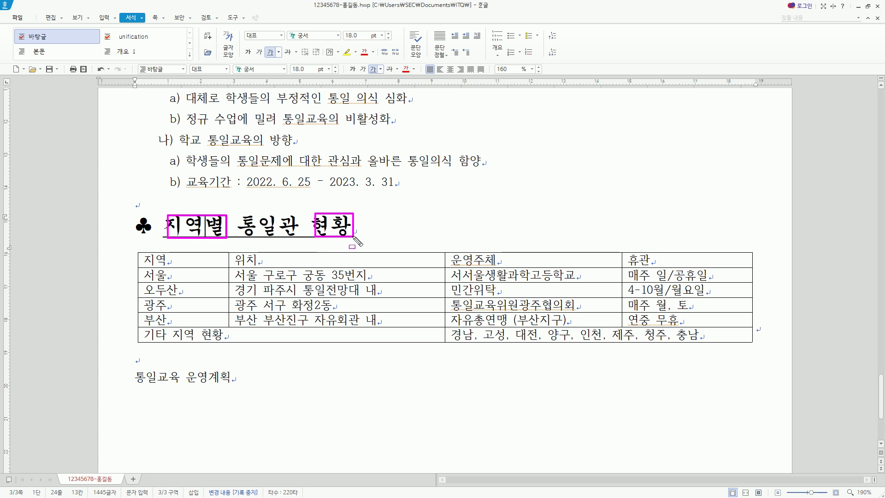
{"action": "key", "text": "Escape"}
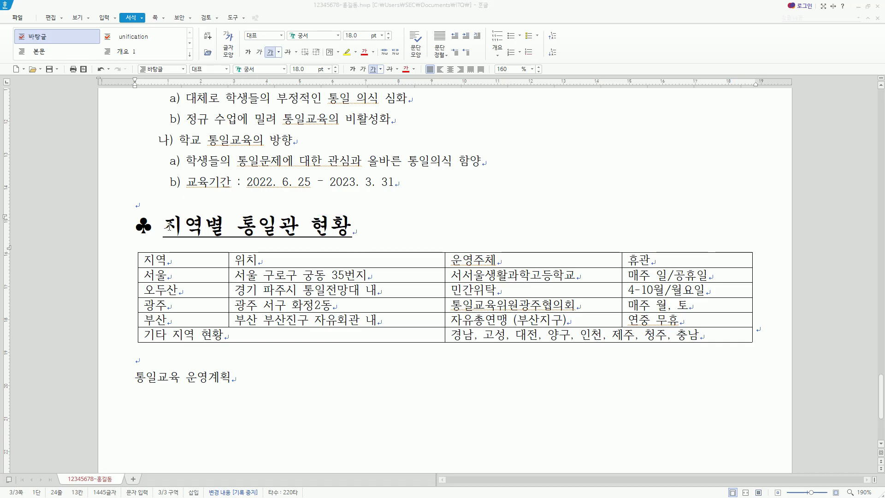
{"action": "left_click_drag", "start_coordinate": [169, 225], "coordinate": [220, 225]}
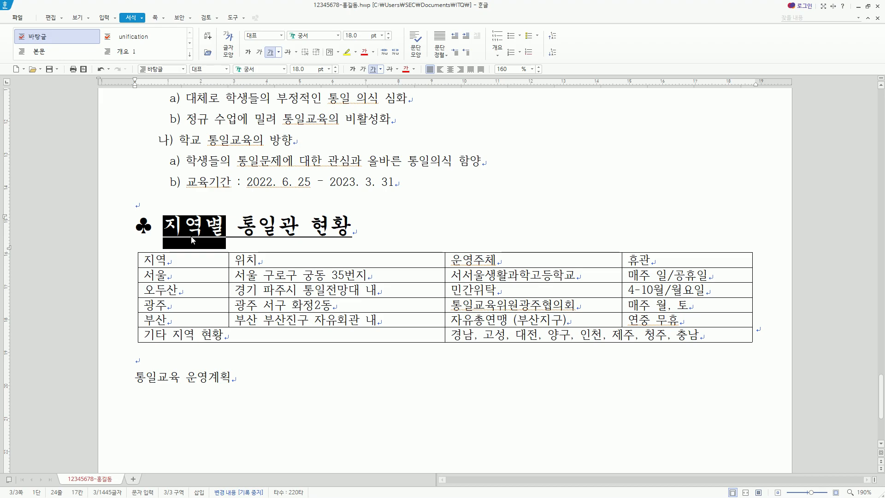
{"action": "key", "text": "alt+l"}
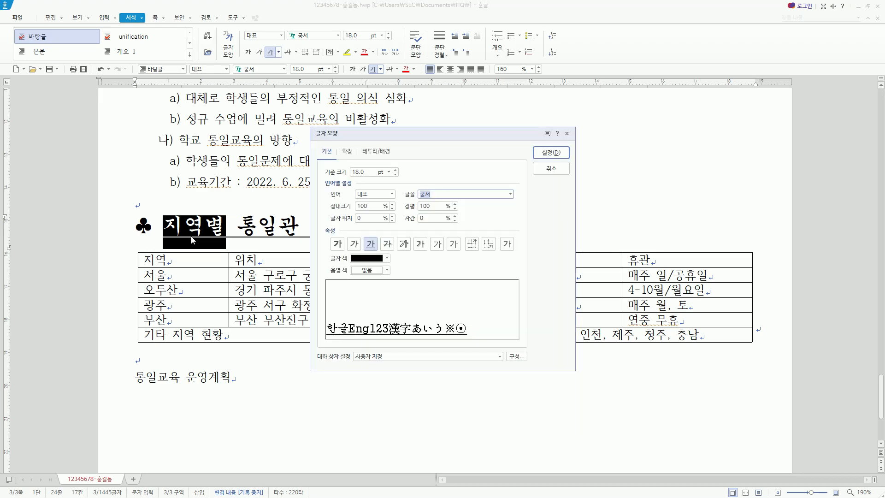
{"action": "left_click", "coordinate": [352, 154]}
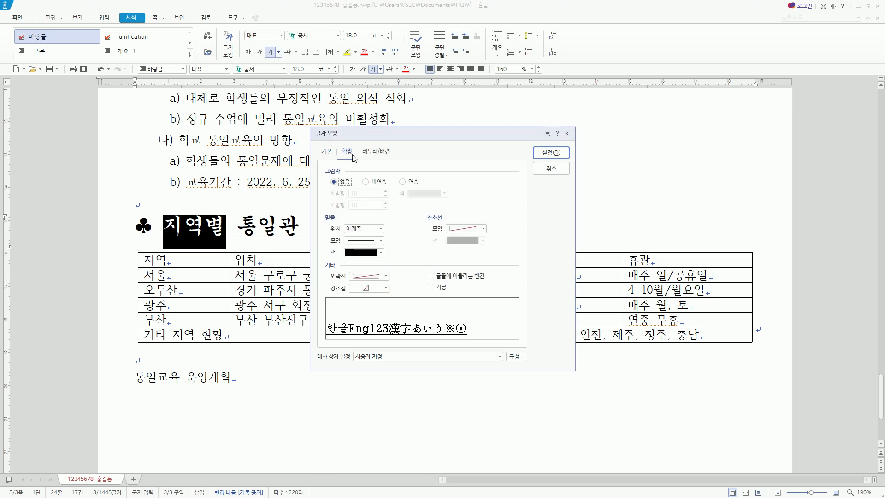
{"action": "key", "text": "ctrl+shift+d"}
{"action": "mouse_move", "coordinate": [324, 296]}
{"action": "left_mouse_down"}
{"action": "mouse_move", "coordinate": [327, 284]}
{"action": "mouse_move", "coordinate": [394, 295]}
{"action": "left_mouse_up"}
{"action": "key", "text": "Escape"}
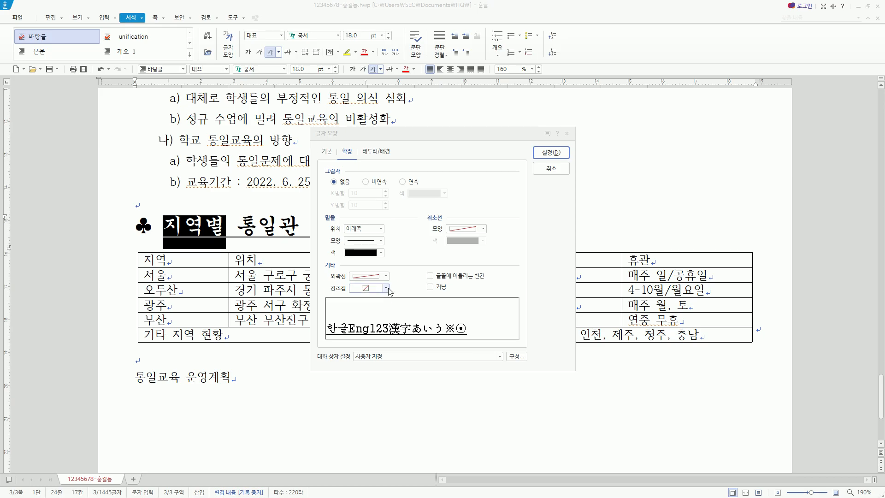
{"action": "left_click", "coordinate": [388, 288]}
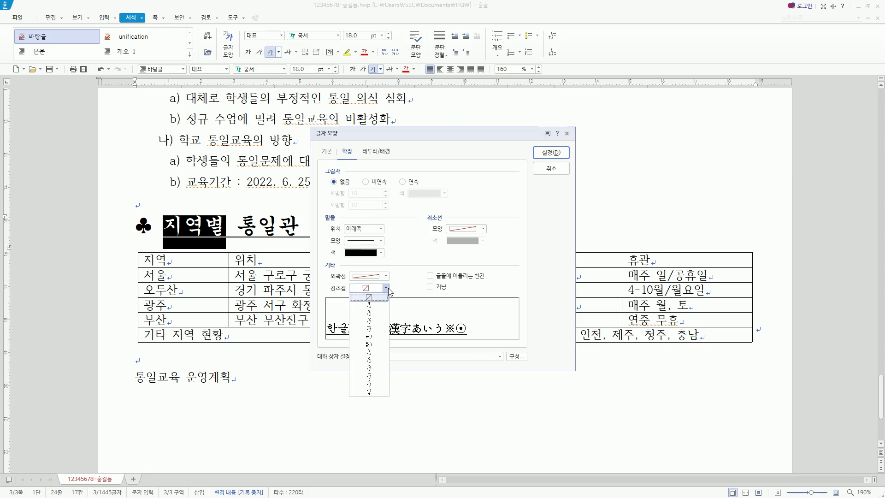
{"action": "left_click", "coordinate": [369, 321]}
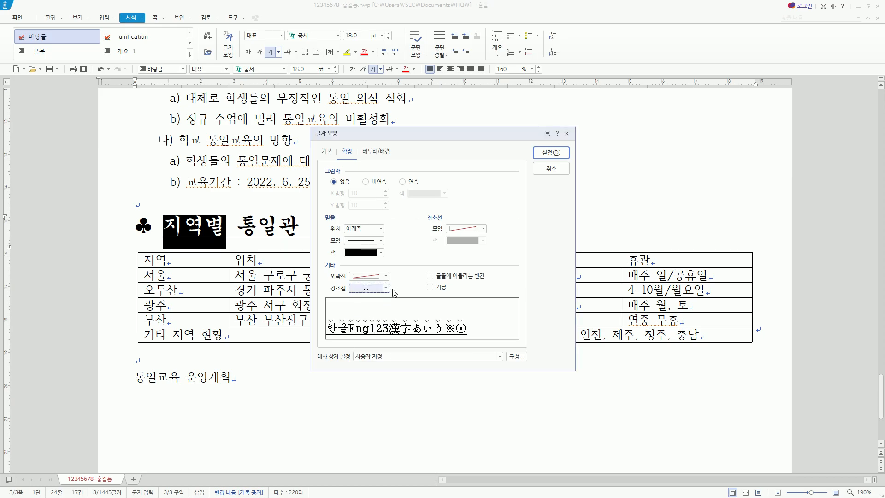
{"action": "left_click", "coordinate": [547, 154]}
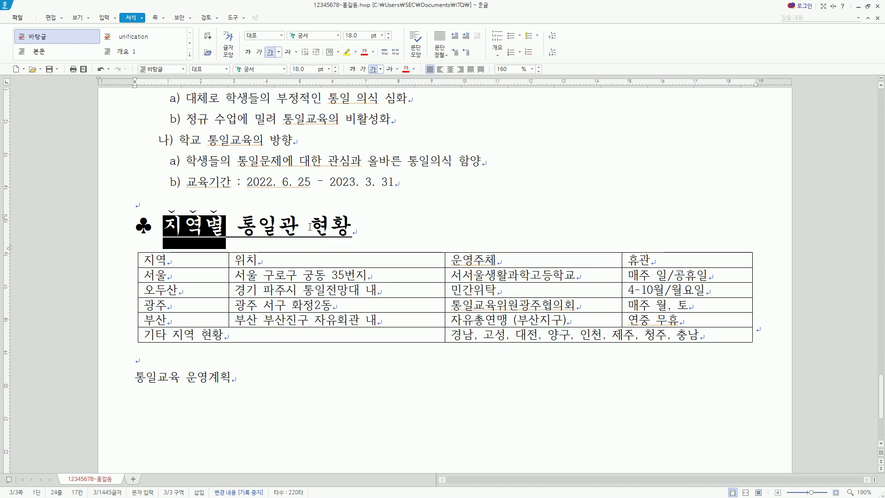
Step: Add the same ˇ-shaped emphasis mark above the word 현황 in the table heading
{"action": "left_click_drag", "start_coordinate": [312, 225], "coordinate": [364, 224]}
{"action": "key", "text": "F9"}
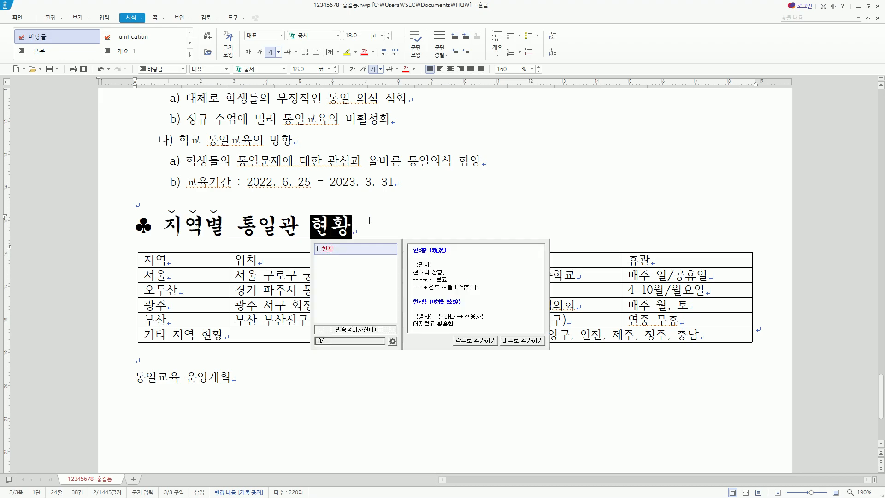
{"action": "key", "text": "Escape"}
{"action": "key", "text": "alt+l"}
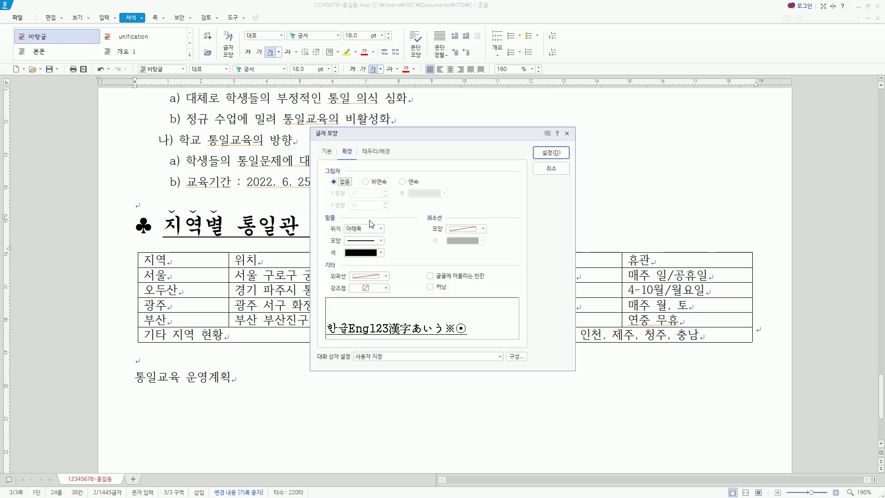
{"action": "left_click", "coordinate": [342, 151]}
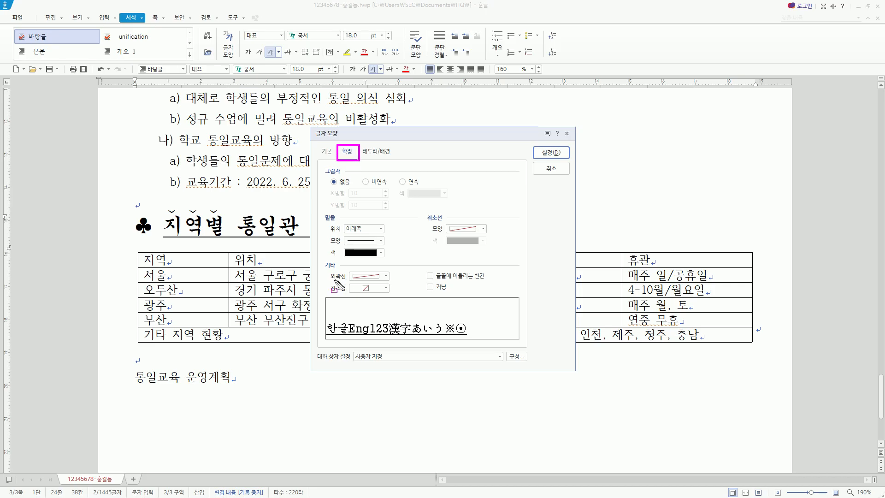
{"action": "left_click", "coordinate": [386, 289]}
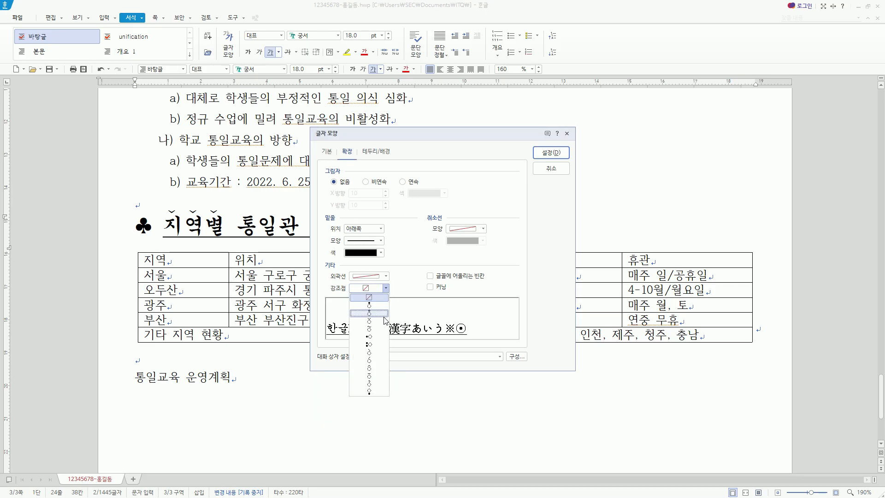
{"action": "left_click", "coordinate": [371, 321]}
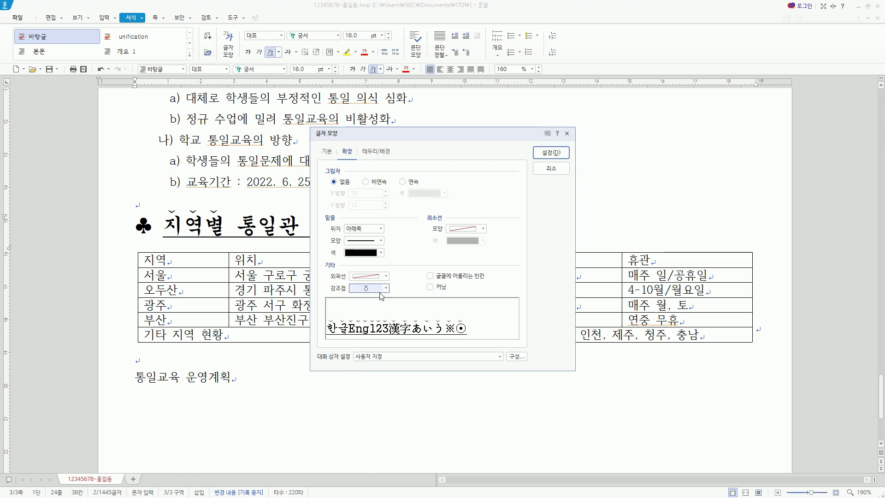
{"action": "left_click", "coordinate": [552, 152]}
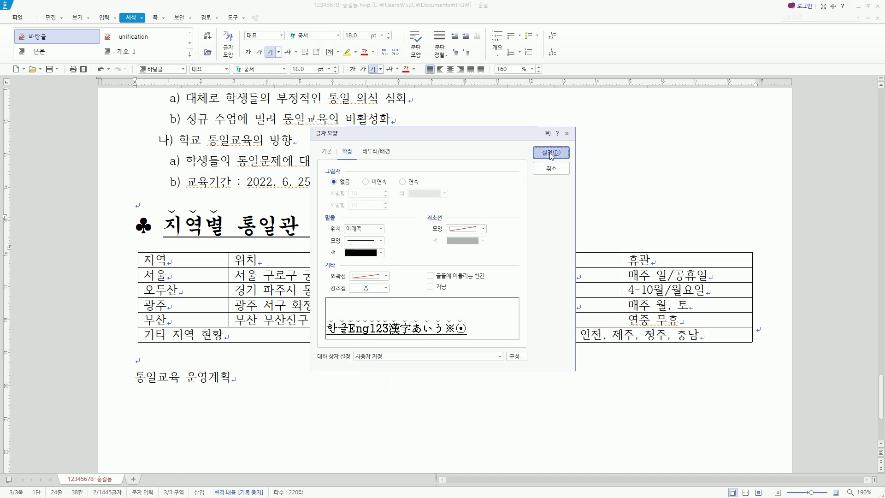
{"action": "left_click", "coordinate": [369, 235]}
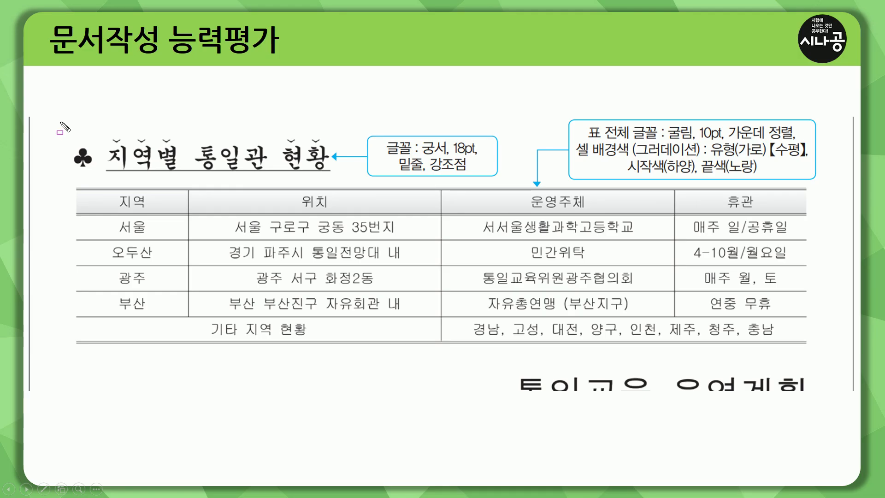
Step: Switch to the sample slide and examine the font, size and alignment requirements for the whole table
{"action": "left_click_drag", "start_coordinate": [60, 121], "coordinate": [506, 186]}
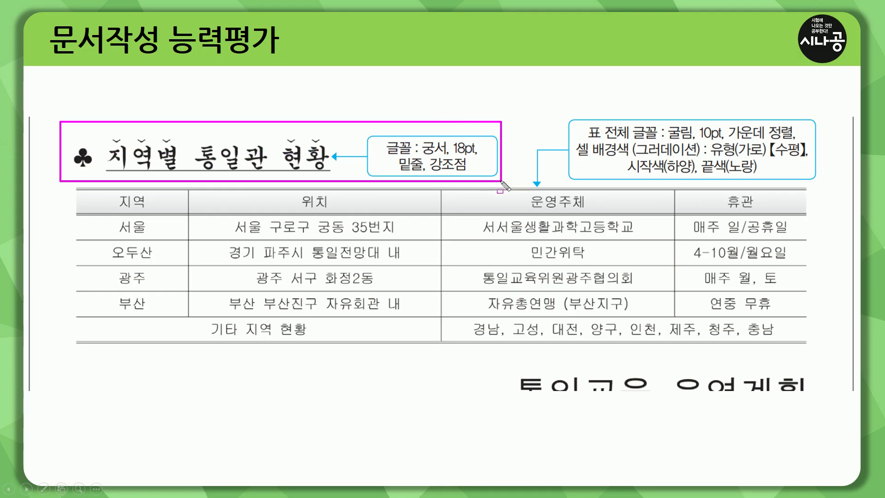
{"action": "left_click_drag", "start_coordinate": [77, 186], "coordinate": [813, 344]}
{"action": "left_click_drag", "start_coordinate": [569, 109], "coordinate": [820, 182]}
{"action": "key", "text": "e"}
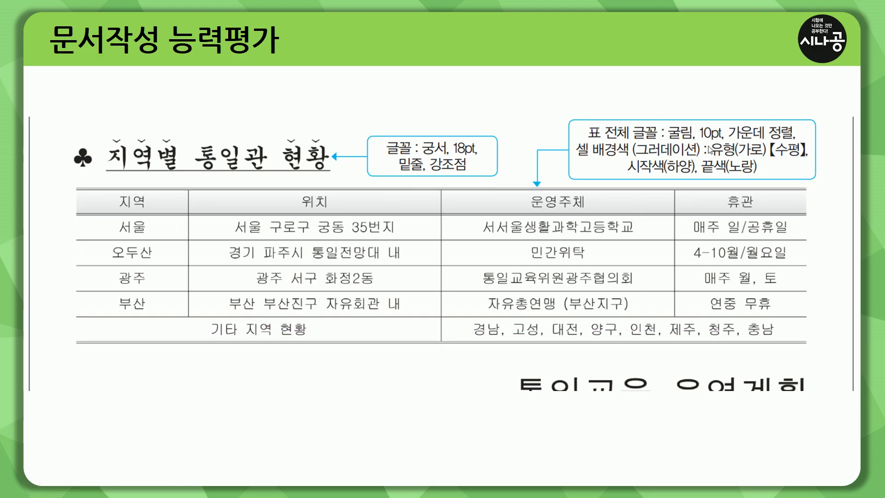
{"action": "mouse_move", "coordinate": [584, 142]}
{"action": "left_mouse_down"}
{"action": "mouse_move", "coordinate": [649, 143]}
{"action": "mouse_move", "coordinate": [659, 123]}
{"action": "left_mouse_up"}
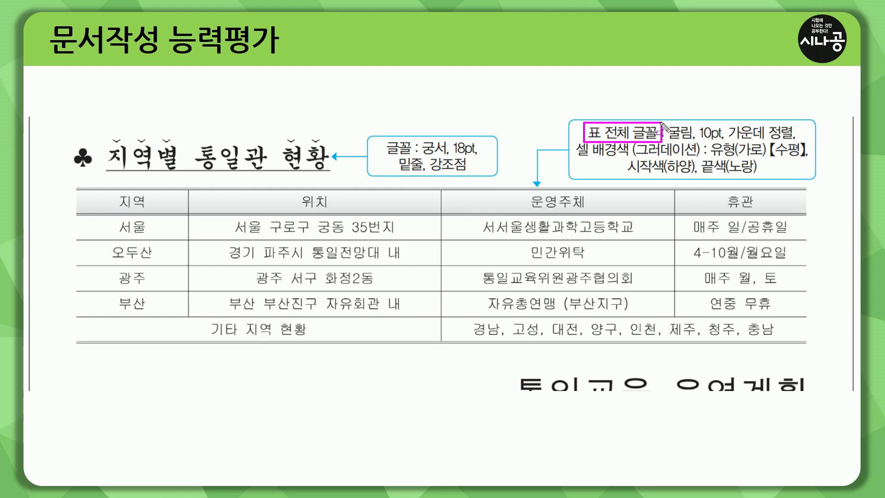
{"action": "left_click_drag", "start_coordinate": [90, 192], "coordinate": [179, 254]}
{"action": "left_click_drag", "start_coordinate": [256, 276], "coordinate": [793, 340]}
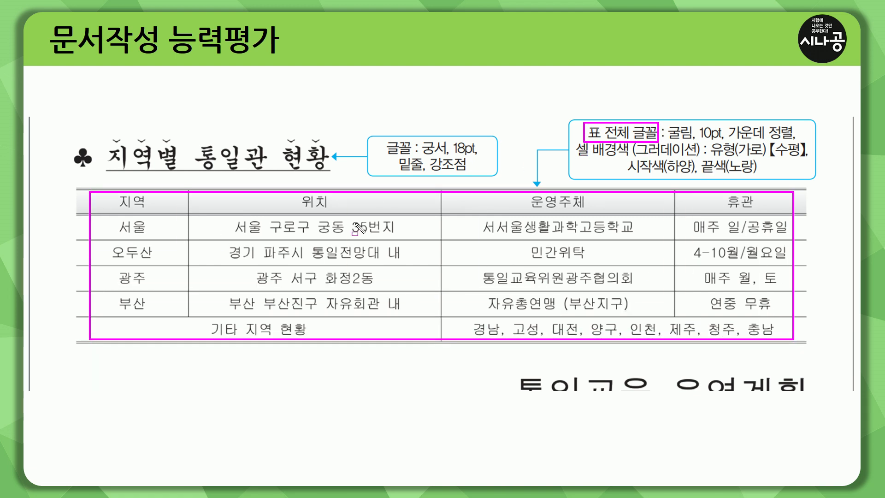
{"action": "left_click_drag", "start_coordinate": [668, 140], "coordinate": [805, 141]}
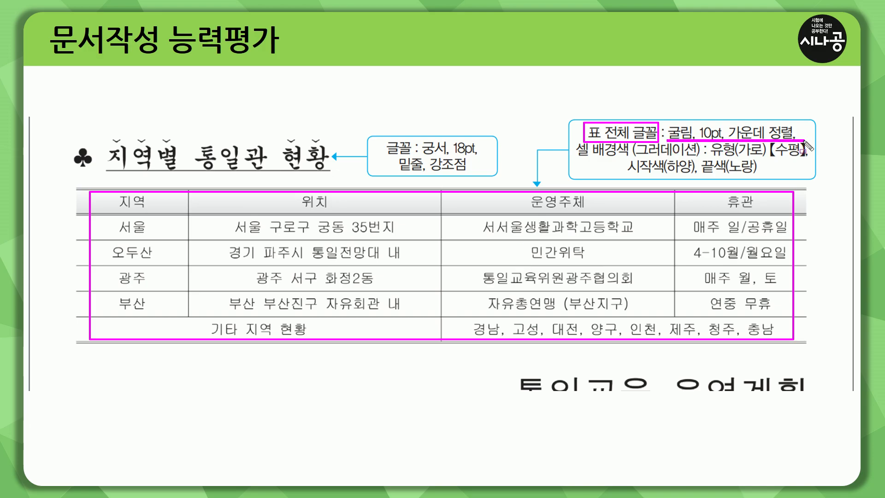
{"action": "key", "text": "Escape"}
Step: Examine the sample's gradient type, start colour and end colour requirements for the table's header row
{"action": "left_click_drag", "start_coordinate": [570, 165], "coordinate": [701, 141]}
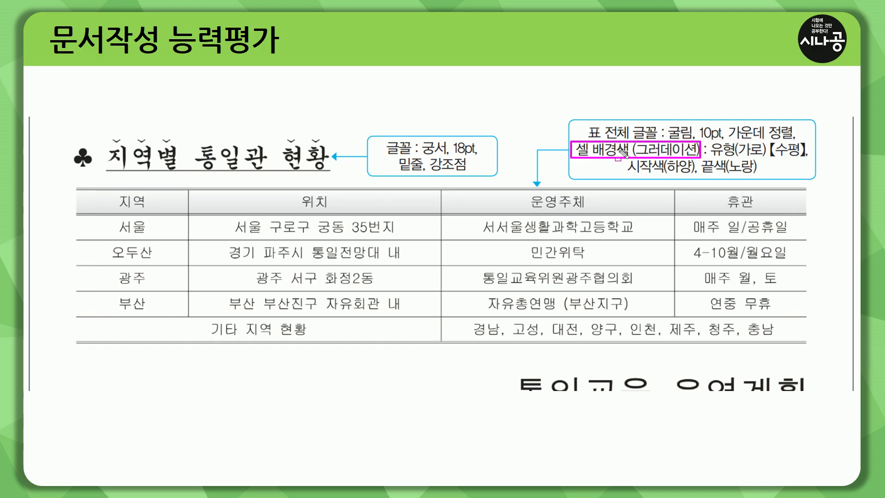
{"action": "left_click_drag", "start_coordinate": [74, 187], "coordinate": [817, 222]}
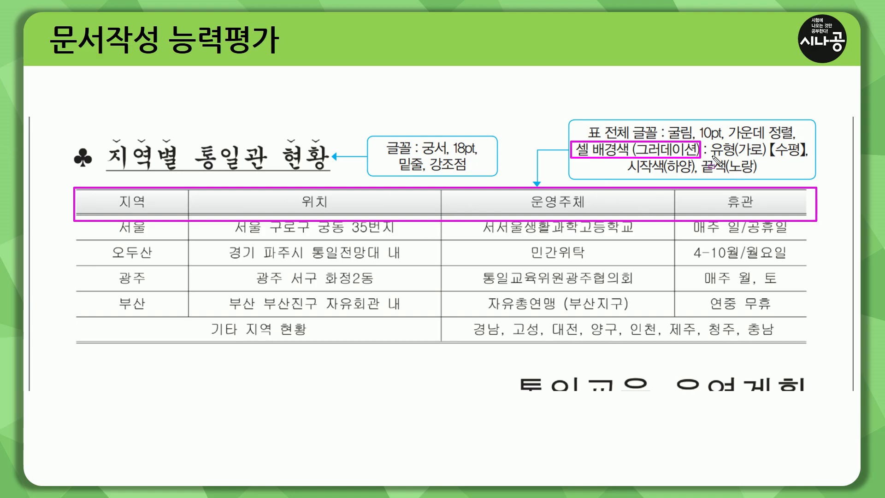
{"action": "left_click_drag", "start_coordinate": [713, 158], "coordinate": [766, 159]}
{"action": "left_click_drag", "start_coordinate": [618, 177], "coordinate": [760, 177]}
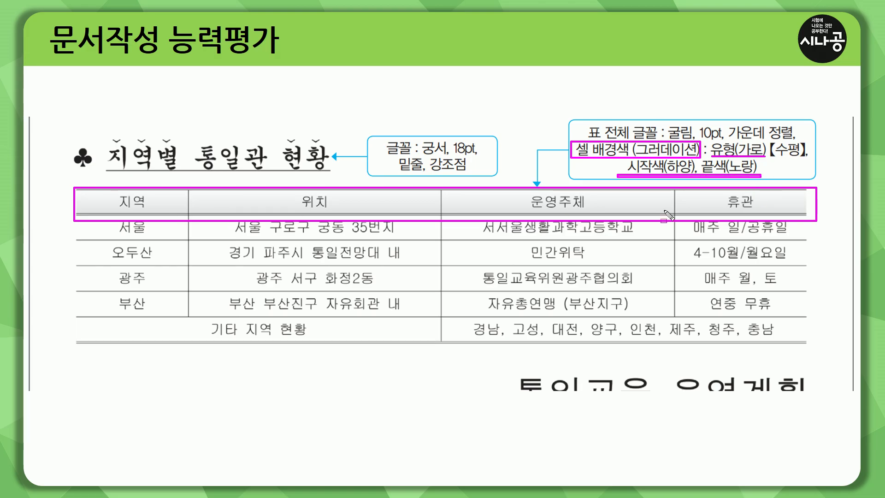
{"action": "key", "text": "Escape"}
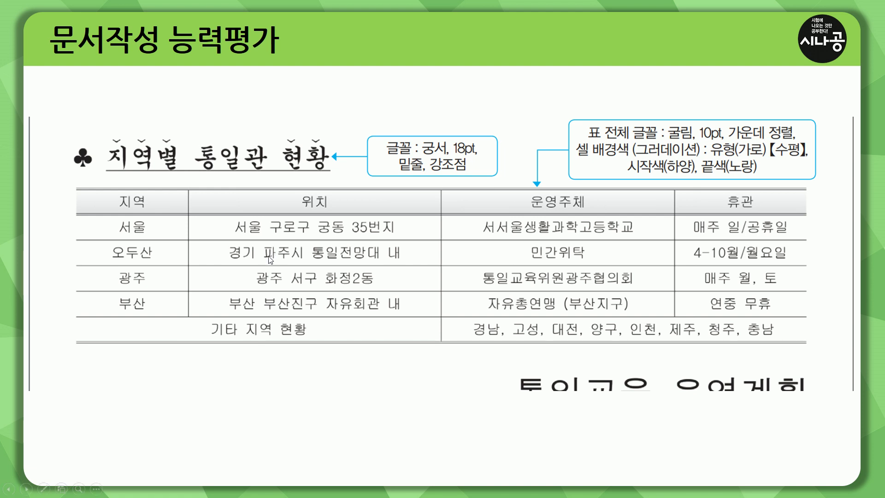
Step: Switch back to the document, set the whole table's font to 굴림 and centre-align the text in all its cells
{"action": "key", "text": "alt+Tab"}
{"action": "left_click_drag", "start_coordinate": [184, 260], "coordinate": [613, 334]}
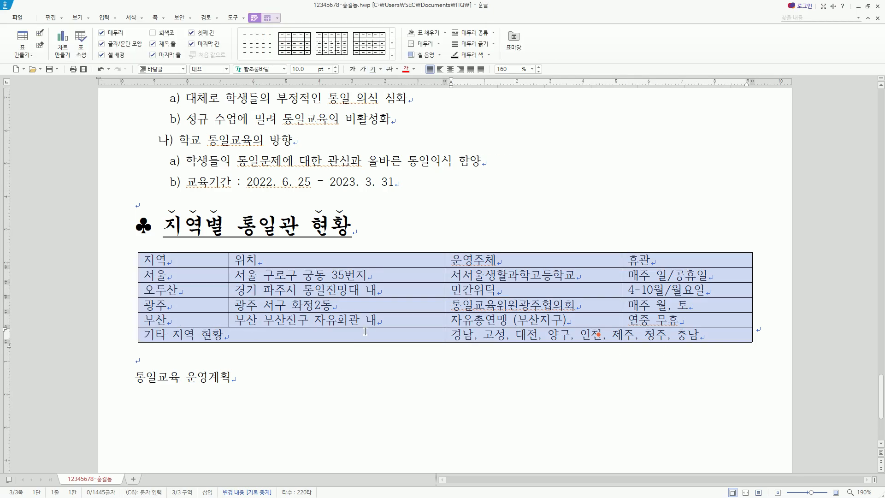
{"action": "key", "text": "alt+l"}
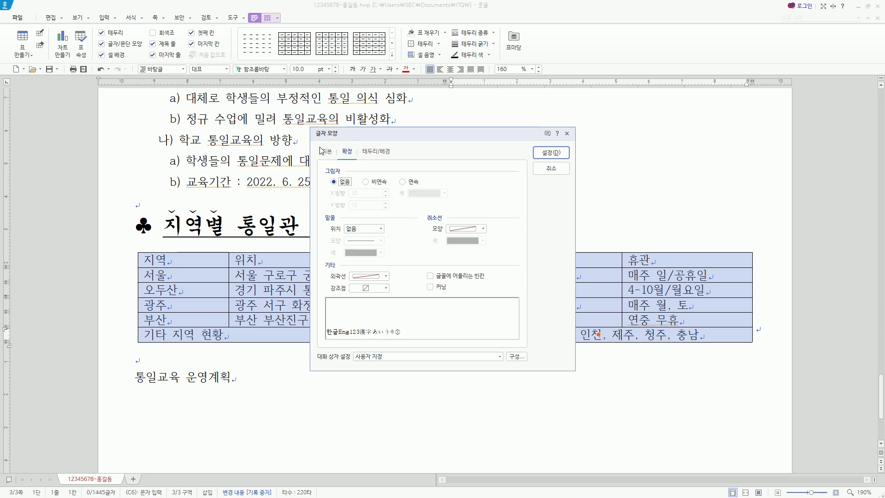
{"action": "left_click", "coordinate": [330, 155]}
{"action": "key", "text": "ctrl+2"}
{"action": "left_click_drag", "start_coordinate": [313, 143], "coordinate": [336, 160]}
{"action": "key", "text": "Escape"}
{"action": "left_click", "coordinate": [330, 155]}
{"action": "left_click", "coordinate": [461, 194]}
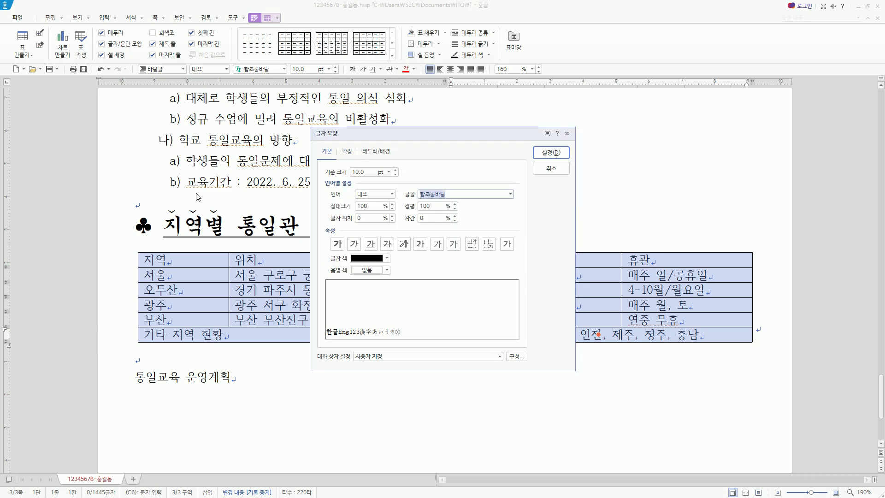
{"action": "type", "text": "굴림"}
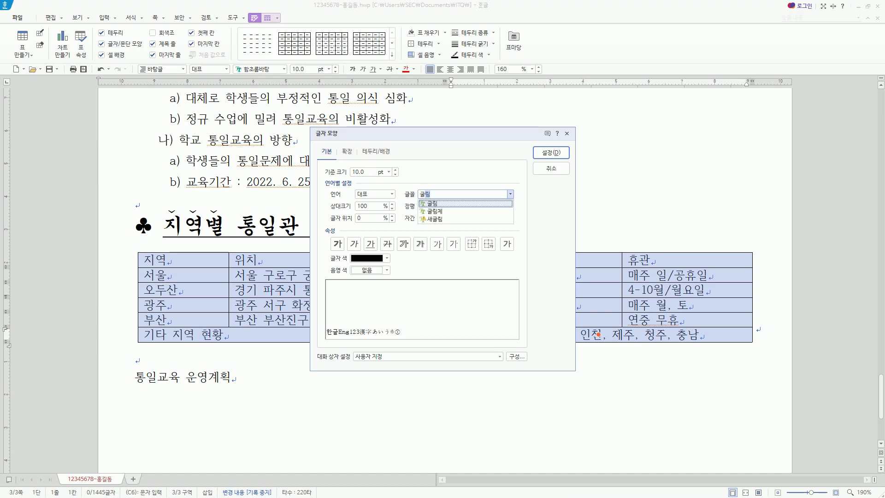
{"action": "key", "text": "Return"}
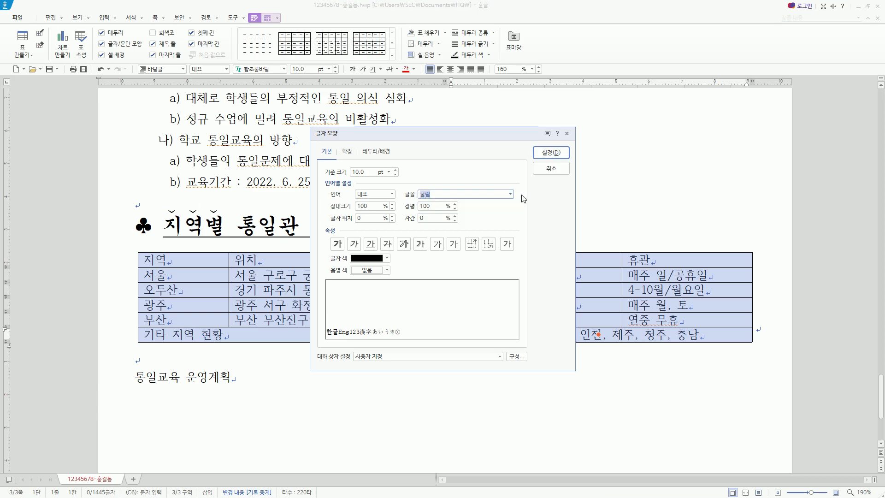
{"action": "left_click", "coordinate": [553, 155]}
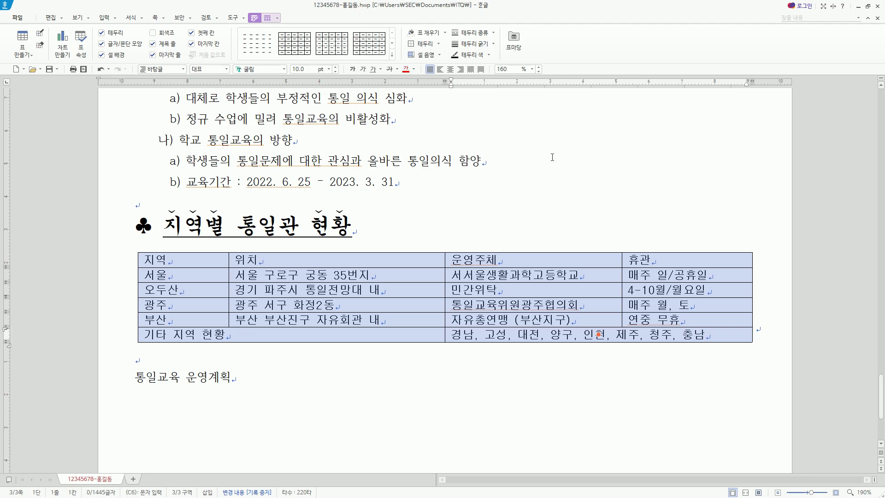
{"action": "key", "text": "ctrl+shift+c"}
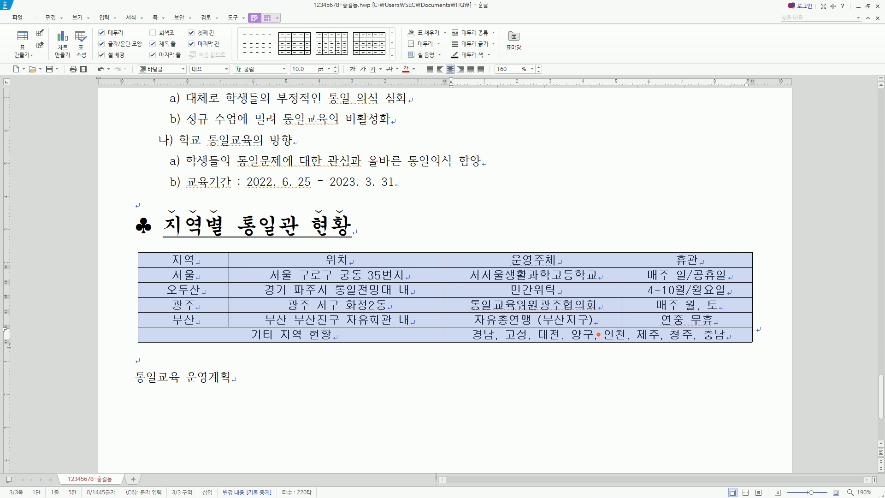
Step: Select the table's header row and open its cell background settings to review the colour, gradient and picture fill options
{"action": "left_click_drag", "start_coordinate": [149, 248], "coordinate": [748, 275]}
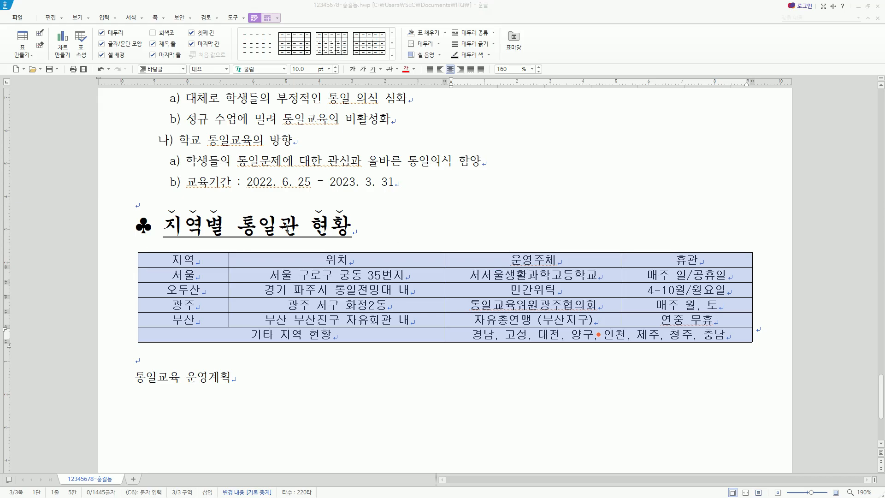
{"action": "left_click_drag", "start_coordinate": [194, 260], "coordinate": [687, 260]}
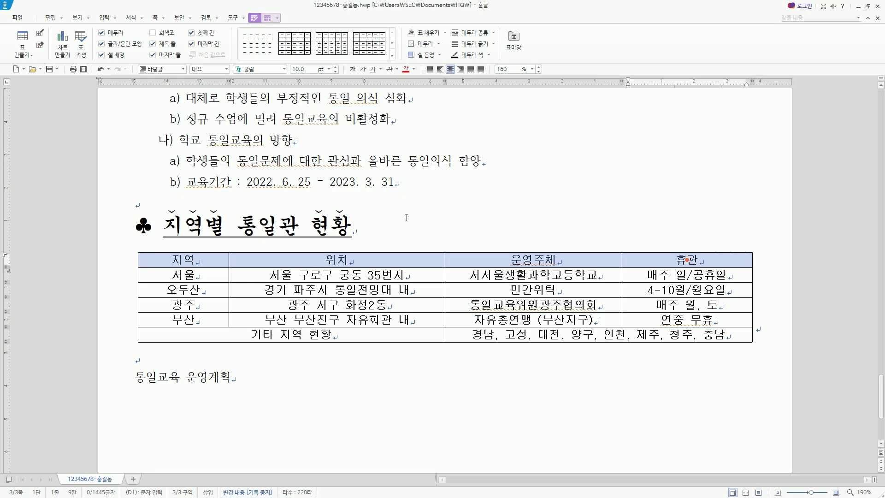
{"action": "key", "text": "c"}
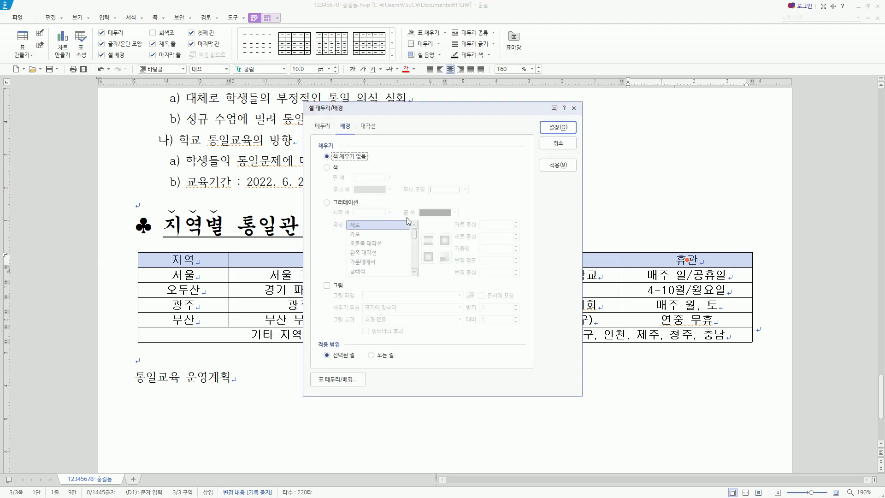
{"action": "mouse_move", "coordinate": [301, 99]}
{"action": "left_mouse_down"}
{"action": "mouse_move", "coordinate": [395, 237]}
{"action": "mouse_move", "coordinate": [577, 341]}
{"action": "mouse_move", "coordinate": [579, 397]}
{"action": "left_mouse_up"}
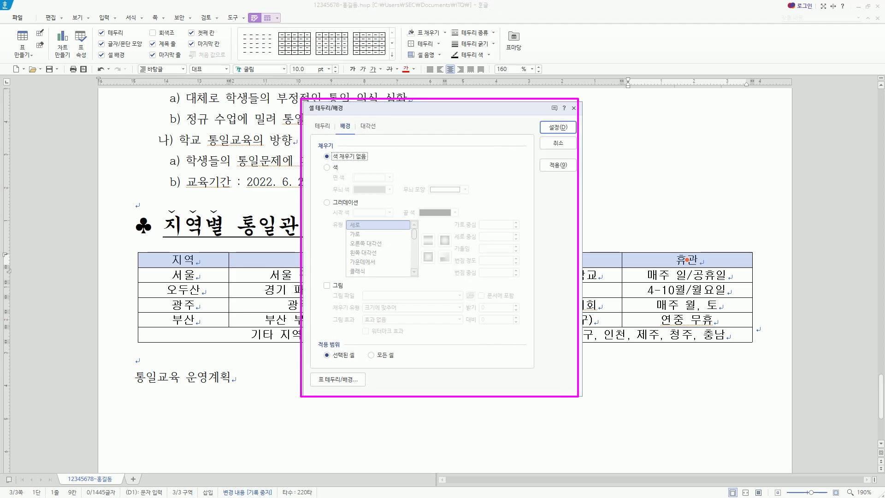
{"action": "left_click_drag", "start_coordinate": [336, 118], "coordinate": [355, 133]}
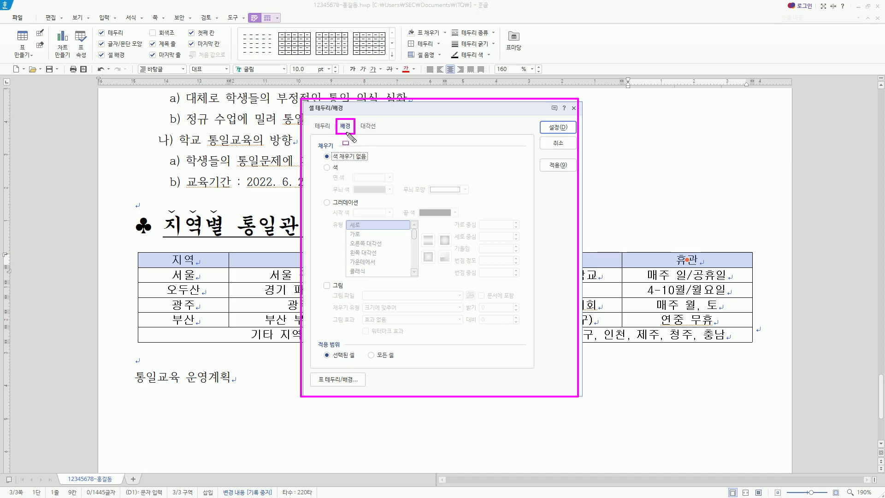
{"action": "mouse_move", "coordinate": [319, 151]}
{"action": "left_mouse_down"}
{"action": "mouse_move", "coordinate": [329, 170]}
{"action": "mouse_move", "coordinate": [473, 198]}
{"action": "left_mouse_up"}
{"action": "mouse_move", "coordinate": [316, 197]}
{"action": "left_mouse_down"}
{"action": "mouse_move", "coordinate": [331, 220]}
{"action": "mouse_move", "coordinate": [521, 293]}
{"action": "mouse_move", "coordinate": [513, 279]}
{"action": "left_mouse_up"}
{"action": "left_click_drag", "start_coordinate": [319, 289], "coordinate": [491, 335]}
{"action": "key", "text": "Escape"}
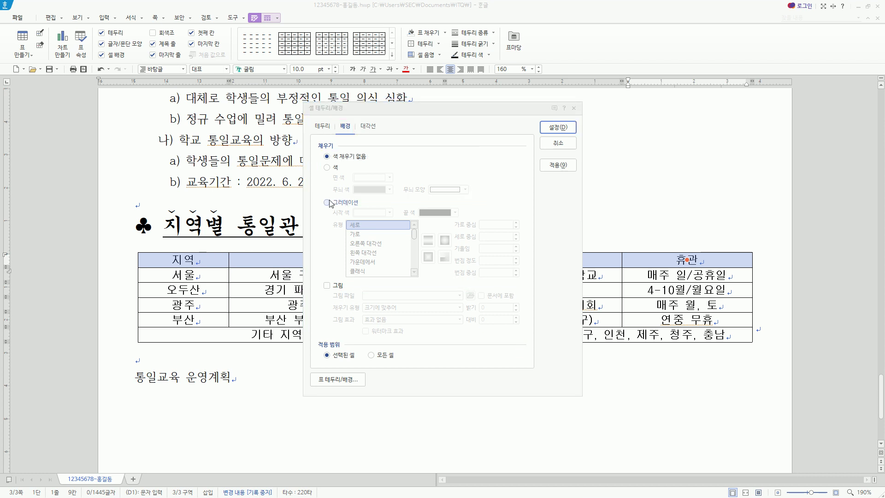
Step: Fill the header row with a 가로 (horizontal) gradient using white as the start colour and yellow as the end colour
{"action": "left_click", "coordinate": [327, 204]}
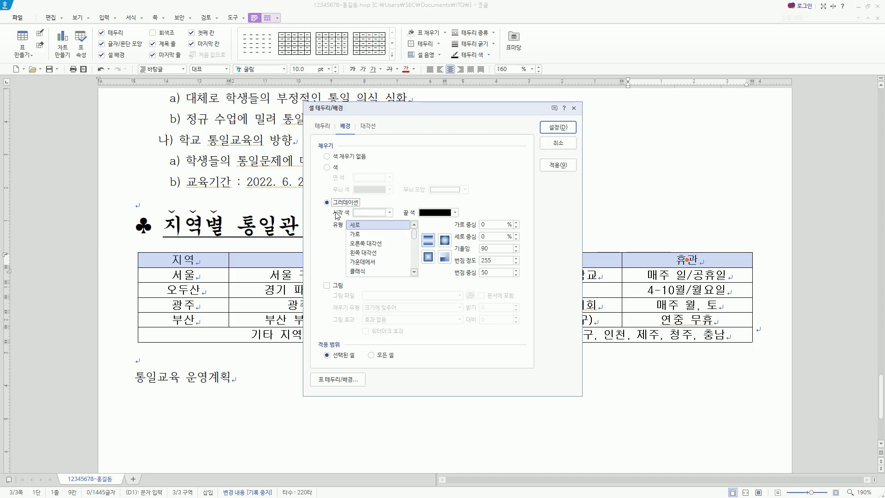
{"action": "left_click", "coordinate": [362, 214]}
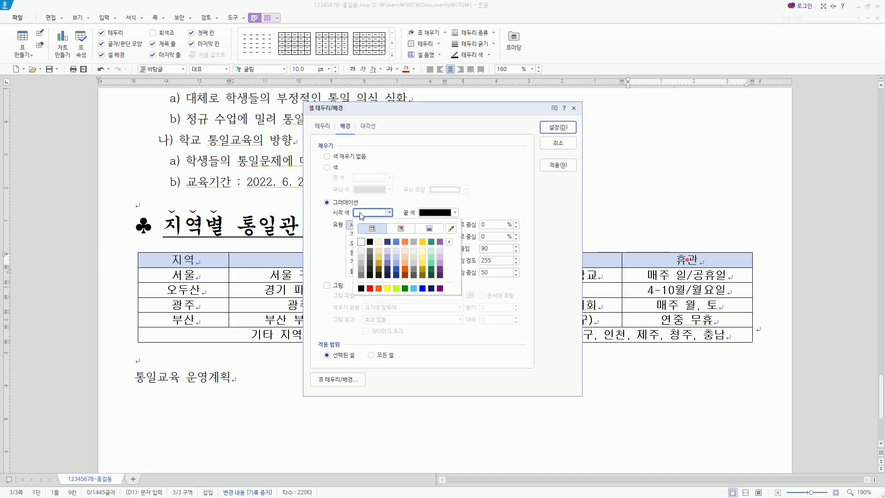
{"action": "left_click", "coordinate": [361, 242]}
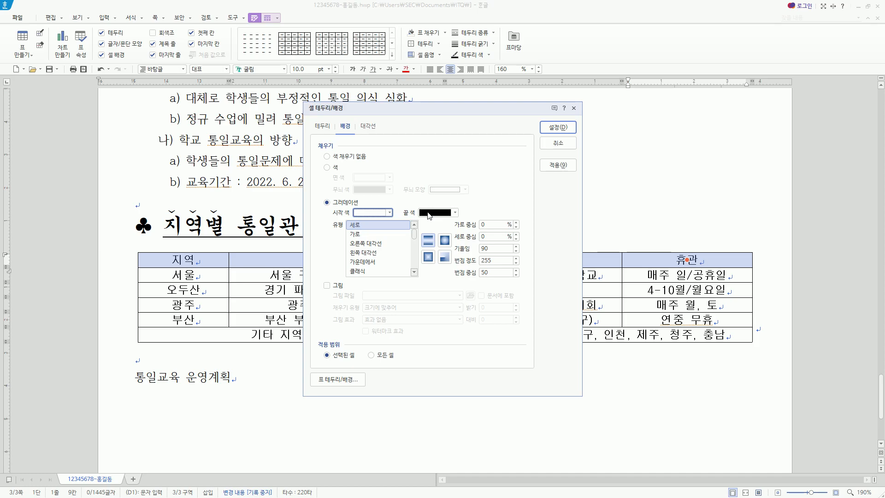
{"action": "left_click", "coordinate": [428, 213]}
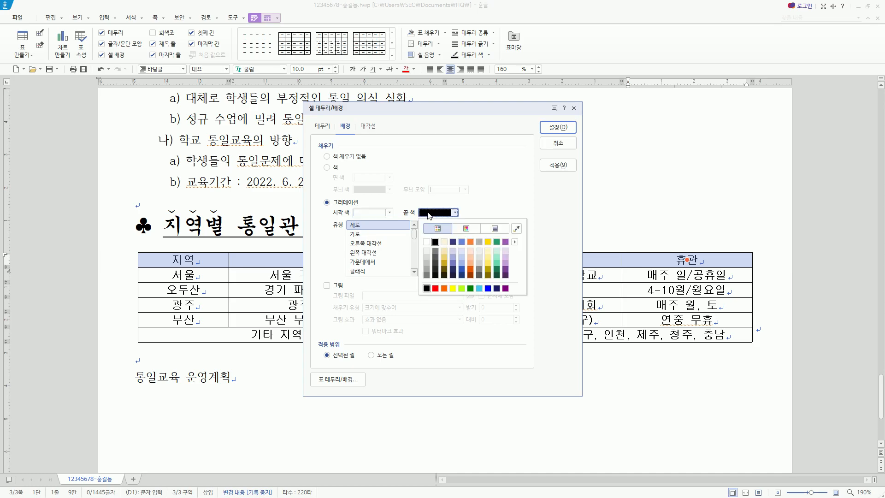
{"action": "left_click", "coordinate": [453, 288]}
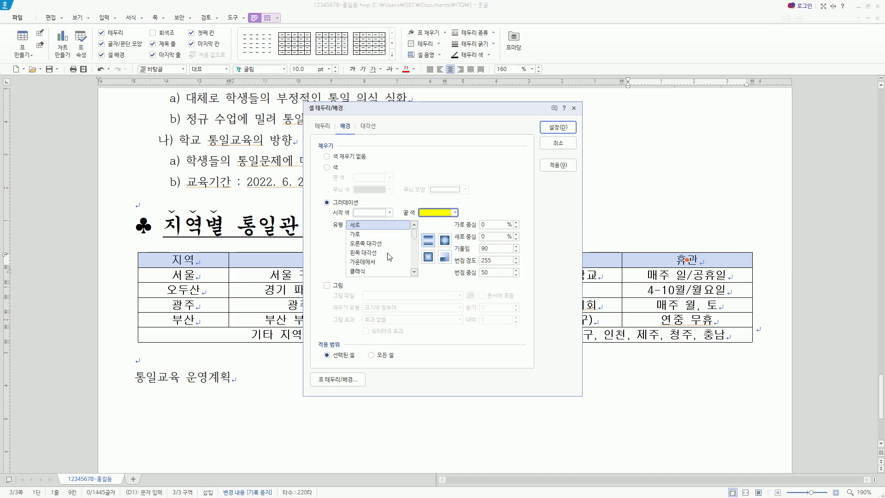
{"action": "left_click", "coordinate": [367, 235]}
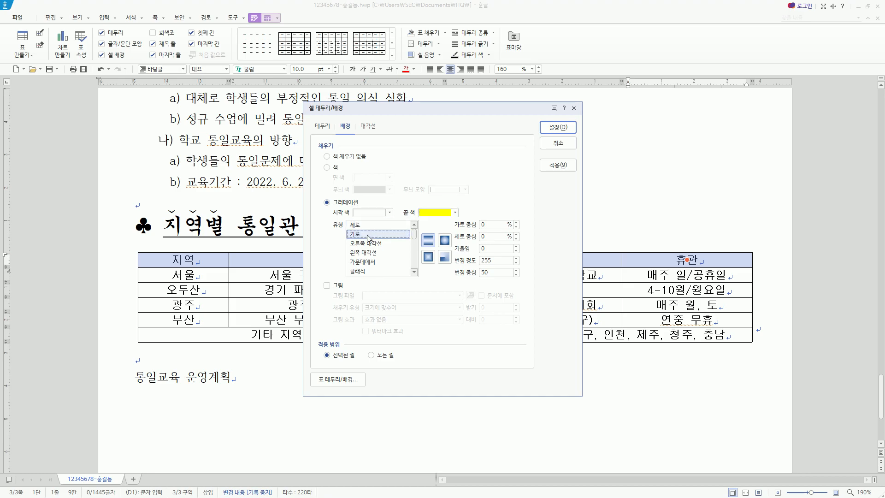
{"action": "mouse_move", "coordinate": [332, 221]}
{"action": "left_mouse_down"}
{"action": "mouse_move", "coordinate": [366, 276]}
{"action": "mouse_move", "coordinate": [421, 279]}
{"action": "left_mouse_up"}
{"action": "left_click_drag", "start_coordinate": [348, 231], "coordinate": [372, 238]}
{"action": "key", "text": "Escape"}
{"action": "left_click", "coordinate": [557, 128]}
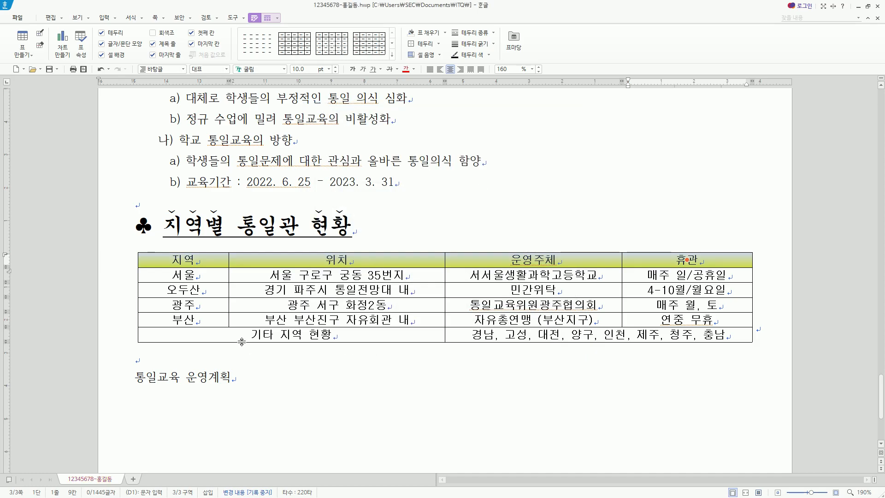
Step: Return to the sample slide and compare the formatting note with the overall layout of the sample table
{"action": "key", "text": "Escape"}
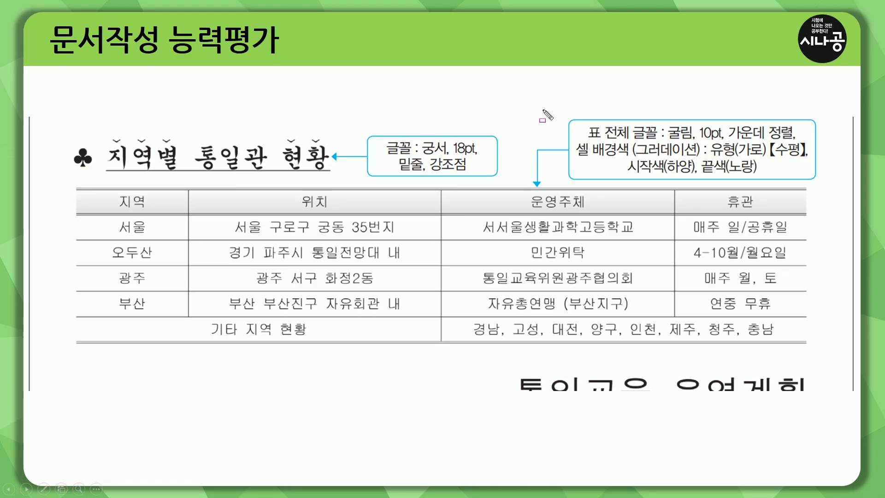
{"action": "mouse_move", "coordinate": [541, 108]}
{"action": "left_mouse_down"}
{"action": "mouse_move", "coordinate": [741, 179]}
{"action": "mouse_move", "coordinate": [825, 182]}
{"action": "mouse_move", "coordinate": [828, 191]}
{"action": "left_mouse_up"}
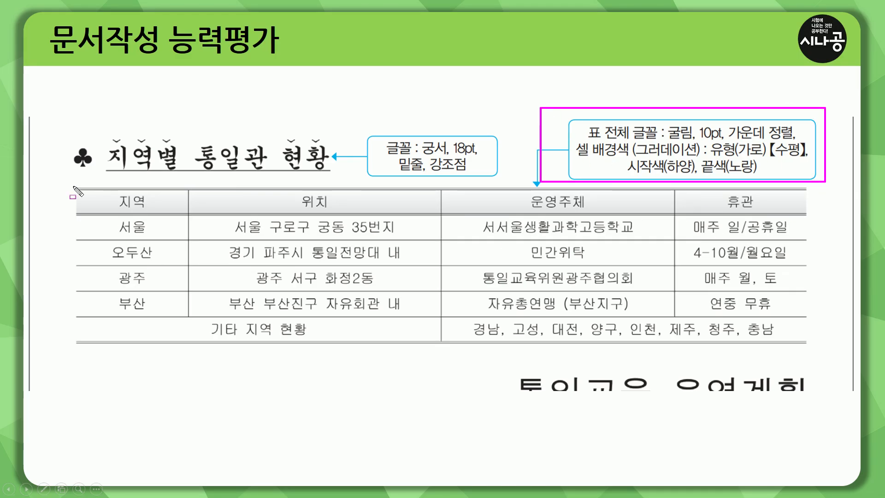
{"action": "mouse_move", "coordinate": [65, 177]}
{"action": "left_mouse_down"}
{"action": "mouse_move", "coordinate": [545, 383]}
{"action": "mouse_move", "coordinate": [819, 368]}
{"action": "mouse_move", "coordinate": [825, 354]}
{"action": "left_mouse_up"}
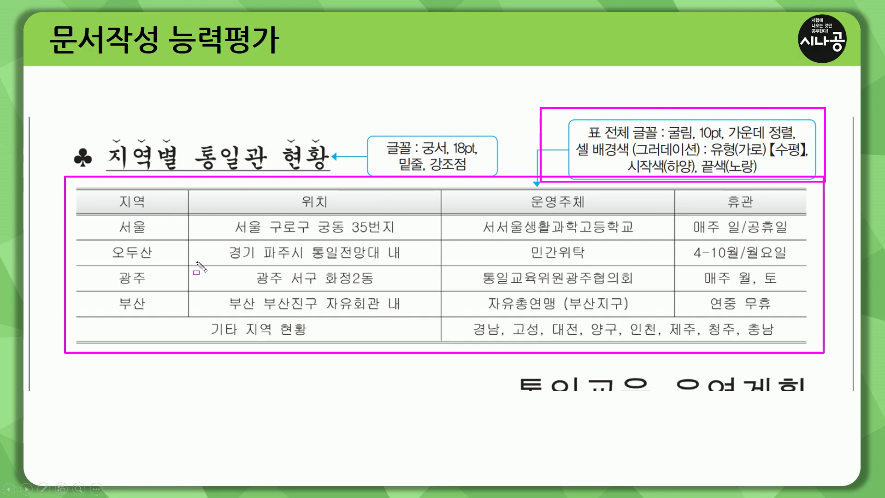
{"action": "key", "text": "Escape"}
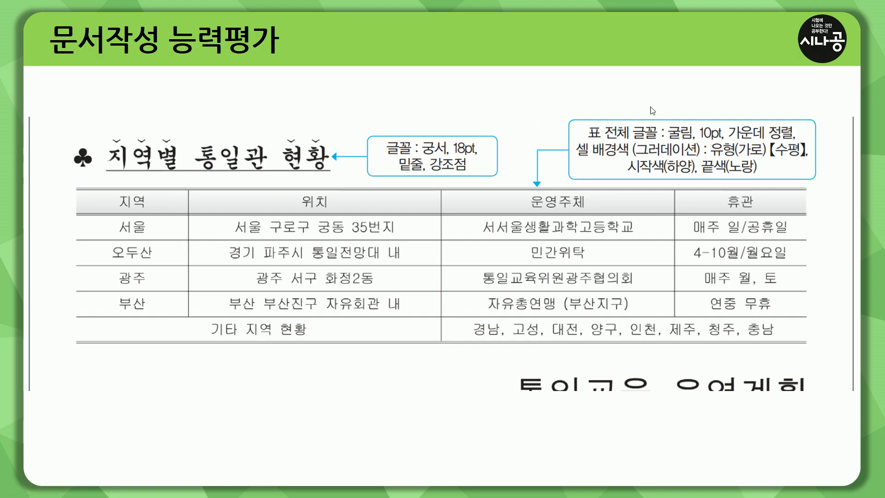
{"action": "left_click_drag", "start_coordinate": [563, 105], "coordinate": [834, 183]}
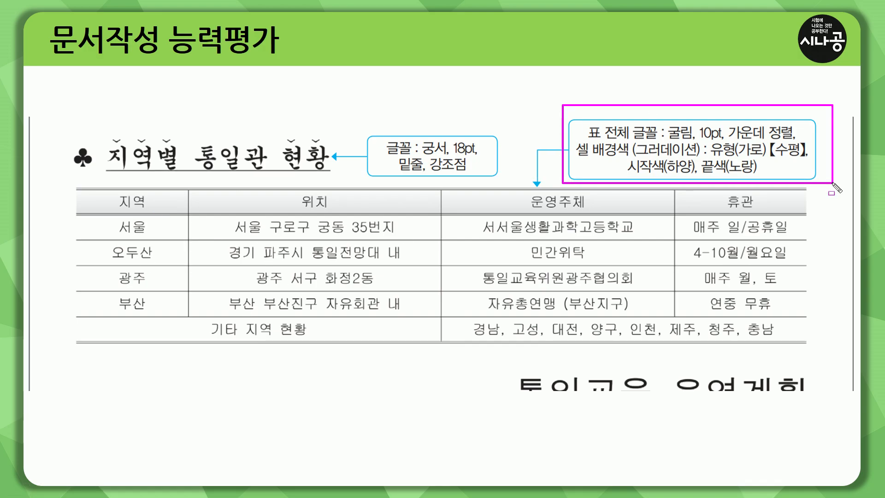
{"action": "left_click_drag", "start_coordinate": [67, 180], "coordinate": [258, 330]}
{"action": "left_click_drag", "start_coordinate": [326, 330], "coordinate": [824, 355]}
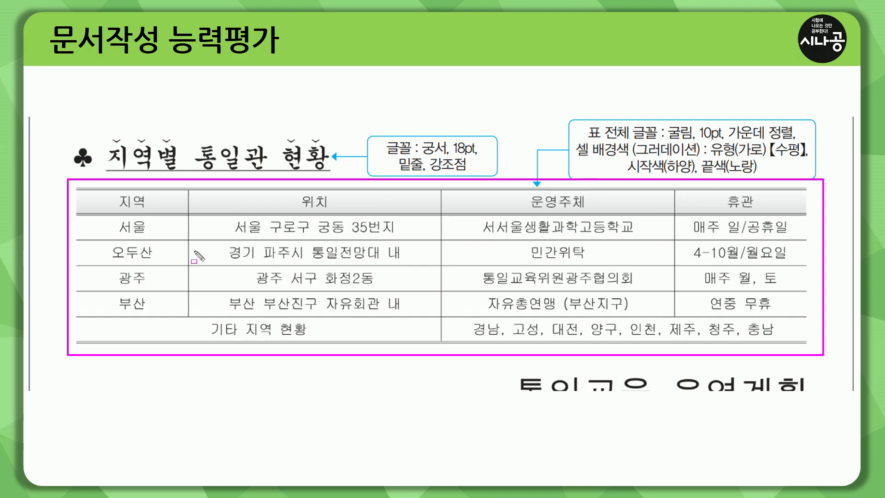
{"action": "key", "text": "Escape"}
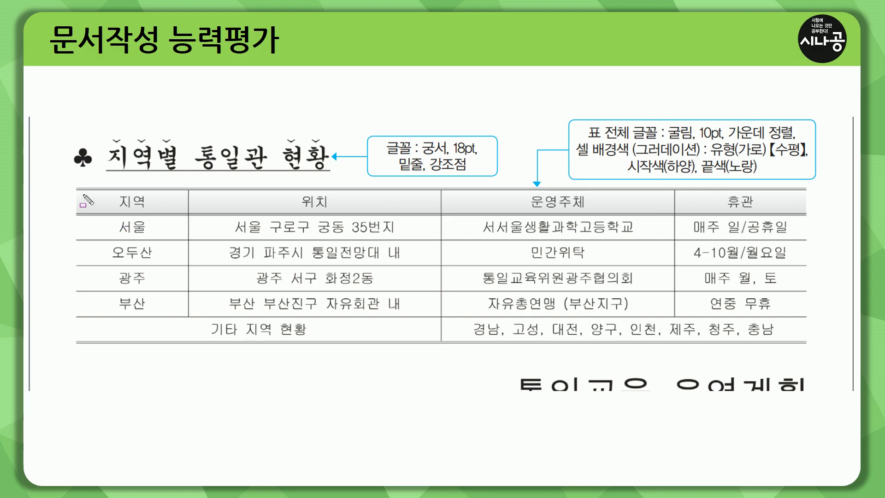
Step: Examine the sample table's side edges and the border lines above and below its header row and under its last row
{"action": "left_click_drag", "start_coordinate": [67, 180], "coordinate": [88, 350]}
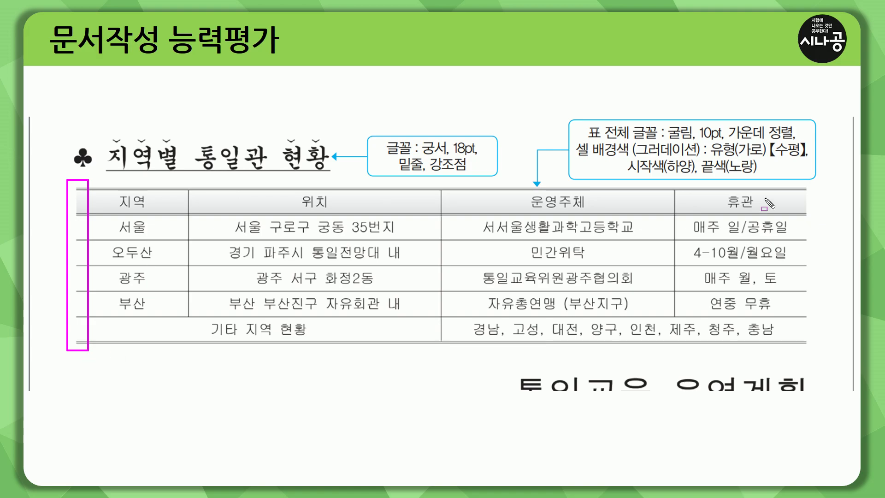
{"action": "left_click_drag", "start_coordinate": [803, 182], "coordinate": [822, 358]}
{"action": "key", "text": "Escape"}
{"action": "mouse_move", "coordinate": [70, 178]}
{"action": "left_mouse_down"}
{"action": "mouse_move", "coordinate": [820, 198]}
{"action": "mouse_move", "coordinate": [810, 198]}
{"action": "left_mouse_up"}
{"action": "mouse_move", "coordinate": [70, 205]}
{"action": "left_mouse_down"}
{"action": "mouse_move", "coordinate": [537, 223]}
{"action": "mouse_move", "coordinate": [817, 222]}
{"action": "left_mouse_up"}
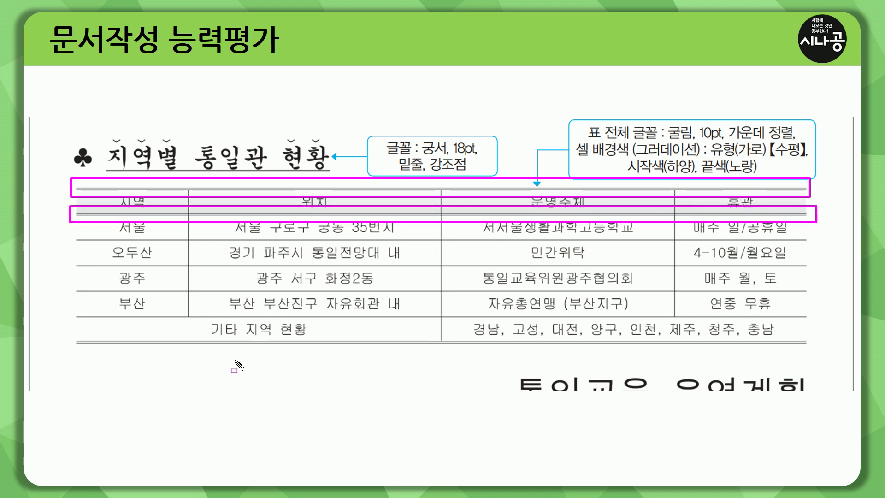
{"action": "left_click_drag", "start_coordinate": [66, 336], "coordinate": [817, 349]}
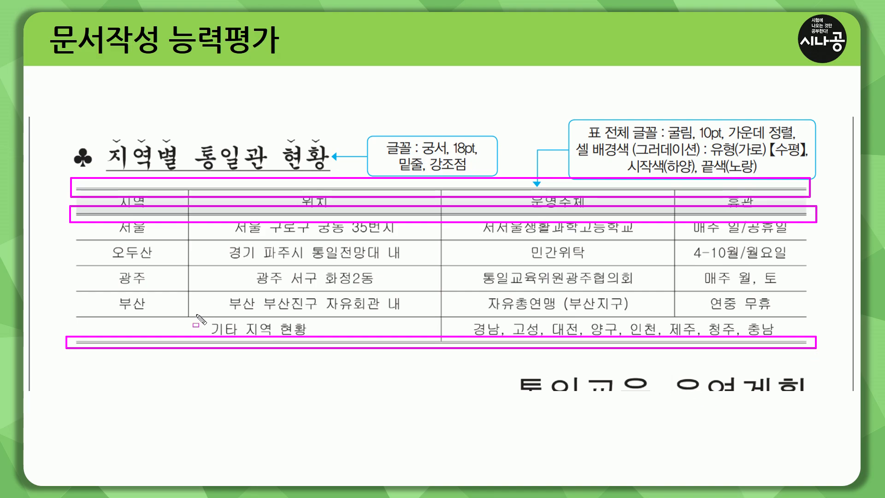
{"action": "key", "text": "Escape"}
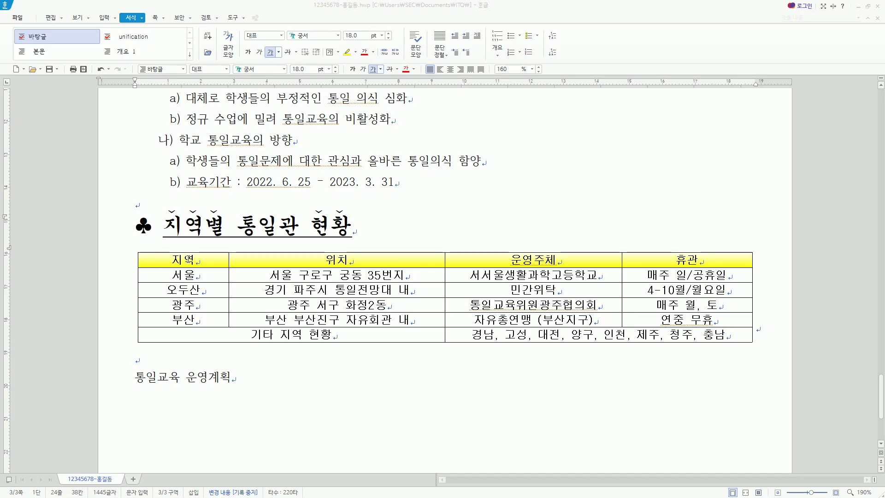
Step: Apply double-line borders to the top and bottom edges of the table's header row
{"action": "left_click", "coordinate": [695, 253]}
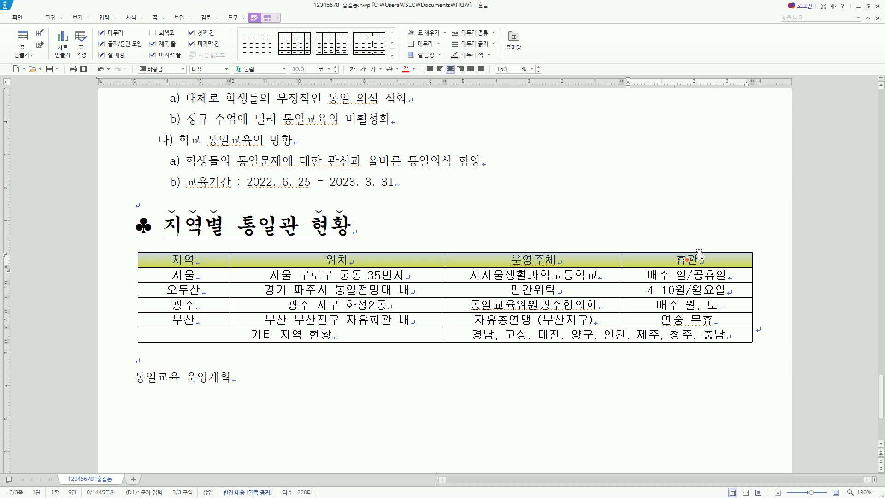
{"action": "key", "text": "l"}
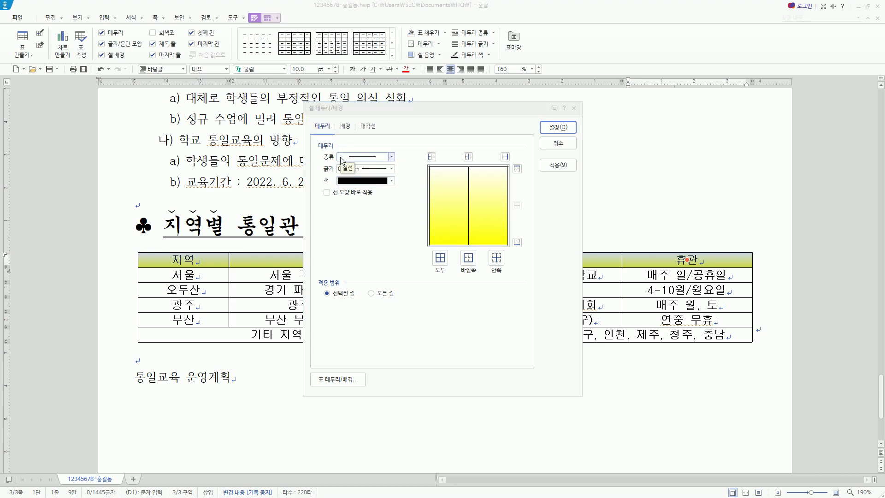
{"action": "mouse_move", "coordinate": [164, 252]}
{"action": "left_mouse_down"}
{"action": "mouse_move", "coordinate": [194, 267]}
{"action": "mouse_move", "coordinate": [748, 266]}
{"action": "mouse_move", "coordinate": [727, 268]}
{"action": "left_mouse_up"}
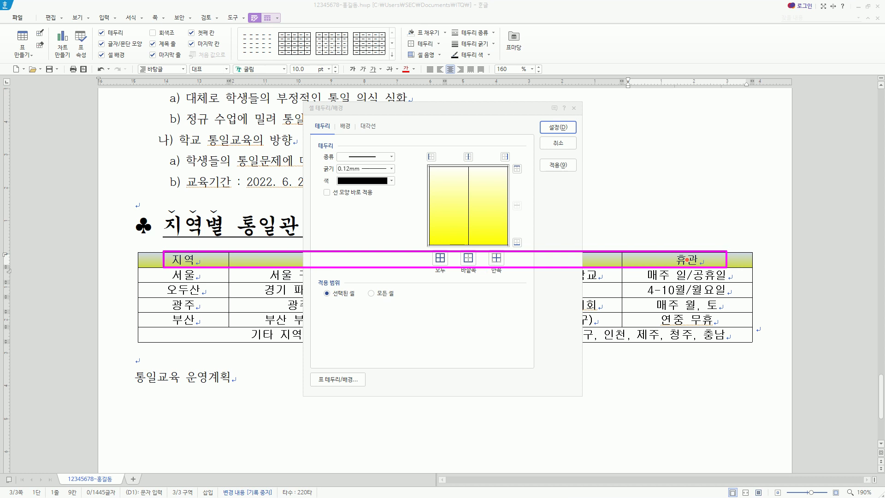
{"action": "left_click", "coordinate": [366, 157]}
{"action": "left_click", "coordinate": [366, 252]}
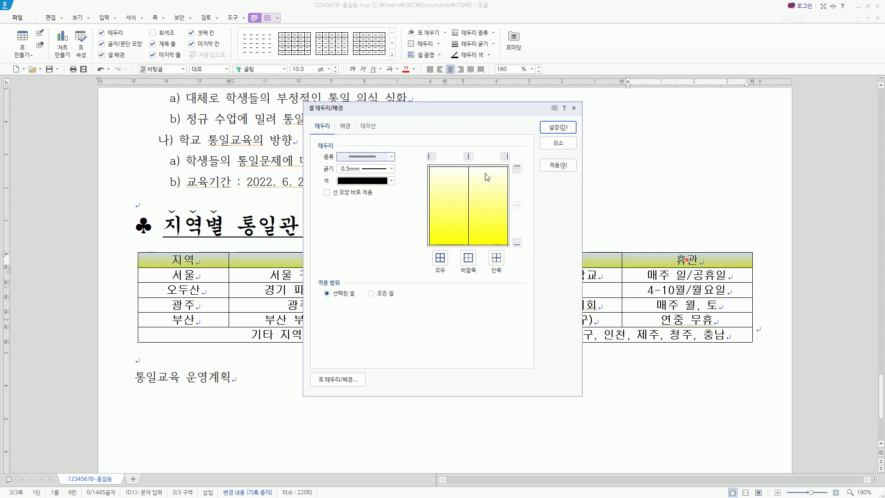
{"action": "left_click", "coordinate": [518, 169]}
{"action": "left_click", "coordinate": [518, 242]}
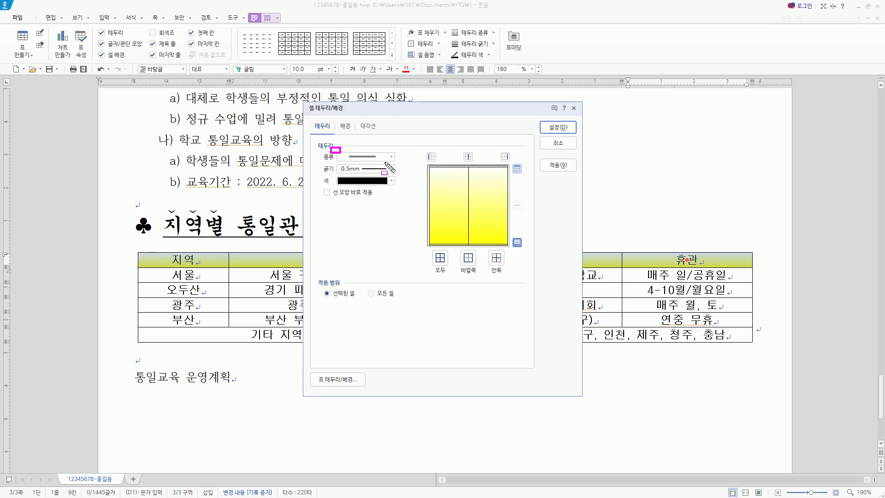
{"action": "left_click_drag", "start_coordinate": [508, 162], "coordinate": [528, 174]}
{"action": "left_click_drag", "start_coordinate": [511, 233], "coordinate": [529, 254]}
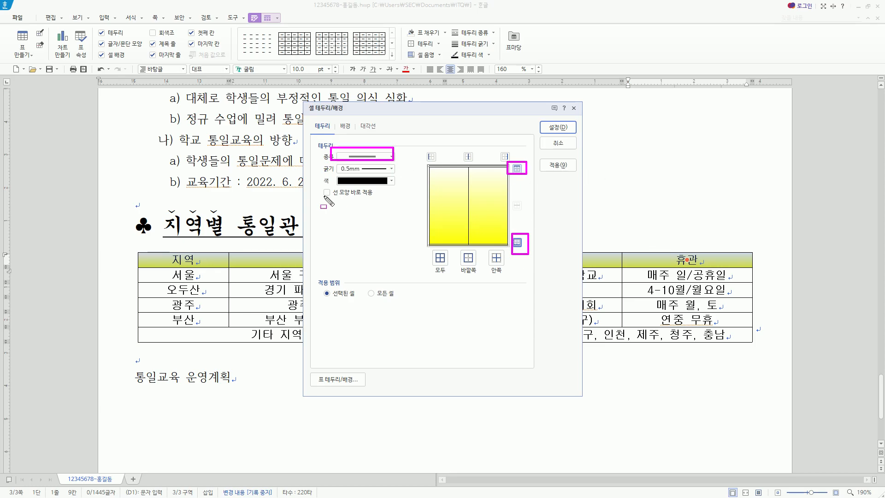
{"action": "mouse_move", "coordinate": [320, 201]}
{"action": "left_mouse_down"}
{"action": "mouse_move", "coordinate": [376, 200]}
{"action": "mouse_move", "coordinate": [377, 187]}
{"action": "left_mouse_up"}
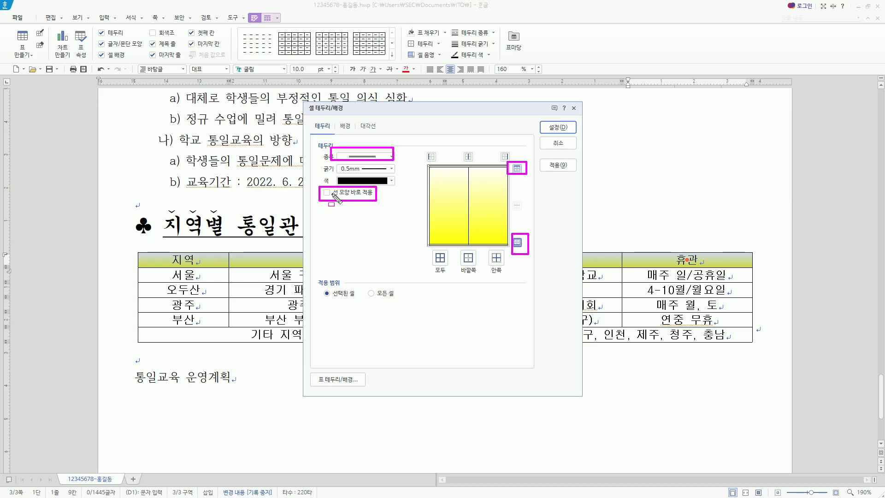
{"action": "left_click", "coordinate": [558, 127]}
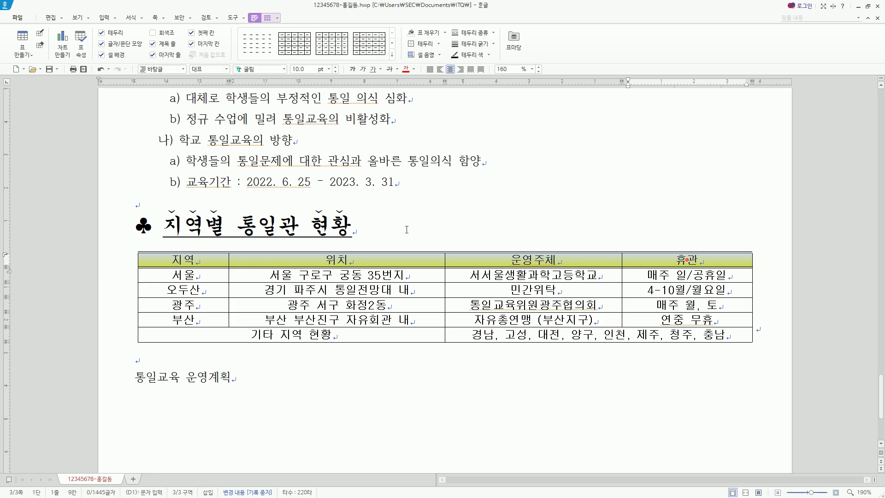
{"action": "left_click", "coordinate": [380, 236]}
{"action": "left_click_drag", "start_coordinate": [167, 257], "coordinate": [735, 262]}
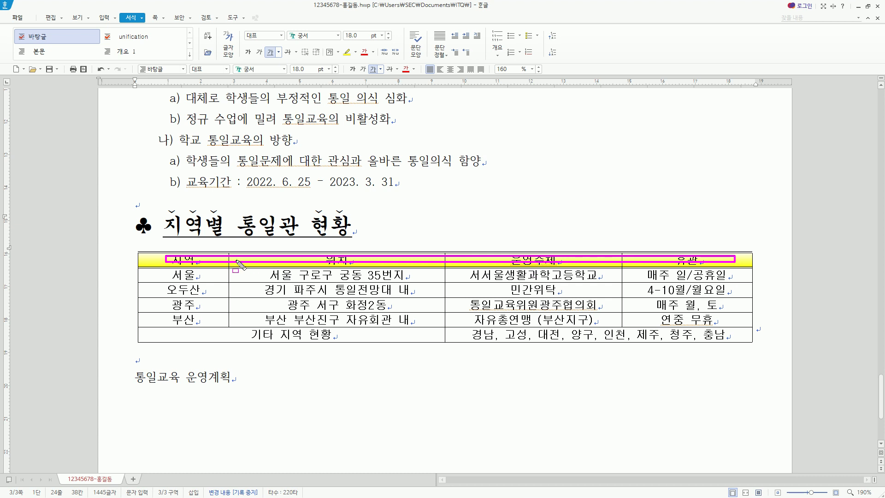
{"action": "key", "text": "Escape"}
Step: Select the whole table and apply a double-line border to its bottom outer edge
{"action": "left_click", "coordinate": [186, 261]}
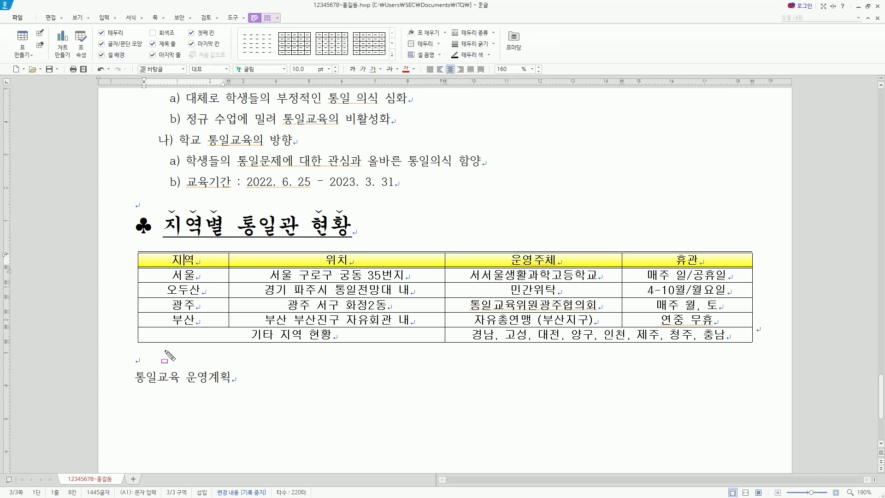
{"action": "left_click_drag", "start_coordinate": [141, 343], "coordinate": [766, 343]}
{"action": "key", "text": "Escape"}
{"action": "left_click_drag", "start_coordinate": [197, 258], "coordinate": [641, 340]}
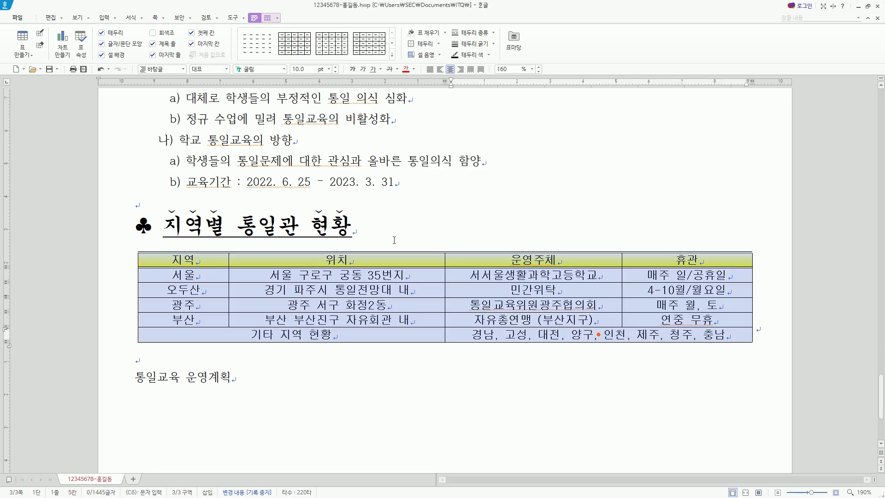
{"action": "key", "text": "l"}
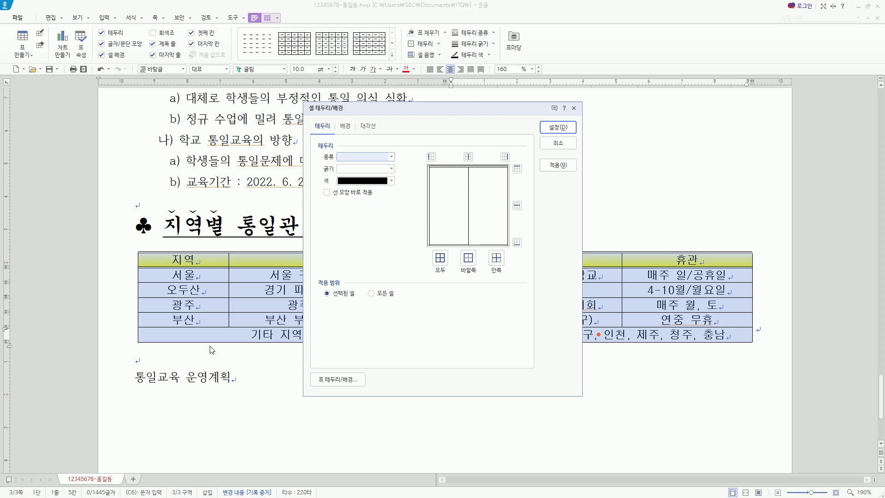
{"action": "left_click", "coordinate": [355, 158]}
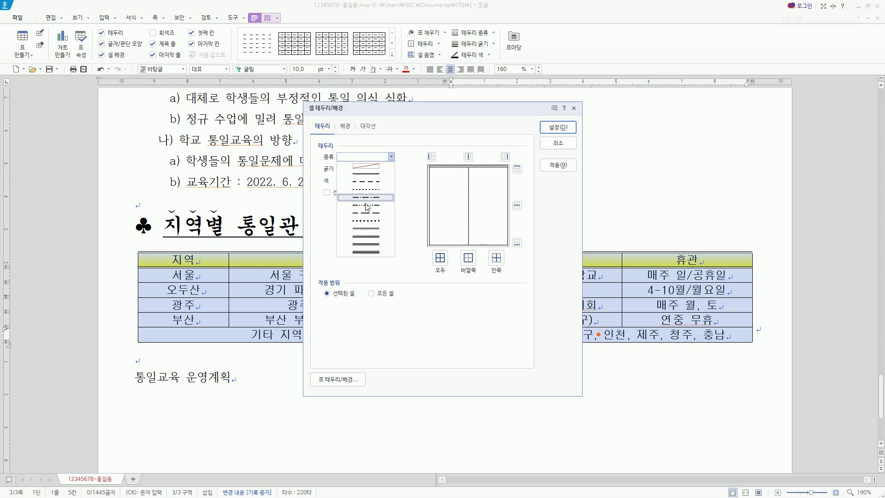
{"action": "left_click", "coordinate": [371, 230]}
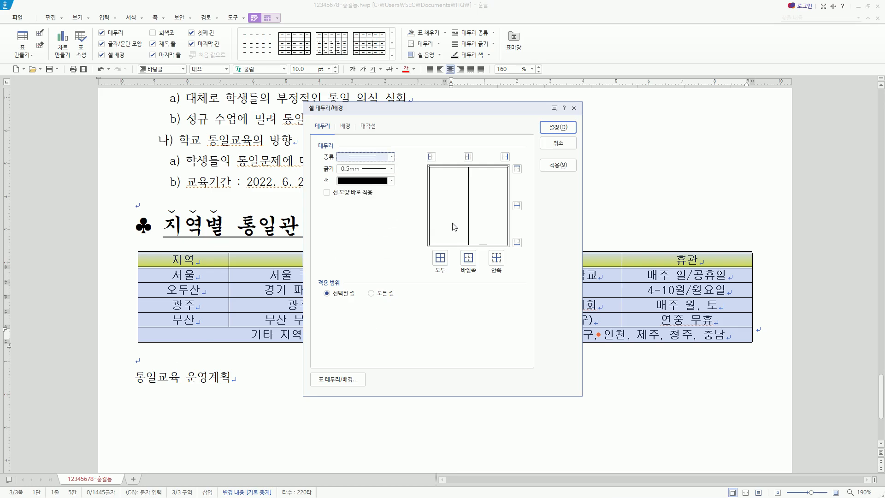
{"action": "left_click", "coordinate": [517, 243]}
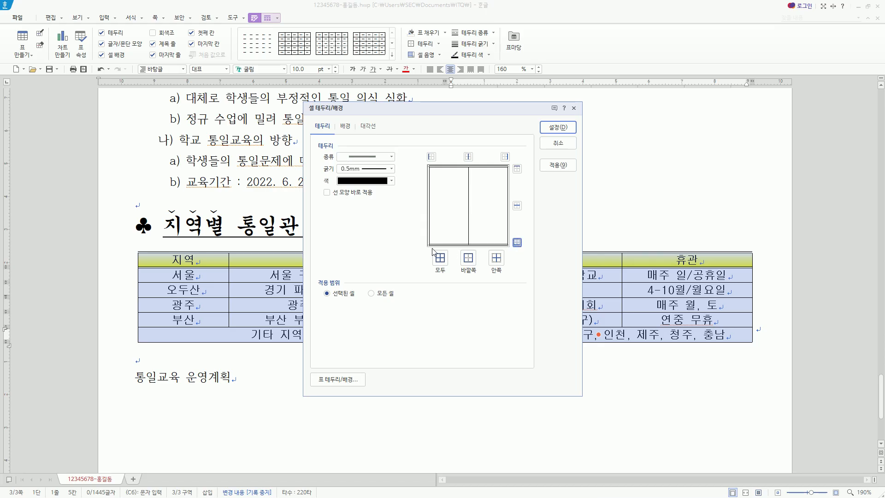
{"action": "left_click", "coordinate": [555, 129]}
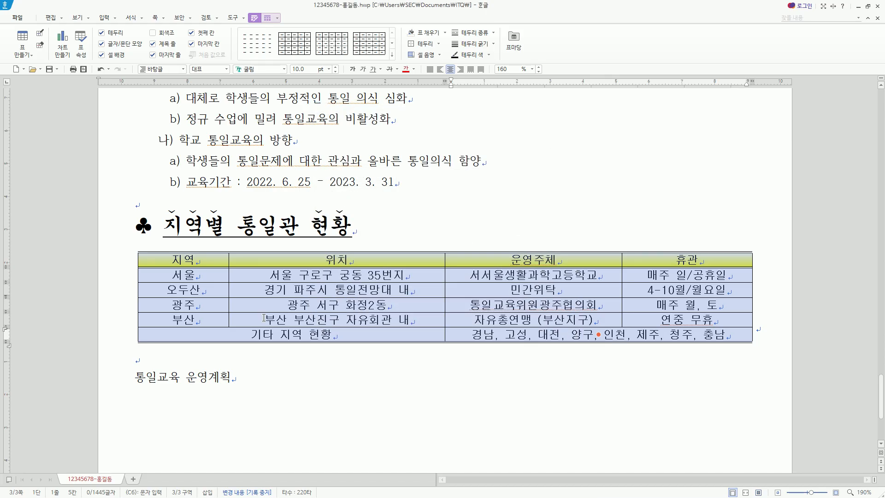
{"action": "left_click_drag", "start_coordinate": [153, 341], "coordinate": [770, 350]}
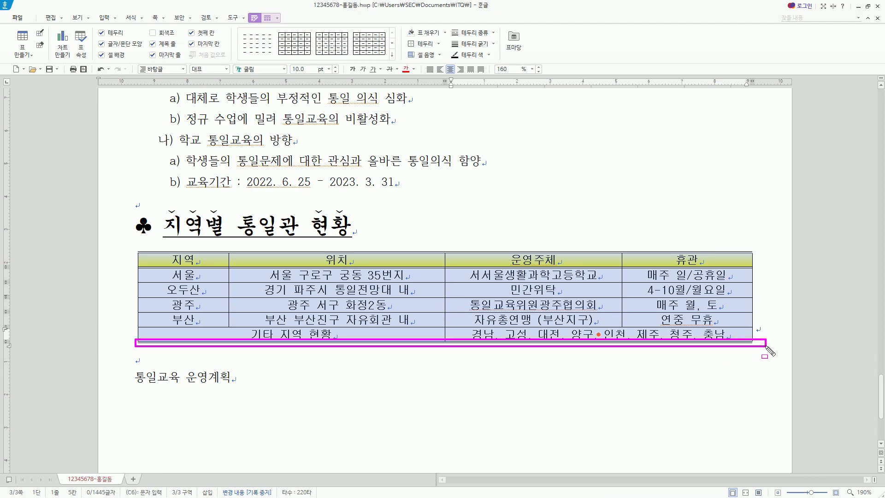
{"action": "key", "text": "Escape"}
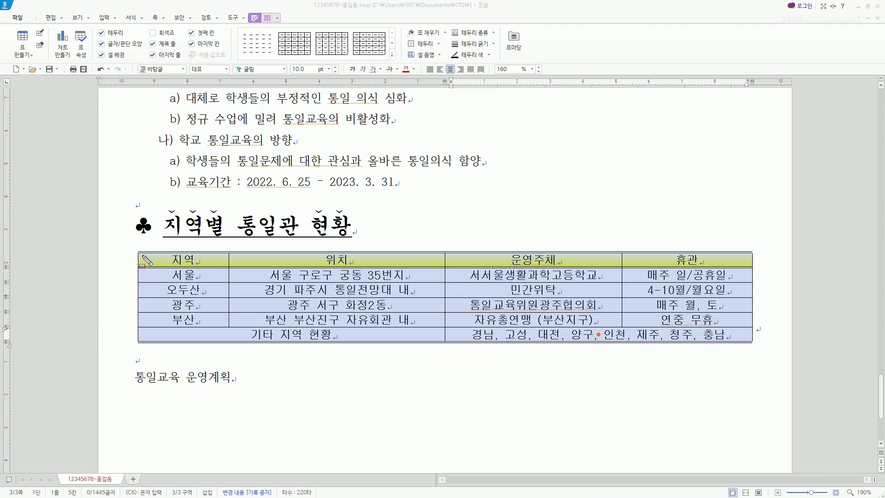
Step: Set the left and right outer borders of the whole table to no line
{"action": "left_click_drag", "start_coordinate": [134, 245], "coordinate": [143, 356]}
{"action": "left_click_drag", "start_coordinate": [748, 242], "coordinate": [764, 343]}
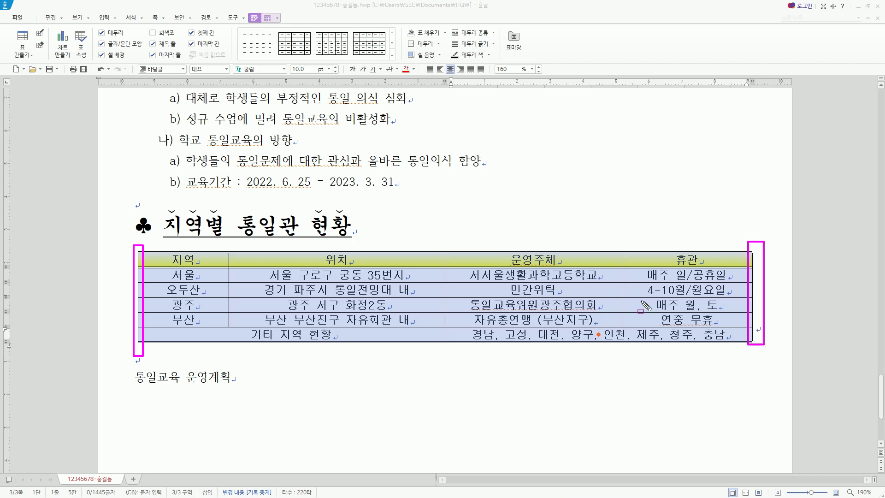
{"action": "key", "text": "Escape"}
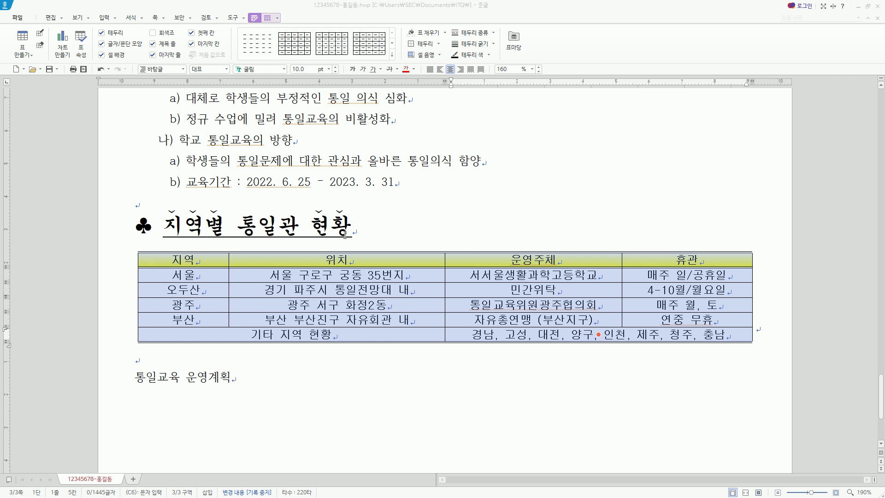
{"action": "key", "text": "l"}
{"action": "left_click", "coordinate": [391, 157]}
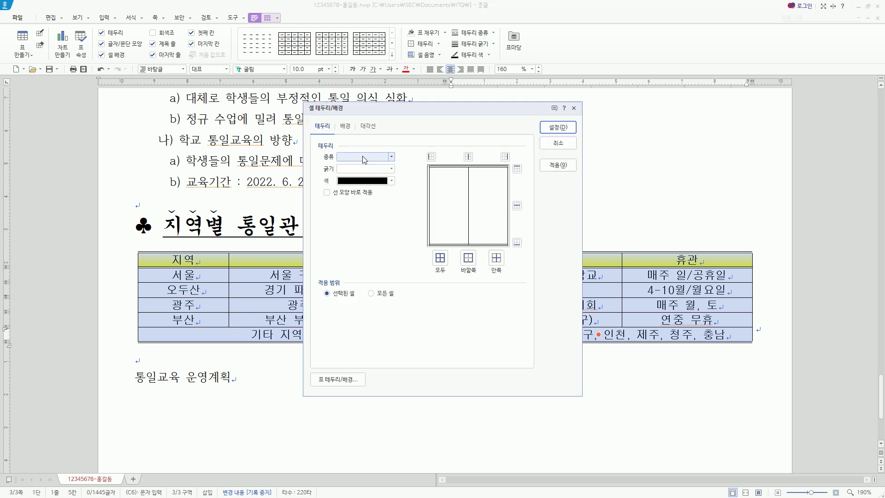
{"action": "left_click", "coordinate": [367, 166]}
{"action": "left_click", "coordinate": [432, 156]}
{"action": "left_click", "coordinate": [505, 157]}
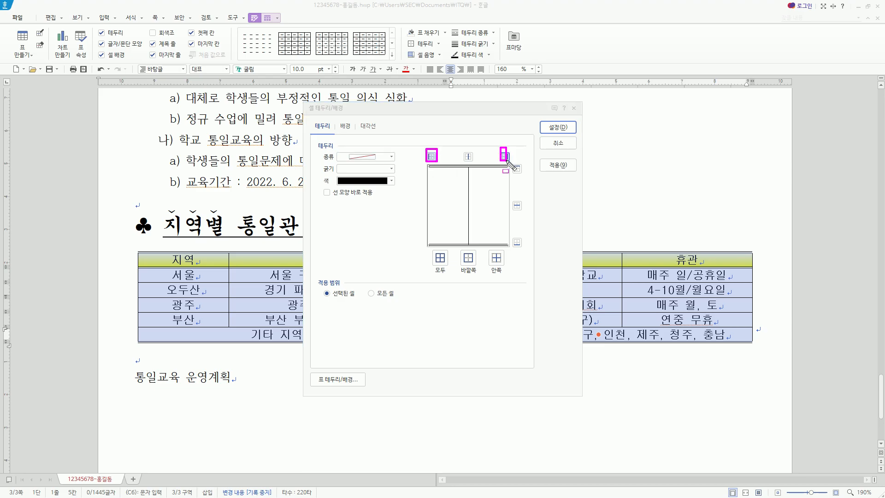
{"action": "left_click", "coordinate": [555, 129]}
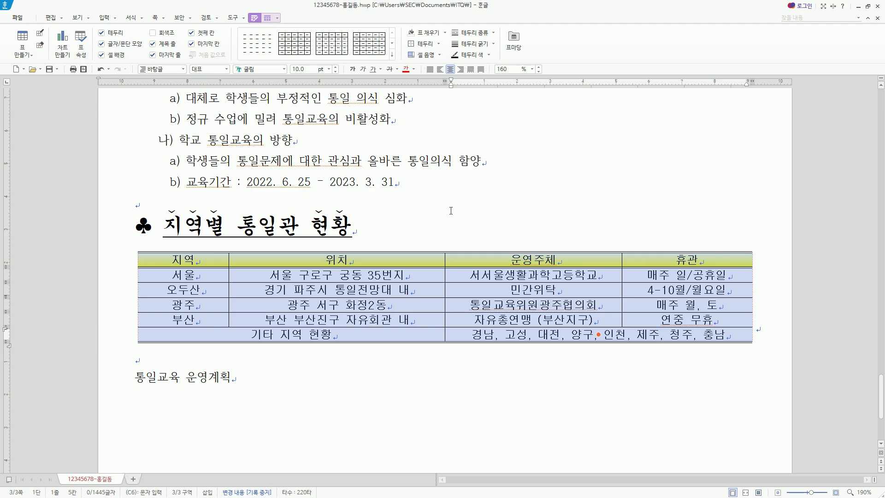
Step: Check the table's left and right edges up close, with the cursor inside and outside the table
{"action": "left_click", "coordinate": [398, 209]}
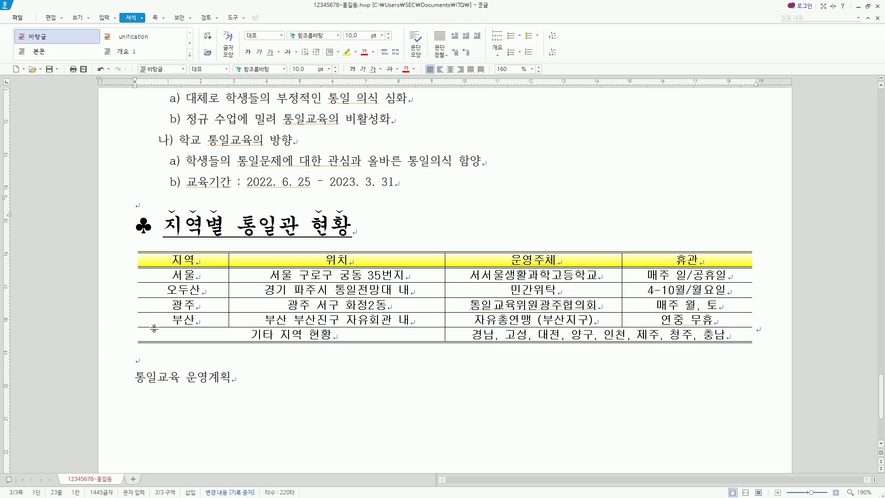
{"action": "left_click", "coordinate": [248, 290]}
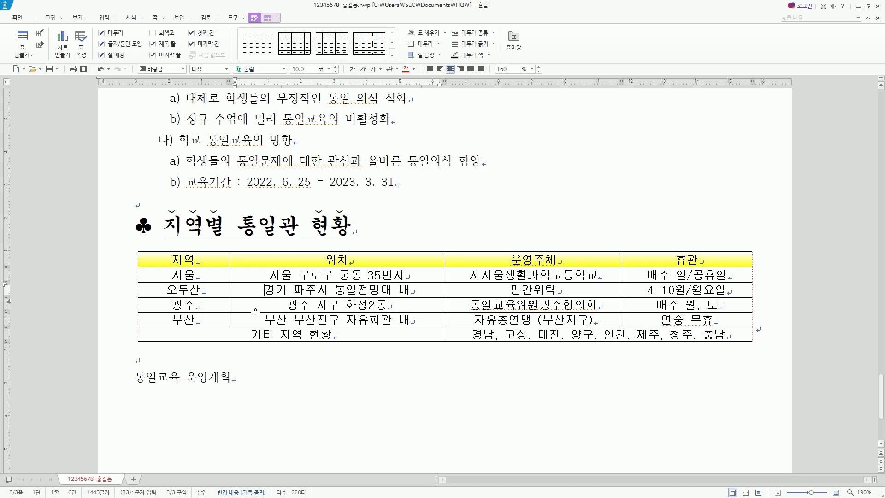
{"action": "scroll", "coordinate": [255, 313], "scroll_direction": "up", "scroll_amount": 4}
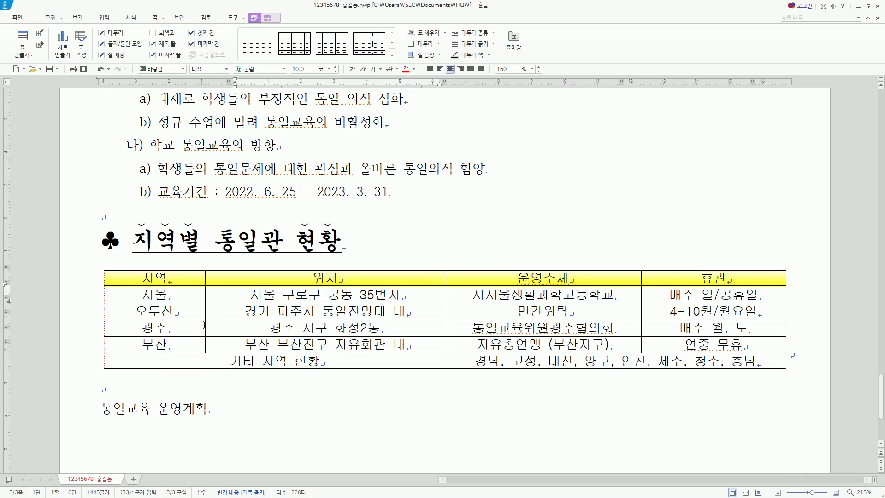
{"action": "left_click_drag", "start_coordinate": [67, 280], "coordinate": [85, 414]}
{"action": "left_click_drag", "start_coordinate": [817, 279], "coordinate": [826, 409]}
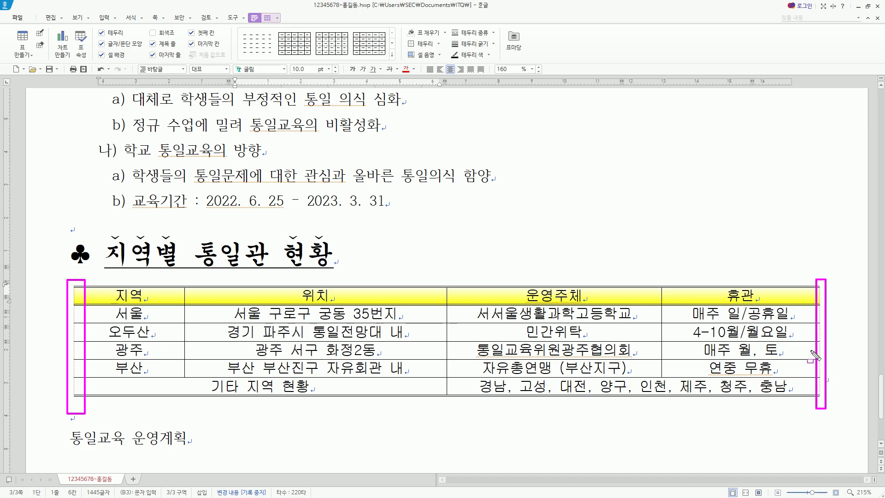
{"action": "key", "text": "Escape"}
{"action": "left_click", "coordinate": [124, 322]}
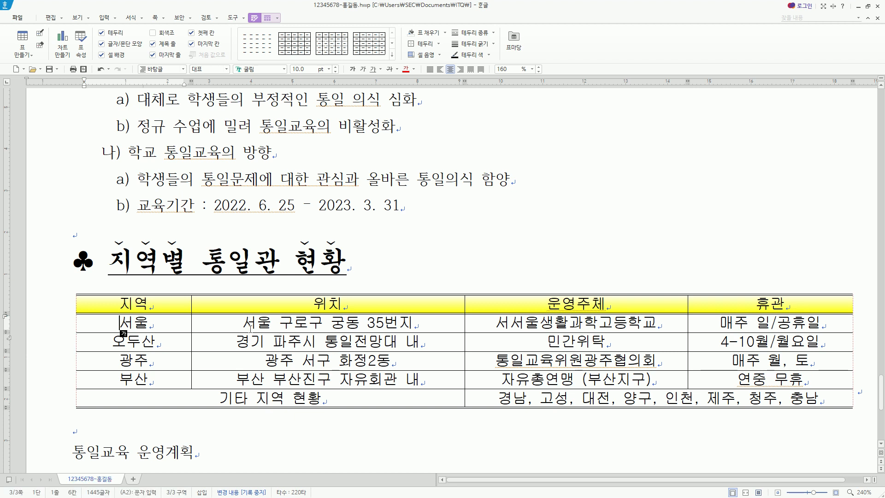
{"action": "left_click", "coordinate": [517, 187]}
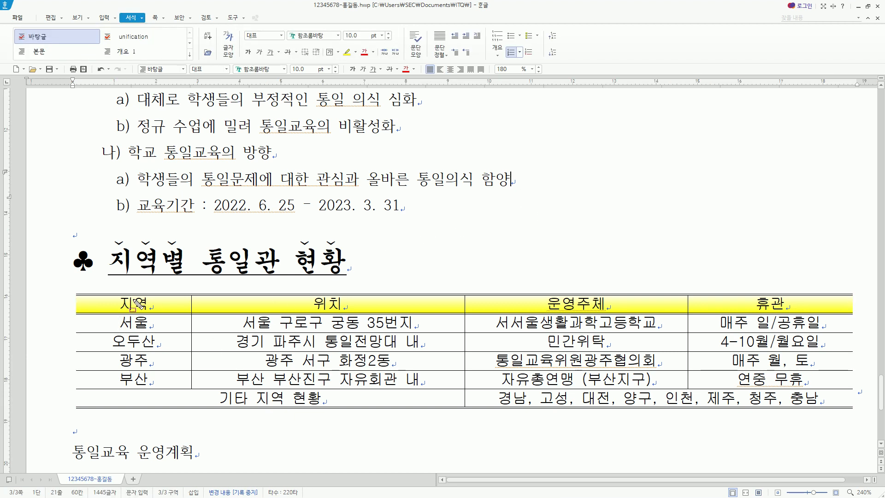
{"action": "mouse_move", "coordinate": [73, 290]}
{"action": "left_mouse_down"}
{"action": "mouse_move", "coordinate": [84, 417]}
{"action": "mouse_move", "coordinate": [112, 423]}
{"action": "left_mouse_up"}
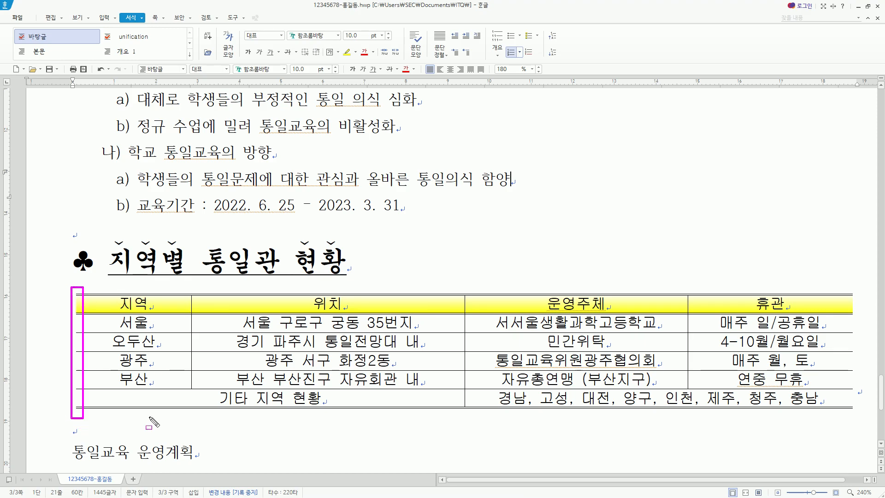
{"action": "left_click_drag", "start_coordinate": [846, 282], "coordinate": [872, 387]}
{"action": "key", "text": "Escape"}
Step: Select all the table's cells and try out taller and shorter row heights
{"action": "mouse_move", "coordinate": [120, 304]}
{"action": "left_mouse_down"}
{"action": "mouse_move", "coordinate": [332, 305]}
{"action": "mouse_move", "coordinate": [830, 406]}
{"action": "left_mouse_up"}
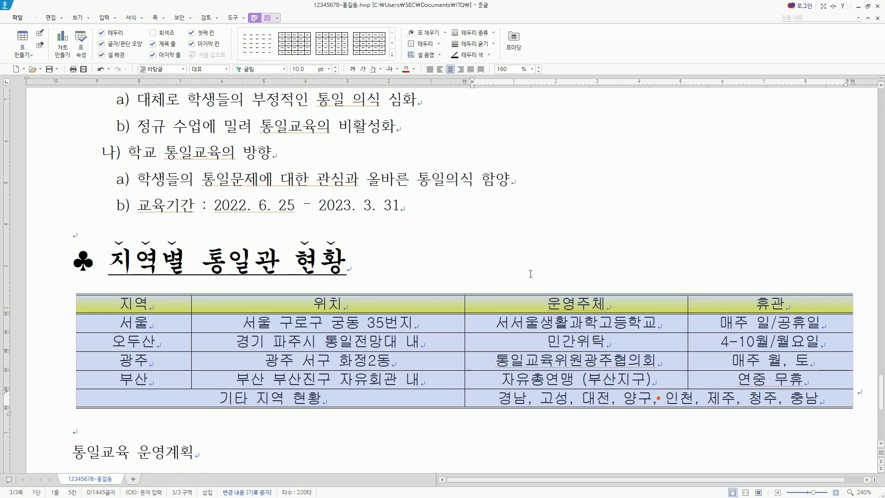
{"action": "key", "text": "ctrl+Down"}
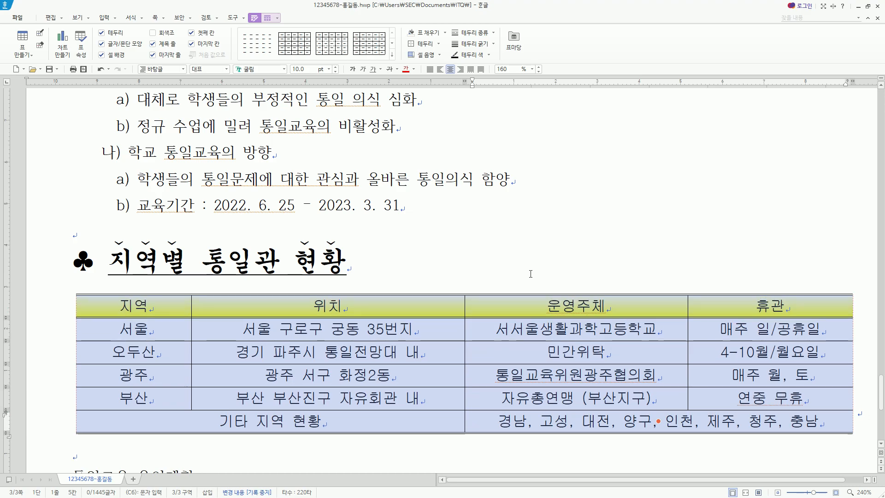
{"action": "key", "text": "ctrl+Down"}
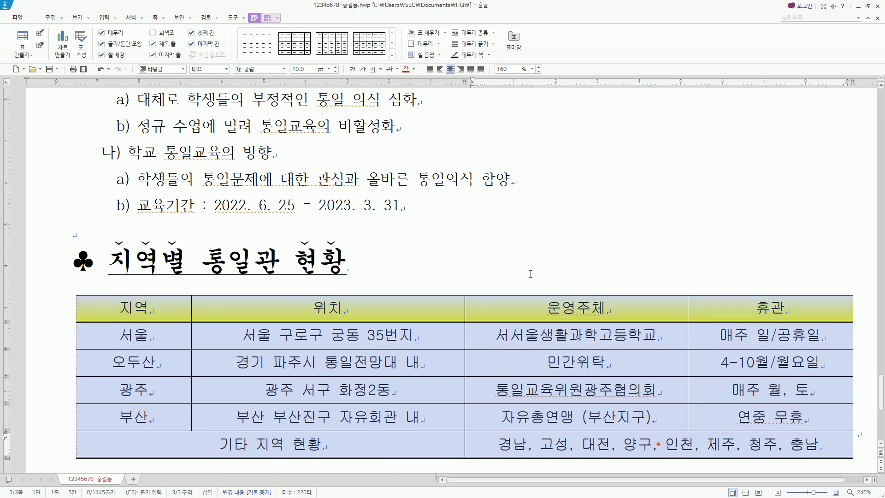
{"action": "key", "text": "ctrl+Up"}
{"action": "key", "text": "ctrl+Up"}
{"action": "key", "text": "ctrl+Down"}
{"action": "key", "text": "ctrl+Down"}
{"action": "key", "text": "ctrl+Up"}
{"action": "key", "text": "ctrl+Up"}
{"action": "key", "text": "ctrl+Down"}
{"action": "key", "text": "ctrl+Down"}
{"action": "key", "text": "ctrl+Down"}
{"action": "key", "text": "ctrl+Up"}
{"action": "key", "text": "ctrl+Up"}
{"action": "key", "text": "ctrl+Up"}
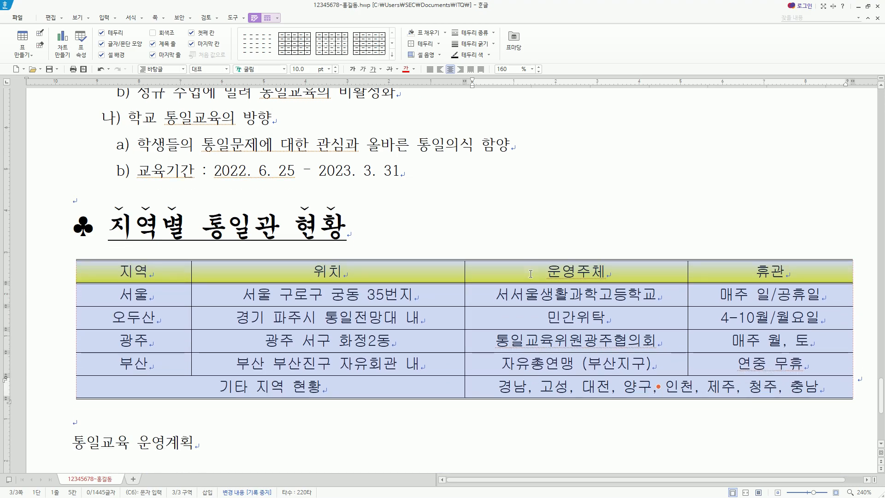
{"action": "key", "text": "ctrl+Down"}
{"action": "key", "text": "ctrl+Up"}
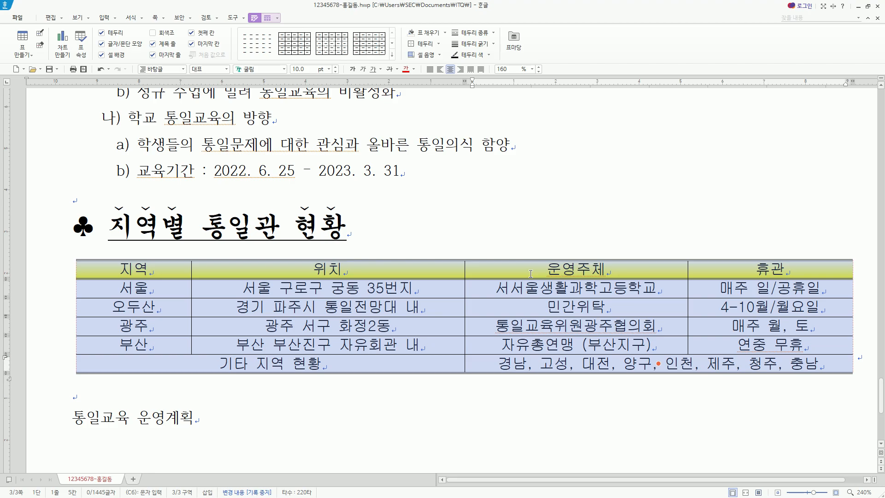
Step: Increase the height of all the selected table rows and save the document
{"action": "key", "text": "ctrl+Down"}
{"action": "key", "text": "ctrl+Down"}
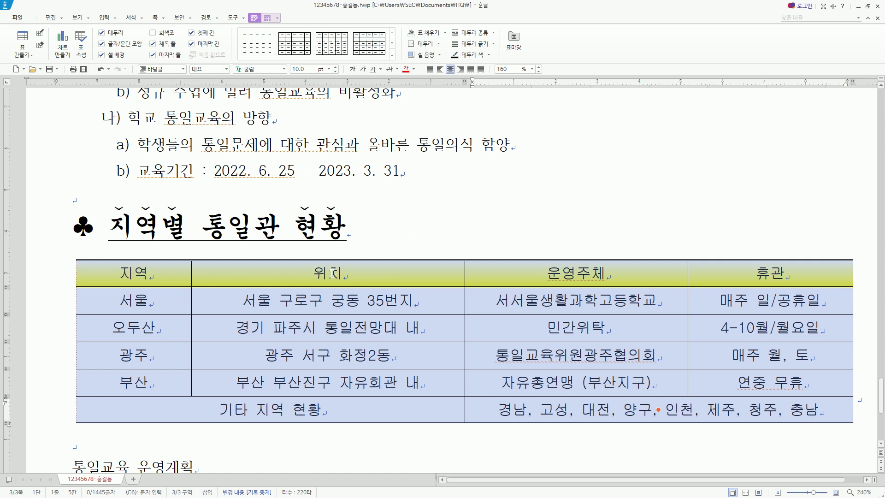
{"action": "key", "text": "alt+s"}
{"action": "scroll", "coordinate": [288, 387], "scroll_direction": "down", "scroll_amount": 5}
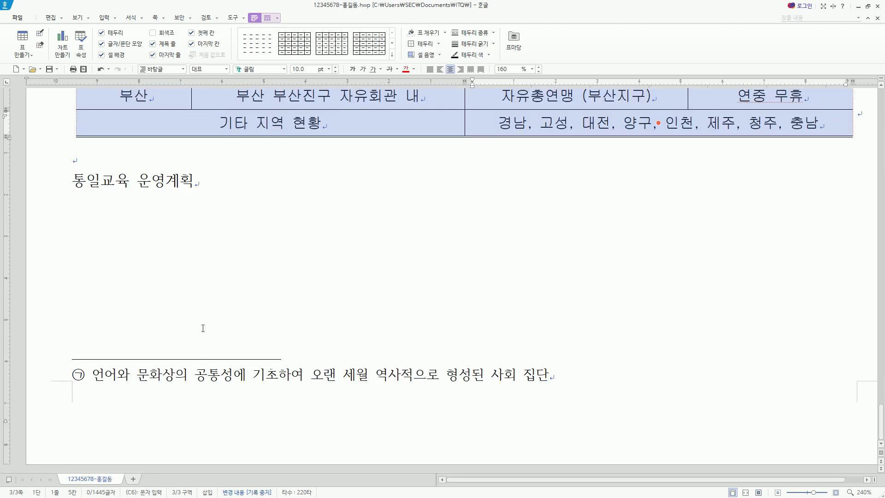
{"action": "left_click_drag", "start_coordinate": [63, 166], "coordinate": [238, 204]}
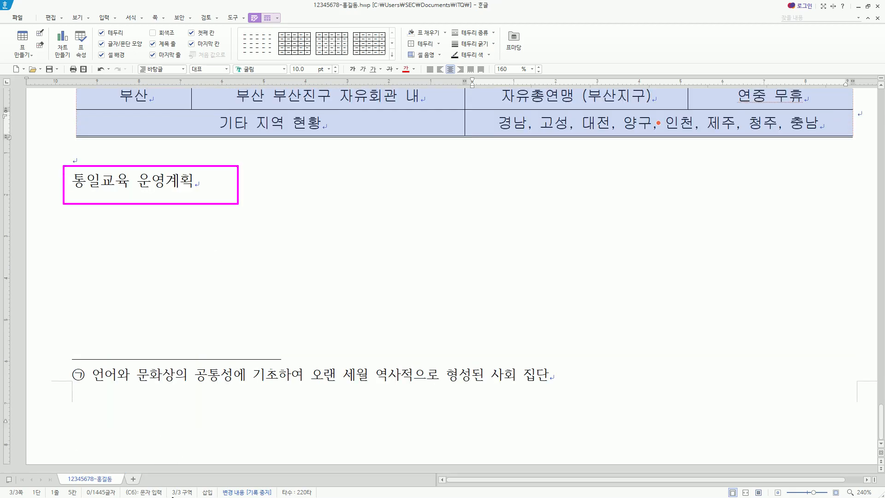
{"action": "key", "text": "Escape"}
{"action": "scroll", "coordinate": [291, 195], "scroll_direction": "up", "scroll_amount": 4}
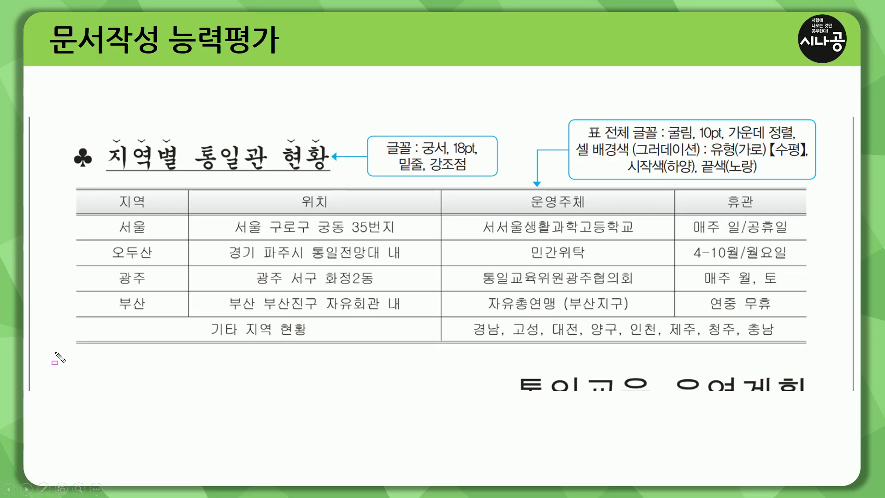
{"action": "left_click_drag", "start_coordinate": [56, 354], "coordinate": [826, 361]}
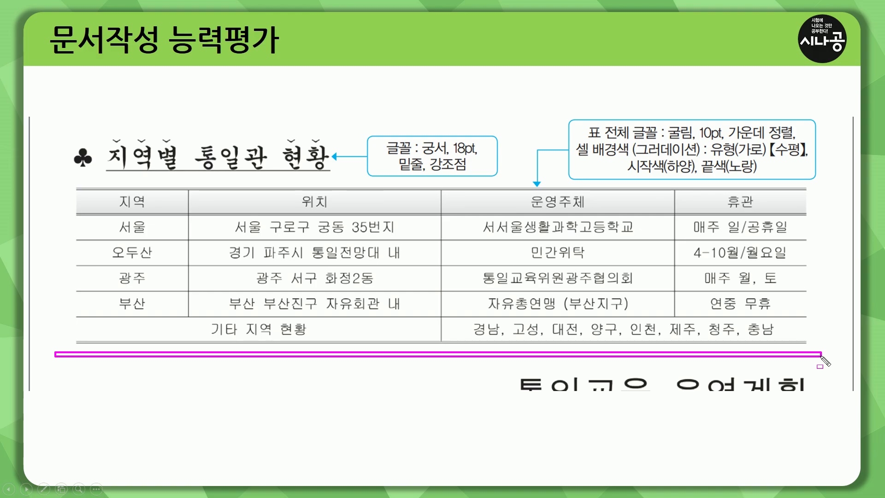
{"action": "left_click_drag", "start_coordinate": [513, 370], "coordinate": [812, 406]}
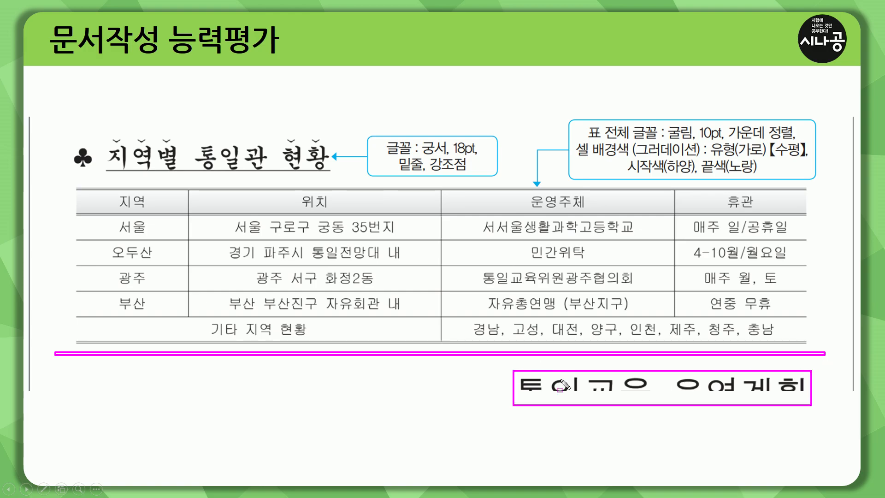
{"action": "key", "text": "e"}
{"action": "key", "text": "Right"}
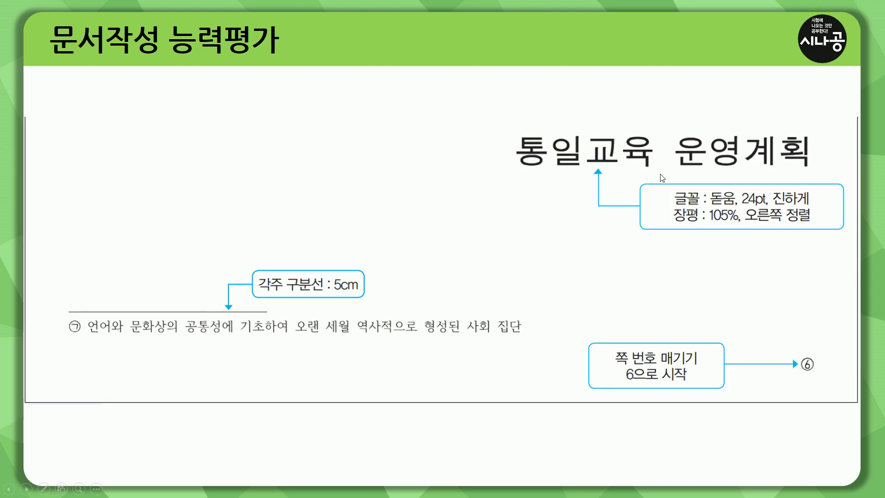
{"action": "mouse_move", "coordinate": [513, 132]}
{"action": "left_mouse_down"}
{"action": "mouse_move", "coordinate": [836, 172]}
{"action": "mouse_move", "coordinate": [818, 170]}
{"action": "left_mouse_up"}
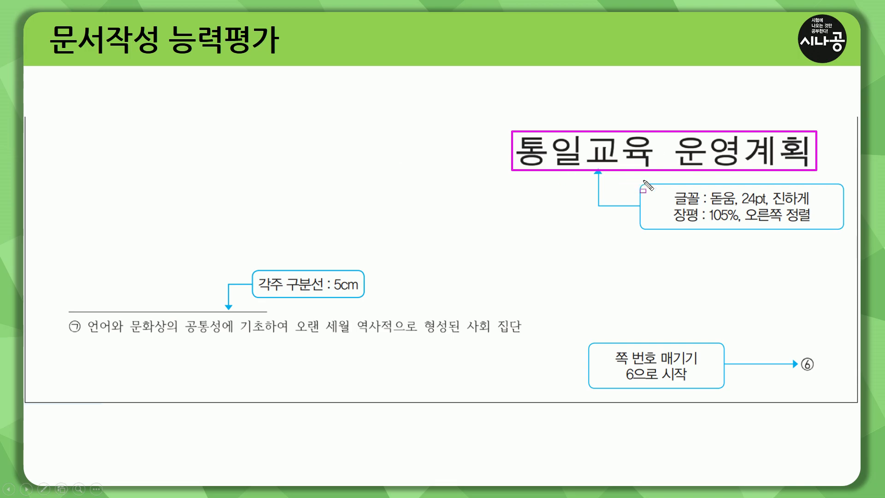
{"action": "left_click_drag", "start_coordinate": [671, 186], "coordinate": [817, 207]}
{"action": "left_click_drag", "start_coordinate": [672, 226], "coordinate": [820, 225]}
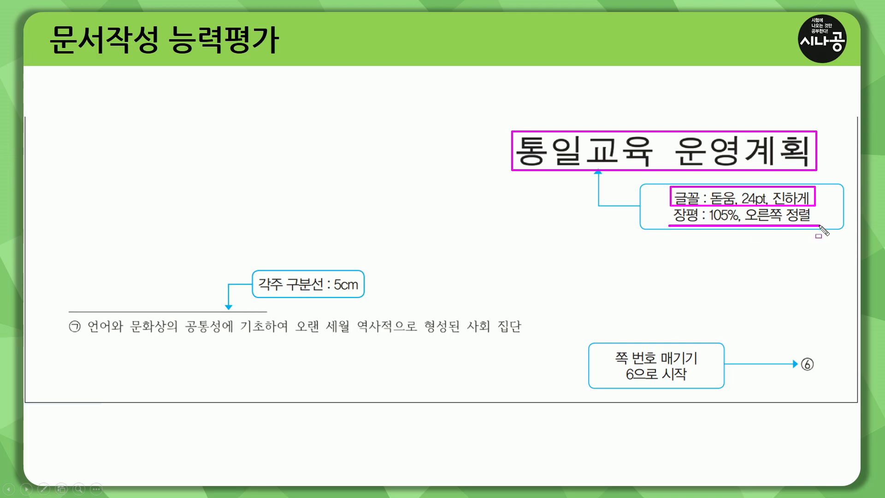
{"action": "key", "text": "e"}
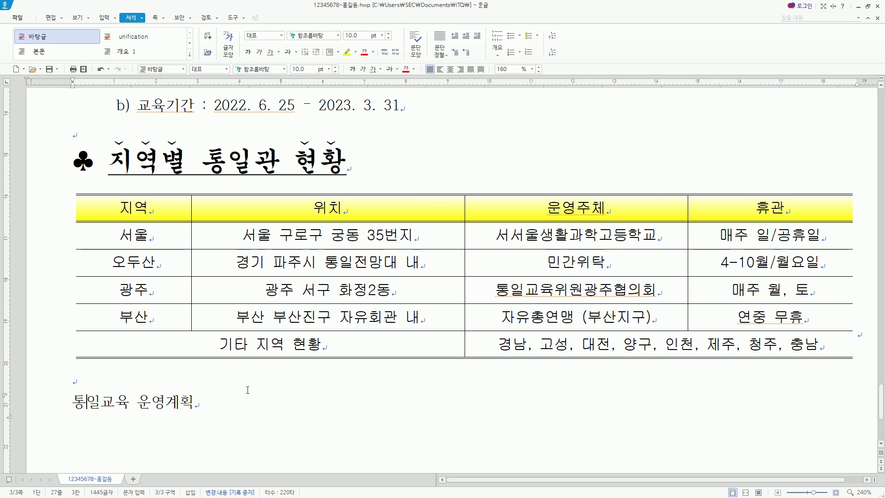
Step: Select the closing line 통일교육 운영계획 below the table and set its font to 돋움 at 24 pt
{"action": "key", "text": "shift+End"}
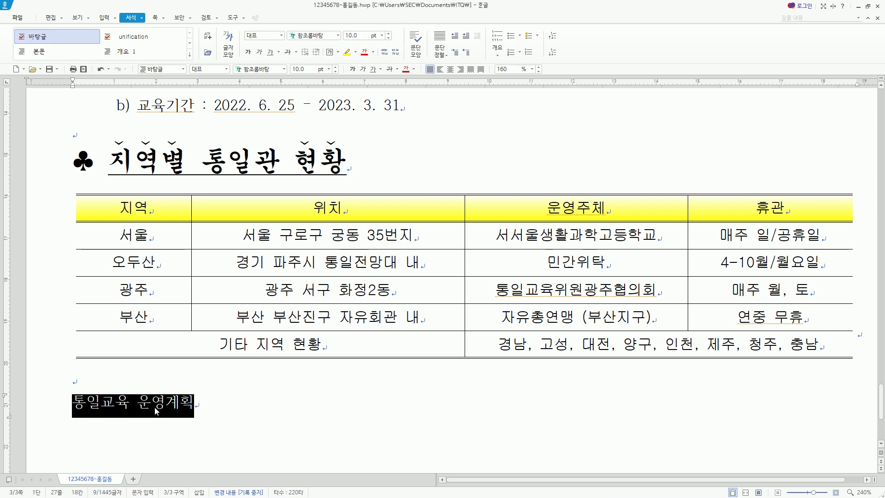
{"action": "key", "text": "alt+l"}
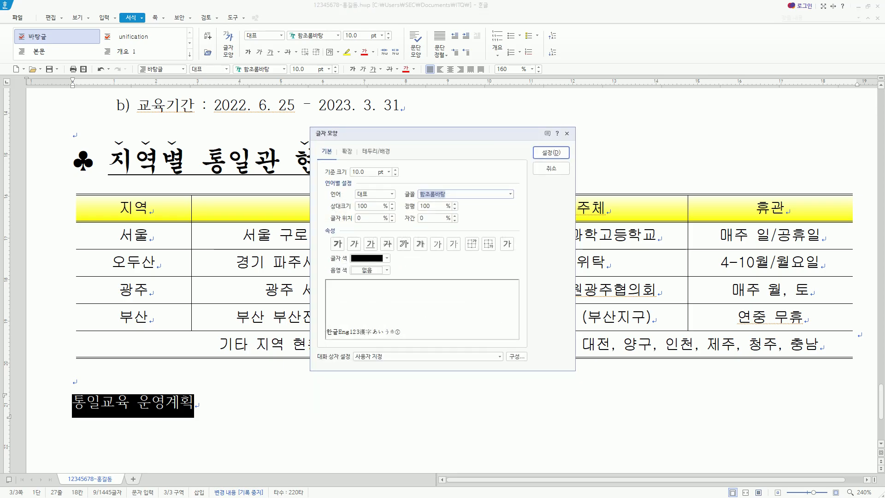
{"action": "type", "text": "ㄷ"}
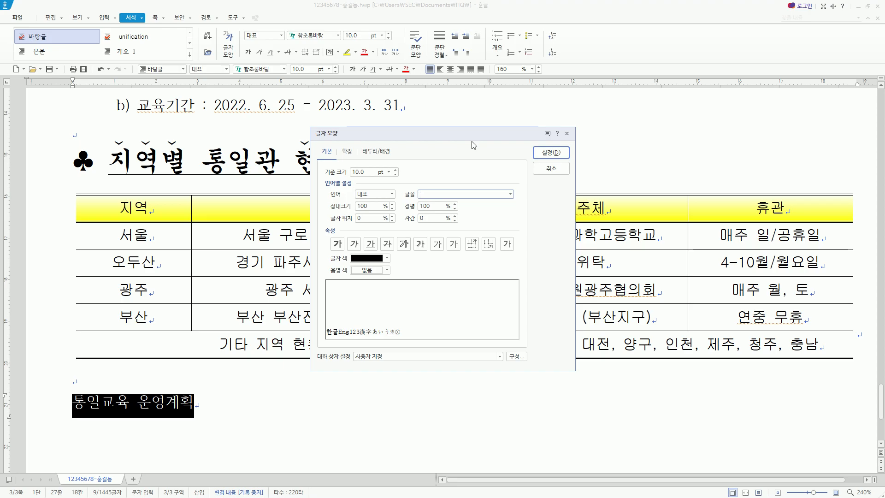
{"action": "type", "text": "ㅗㄷ"}
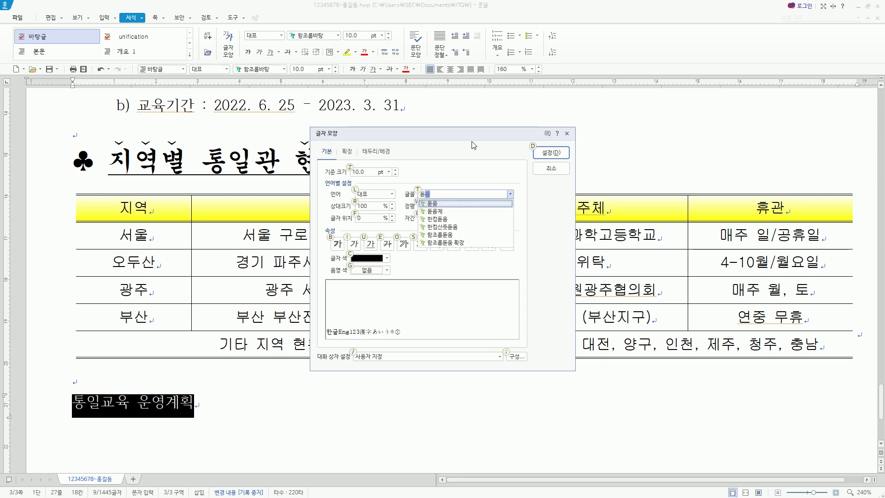
{"action": "key", "text": "alt+z"}
{"action": "type", "text": "24"}
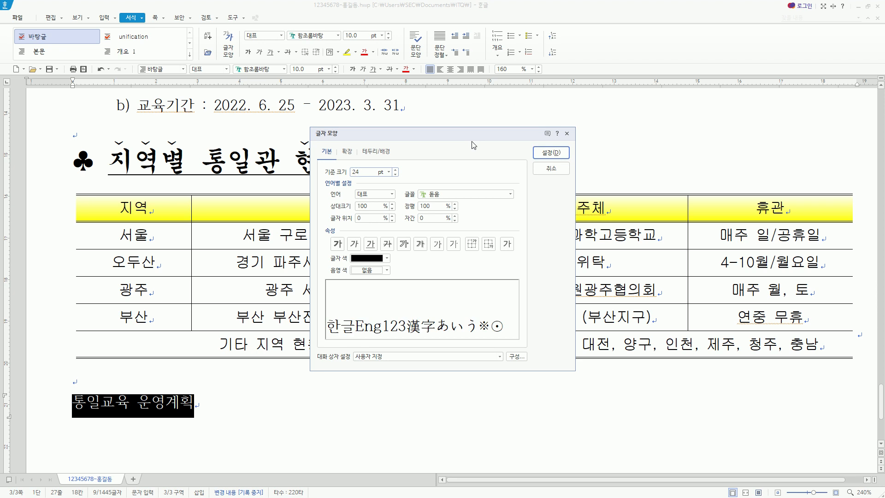
Step: Make the closing line bold with a 105% character width (장평), apply the character settings, and right-align the line
{"action": "key", "text": "alt"}
{"action": "key", "text": "b"}
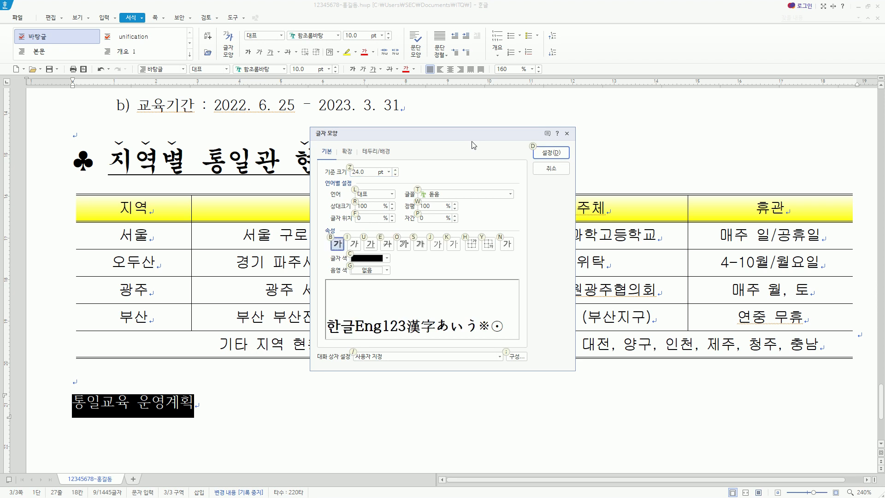
{"action": "key", "text": "alt"}
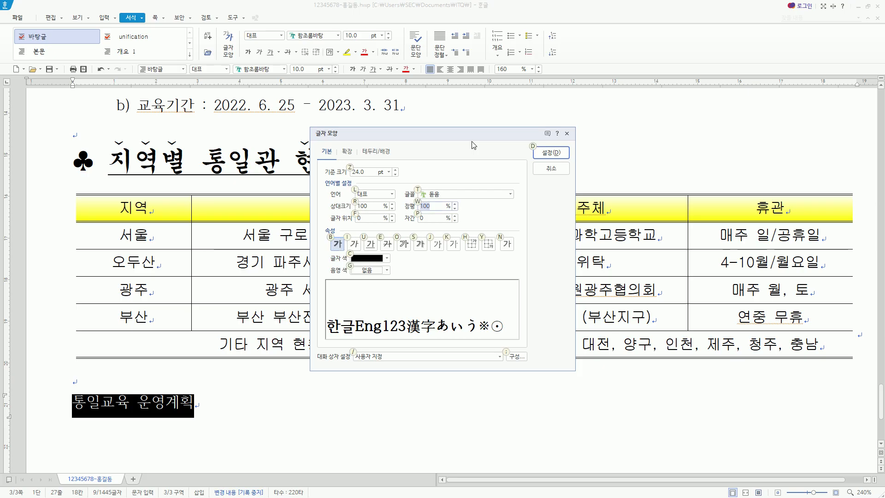
{"action": "key", "text": "w"}
{"action": "type", "text": "105"}
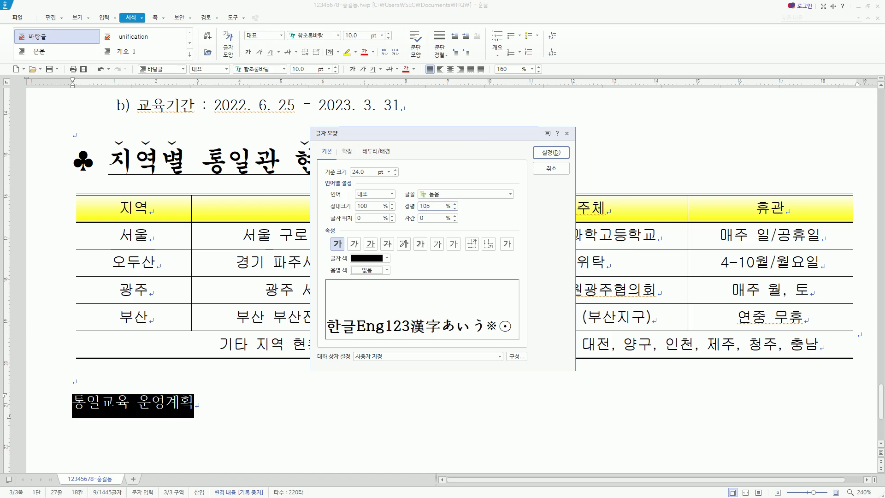
{"action": "left_click", "coordinate": [550, 148]}
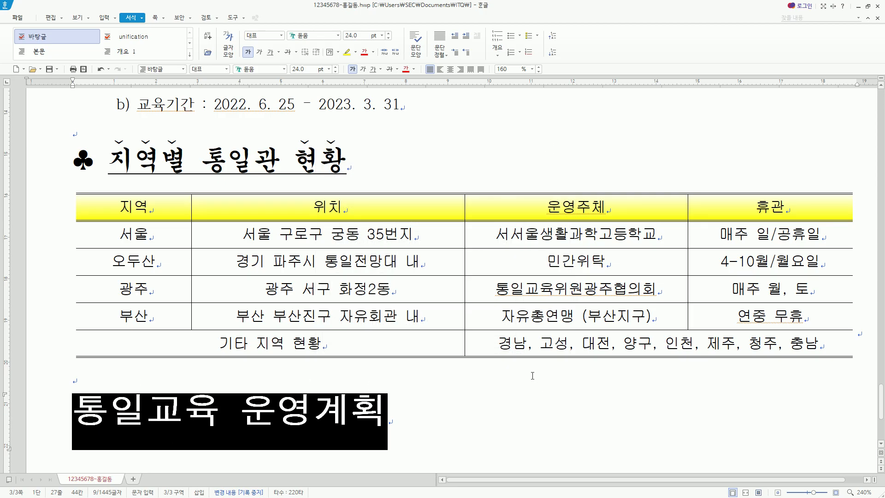
{"action": "key", "text": "ctrl+shift+r"}
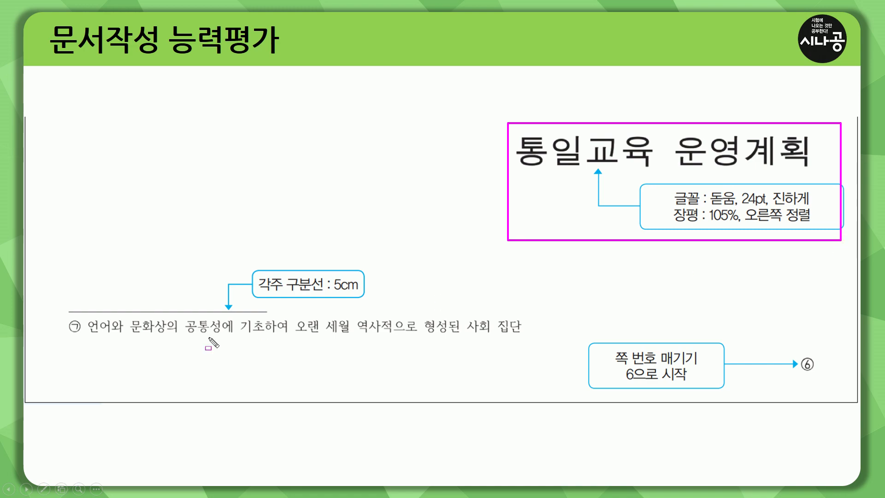
{"action": "mouse_move", "coordinate": [45, 256]}
{"action": "left_mouse_down"}
{"action": "mouse_move", "coordinate": [95, 345]}
{"action": "mouse_move", "coordinate": [533, 360]}
{"action": "mouse_move", "coordinate": [535, 345]}
{"action": "mouse_move", "coordinate": [785, 402]}
{"action": "mouse_move", "coordinate": [829, 394]}
{"action": "left_mouse_up"}
{"action": "left_click_drag", "start_coordinate": [619, 379], "coordinate": [684, 379]}
{"action": "mouse_move", "coordinate": [800, 352]}
{"action": "left_mouse_down"}
{"action": "mouse_move", "coordinate": [819, 368]}
{"action": "mouse_move", "coordinate": [801, 373]}
{"action": "left_mouse_up"}
{"action": "key", "text": "e"}
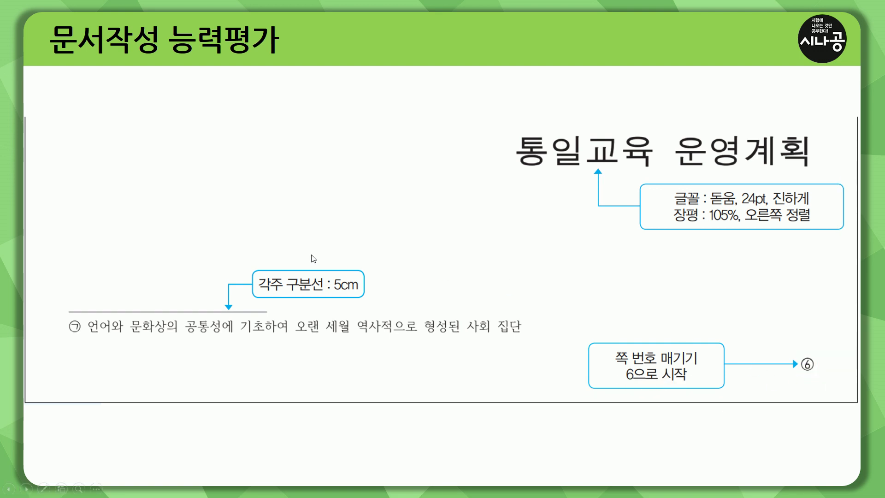
Step: Return to the Hangul document and start page numbering (쪽 번호 매기기) with the number at the page's bottom-right corner
{"action": "key", "text": "alt+Tab"}
{"action": "scroll", "coordinate": [313, 259], "scroll_direction": "down", "scroll_amount": 3}
{"action": "left_click", "coordinate": [492, 259]}
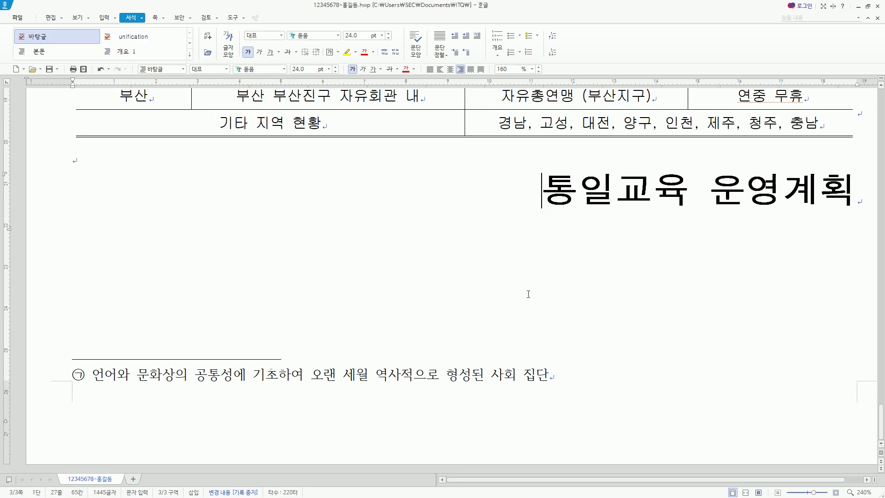
{"action": "left_click", "coordinate": [152, 18]}
{"action": "key", "text": "ctrl+alt+d"}
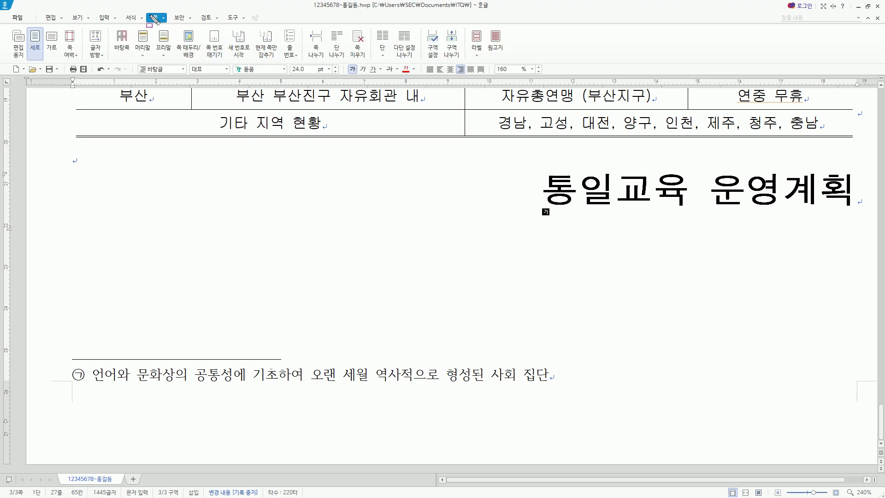
{"action": "left_click_drag", "start_coordinate": [202, 23], "coordinate": [227, 65]}
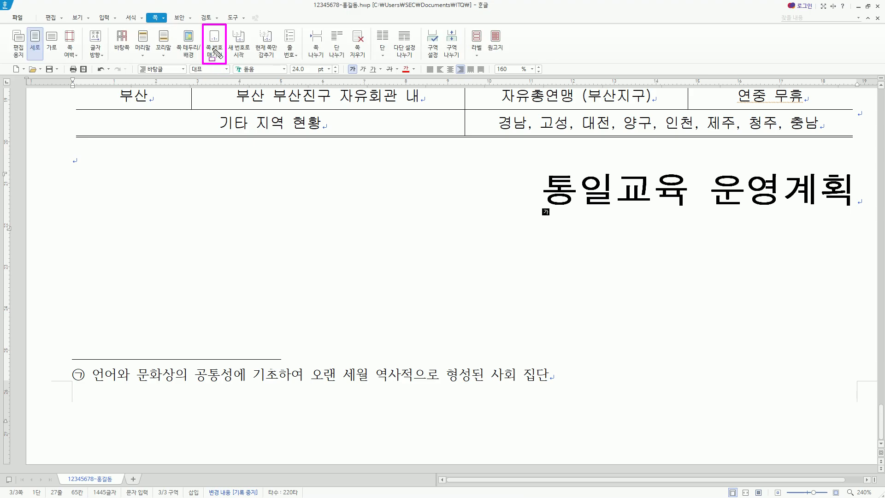
{"action": "key", "text": "Escape"}
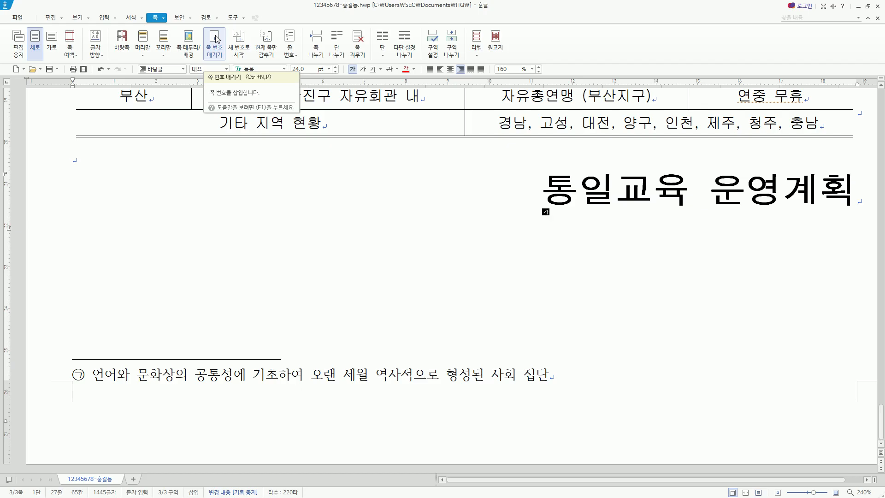
{"action": "left_click", "coordinate": [215, 39]}
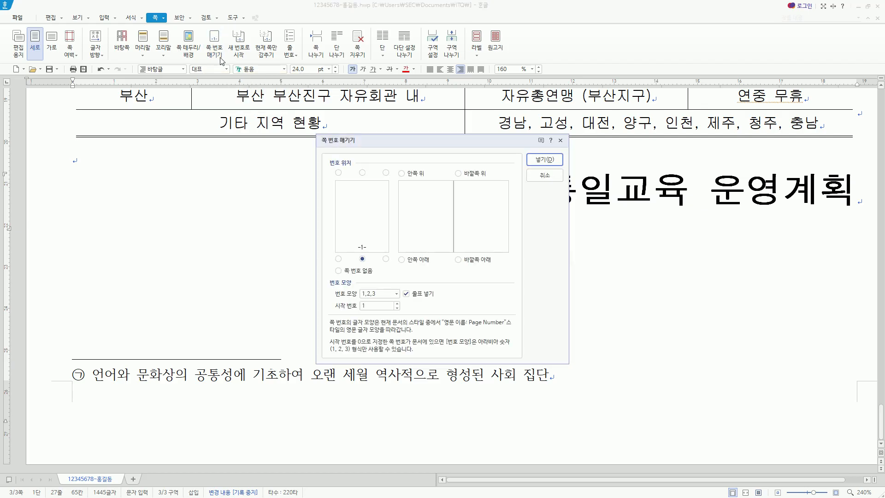
{"action": "mouse_move", "coordinate": [338, 183]}
{"action": "left_mouse_down"}
{"action": "mouse_move", "coordinate": [384, 253]}
{"action": "mouse_move", "coordinate": [390, 247]}
{"action": "left_mouse_up"}
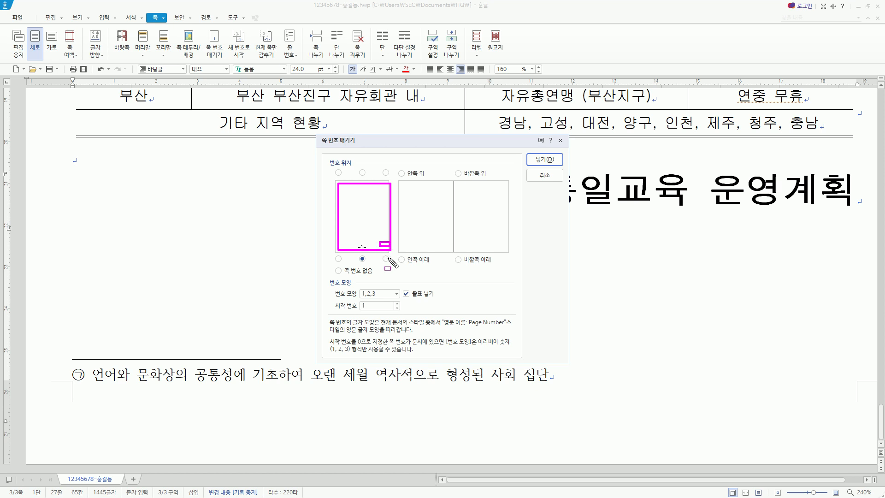
{"action": "key", "text": "Escape"}
{"action": "left_click", "coordinate": [386, 259]}
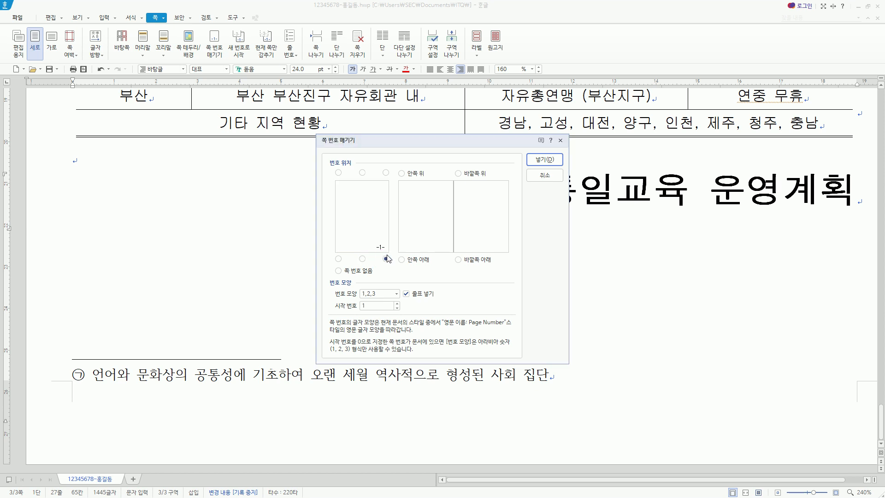
Step: Set the page number format to circled numerals ①,②,③
{"action": "key", "text": "ctrl+2"}
{"action": "left_click_drag", "start_coordinate": [373, 242], "coordinate": [387, 251]}
{"action": "mouse_move", "coordinate": [334, 286]}
{"action": "left_mouse_down"}
{"action": "mouse_move", "coordinate": [345, 298]}
{"action": "mouse_move", "coordinate": [392, 297]}
{"action": "left_mouse_up"}
{"action": "key", "text": "Escape"}
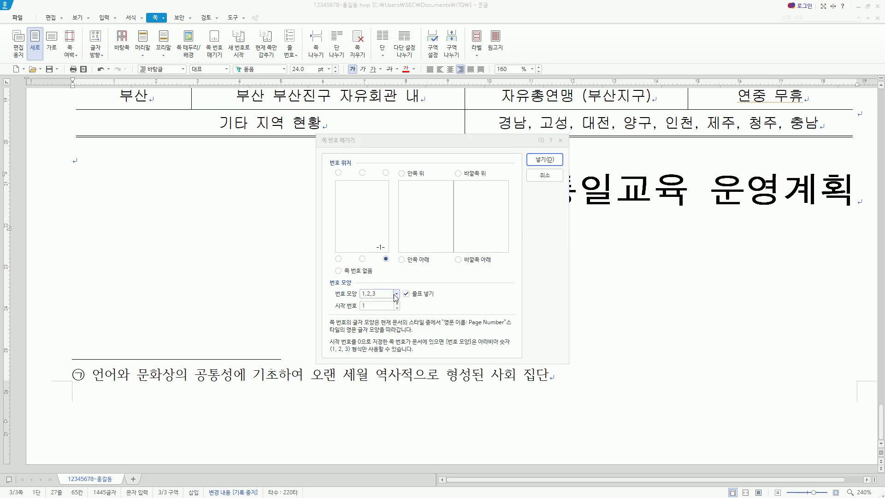
{"action": "left_click", "coordinate": [396, 294]}
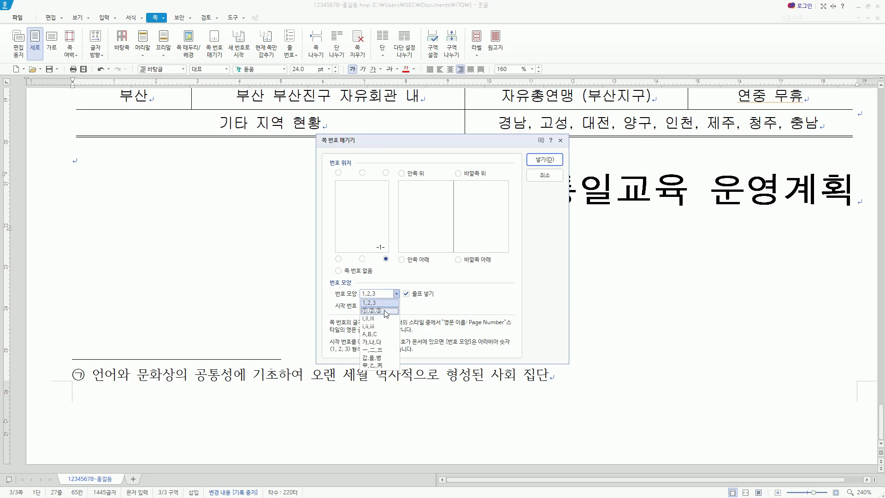
{"action": "left_click", "coordinate": [383, 310]}
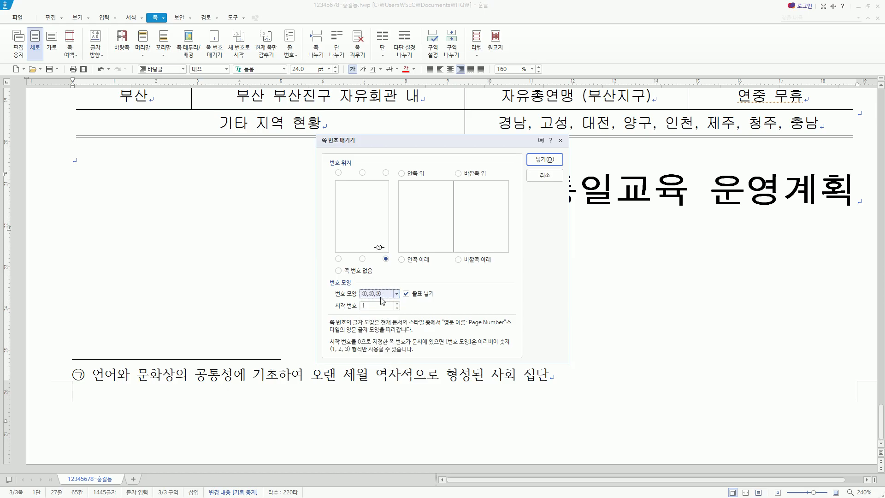
Step: Turn off the dashes (줄표 넣기) around the page number
{"action": "key", "text": "ctrl+2"}
{"action": "mouse_move", "coordinate": [371, 240]}
{"action": "left_mouse_down"}
{"action": "mouse_move", "coordinate": [375, 252]}
{"action": "mouse_move", "coordinate": [389, 254]}
{"action": "left_mouse_up"}
{"action": "left_click_drag", "start_coordinate": [403, 286], "coordinate": [418, 299]}
{"action": "key", "text": "Escape"}
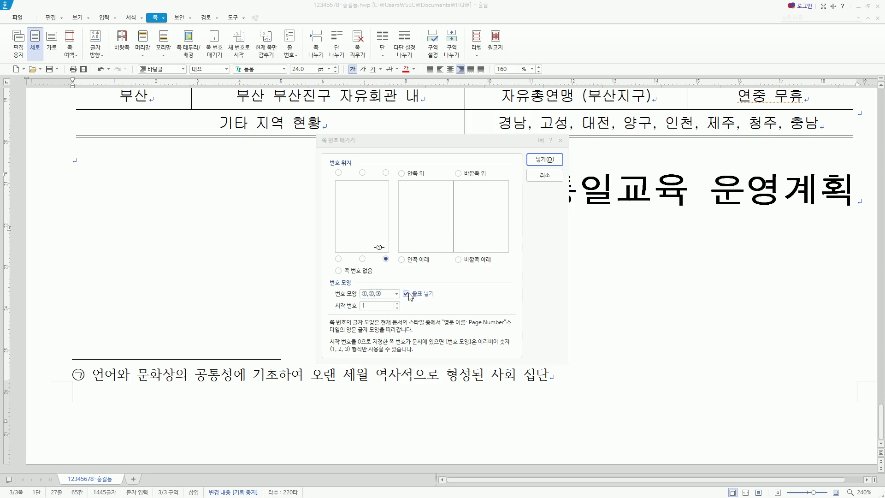
{"action": "left_click", "coordinate": [406, 294]}
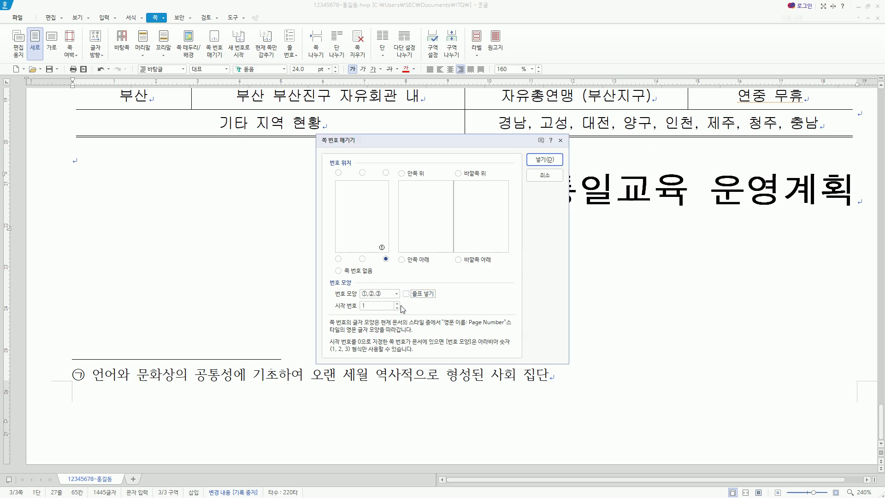
Step: Set the starting page number to 6 and insert the page numbering
{"action": "left_click", "coordinate": [396, 304]}
{"action": "left_click", "coordinate": [397, 304]}
{"action": "left_click", "coordinate": [397, 304]}
{"action": "left_click", "coordinate": [377, 309]}
{"action": "left_click", "coordinate": [535, 162]}
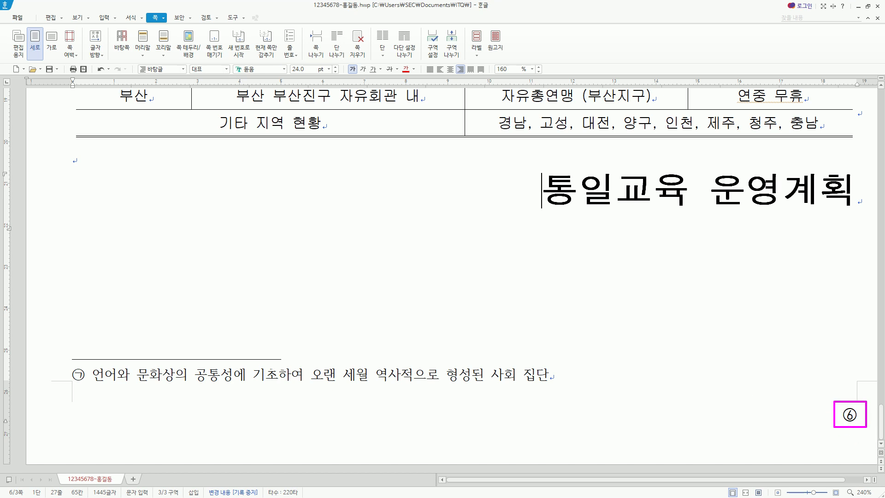
{"action": "scroll", "coordinate": [405, 233], "scroll_direction": "up", "scroll_amount": 15}
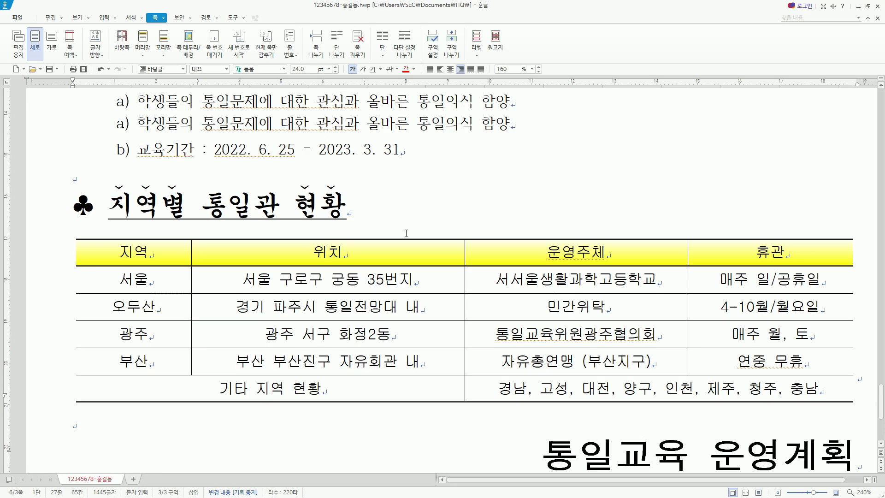
Step: Review the finished document with its three pages side by side at 75% zoom
{"action": "scroll", "coordinate": [409, 232], "scroll_direction": "up", "scroll_amount": 5}
{"action": "scroll", "coordinate": [410, 231], "scroll_direction": "down", "scroll_amount": 3, "text": "ctrl"}
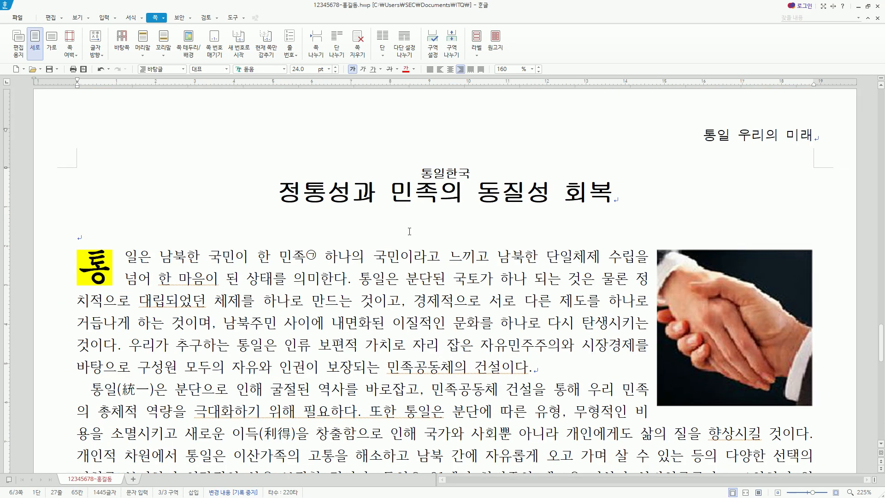
{"action": "scroll", "coordinate": [409, 231], "scroll_direction": "down", "scroll_amount": 12, "text": "ctrl"}
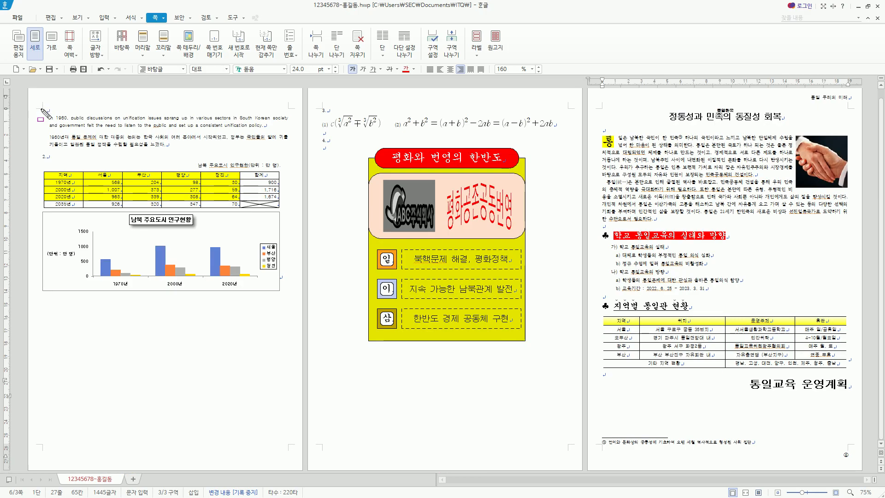
{"action": "mouse_move", "coordinate": [36, 101]}
{"action": "left_mouse_down"}
{"action": "mouse_move", "coordinate": [207, 282]}
{"action": "mouse_move", "coordinate": [293, 298]}
{"action": "left_mouse_up"}
{"action": "mouse_move", "coordinate": [315, 101]}
{"action": "left_mouse_down"}
{"action": "mouse_move", "coordinate": [436, 131]}
{"action": "mouse_move", "coordinate": [575, 138]}
{"action": "mouse_move", "coordinate": [569, 131]}
{"action": "left_mouse_up"}
{"action": "left_click_drag", "start_coordinate": [322, 136], "coordinate": [545, 358]}
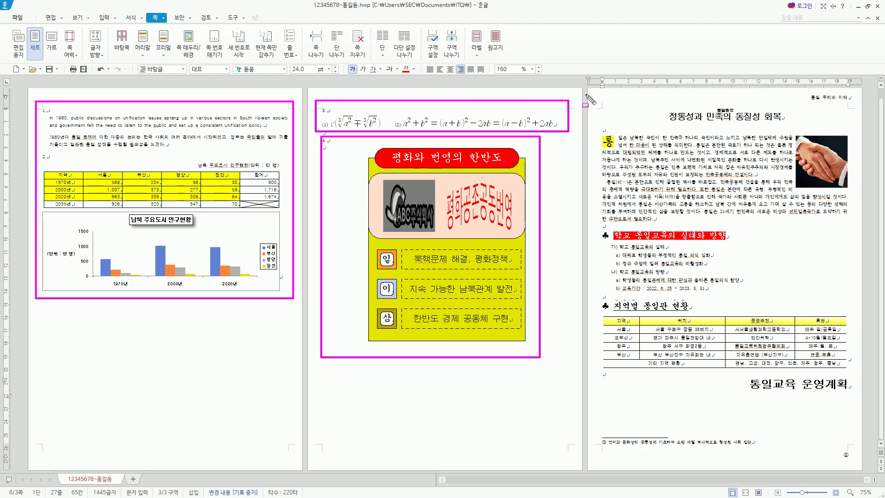
{"action": "mouse_move", "coordinate": [592, 89]}
{"action": "left_mouse_down"}
{"action": "mouse_move", "coordinate": [601, 140]}
{"action": "mouse_move", "coordinate": [784, 390]}
{"action": "mouse_move", "coordinate": [869, 480]}
{"action": "mouse_move", "coordinate": [858, 468]}
{"action": "left_mouse_up"}
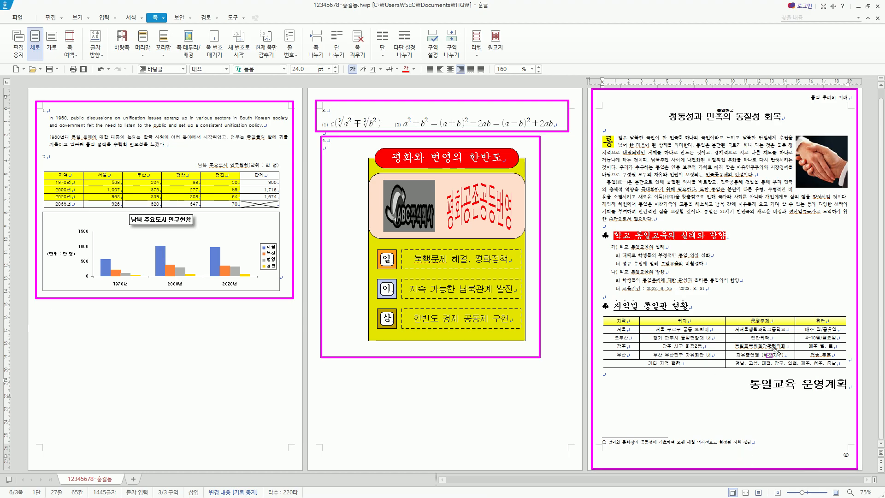
{"action": "key", "text": "Escape"}
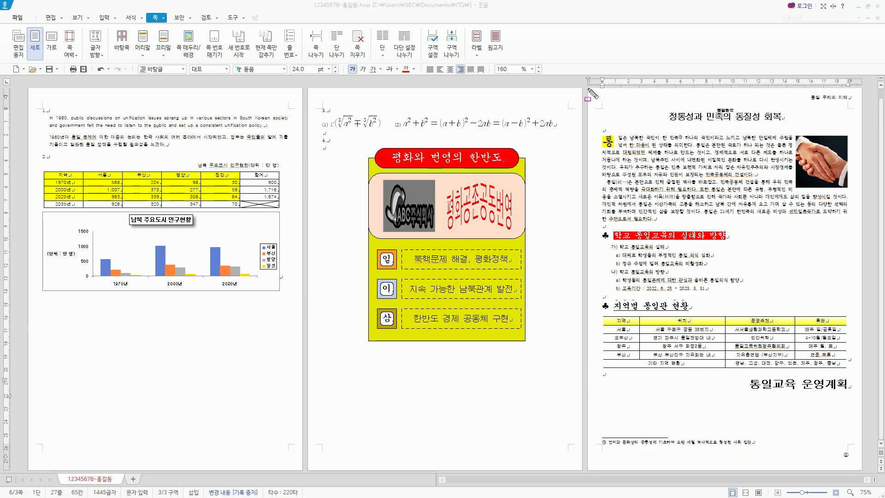
{"action": "mouse_move", "coordinate": [594, 89]}
{"action": "left_mouse_down"}
{"action": "mouse_move", "coordinate": [715, 387]}
{"action": "mouse_move", "coordinate": [869, 474]}
{"action": "mouse_move", "coordinate": [858, 467]}
{"action": "left_mouse_up"}
{"action": "left_click", "coordinate": [694, 215]}
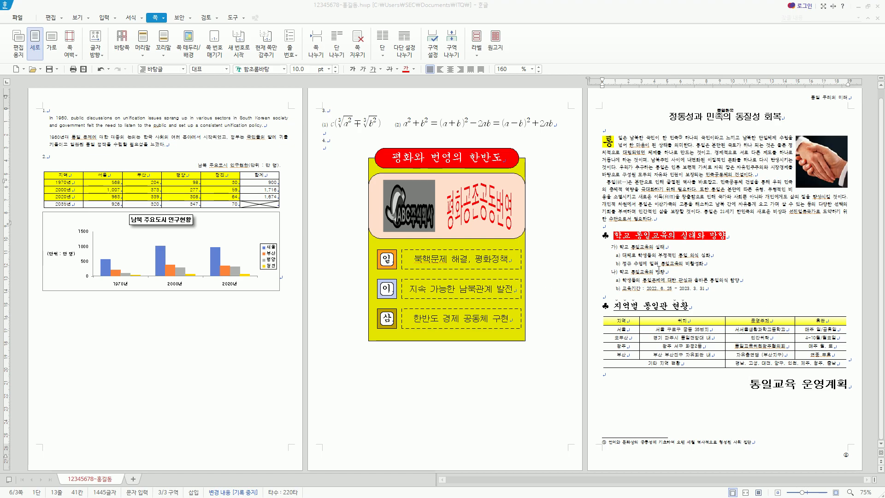
{"action": "mouse_move", "coordinate": [34, 95]}
{"action": "left_mouse_down"}
{"action": "mouse_move", "coordinate": [70, 171]}
{"action": "mouse_move", "coordinate": [276, 259]}
{"action": "mouse_move", "coordinate": [290, 300]}
{"action": "mouse_move", "coordinate": [790, 379]}
{"action": "mouse_move", "coordinate": [867, 475]}
{"action": "mouse_move", "coordinate": [858, 465]}
{"action": "left_mouse_up"}
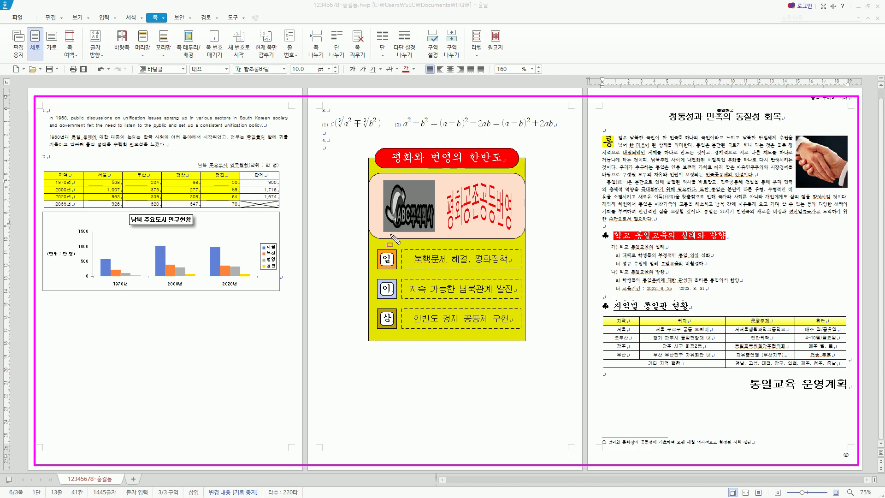
{"action": "mouse_move", "coordinate": [447, 183]}
{"action": "left_mouse_down"}
{"action": "mouse_move", "coordinate": [474, 231]}
{"action": "mouse_move", "coordinate": [525, 241]}
{"action": "mouse_move", "coordinate": [517, 234]}
{"action": "left_mouse_up"}
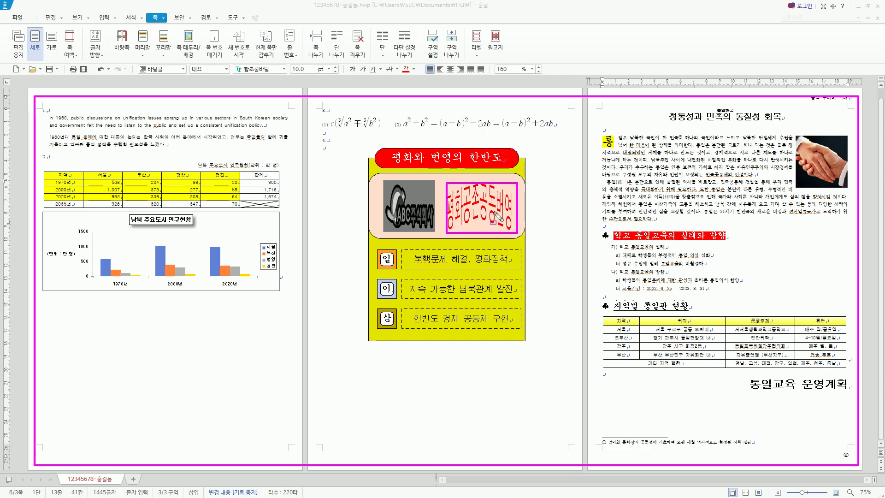